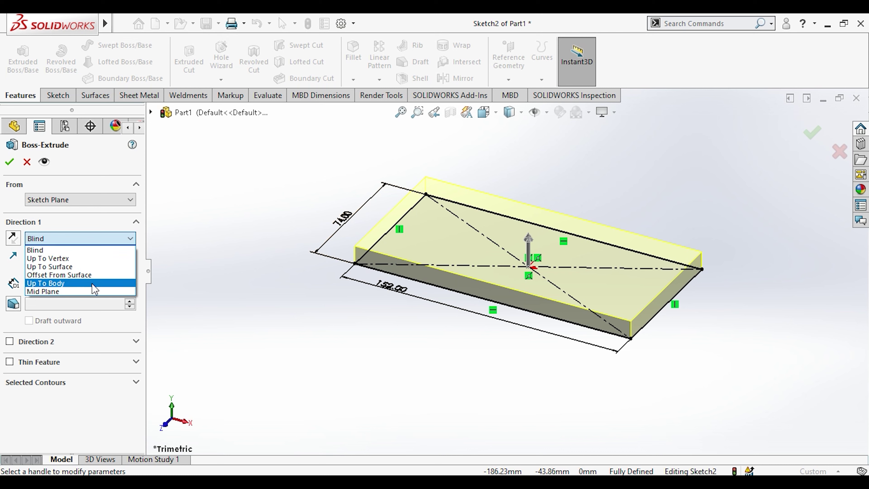
Extrude the 152 by 74 mm rectangle as a Mid Plane boss with a total depth of 65 mm.
left_click(99, 291)
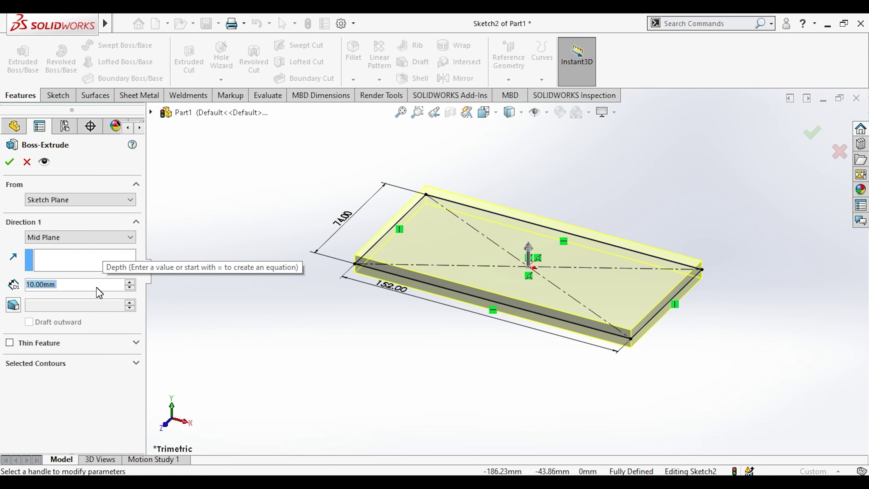
type("65")
key("Return")
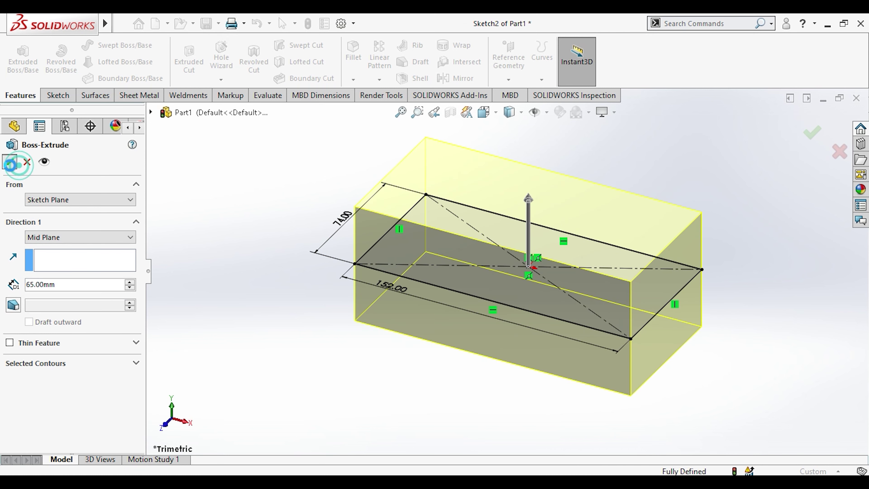
left_click(9, 161)
Start a new sketch on the block's front face.
middle_click_drag(284, 316, 311, 262)
key("space")
left_click(404, 299)
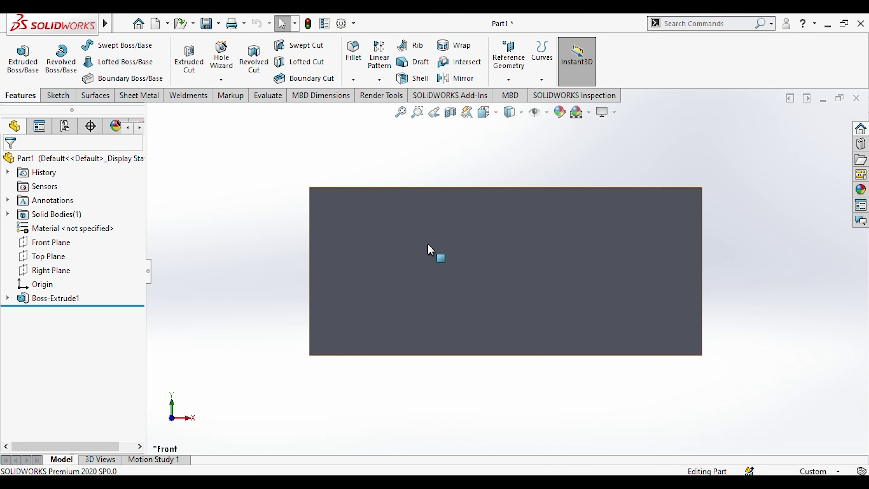
left_click(424, 245)
left_click(252, 208)
left_click(447, 222)
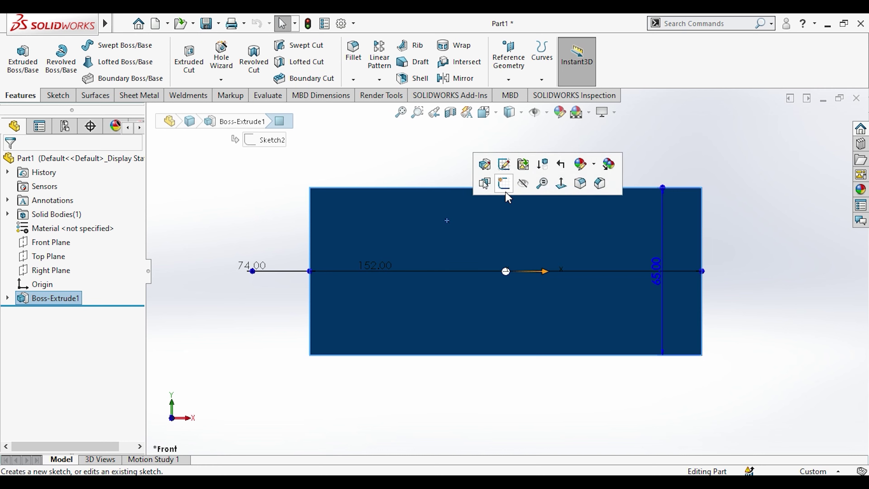
left_click(508, 188)
Sketch a corner rectangle about 44 mm high, hanging down from the front face's upper edge between the block's two sides.
mouse_move(237, 213)
middle_mouse_down()
mouse_move(243, 274)
mouse_move(345, 250)
middle_mouse_up()
key("space")
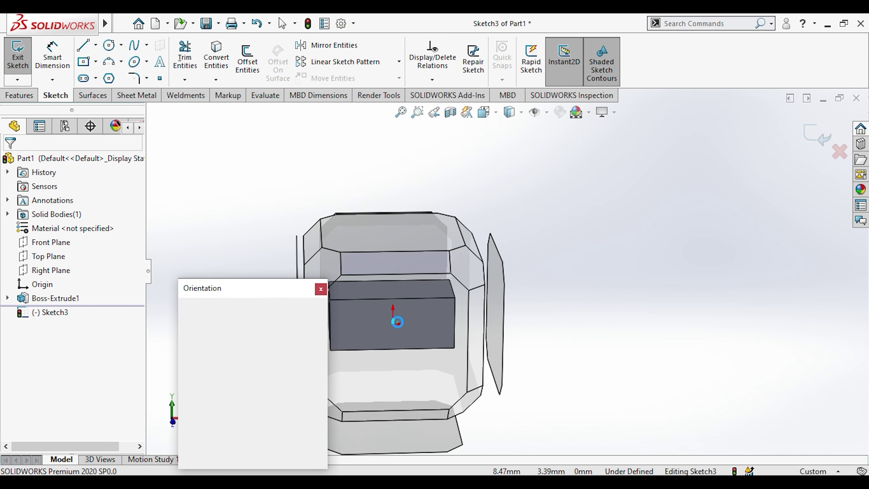
left_click(389, 317)
left_click(96, 62)
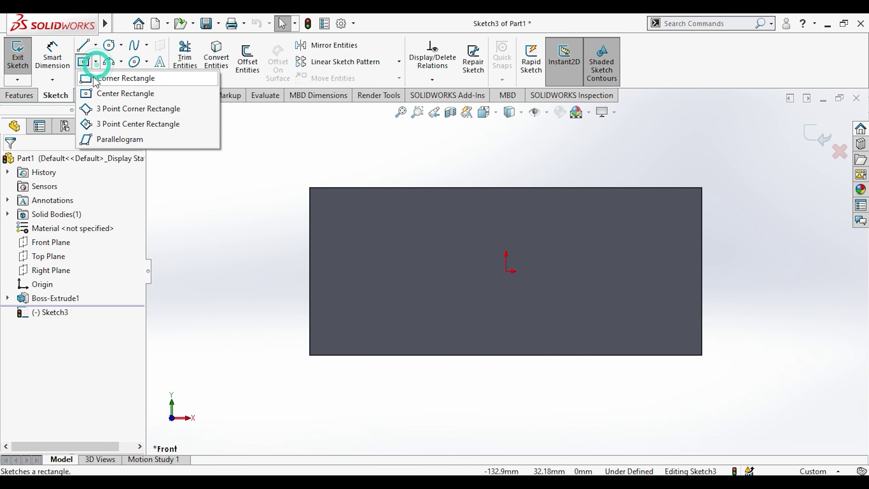
left_click(113, 79)
left_click(379, 187)
left_click(626, 302)
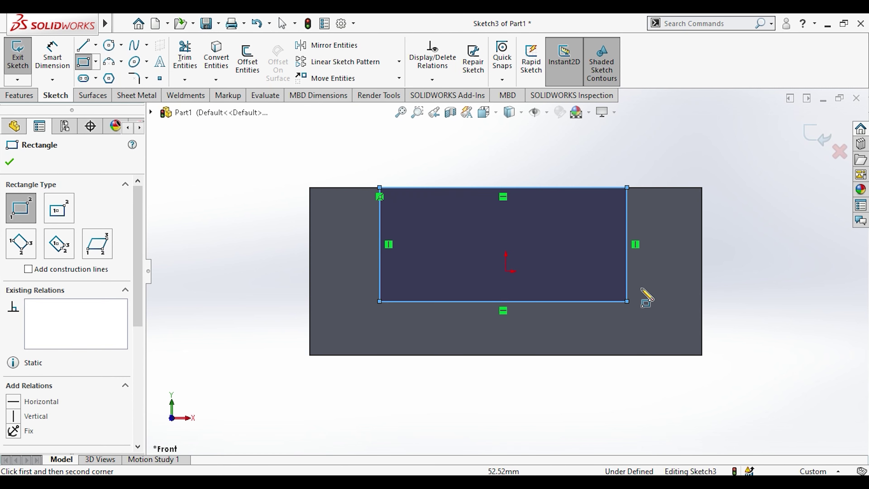
key("Escape")
Apply the Plain White scene as the viewport background.
left_click(54, 63)
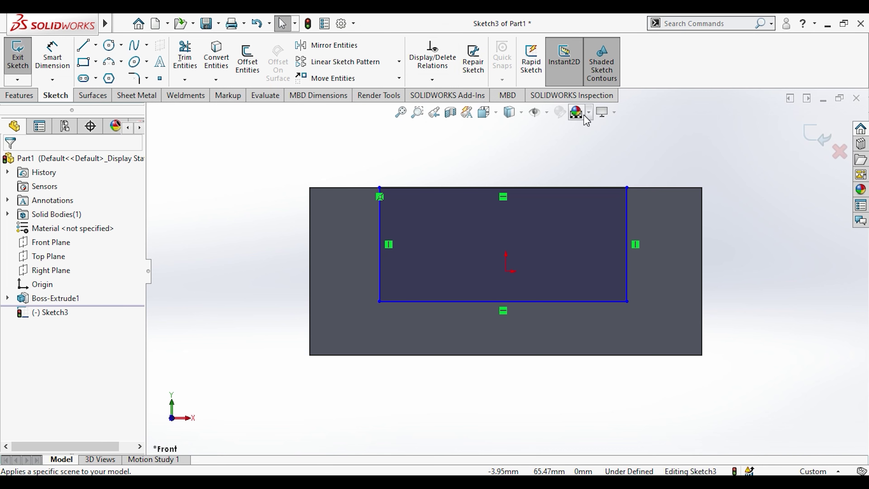
left_click(577, 113)
left_click(599, 143)
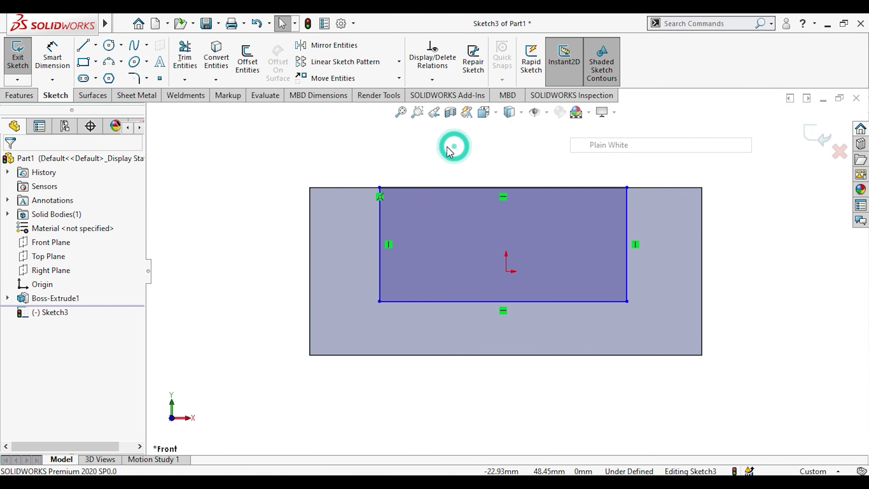
Dimension the rectangle's left side to a height of 30 mm.
right_click(59, 58)
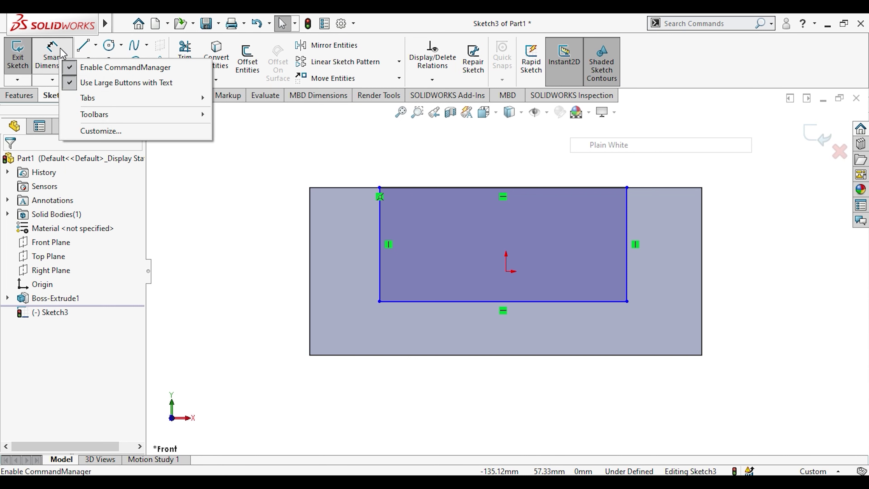
left_click(324, 201)
left_click(380, 228)
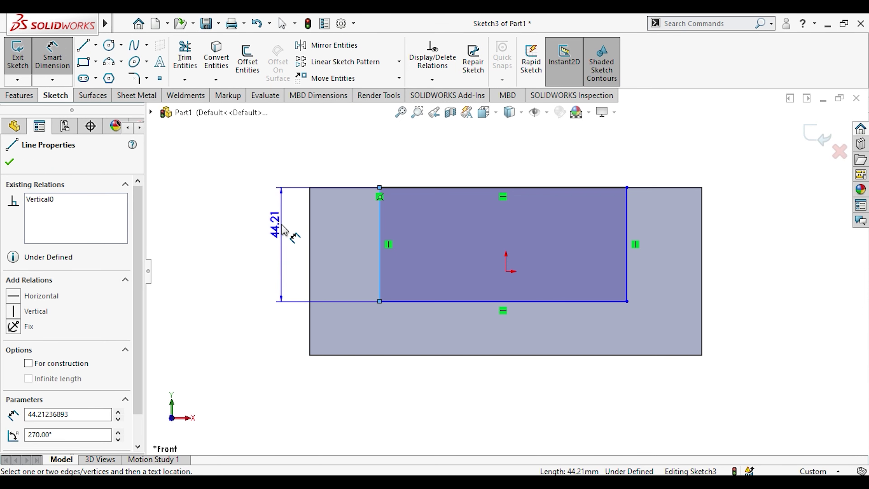
left_click(282, 223)
type("30")
key("Return")
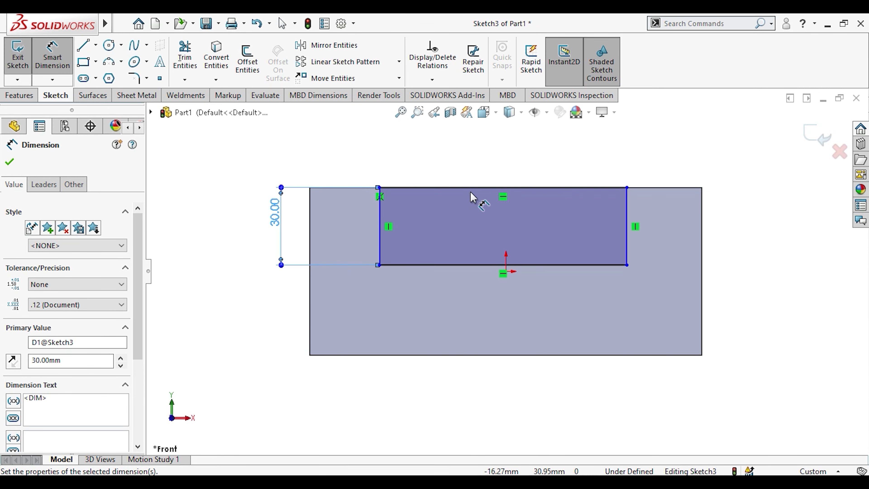
Dimension the gap between the rectangle's right side and the block's right edge to 22 mm.
left_click(628, 209)
left_click(701, 197)
left_click(668, 163)
type("22")
key("Return")
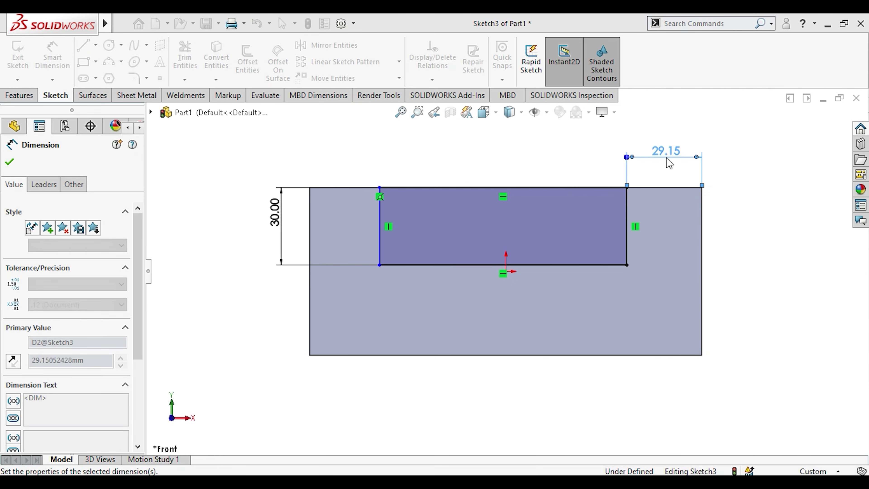
Dimension the rectangle's upper side to a width of 100 mm.
left_click(579, 192)
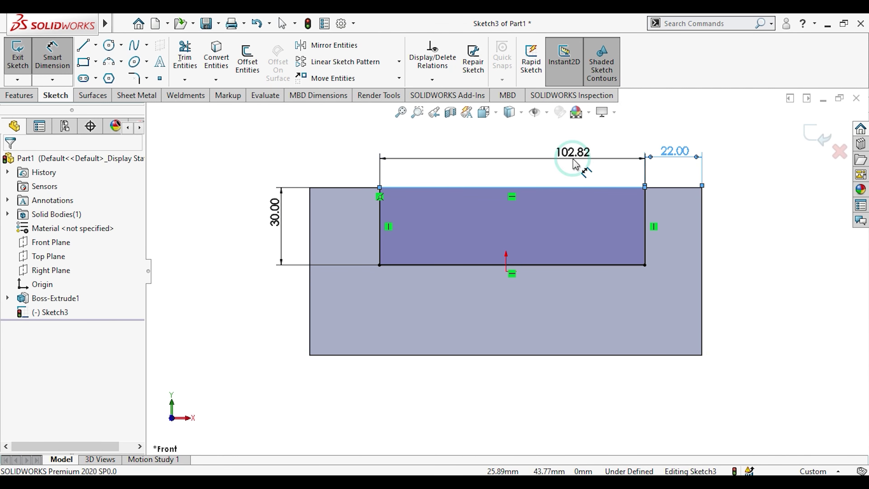
left_click(582, 160)
type("1")
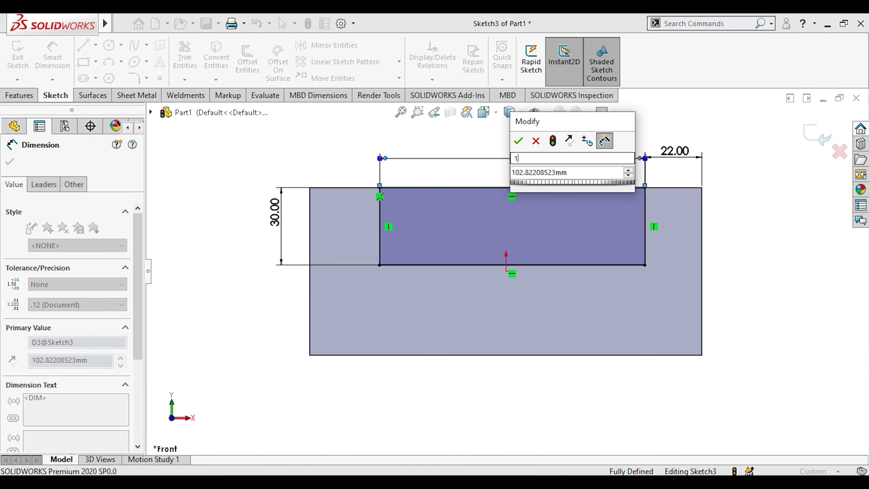
left_click(554, 172)
double_click(552, 172)
type("100")
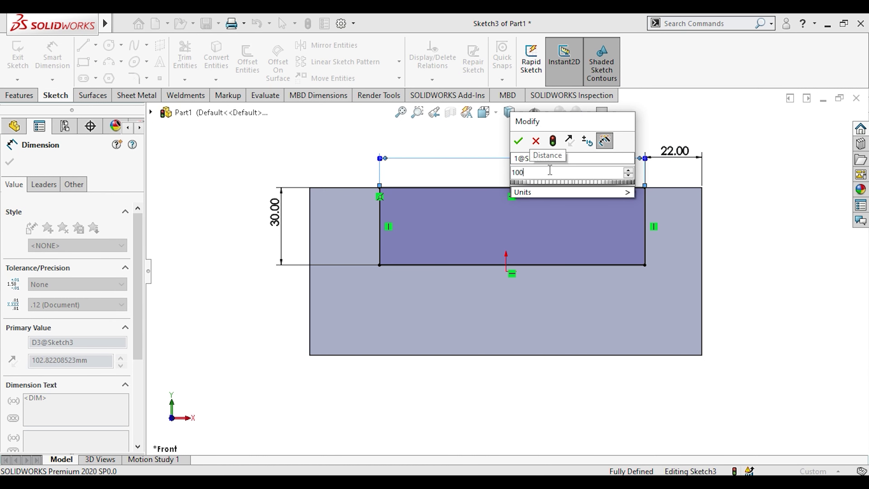
key("Return")
key("Escape")
Cut the rectangle out of the block with an Extruded Cut set to Through All.
left_click(28, 96)
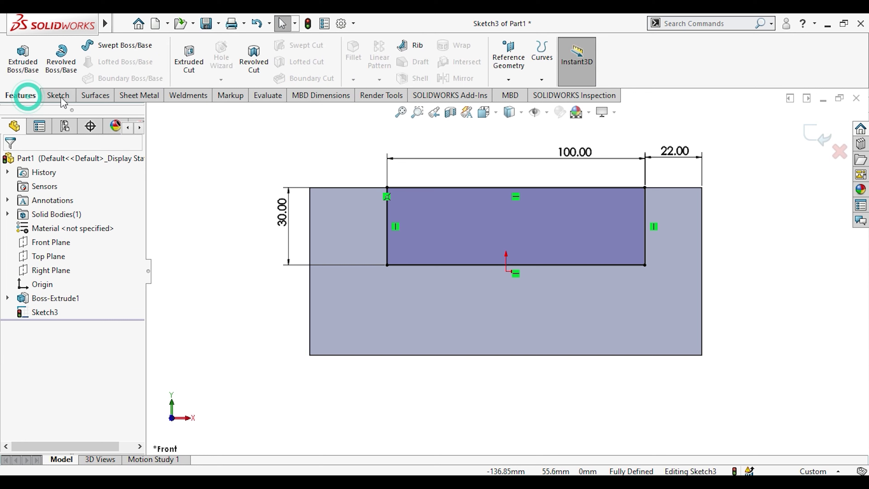
left_click(189, 63)
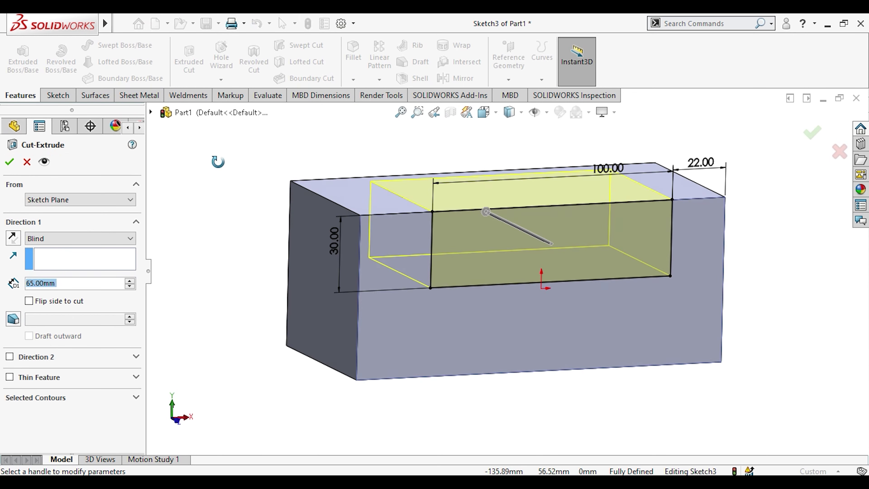
left_click(48, 243)
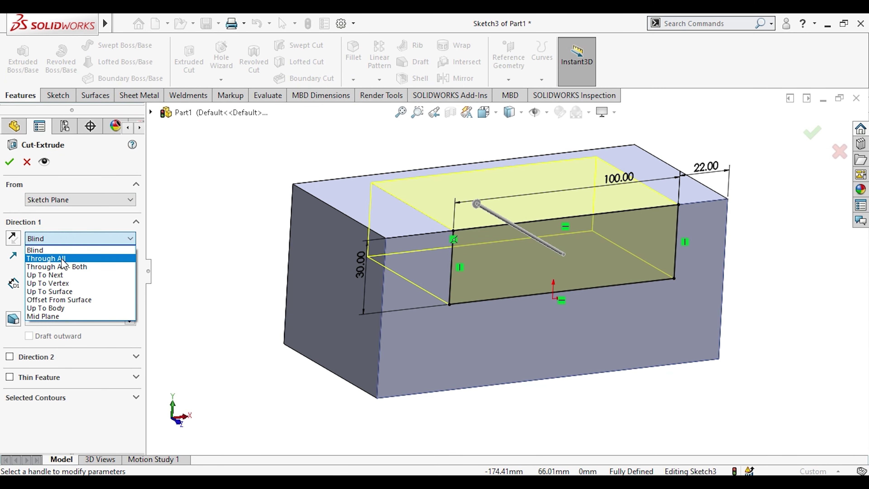
left_click(57, 257)
left_click(9, 162)
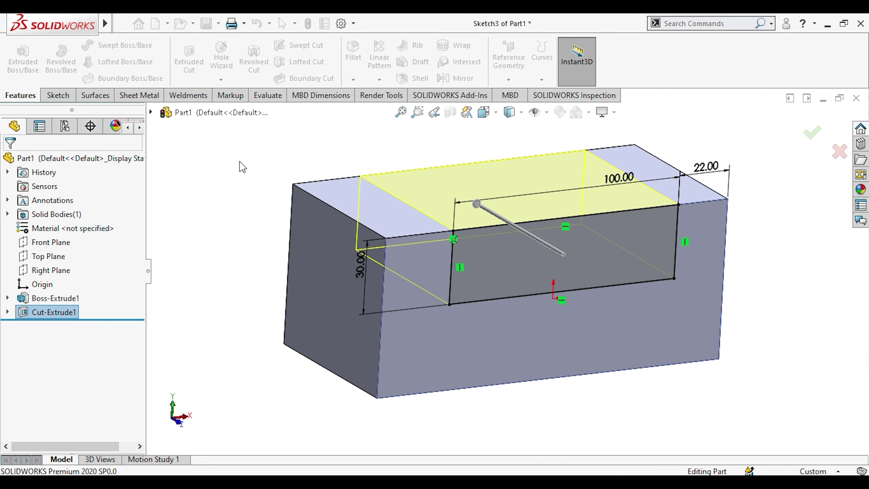
Reopen the slot cut's sketch, Sketch3, for editing in the front view.
middle_click_drag(242, 173, 235, 141)
key("space")
left_click(423, 305)
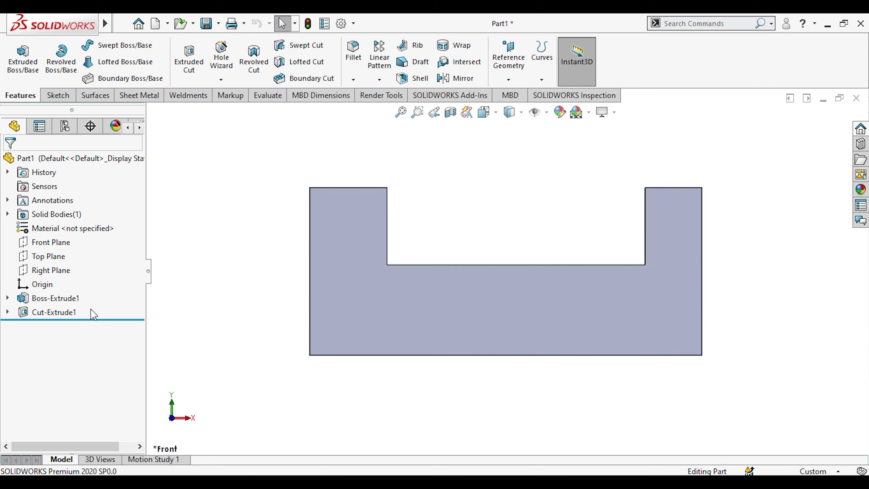
left_click(8, 311)
left_click(56, 326)
left_click(43, 285)
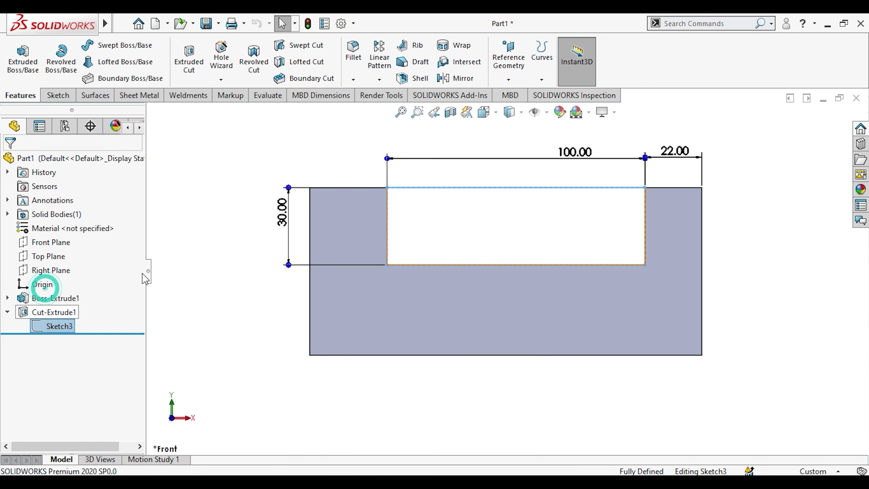
right_click(143, 263)
left_click(175, 153)
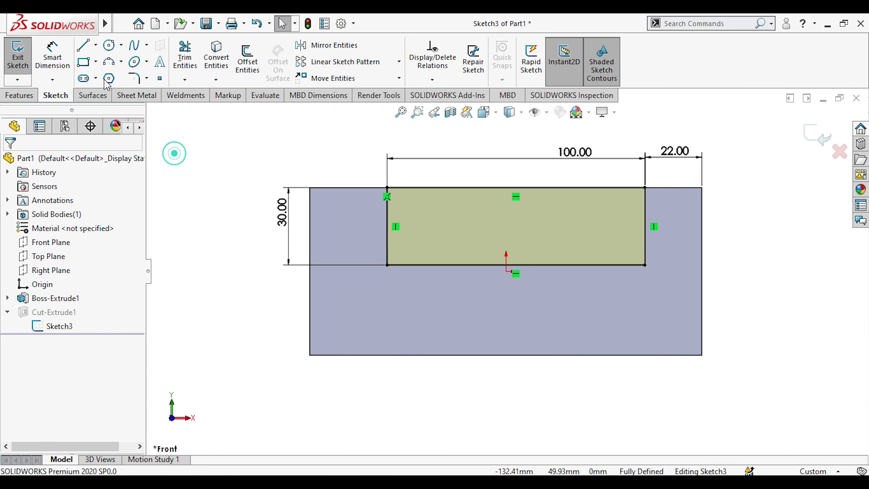
Sketch a closed triangle across the block's upper-left corner, with a slanted side about 28 mm long.
left_click(82, 48)
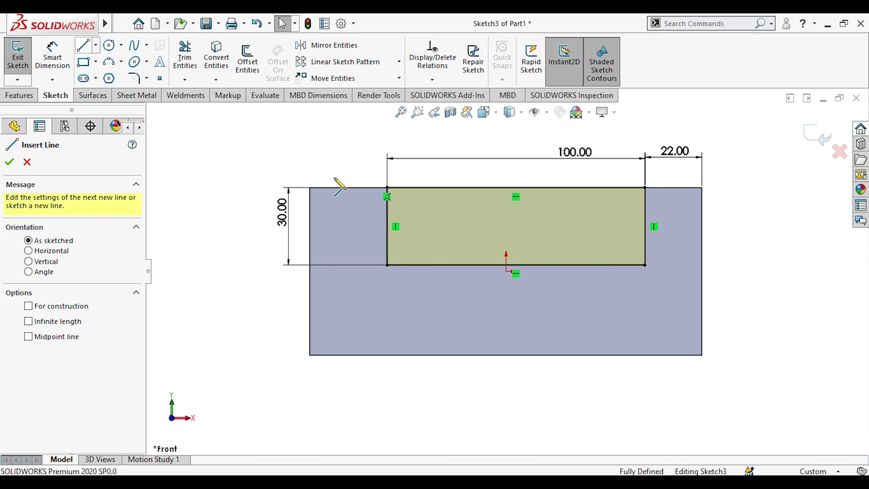
left_click(361, 187)
left_click(310, 238)
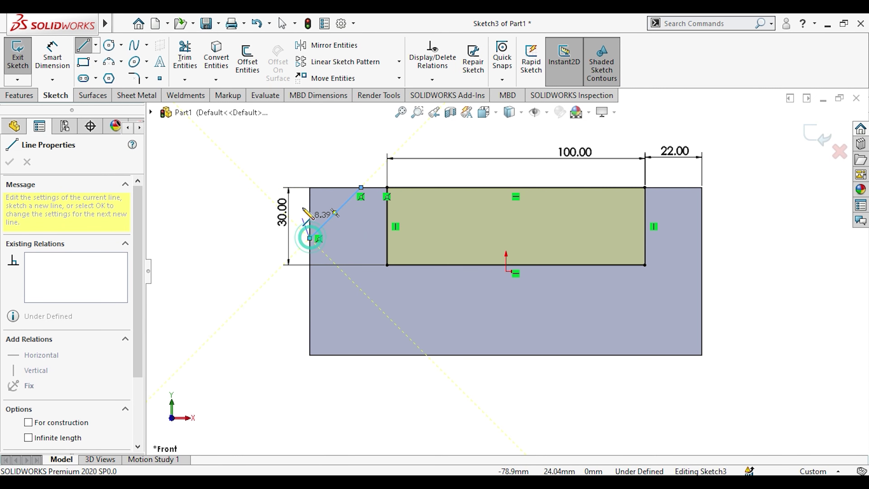
left_click(310, 187)
left_click(361, 186)
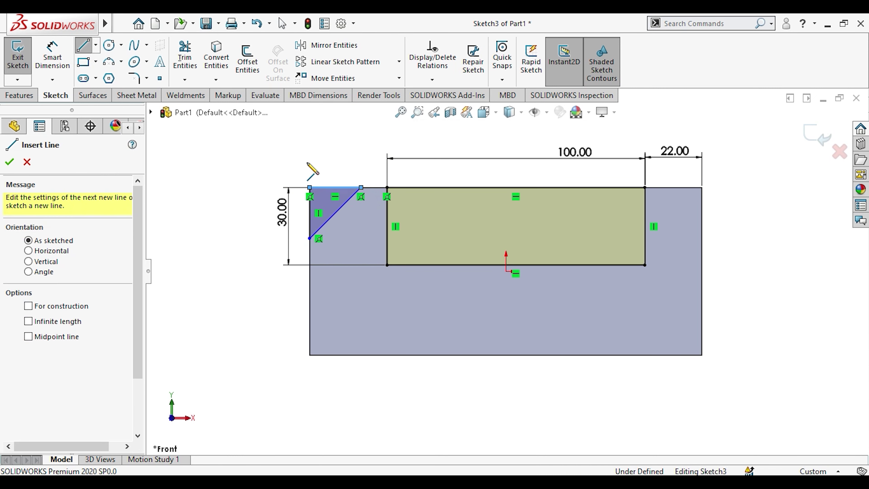
Dimension the distance from the triangle's upper-right vertex to the rectangle's upper-left corner as 10 mm.
left_click(65, 69)
left_click(361, 187)
left_click(387, 187)
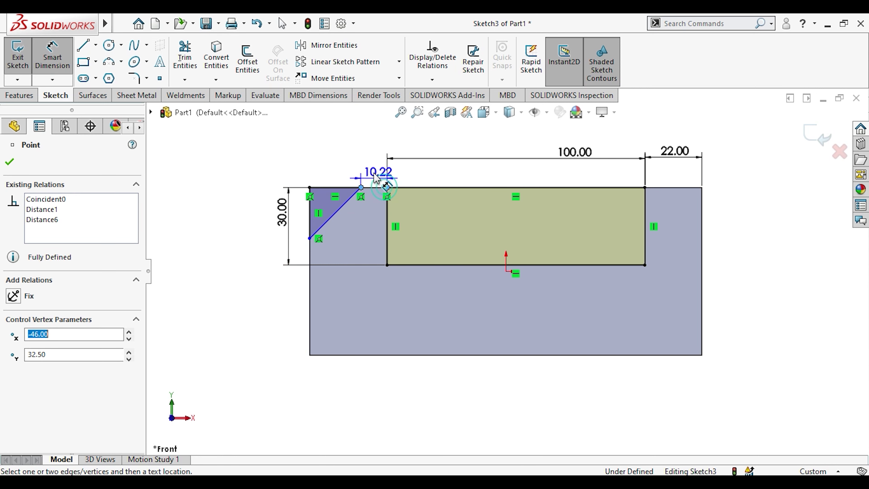
left_click(373, 162)
type("10")
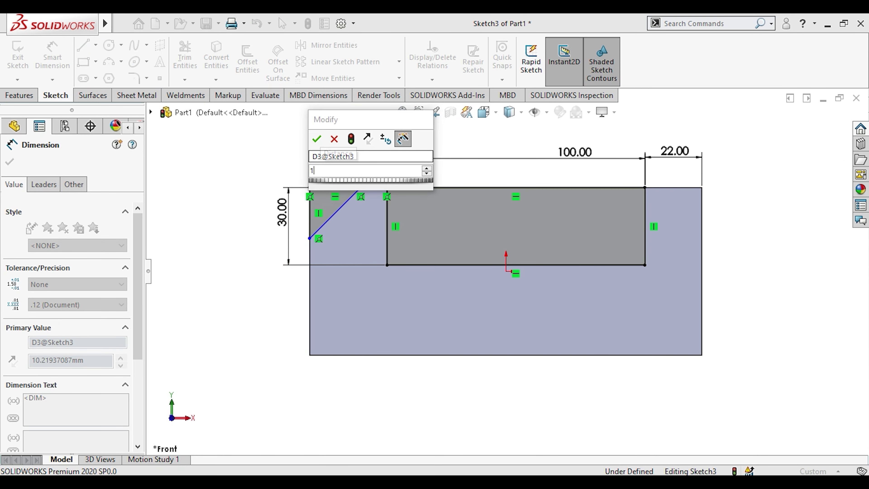
key("Return")
Dimension the angle between the triangle's slanted and upper sides as 45 degrees and exit the sketch to rebuild the cut.
left_click(347, 202)
left_click(337, 188)
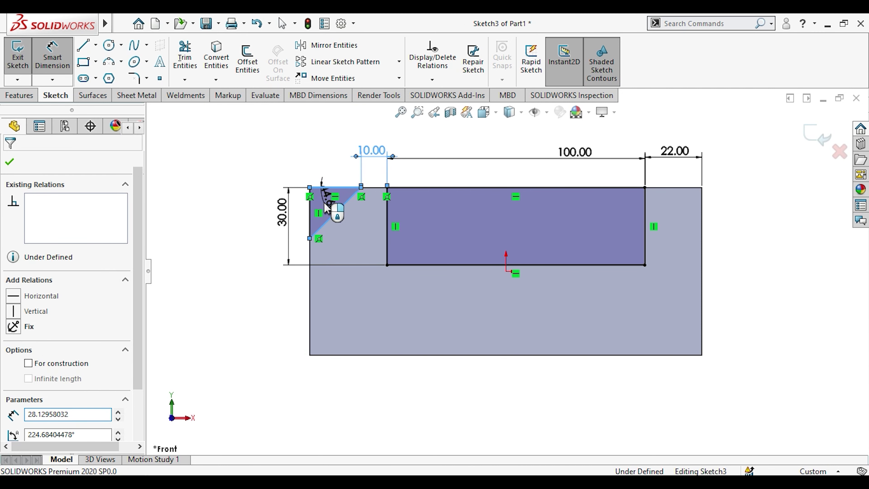
left_click(327, 207)
type("45")
key("Return")
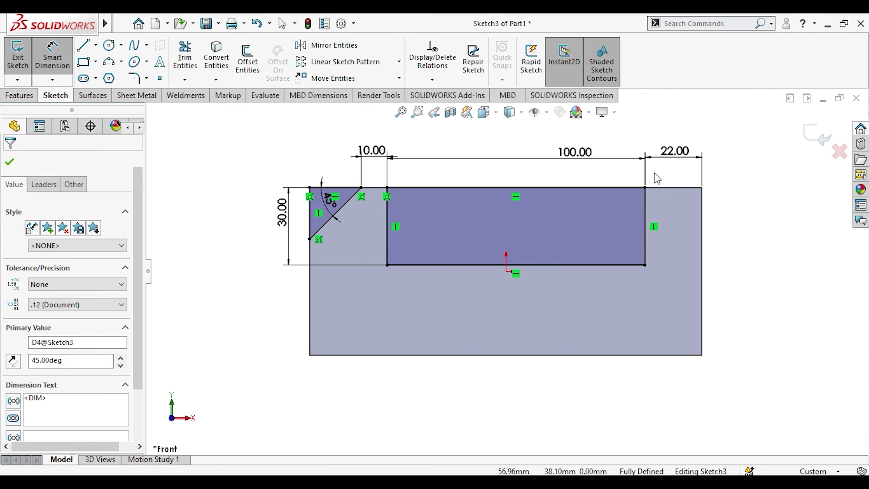
left_click(817, 135)
Start a new sketch on the block's right end face.
left_click(257, 146)
middle_click_drag(266, 166, 368, 240)
key("ctrl+4")
left_click(482, 345)
left_click(538, 307)
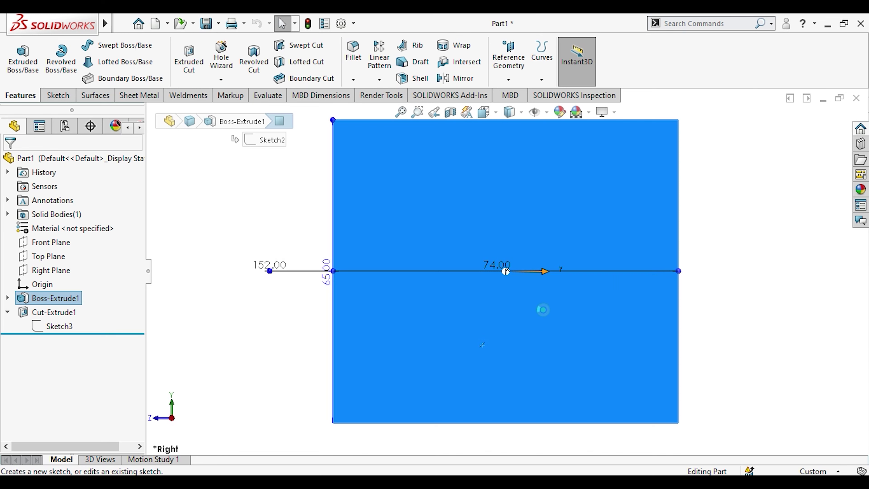
left_click(514, 393)
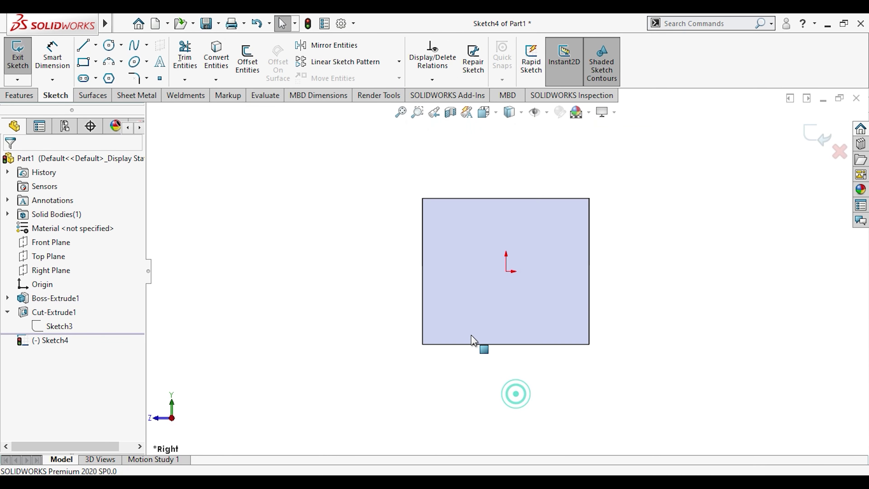
Sketch a small center rectangle just above the right face's lower edge, slightly left of the origin.
left_click(96, 62)
left_click(128, 78)
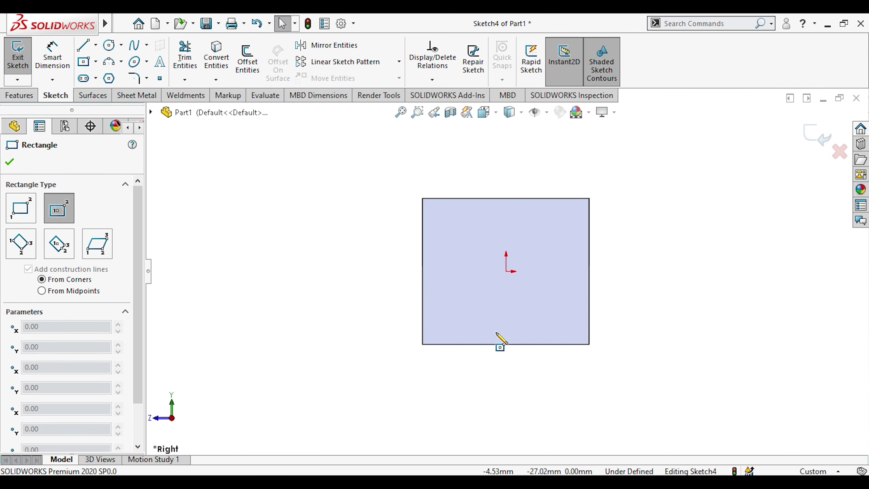
left_click(494, 328)
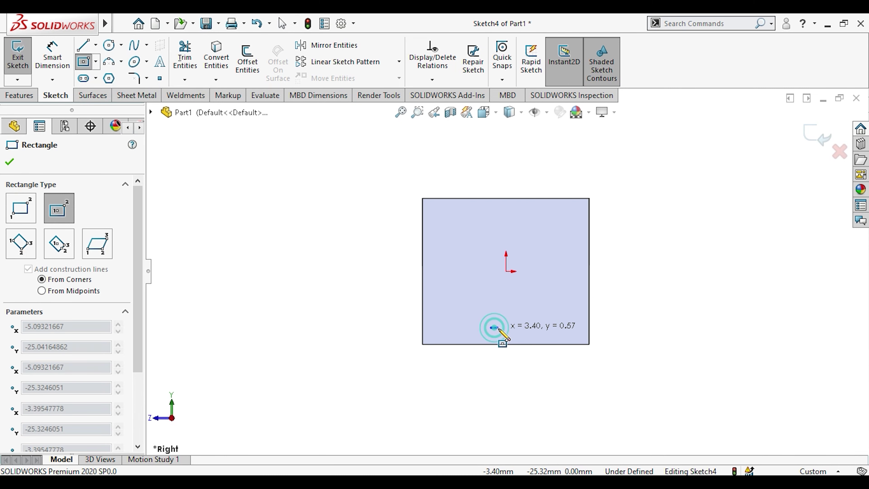
left_click(515, 336)
key("Escape")
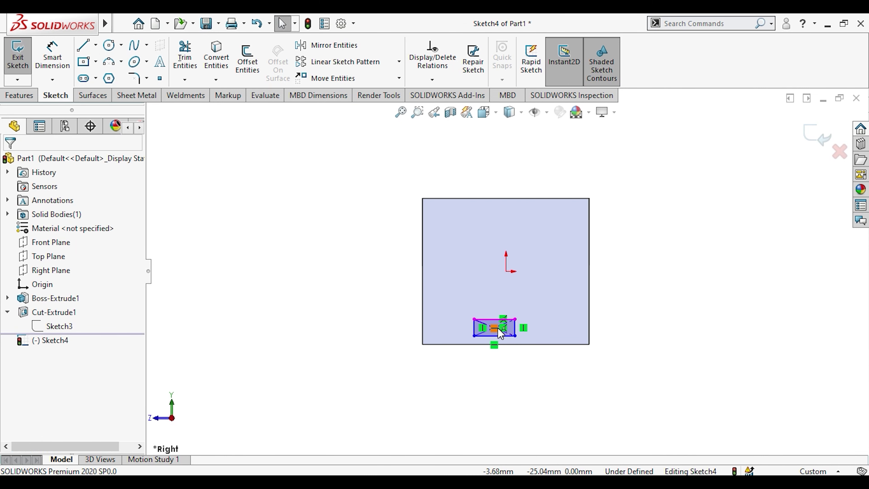
Add a vertical relation between the rectangle's center point and the origin.
scroll(497, 333, "down", 5)
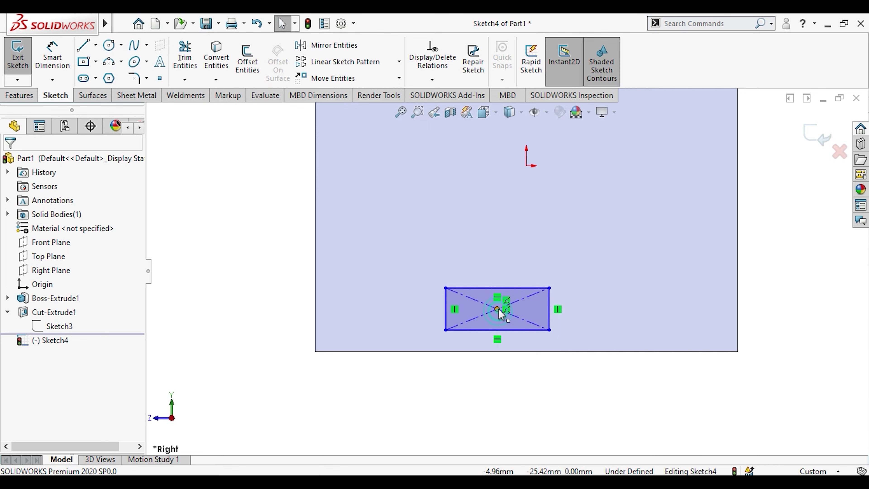
left_click(497, 309)
left_click(527, 166, "ctrl")
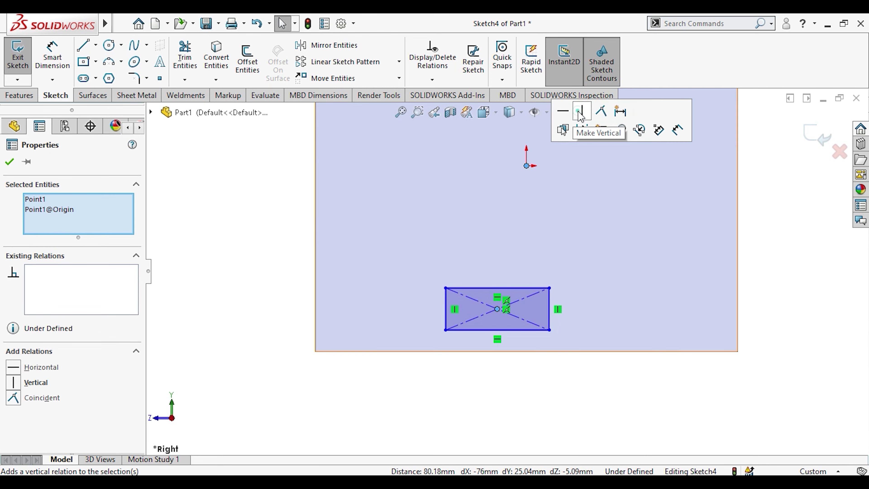
left_click(578, 112)
left_click(589, 381)
Make the rectangle's lower side collinear with the block's lower edge.
left_click(536, 330)
left_click(541, 352, "ctrl")
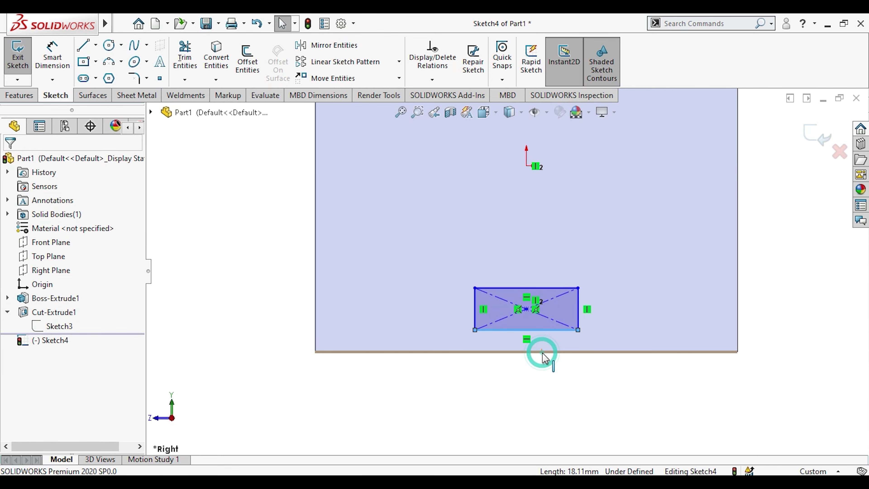
left_click(578, 299)
Dimension the rectangle as 25 mm wide and 11 mm high.
left_click(52, 58)
type("25")
key("Return")
type("11")
key("Return")
Cut-extrude the rectangle into the block with a blind depth of 122 mm.
left_click(19, 95)
left_click(188, 62)
type("122")
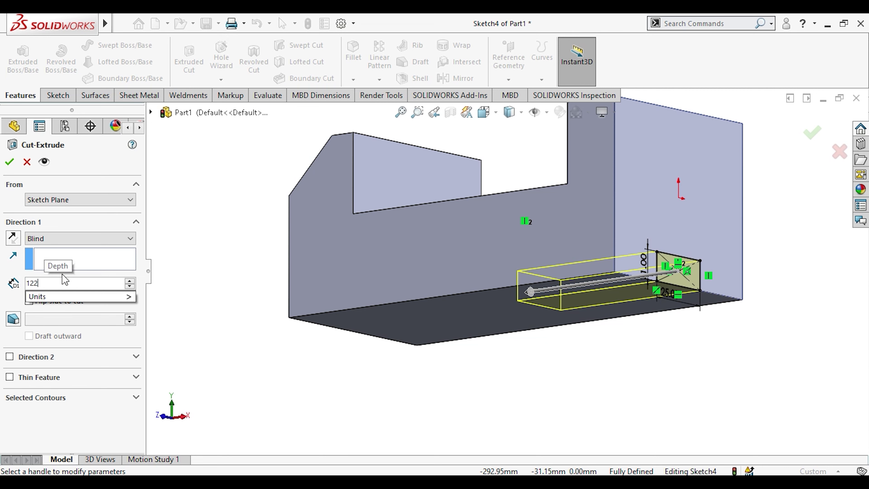
key("Return")
left_click(10, 162)
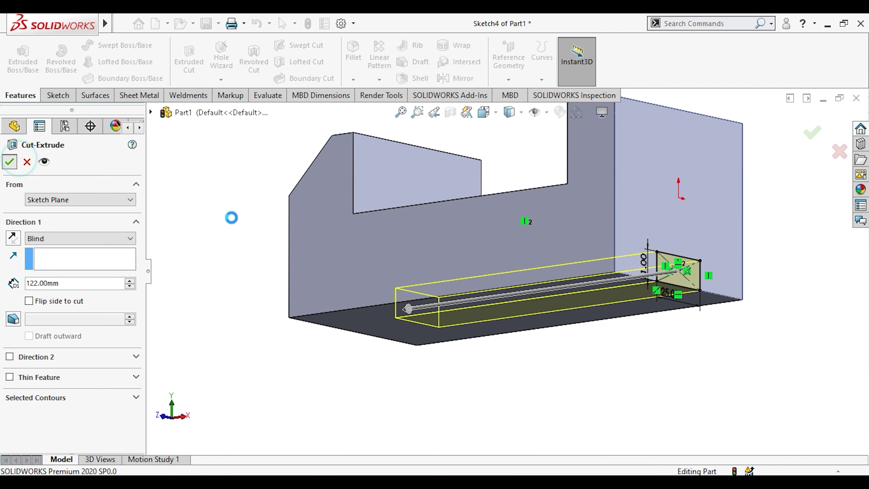
Start a sketch on the block's right end face and draw a vertical centerline from the origin to the face's upper edge.
mouse_move(205, 200)
middle_mouse_down()
mouse_move(196, 192)
mouse_move(281, 191)
mouse_move(332, 248)
mouse_move(411, 299)
mouse_move(343, 245)
mouse_move(322, 242)
mouse_move(324, 233)
mouse_move(385, 291)
mouse_move(373, 279)
mouse_move(405, 281)
middle_mouse_up()
key("space")
left_click(413, 306)
left_click(97, 44)
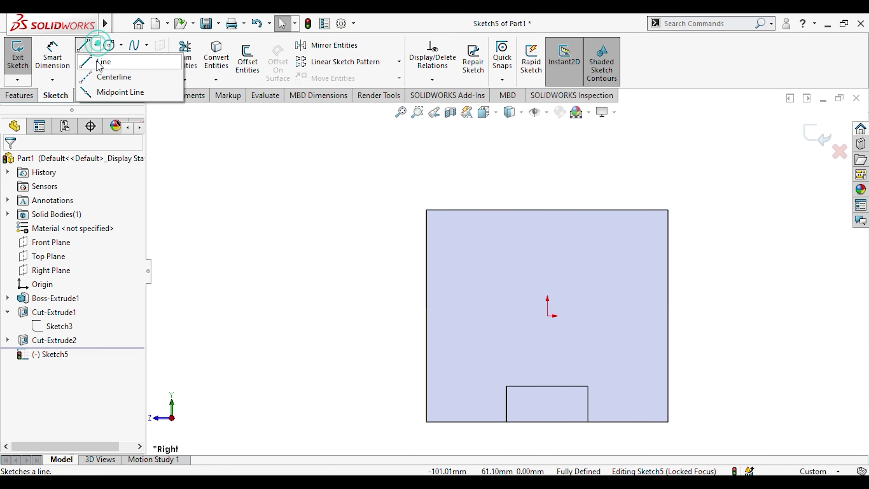
left_click(109, 77)
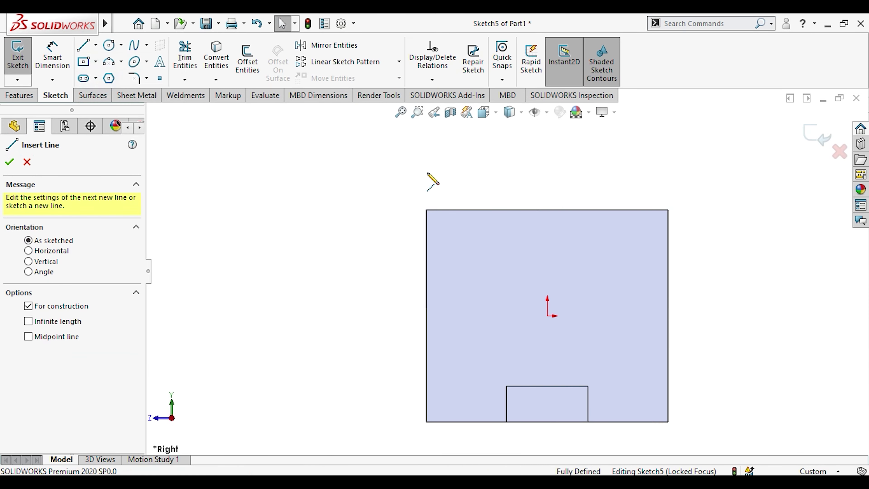
left_click(548, 317)
left_click(546, 210)
key("Escape")
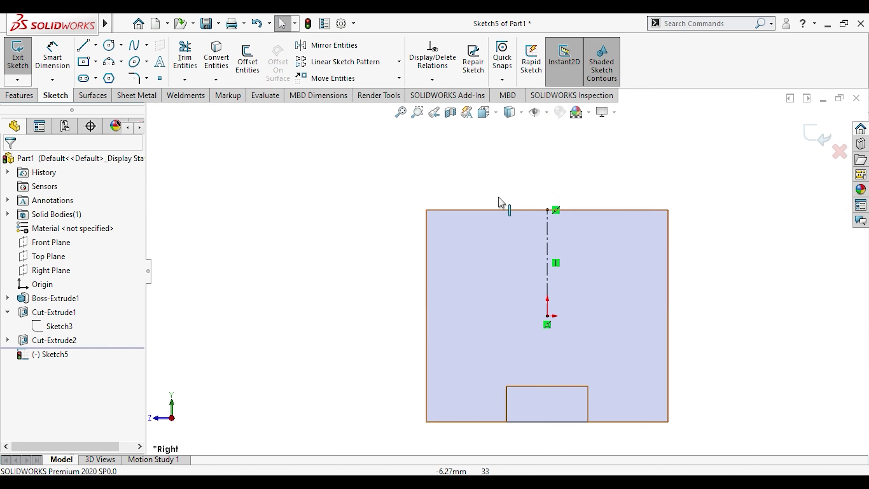
Sketch a closed right triangle over the face's upper-right corner, with its lower vertex level with the origin.
left_click(82, 45)
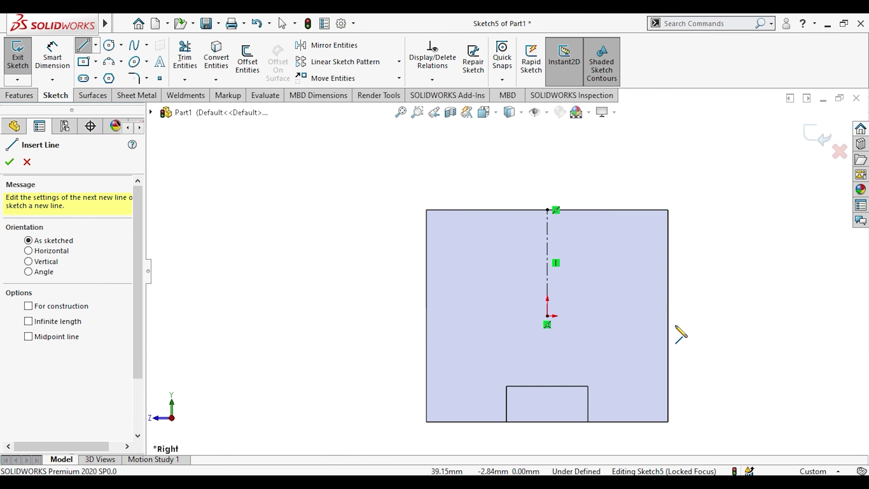
left_click(667, 315)
left_click(562, 209)
left_click(667, 209)
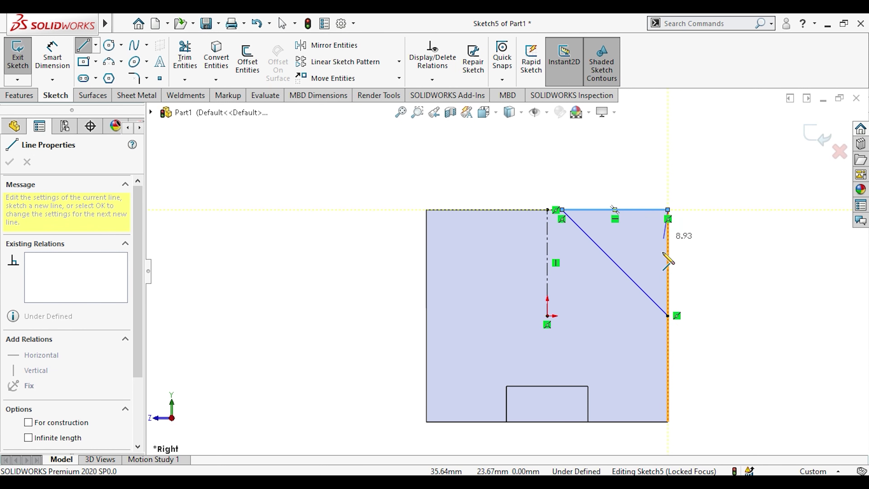
left_click(667, 316)
key("Escape")
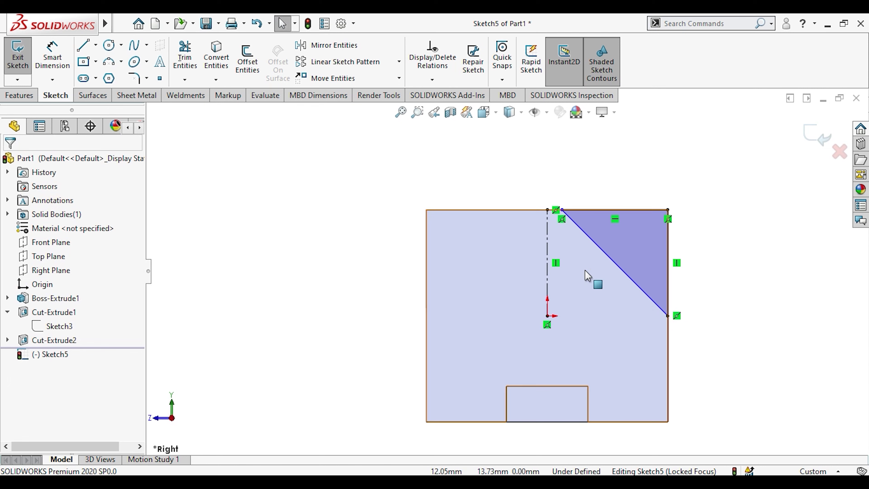
Mirror the triangle's three lines about the vertical centerline.
scroll(566, 243, "up", 2)
scroll(563, 237, "down", 2)
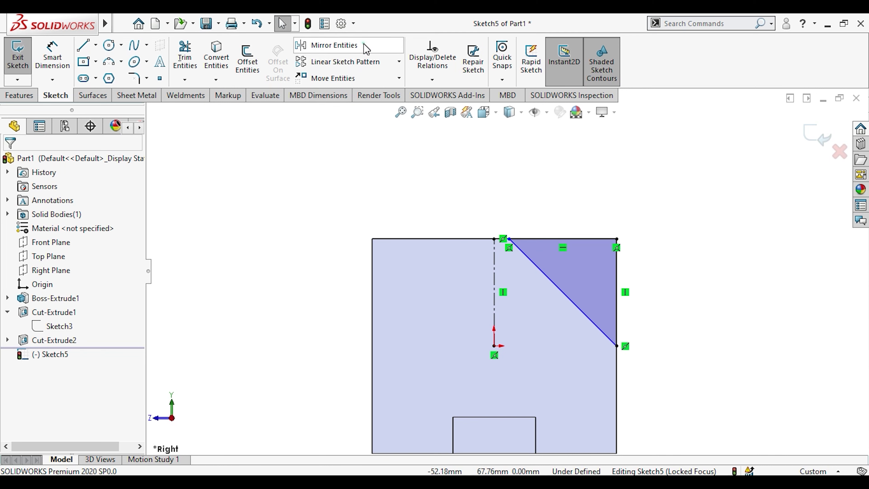
left_click(334, 45)
left_click(581, 273)
left_click(108, 340)
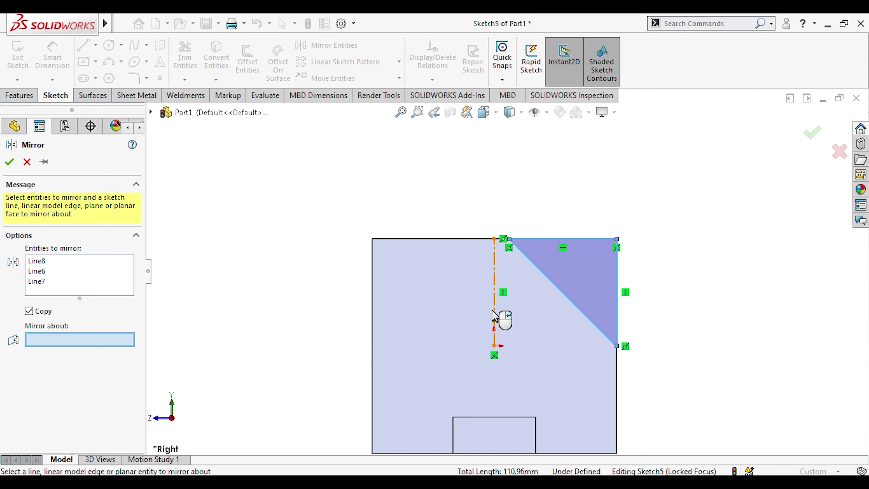
left_click(495, 318)
left_click(10, 162)
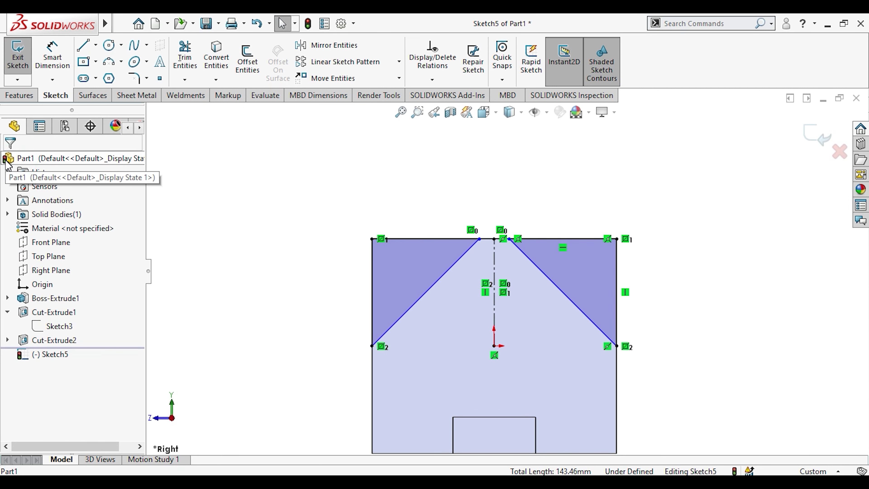
Dimension the distance between the two triangles' inner upper vertices as 25 mm.
left_click(52, 57)
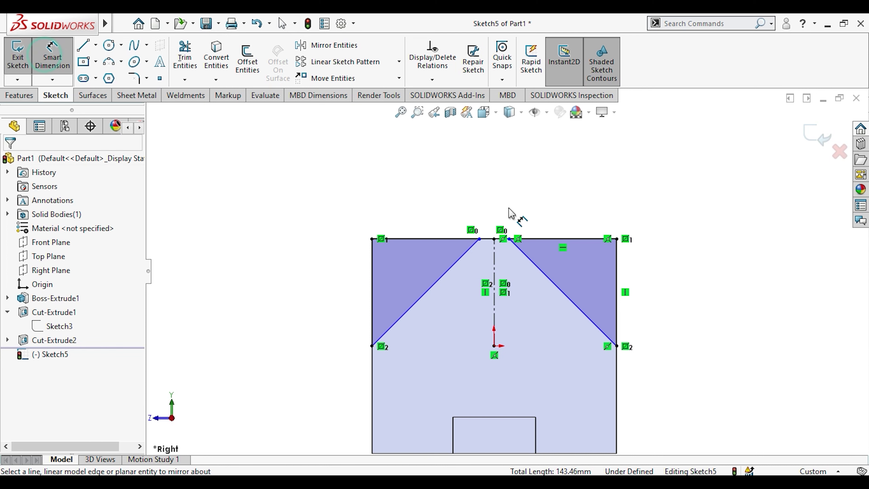
left_click(479, 238)
scroll(496, 236, "down", 5)
left_click(546, 266)
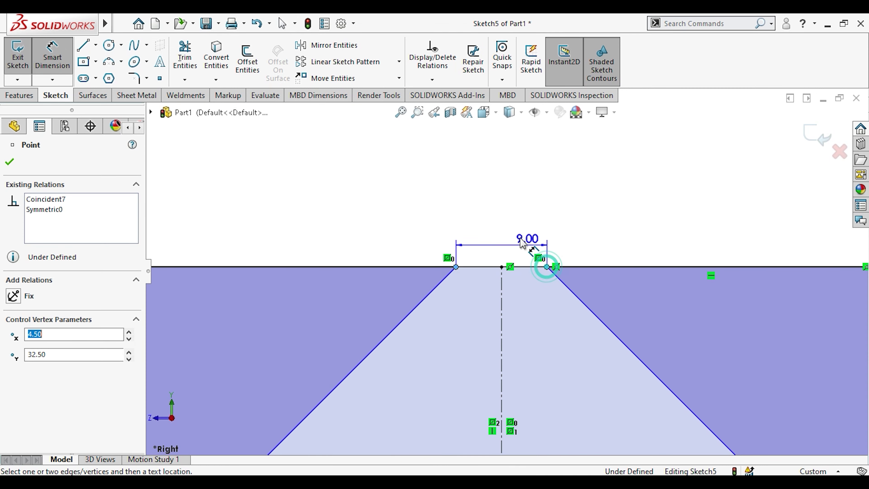
left_click(513, 207)
type("25")
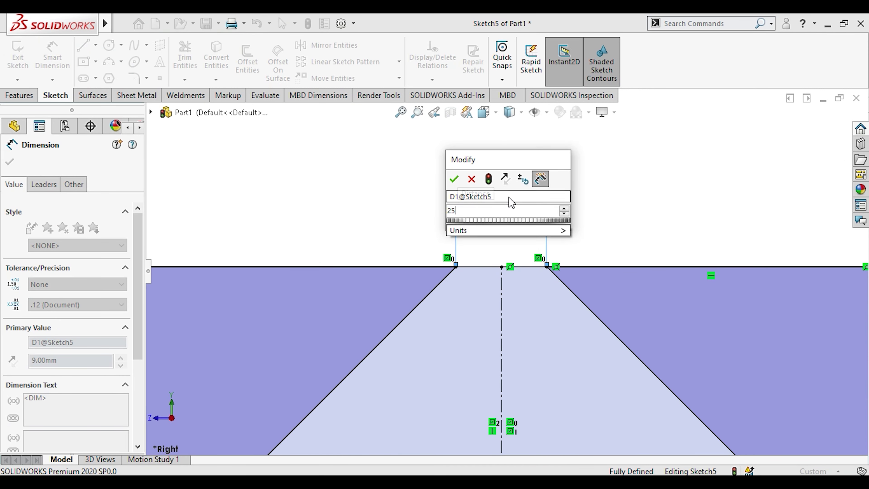
key("Return")
Delete the coincident relation at the right triangle's lower vertex.
scroll(561, 270, "up", 3)
scroll(562, 276, "up", 3)
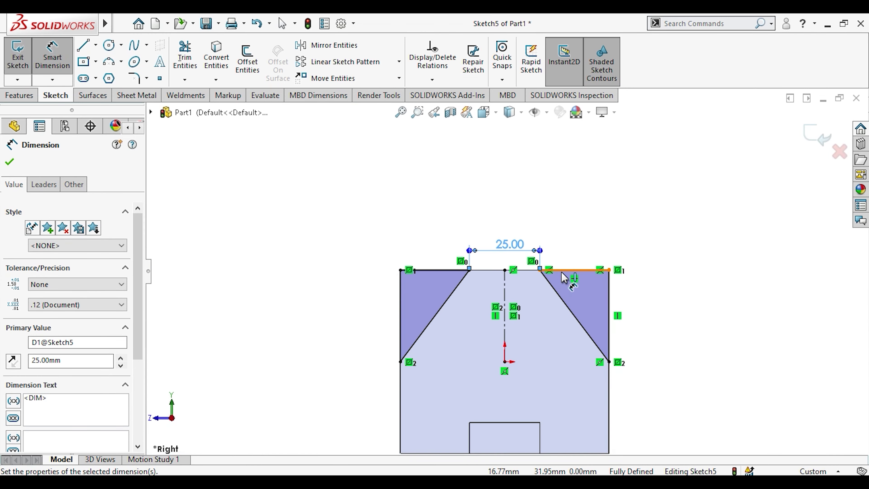
mouse_move(458, 312)
middle_mouse_down()
mouse_move(497, 339)
mouse_move(508, 333)
mouse_move(468, 321)
middle_mouse_up()
key("Escape")
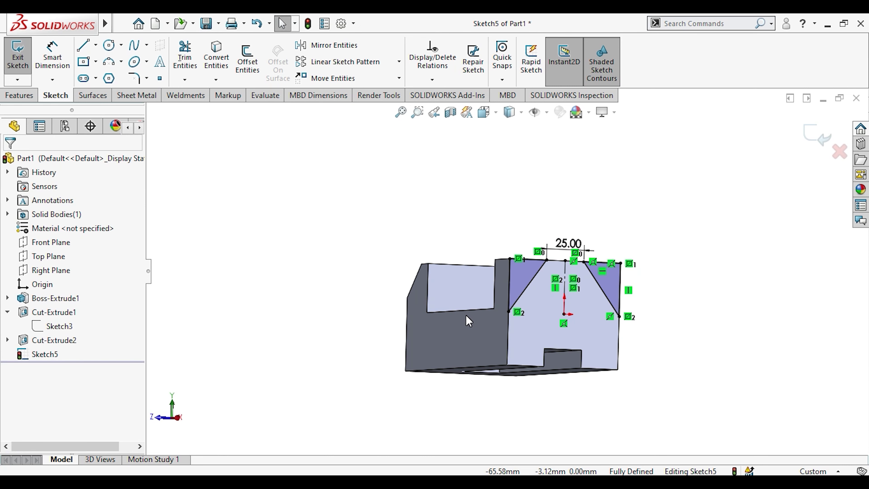
key("ctrl+8")
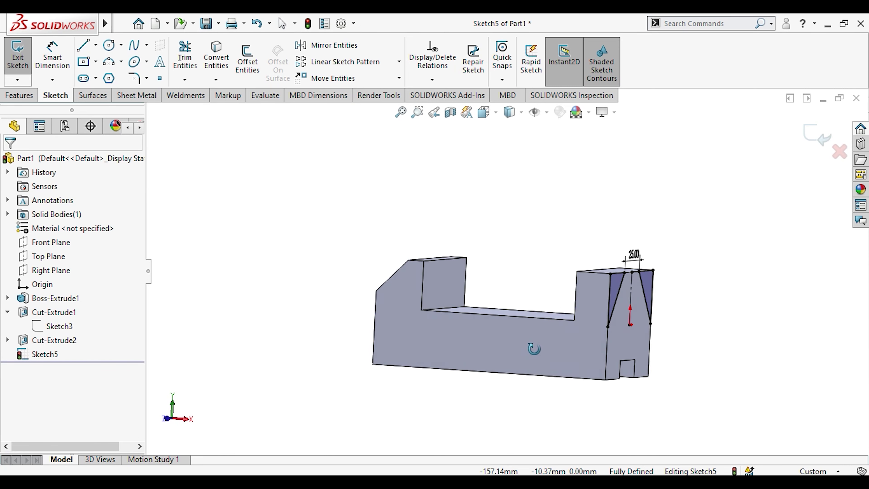
scroll(551, 330, "down", 4)
middle_click_drag(542, 324, 459, 318)
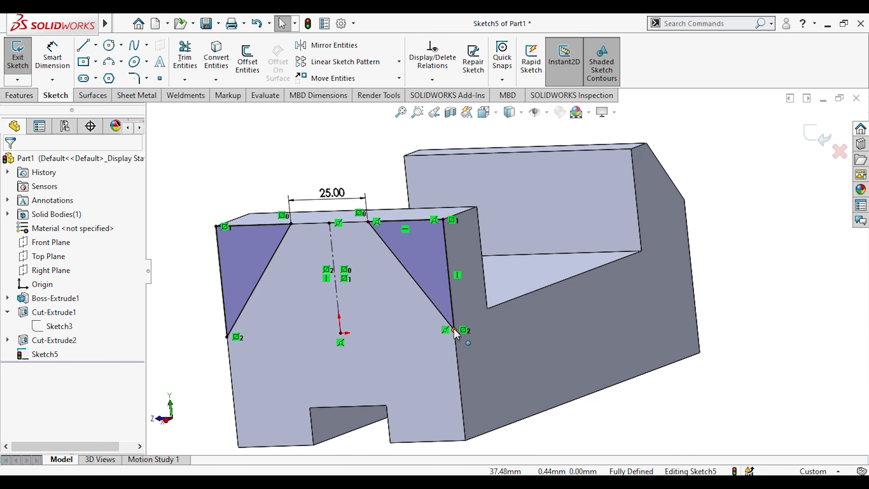
left_click(444, 329)
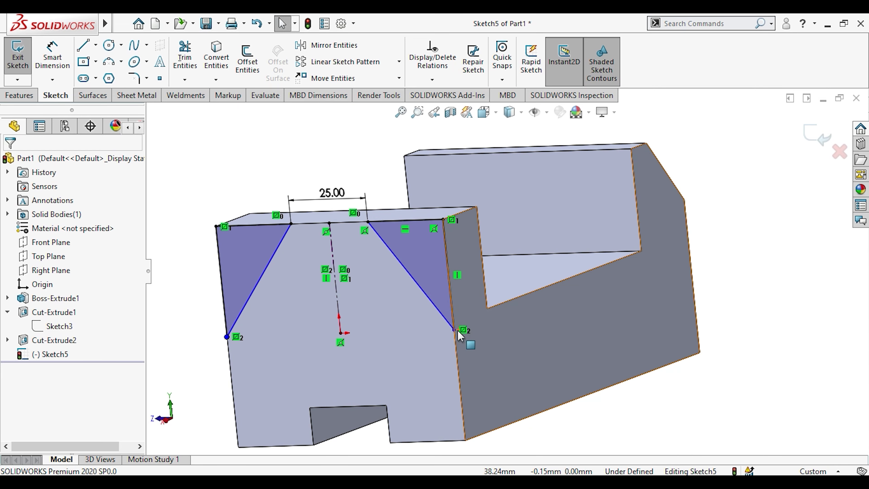
Make the right triangle's lower vertex coincident with the nearby corner vertex of the slot floor.
left_click(455, 330)
left_click(487, 309, "ctrl")
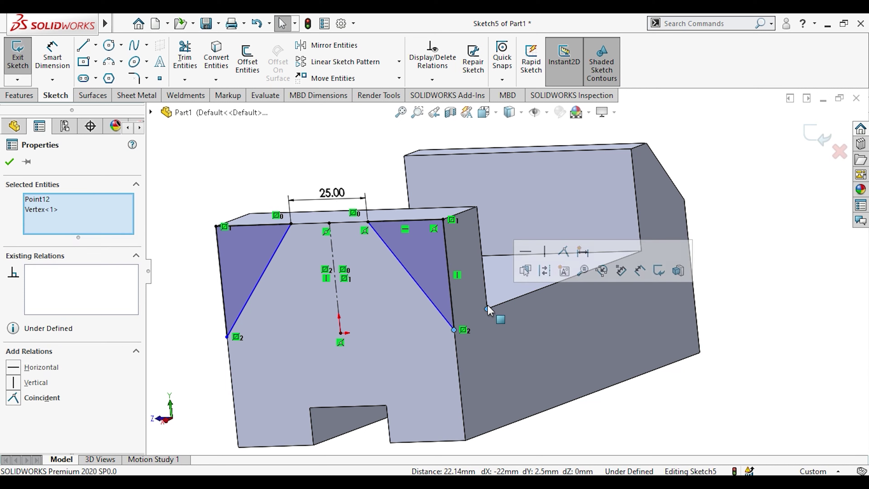
left_click(560, 252)
left_click(590, 446)
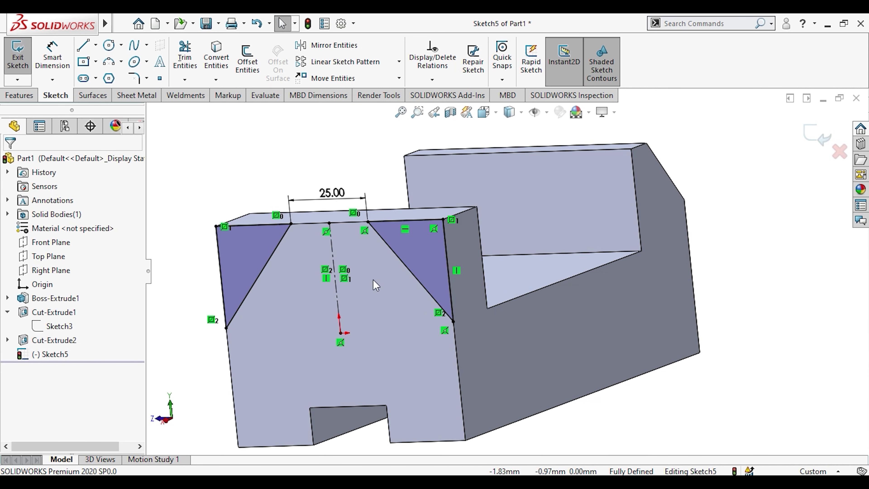
Cut-extrude both triangles using Up To Surface, ending at the slot wall nearest the sketched end face.
scroll(376, 285, "up", 3)
left_click(19, 95)
left_click(189, 60)
middle_click_drag(294, 118, 260, 161)
left_click(69, 239)
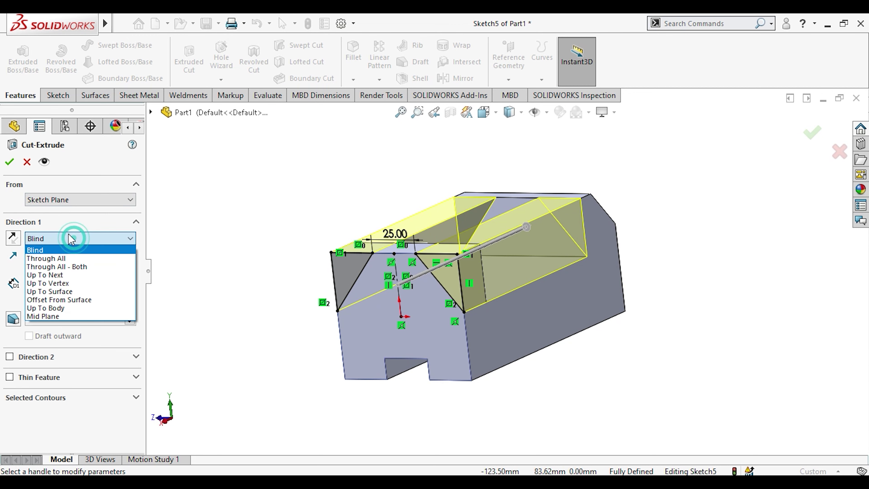
left_click(73, 292)
middle_click_drag(434, 308, 363, 400)
left_click(394, 316)
middle_click_drag(399, 298, 431, 236)
scroll(487, 250, "down", 1)
left_click(10, 162)
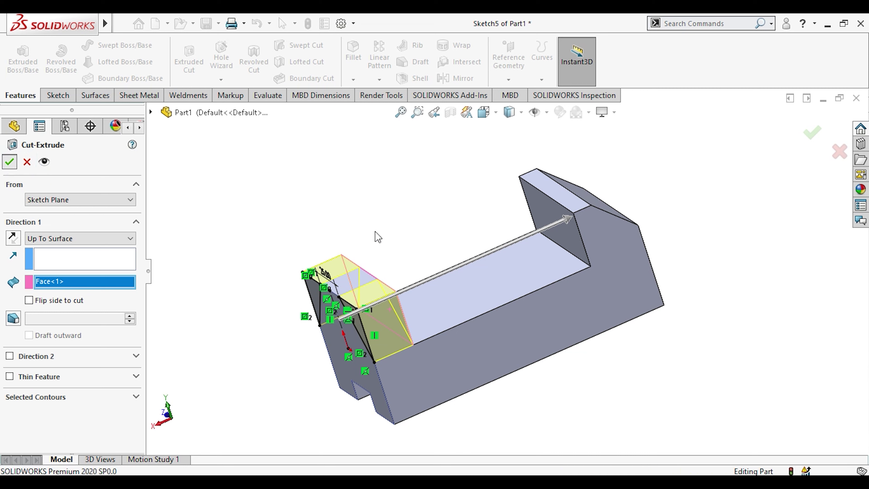
Start a Hole Wizard hole and set its drill size to Ø13.0.
middle_click_drag(368, 223, 407, 226)
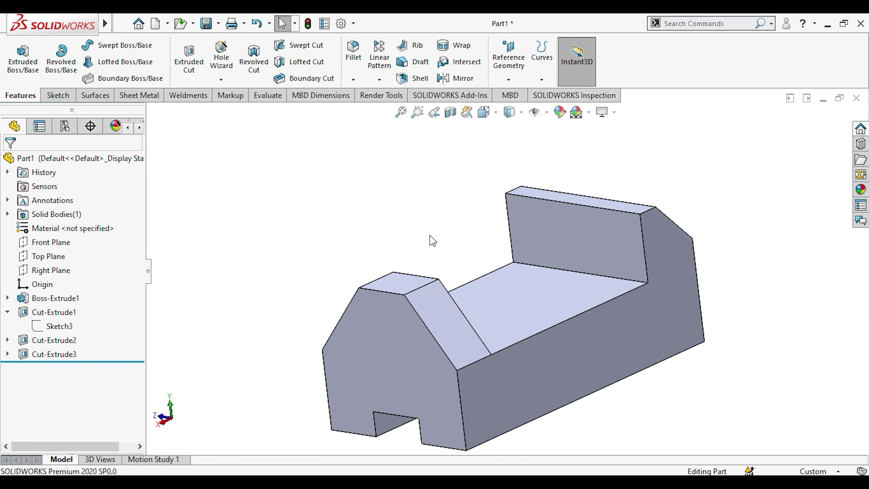
left_click(222, 81)
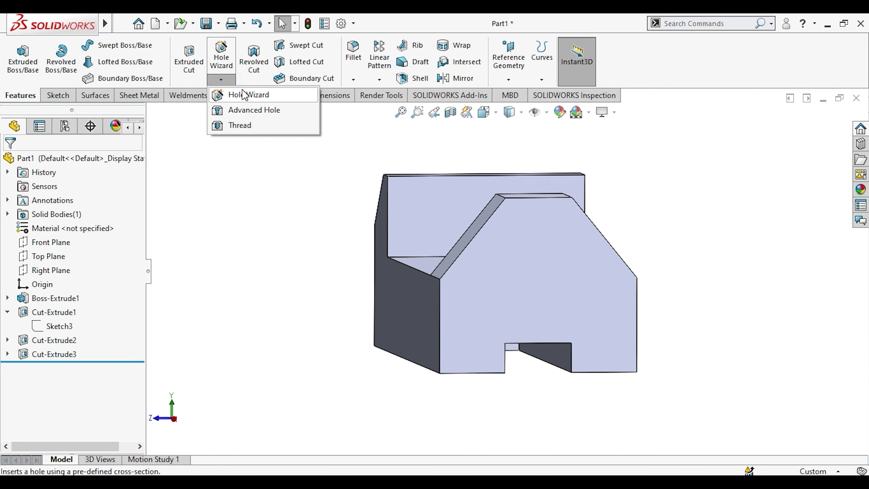
left_click(242, 89)
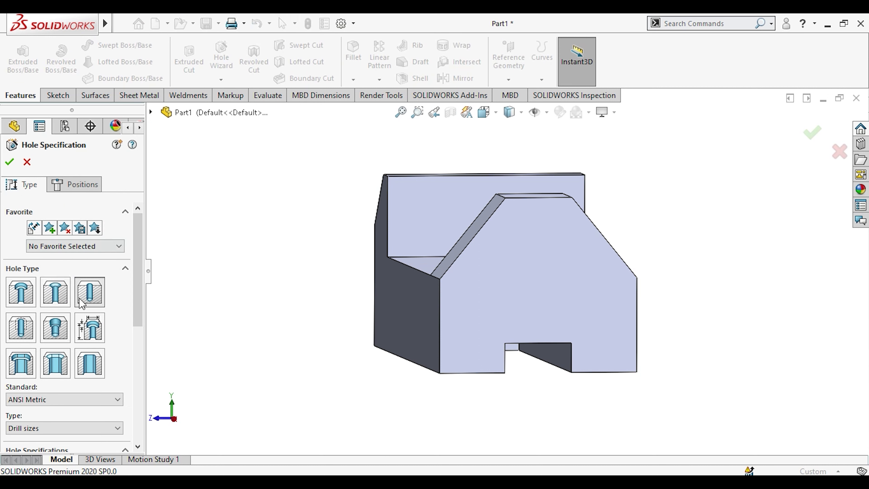
left_click(134, 353)
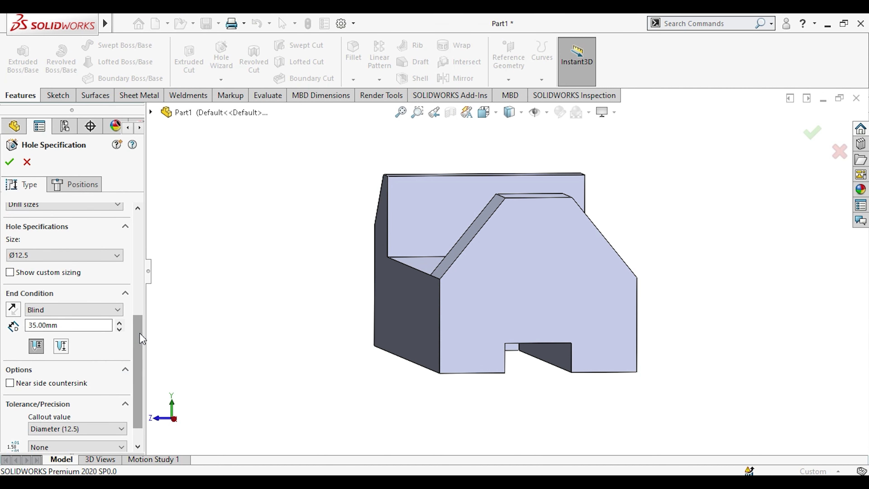
left_click(64, 256)
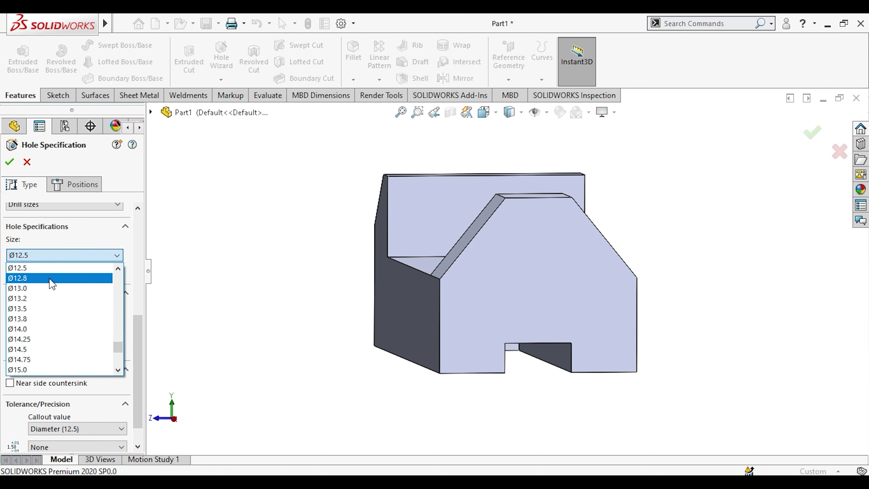
left_click(51, 289)
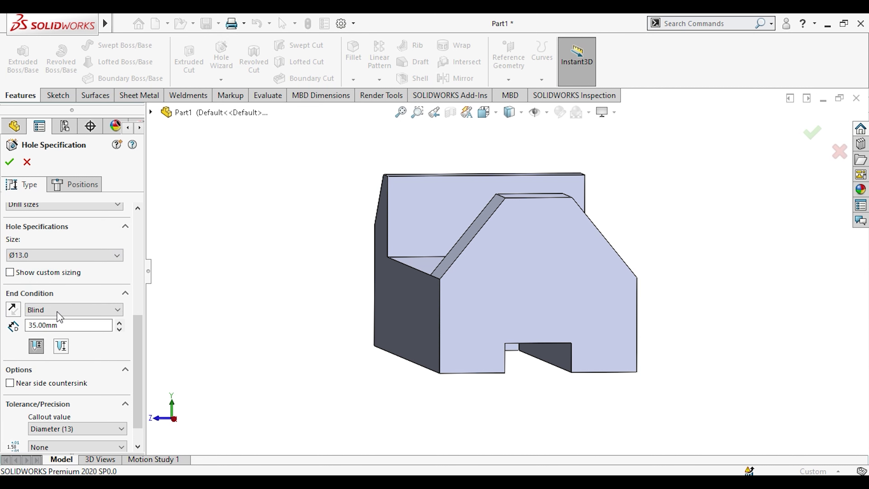
Set the hole's end condition to Up To Surface at the tapered end's slot-side wall, and switch to defining the hole position.
left_click(86, 309)
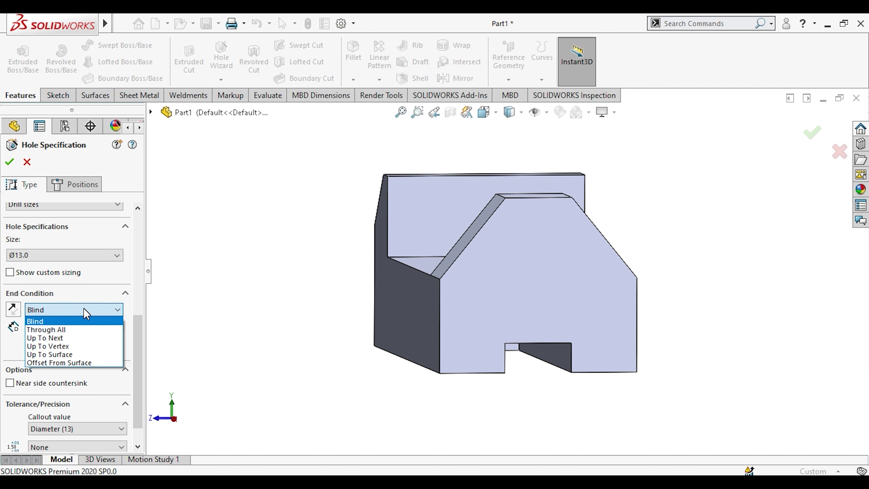
middle_click_drag(270, 254, 660, 354)
left_click(650, 291)
middle_click_drag(650, 291, 598, 261)
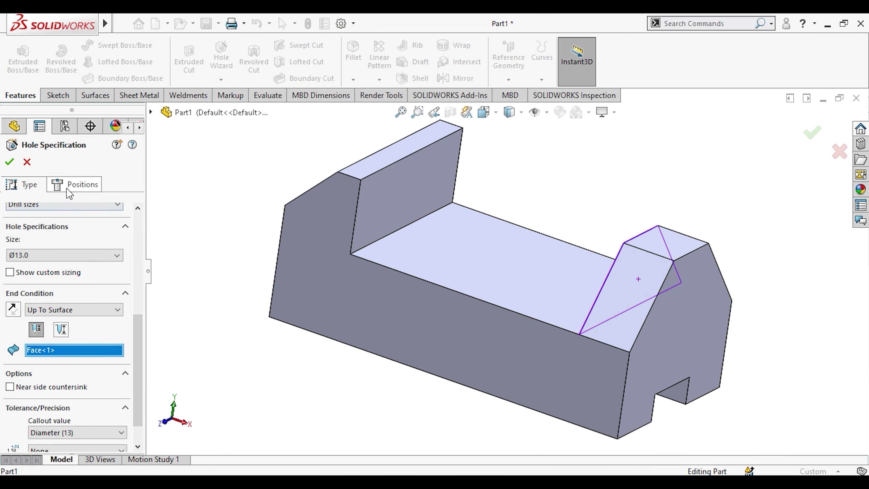
left_click(73, 185)
middle_click_drag(716, 301, 688, 277)
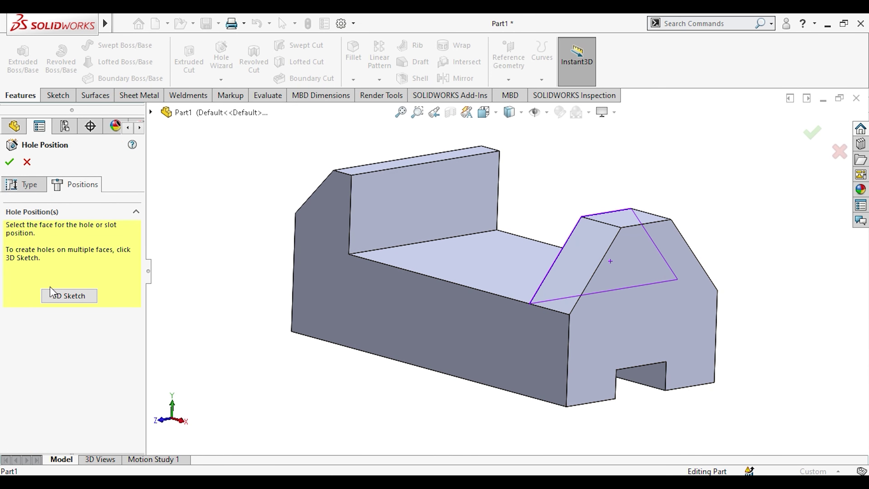
Place the Ø13 hole with a 3D sketch point on the tapered end's outer face and finish the feature.
left_click(69, 295)
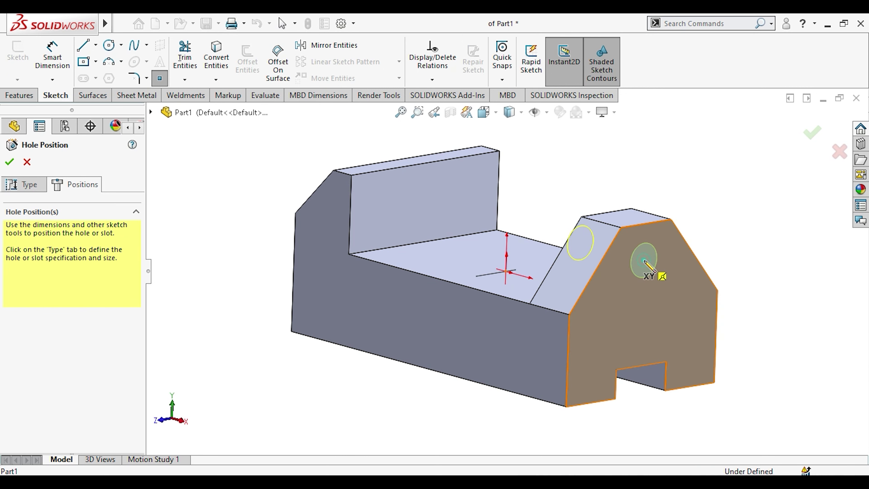
left_click(645, 264)
left_click(812, 133)
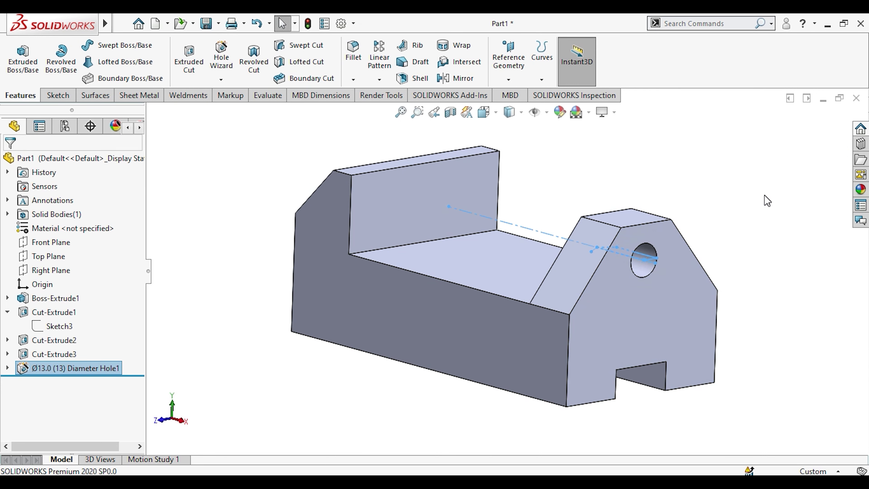
Open the Ø13 hole's 3D position sketch for editing.
key("ctrl+8")
left_click(8, 368)
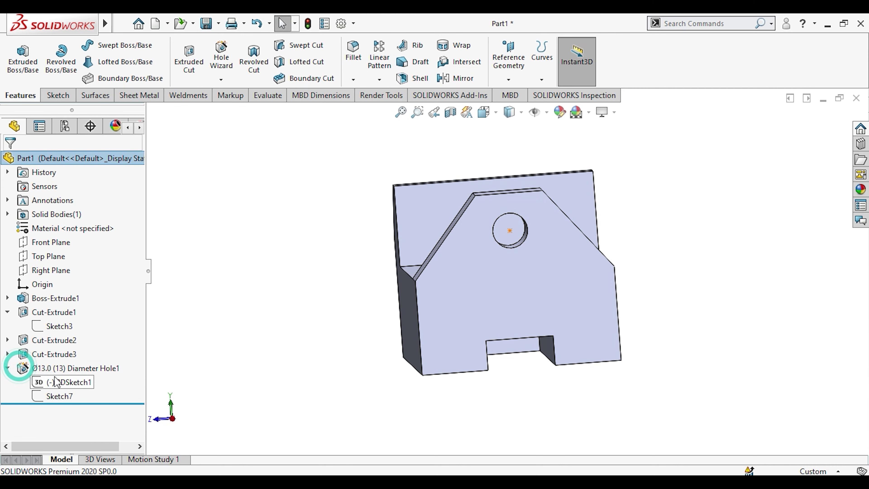
right_click(55, 382)
left_click(55, 382)
left_click(43, 394)
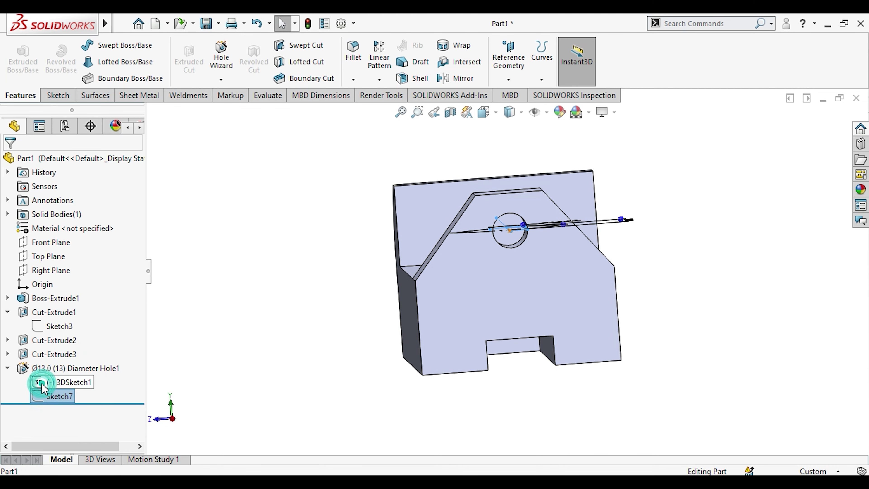
left_click(43, 387)
left_click(43, 348)
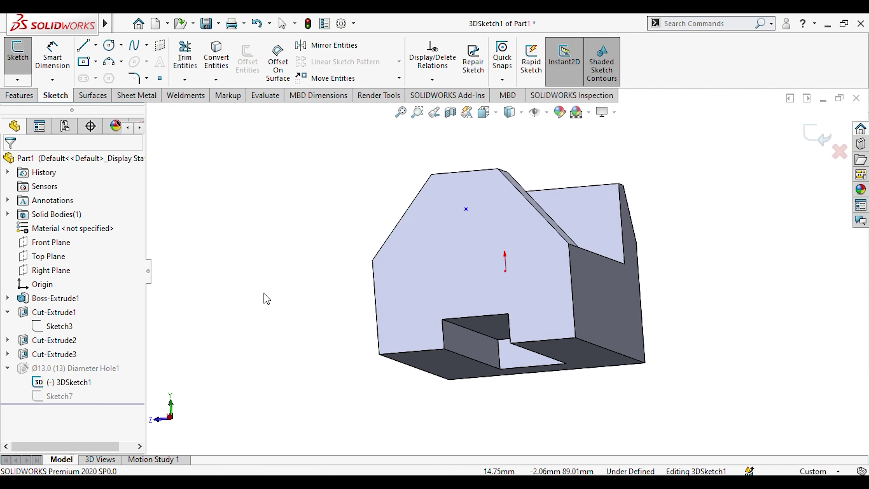
key("space")
left_click(365, 307)
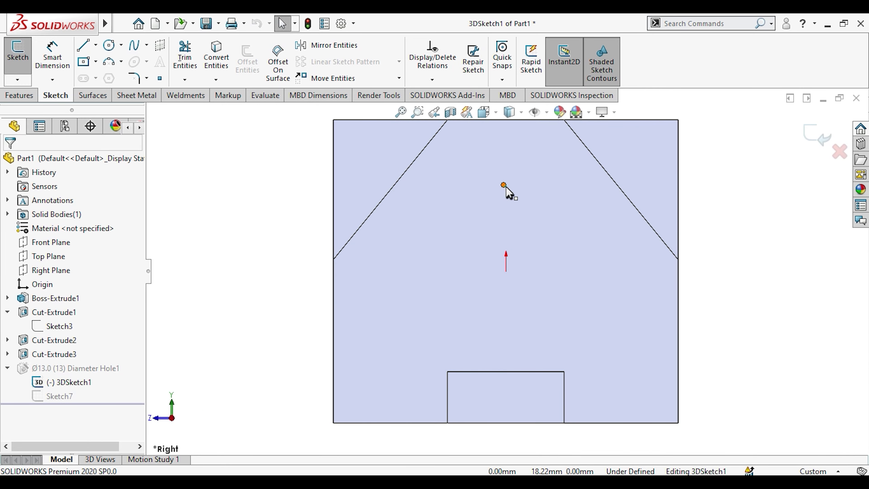
left_click(506, 187)
left_click(507, 273, "ctrl")
left_click(505, 271, "ctrl")
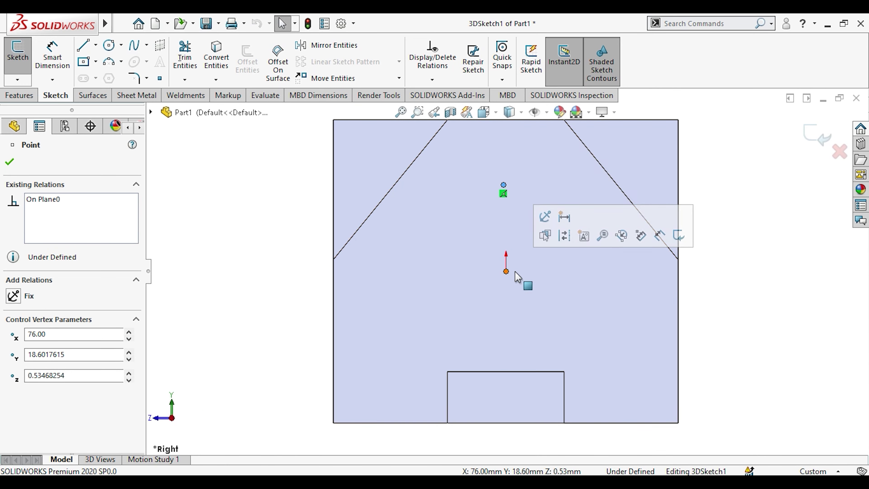
left_click(756, 287)
key("f")
left_click(122, 24)
left_click(96, 45)
left_click(113, 77)
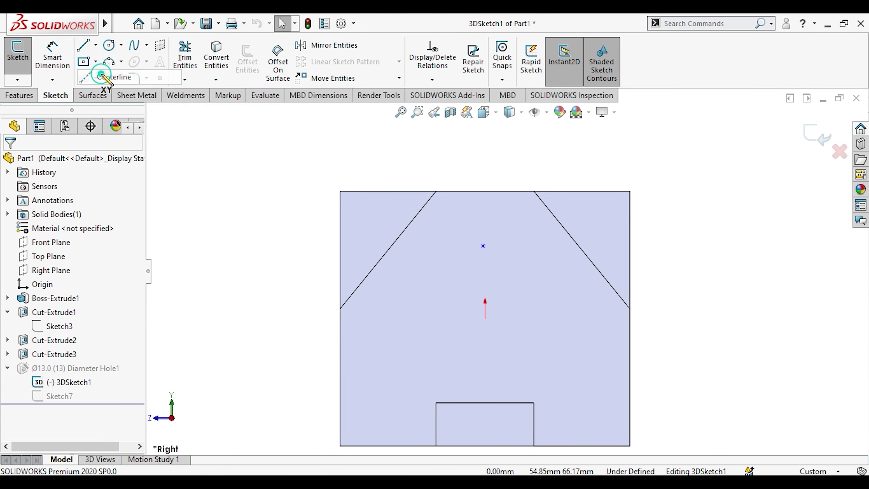
left_click(484, 191)
double_click(483, 246)
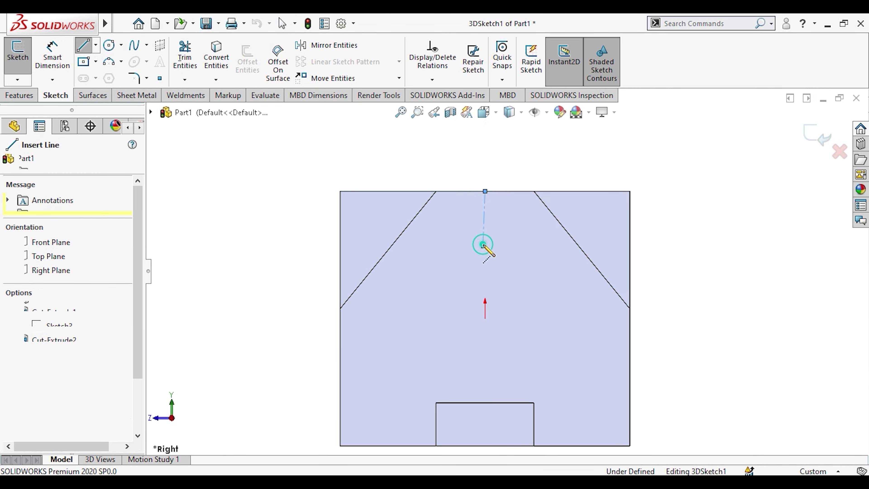
key("Escape")
Draw a centerline from the Ø13 hole point to the top edge's midpoint and constrain it Along Y.
left_click(96, 45)
left_click(113, 77)
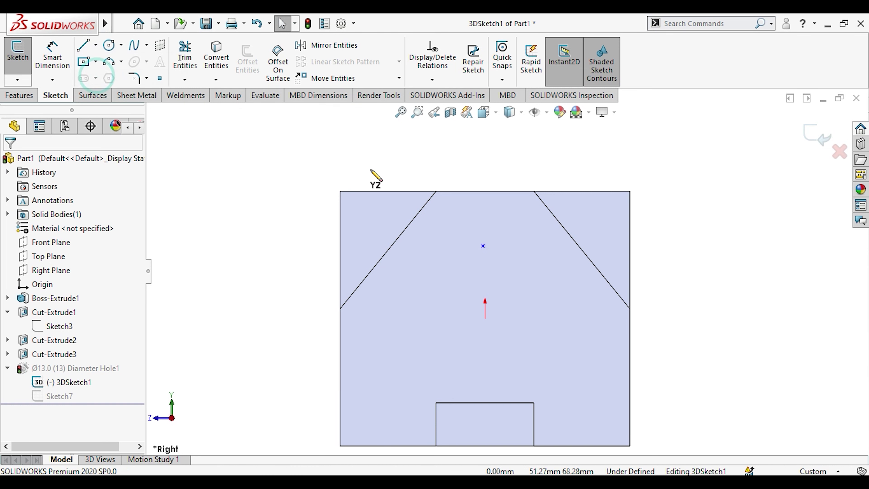
left_click(483, 246)
double_click(485, 191)
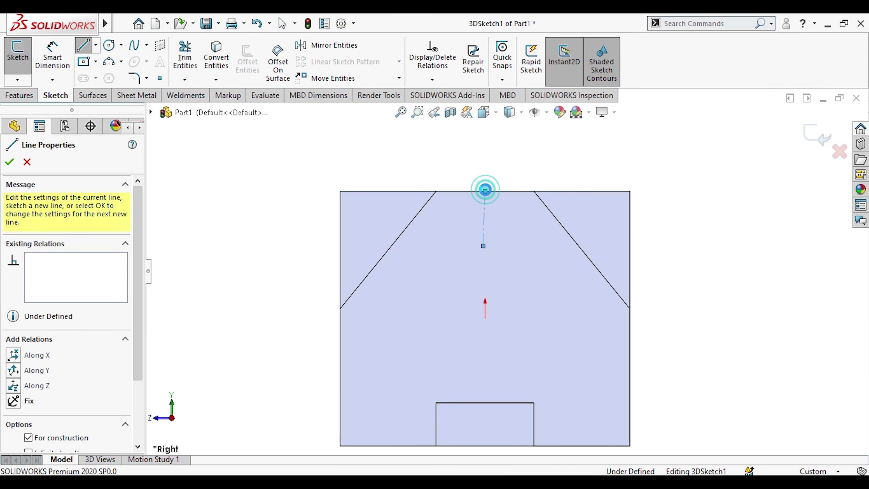
key("Escape")
left_click(477, 209)
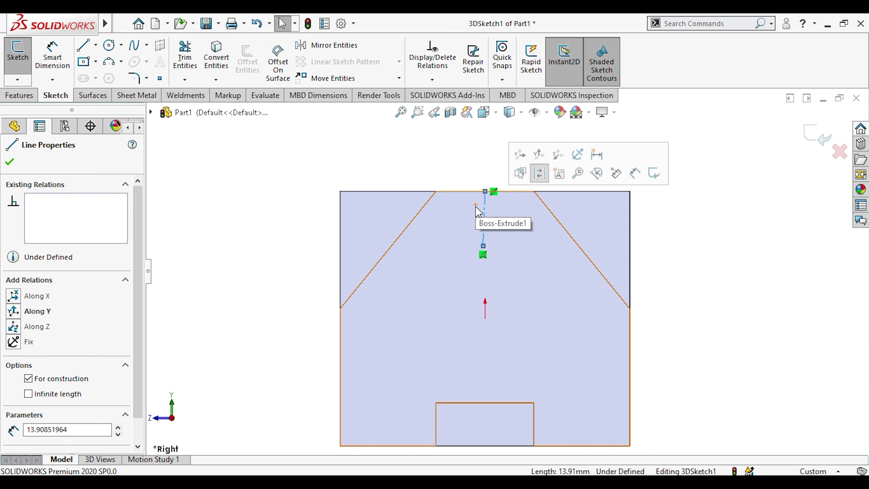
left_click(539, 173)
left_click(714, 243)
Set the centerline's length to 10 mm below the top edge and exit the hole position sketch.
left_click(52, 56)
left_click(485, 226)
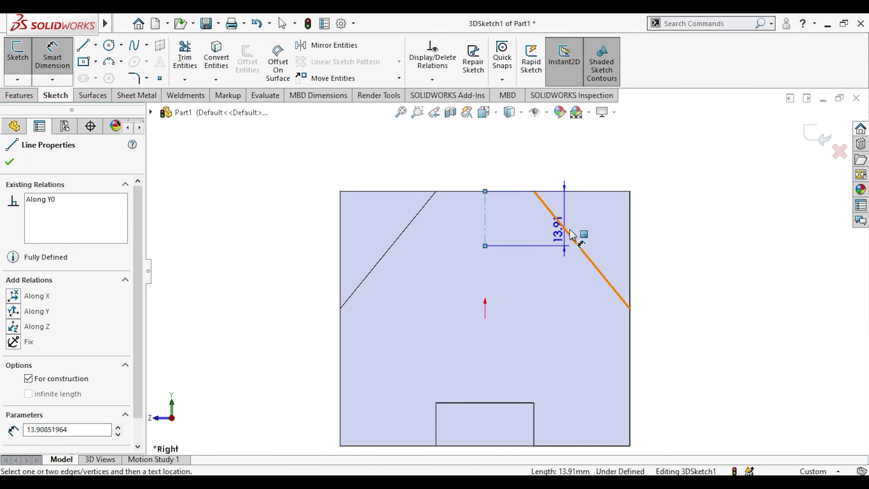
left_click(680, 234)
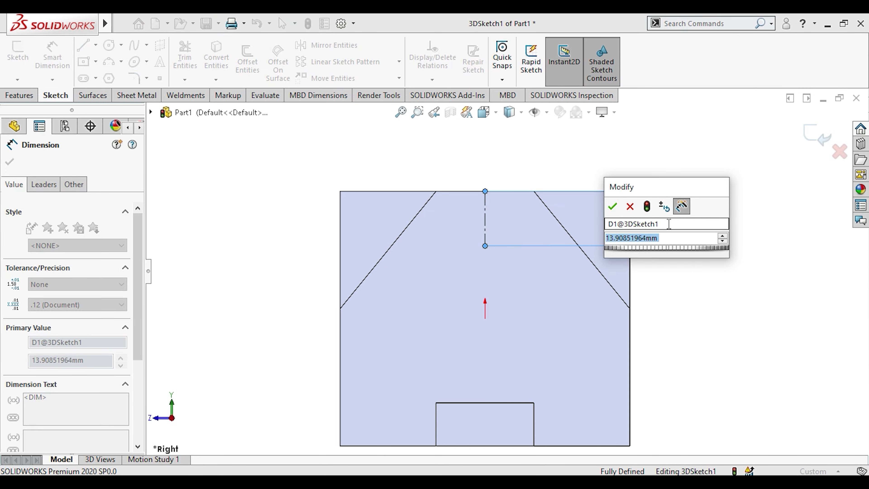
type("10")
key("Return")
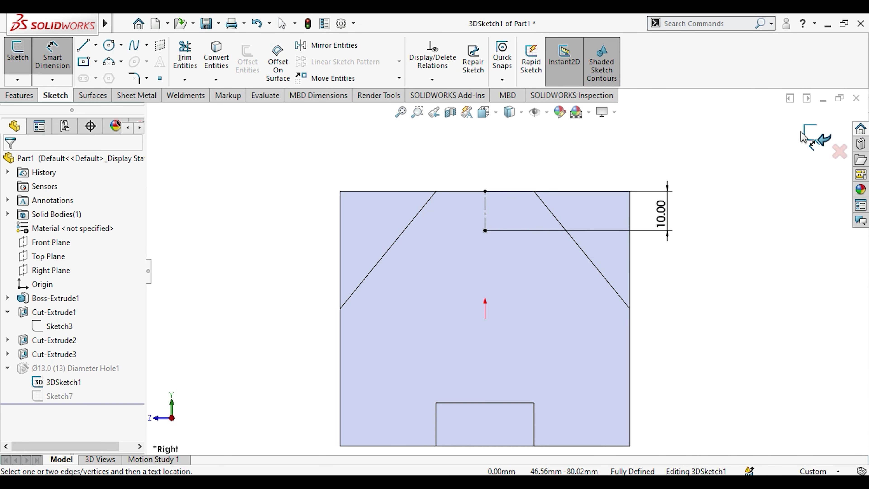
left_click(804, 135)
key("ctrl+7")
Start another Hole Wizard hole and set its drill size to Ø6.0.
left_click(231, 84)
left_click(224, 97)
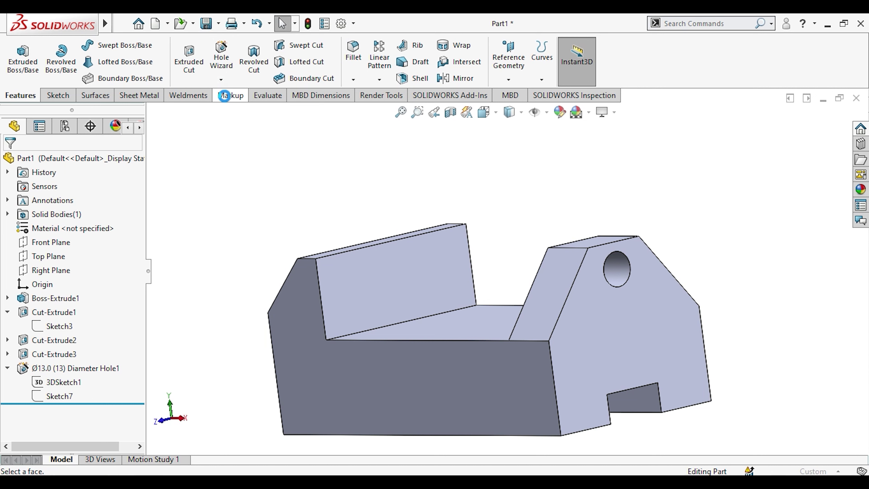
left_click_drag(135, 267, 136, 331)
left_click(80, 334)
scroll(83, 349, "up", 4)
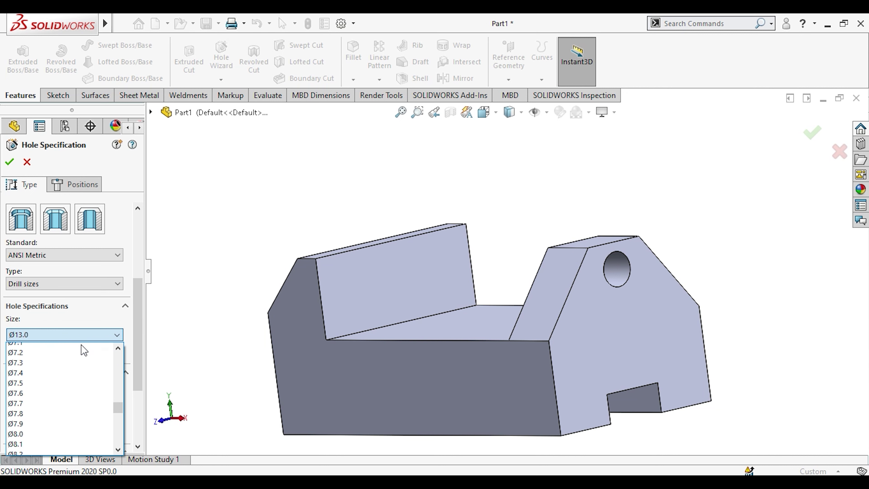
scroll(71, 352, "up", 3)
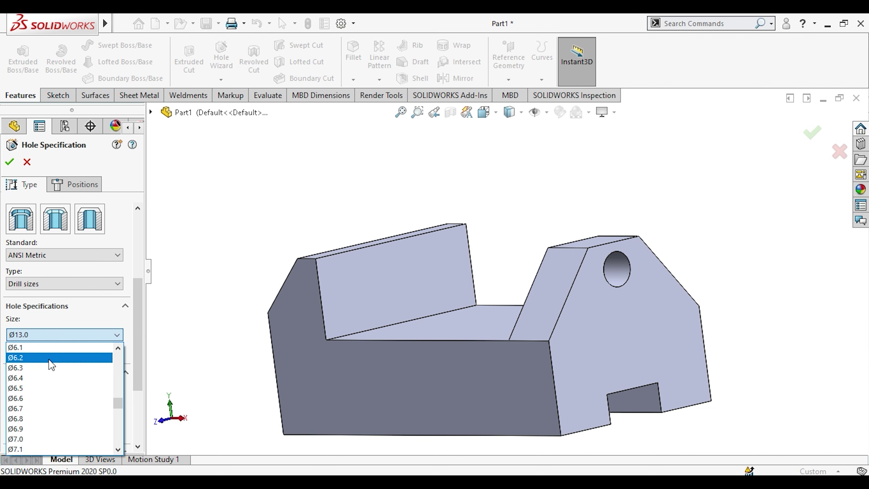
scroll(45, 365, "up", 1)
left_click(31, 368)
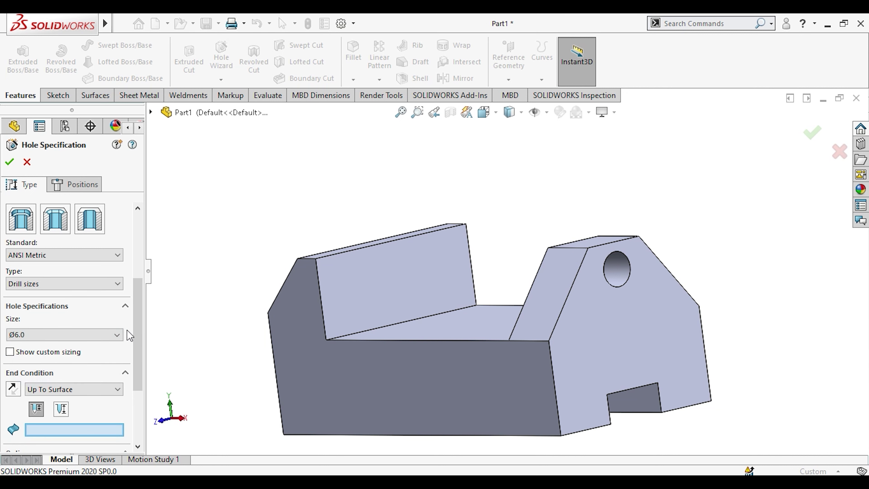
End the Ø6.0 hole Up To Surface at the tall wall's sloped outer face, and switch to defining the hole position.
middle_click_drag(244, 304, 336, 229)
left_click(353, 281)
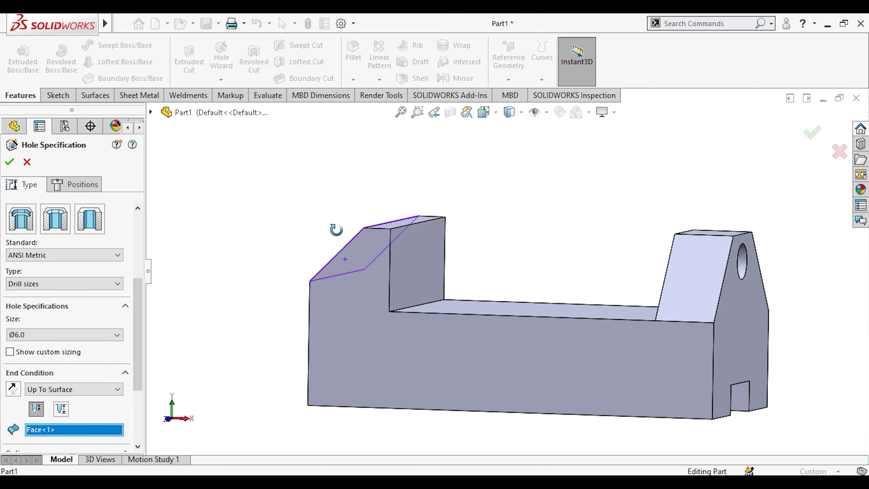
left_click(74, 184)
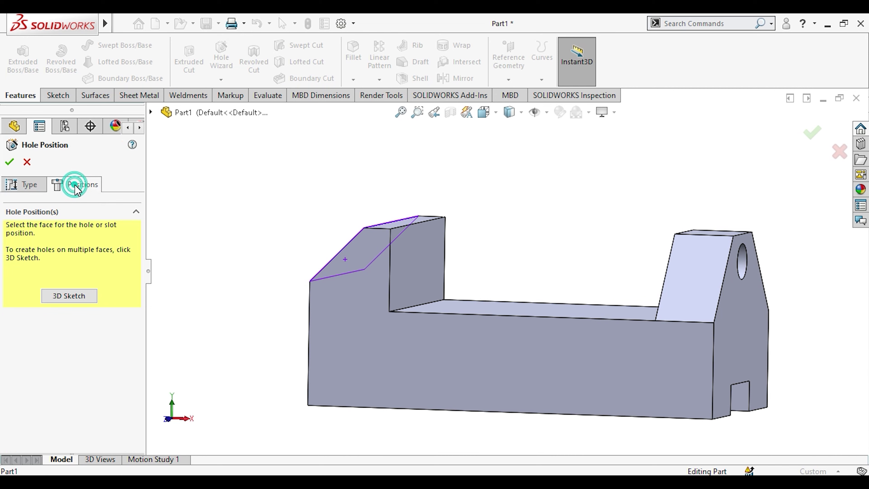
Place two Ø6.0 holes with a 3D sketch on the tall wall's slot-side face and finish the feature.
left_click(55, 296)
left_click(471, 242)
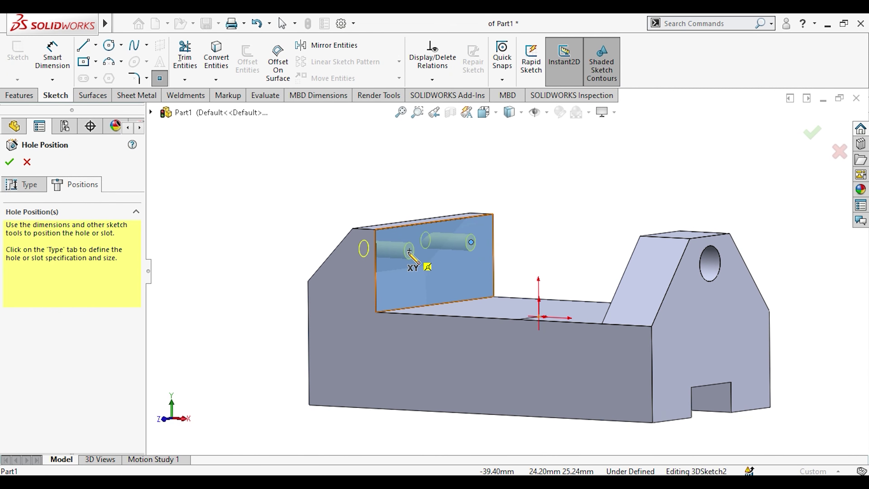
left_click(405, 253)
left_click(9, 162)
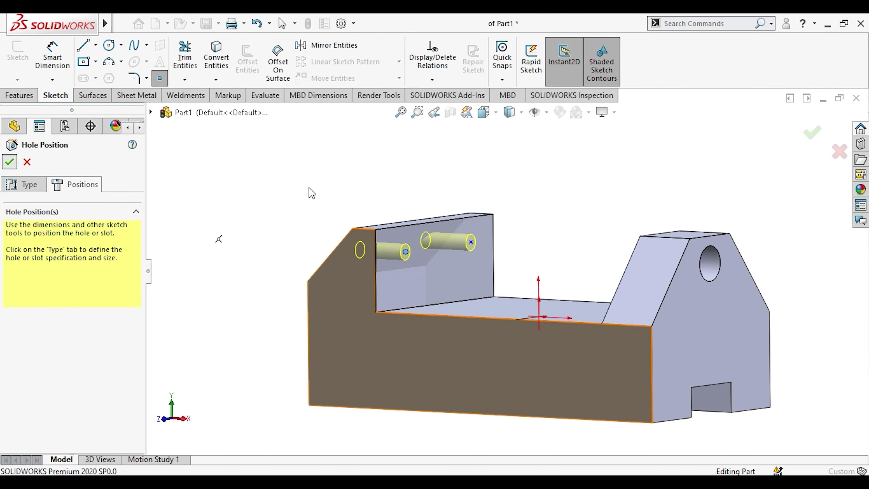
left_click(311, 193)
Open the Ø6.0 holes' 3D position sketch for editing.
mouse_move(311, 193)
middle_mouse_down()
mouse_move(369, 210)
mouse_move(354, 236)
mouse_move(359, 253)
mouse_move(365, 244)
middle_mouse_up()
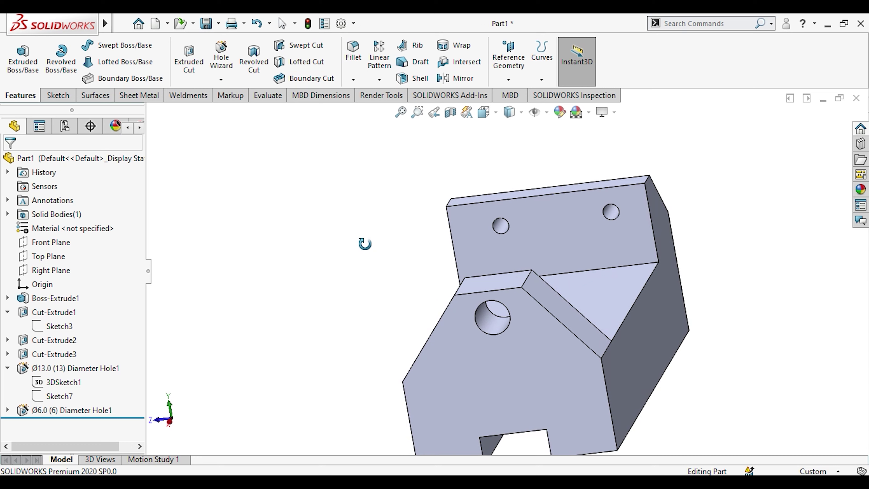
scroll(495, 224, "down", 3)
scroll(528, 227, "up", 4)
scroll(552, 247, "down", 5)
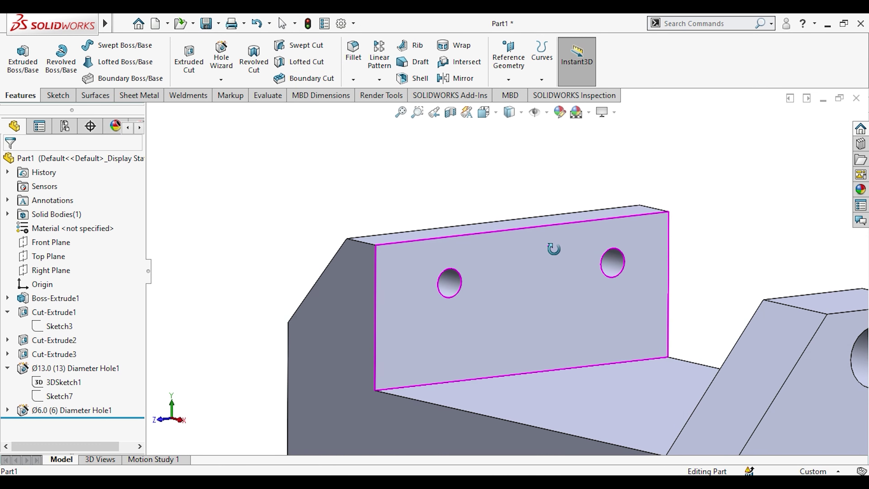
left_click(8, 410)
left_click(47, 412)
left_click(64, 371)
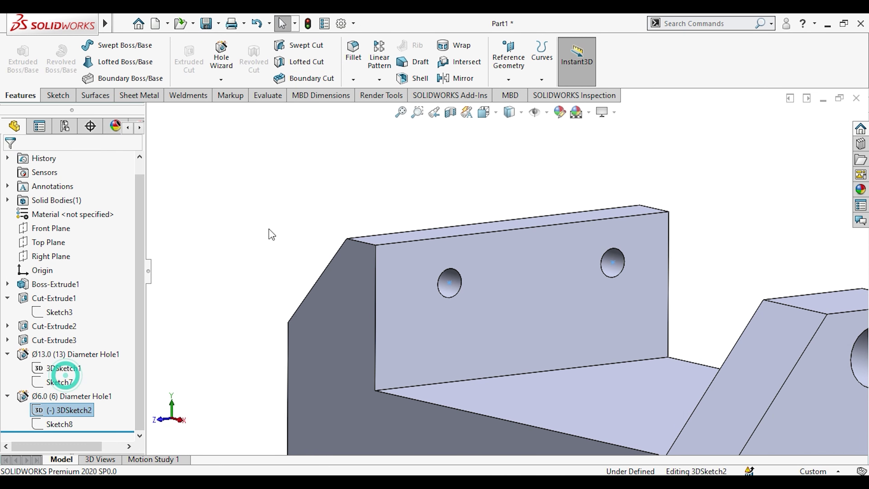
Align the two Ø6.0 hole points with each other using an Along Z relation.
left_click(449, 283)
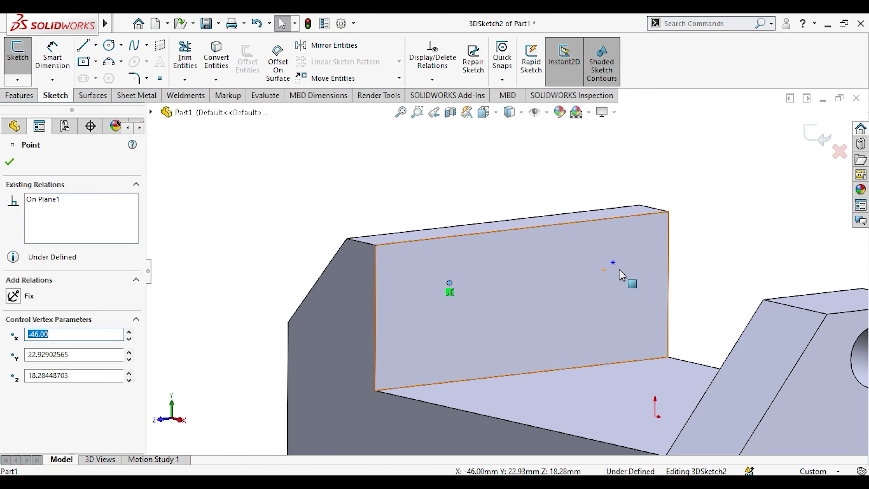
left_click(612, 263, "ctrl")
mouse_move(649, 240)
middle_mouse_down()
mouse_move(643, 298)
mouse_move(621, 276)
mouse_move(652, 285)
middle_mouse_up()
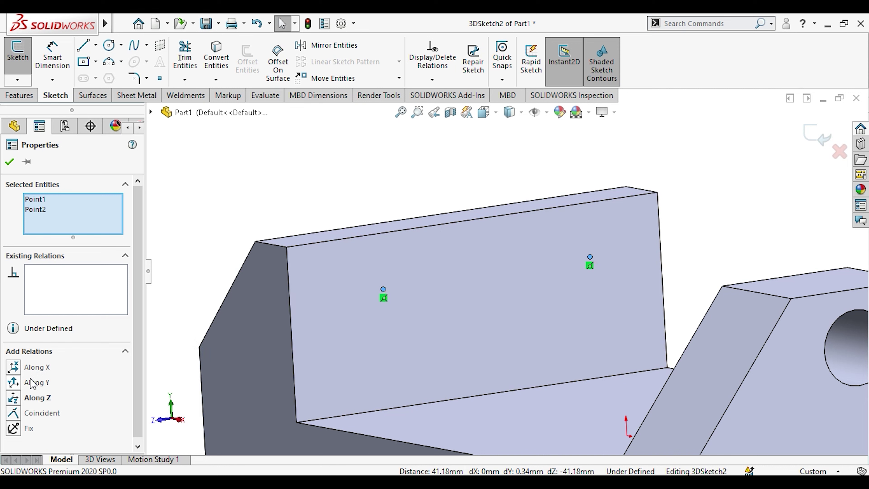
left_click(309, 184)
Dimension the far Ø6.0 hole point 12 mm below the tall wall's slot-side top edge.
scroll(326, 183, "up", 2)
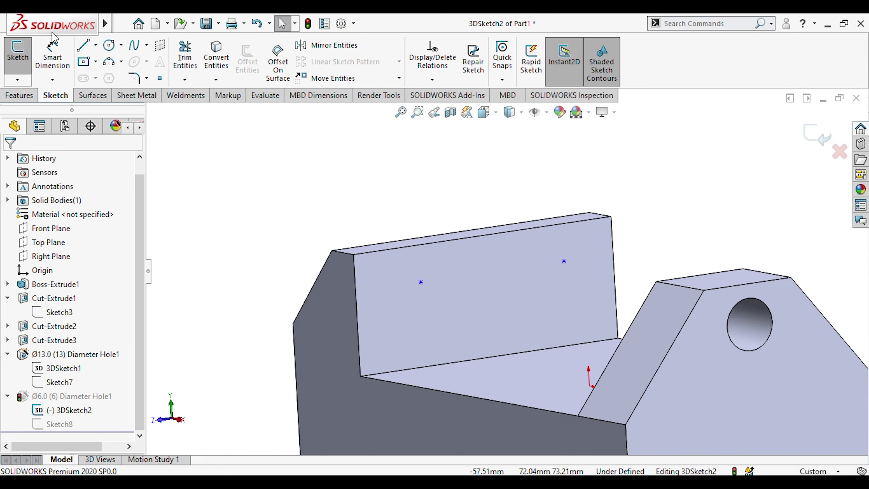
left_click(52, 51)
left_click(590, 220)
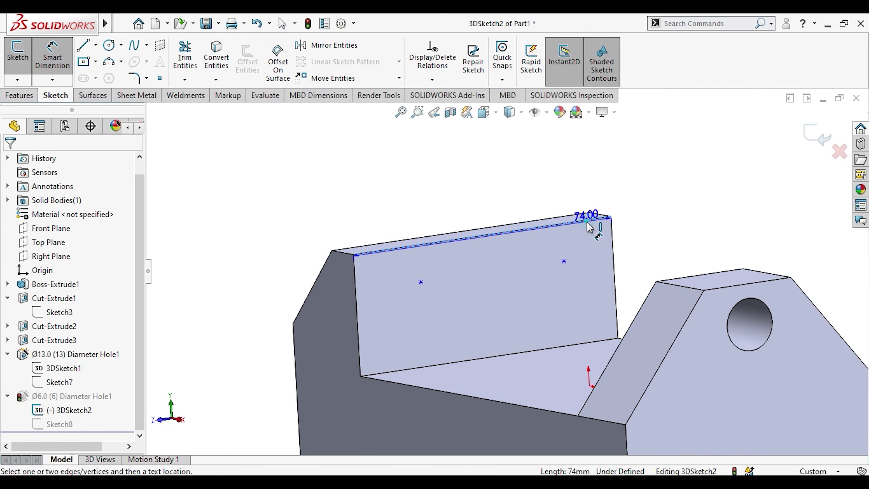
left_click(564, 261)
left_click(645, 239)
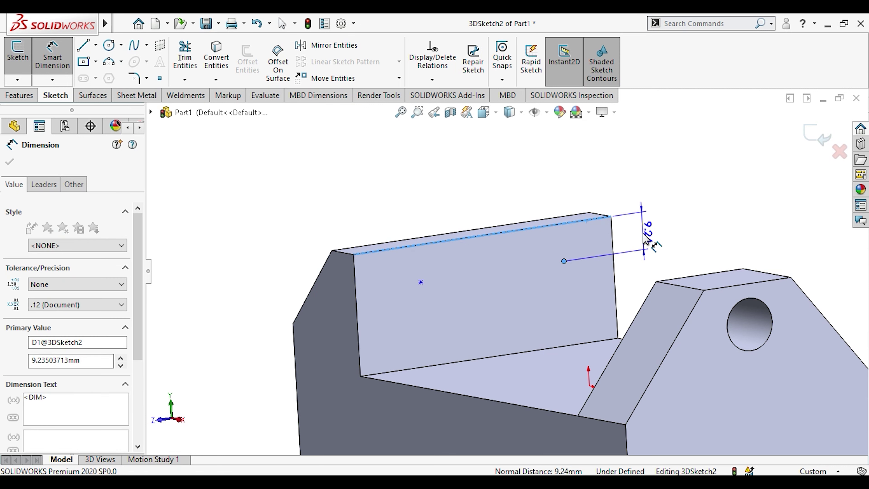
right_click(643, 236)
left_click(604, 249)
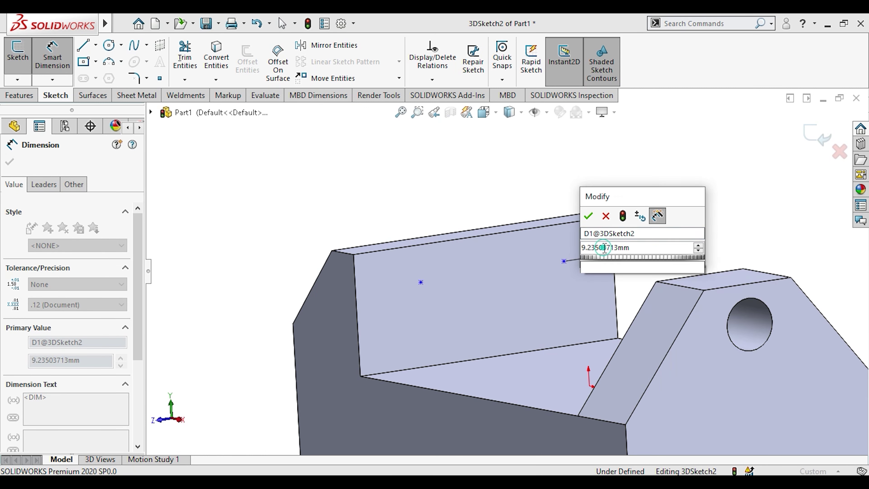
double_click(603, 248)
type("123")
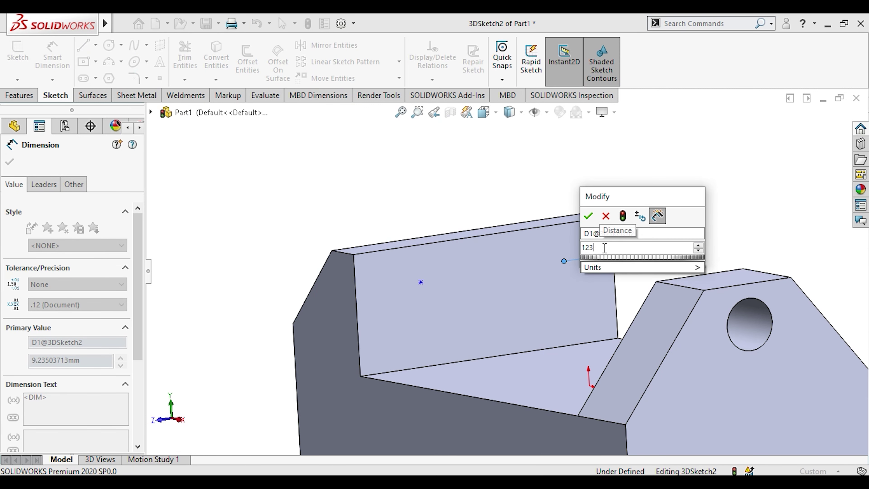
key("BackSpace")
key("Return")
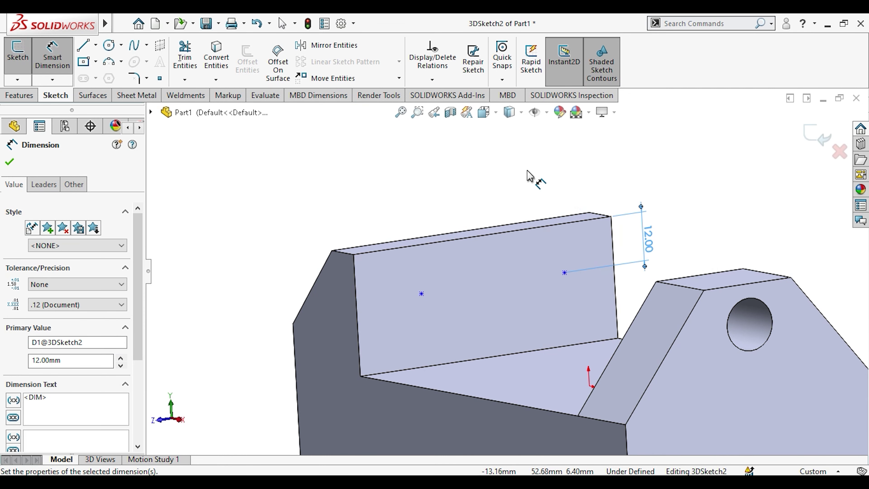
left_click(452, 175)
Dimension the distance between the two Ø6.0 hole points as 50 mm.
left_click(422, 293)
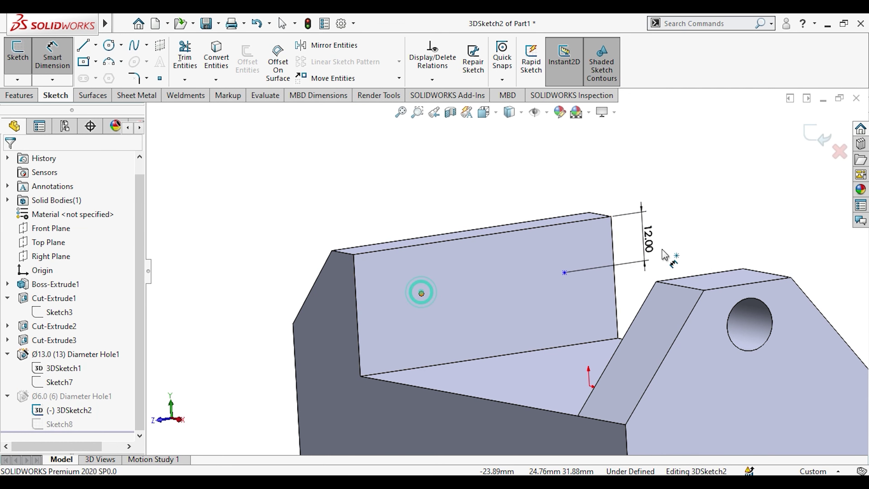
left_click(564, 273)
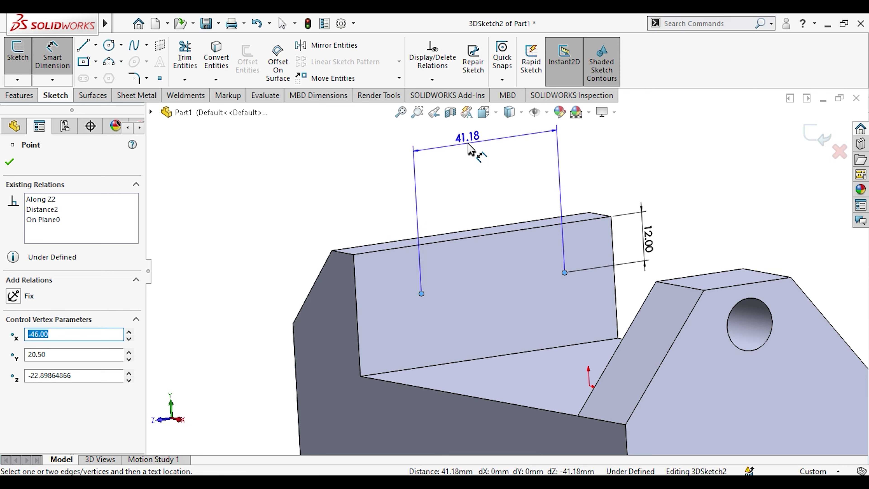
left_click(468, 146)
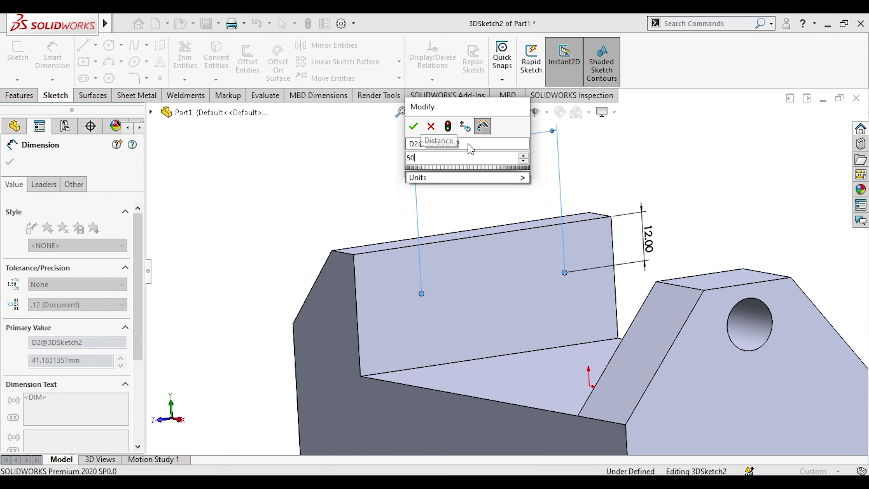
key("Return")
key("Escape")
Draw a construction centerline joining the two Ø6.0 hole points.
left_click(96, 45)
left_click(103, 74)
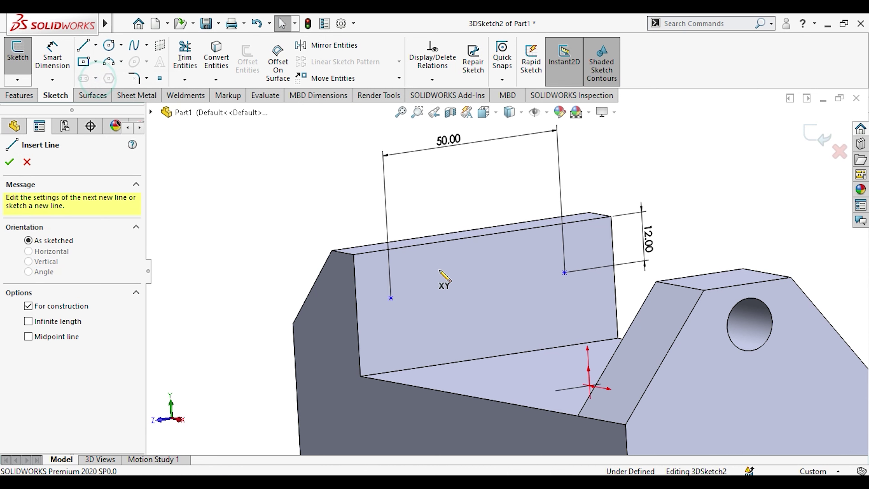
left_click(391, 298)
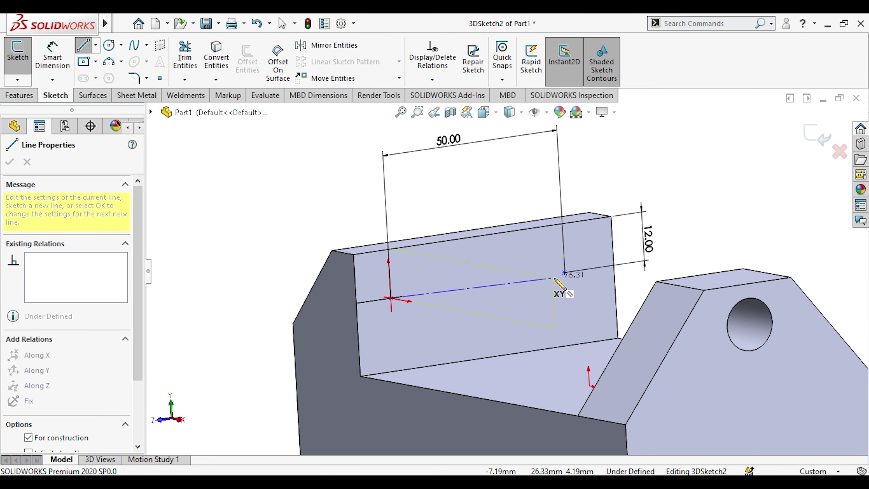
left_click(565, 273)
key("Escape")
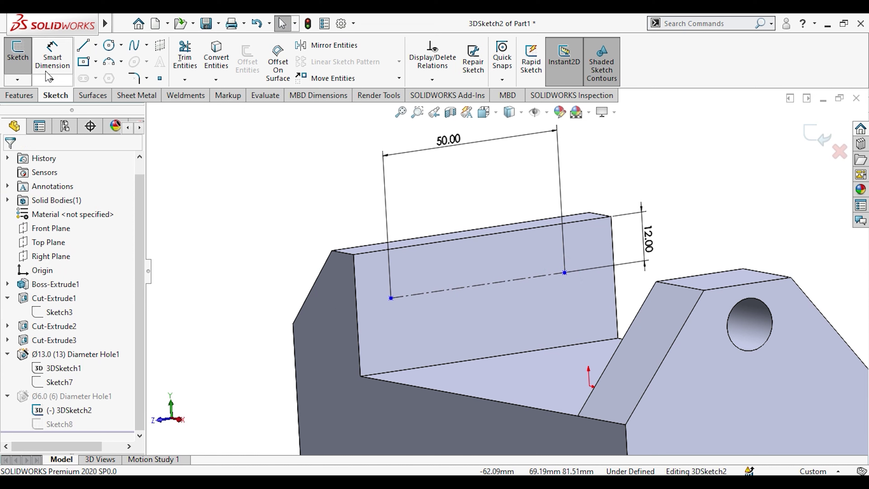
left_click(96, 45)
left_click(102, 73)
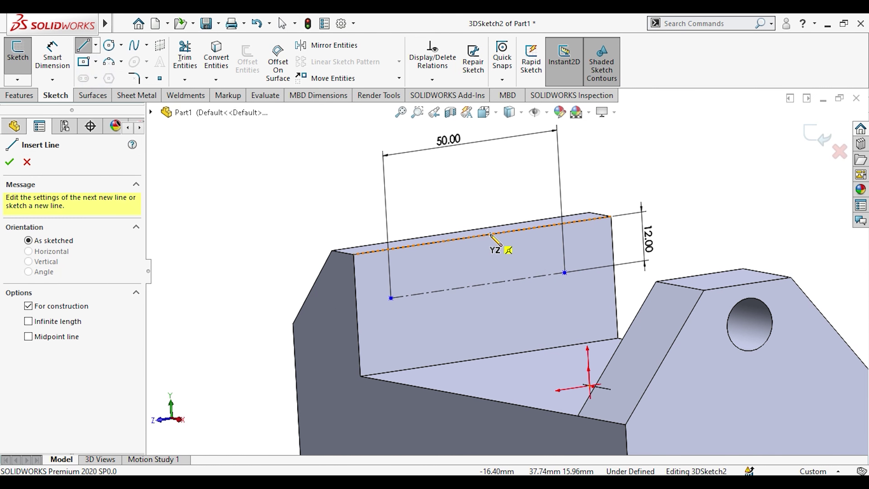
left_click(481, 235)
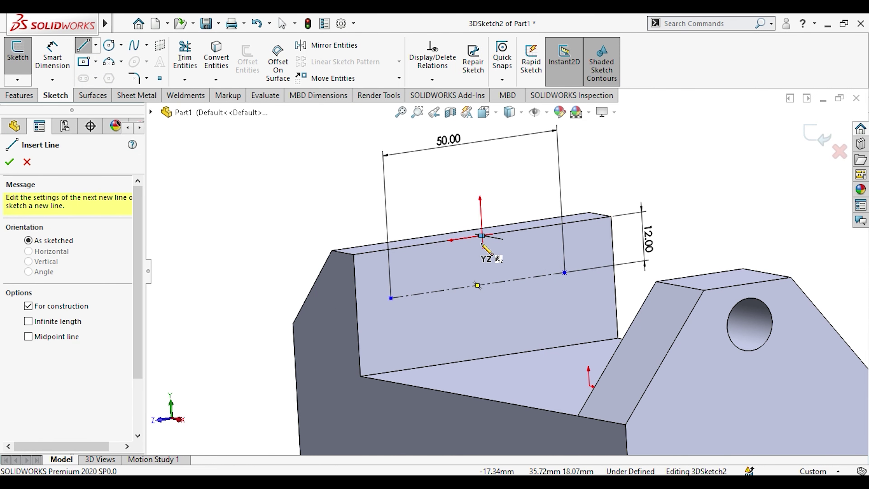
key("Escape")
scroll(482, 241, "up", 5)
left_click(477, 239)
key("Delete")
Draw a short construction centerline from the midpoint of the hole-to-hole centerline to the midpoint of the tall wall's slot-side top edge.
scroll(498, 311, "down", 3)
left_click(96, 45)
left_click(100, 76)
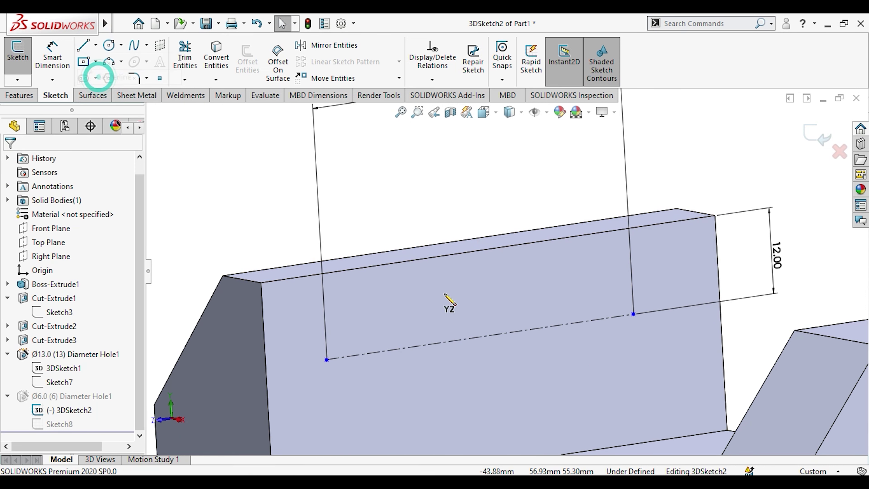
left_click(480, 336)
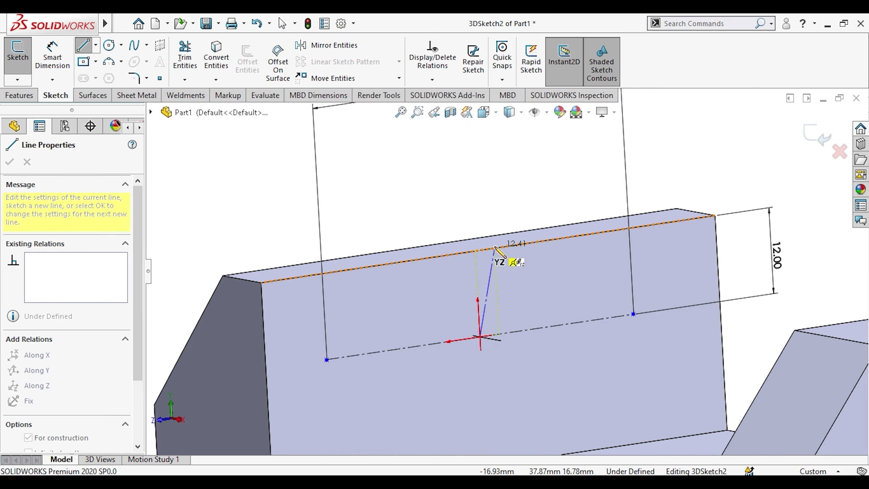
left_click(487, 249)
key("Escape")
scroll(477, 263, "down", 5)
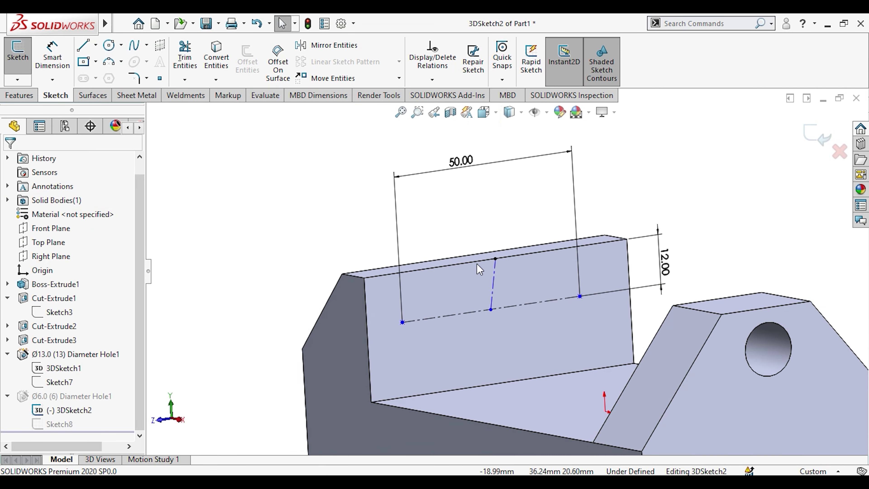
Make the short centerline parallel to the tall wall's near vertical edge and exit the 3D position sketch.
left_click(493, 295)
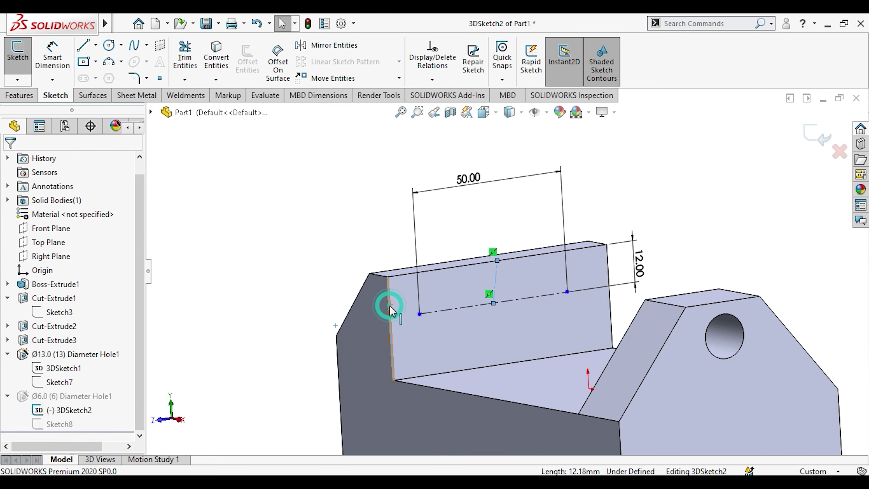
left_click(389, 305, "ctrl")
left_click(466, 253)
scroll(362, 227, "down", 5)
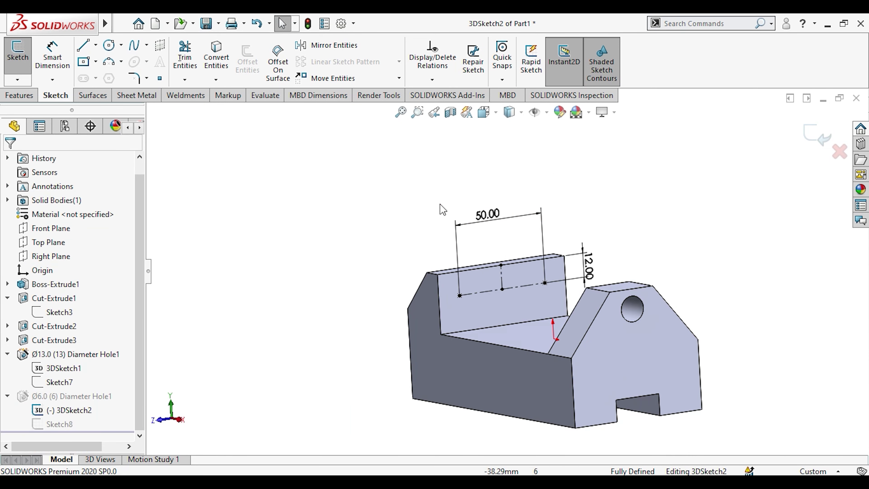
left_click(810, 135)
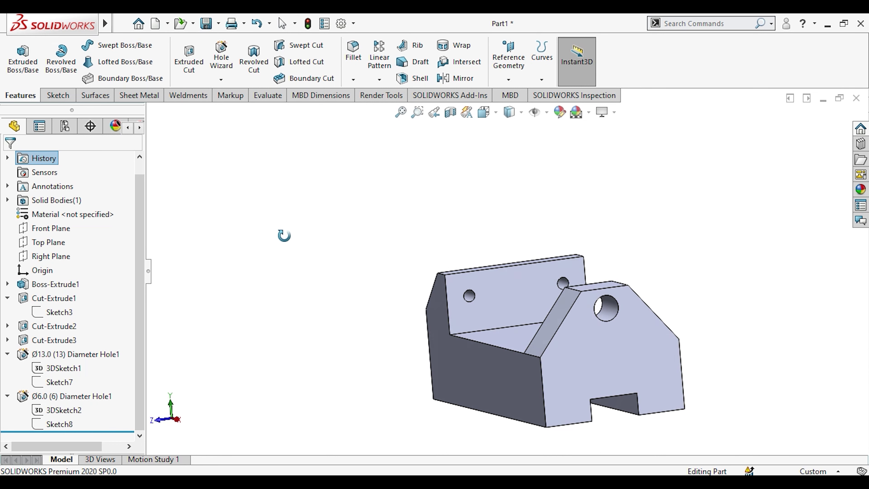
Start a Thread feature on the slot-side circular edge of the near Ø6.0 hole.
scroll(342, 264, "down", 3)
left_click(234, 82)
left_click(236, 126)
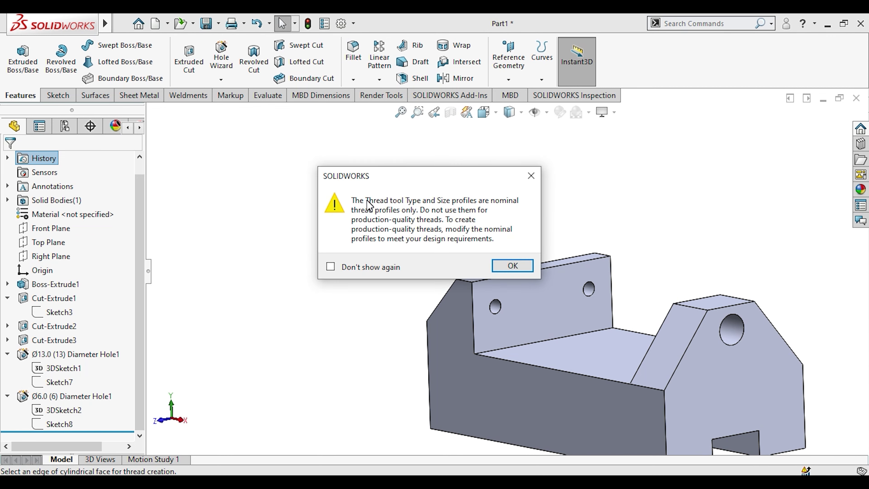
left_click(519, 266)
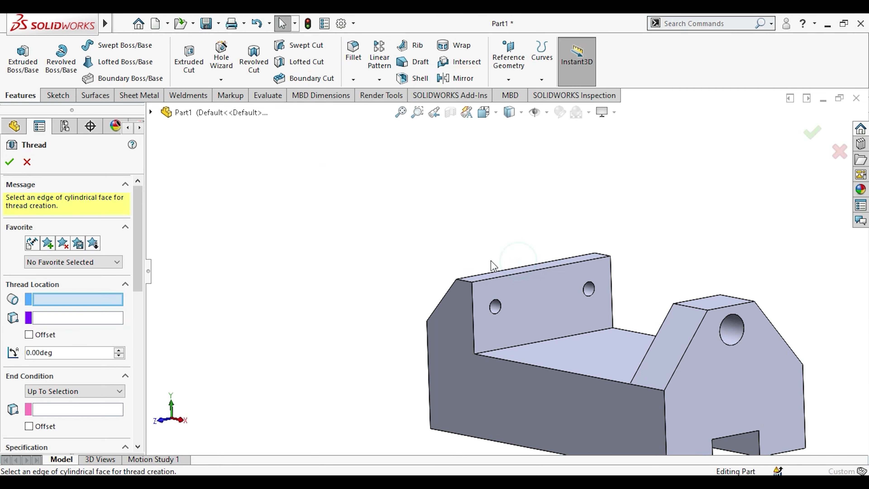
left_click(496, 312)
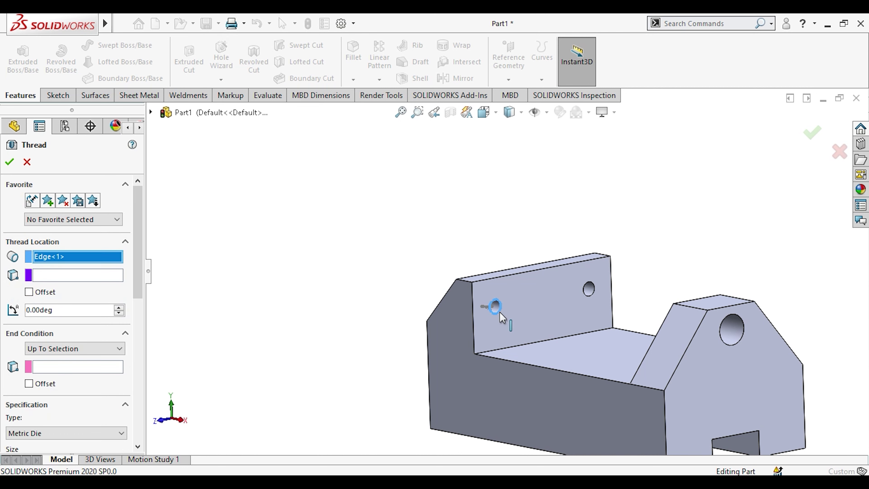
scroll(495, 310, "down", 6)
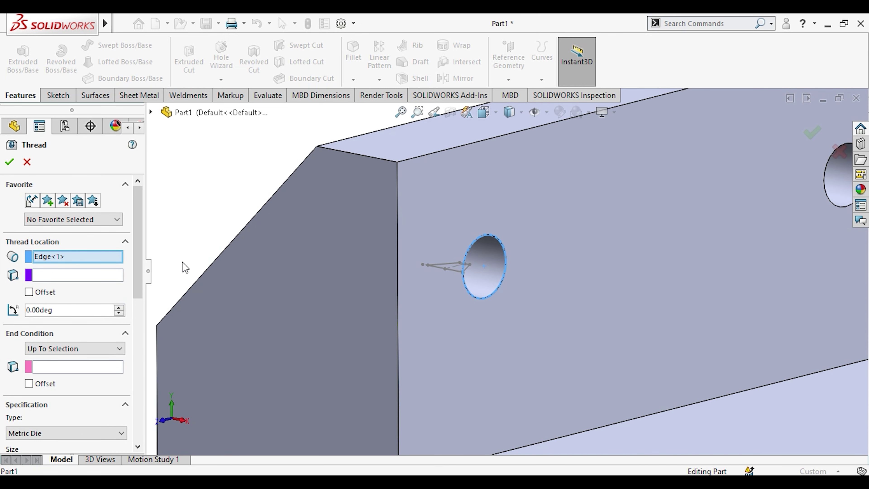
scroll(185, 267, "up", 4)
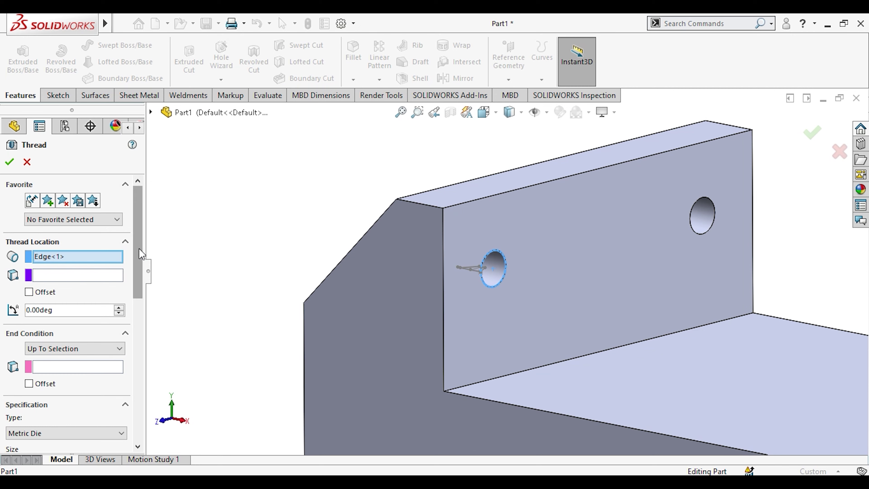
Set the Metric Die thread size to M6x1.0.
left_click_drag(142, 254, 141, 312)
left_click(94, 324)
scroll(60, 212, "up", 4)
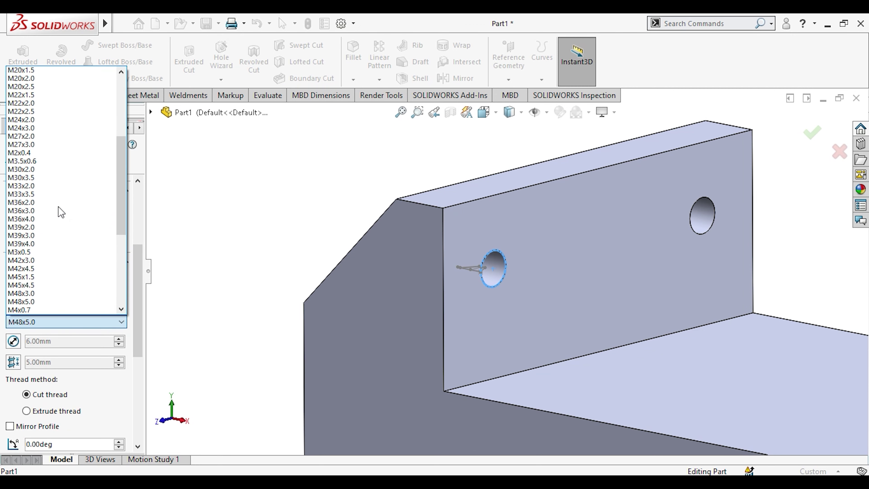
scroll(60, 212, "up", 7)
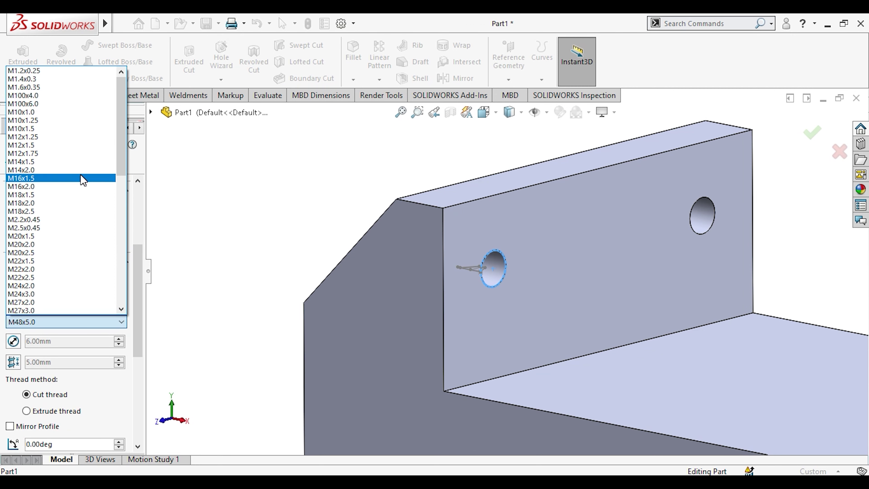
scroll(46, 205, "down", 1)
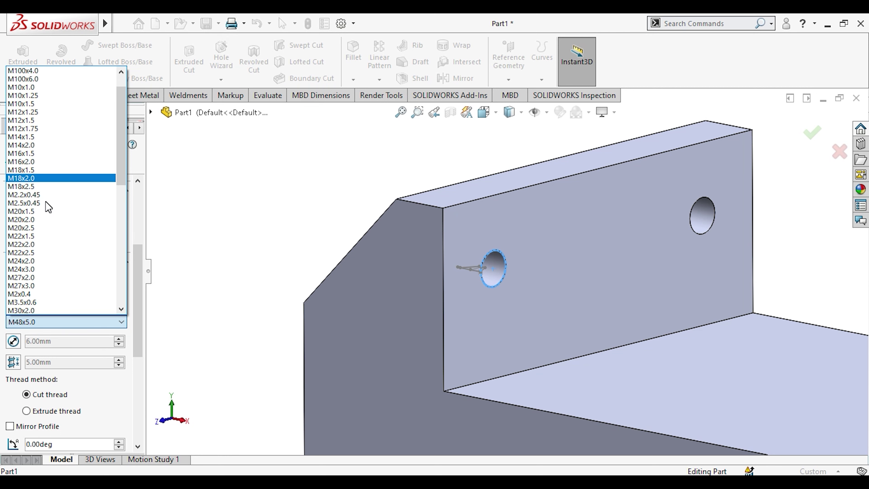
scroll(40, 228, "down", 3)
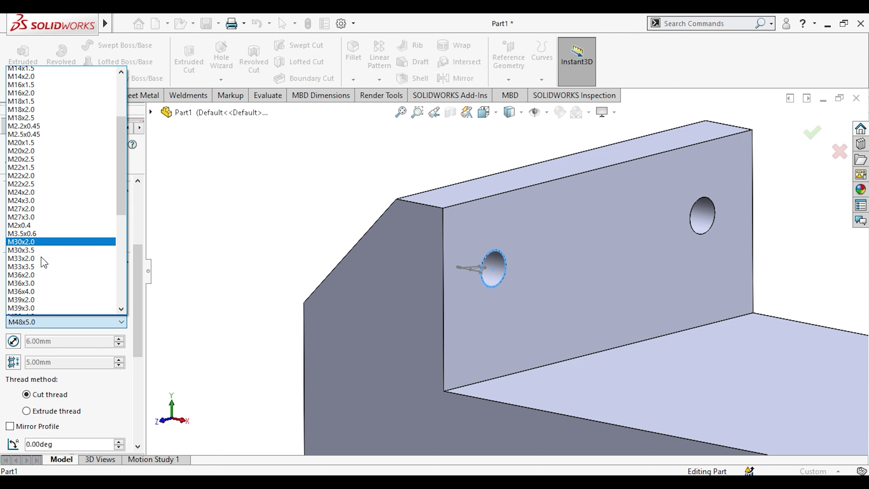
scroll(42, 267, "down", 4)
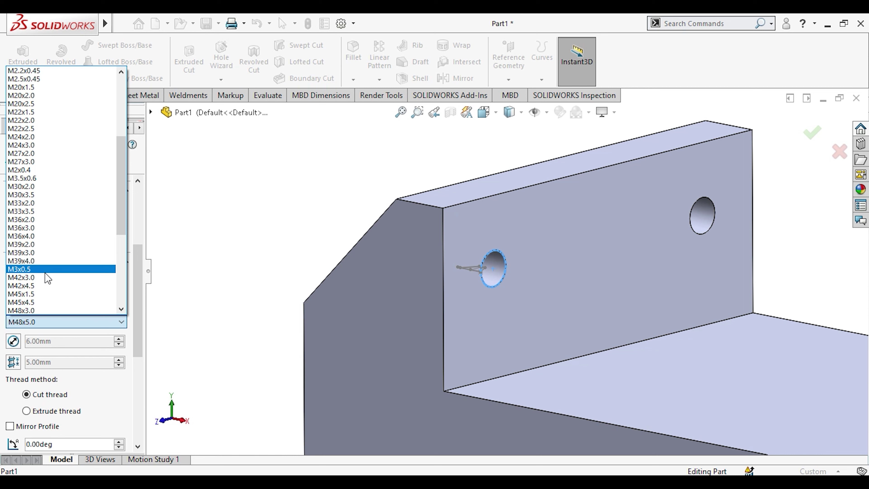
scroll(37, 291, "down", 3)
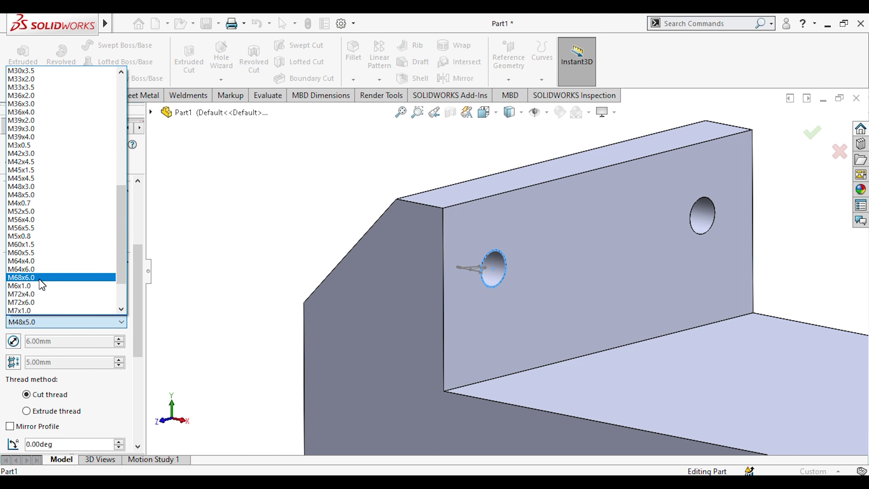
left_click(39, 286)
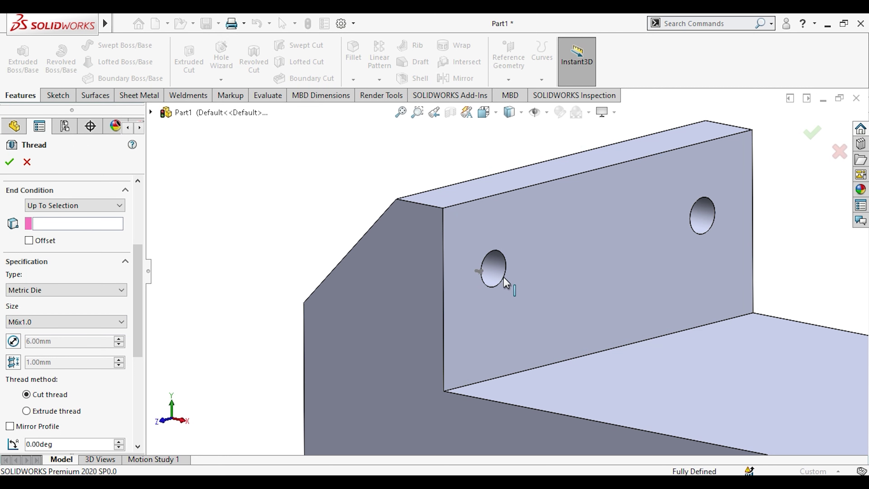
Change the thread's end condition to Blind with a depth of 16 mm.
left_click_drag(137, 274, 136, 226)
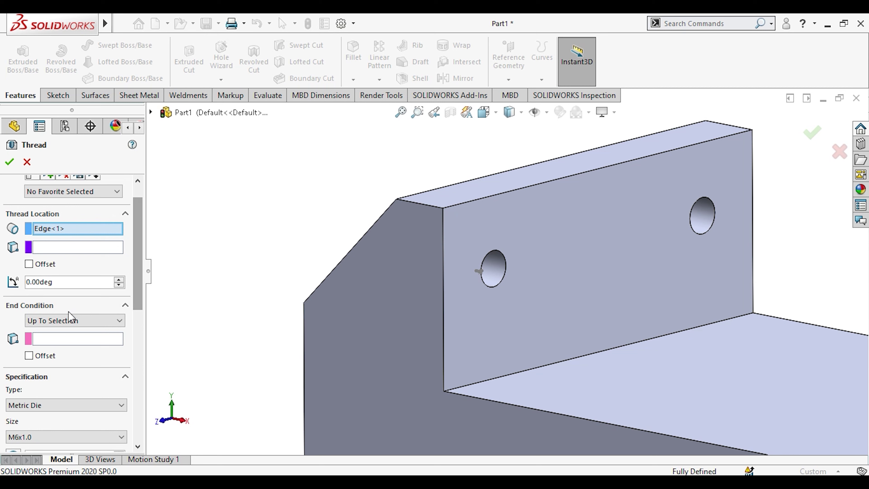
left_click(73, 320)
left_click(57, 332)
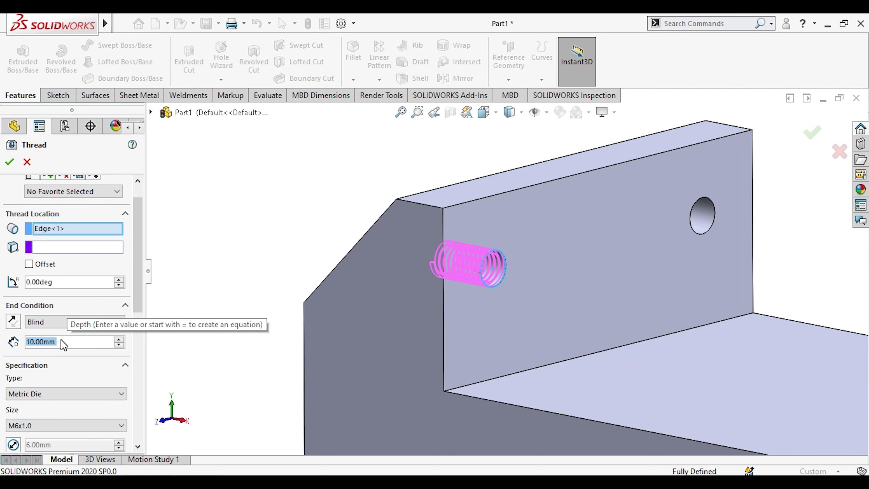
middle_click_drag(321, 207, 352, 219)
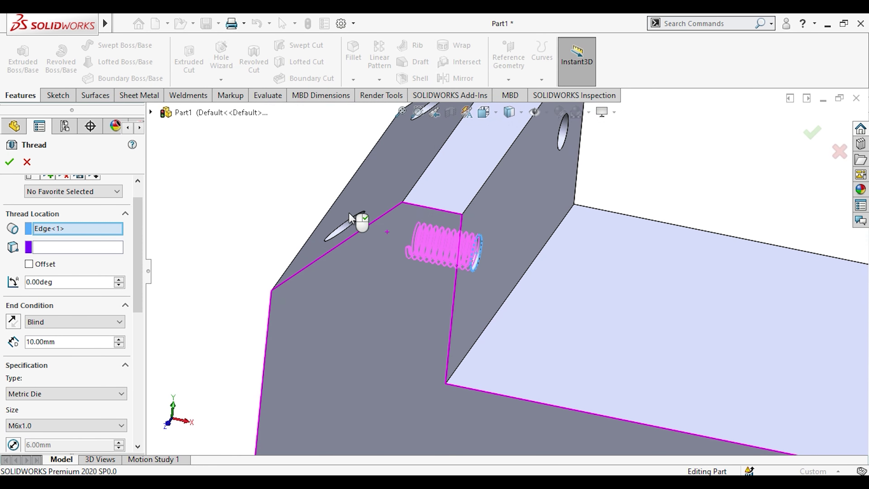
left_click(118, 339)
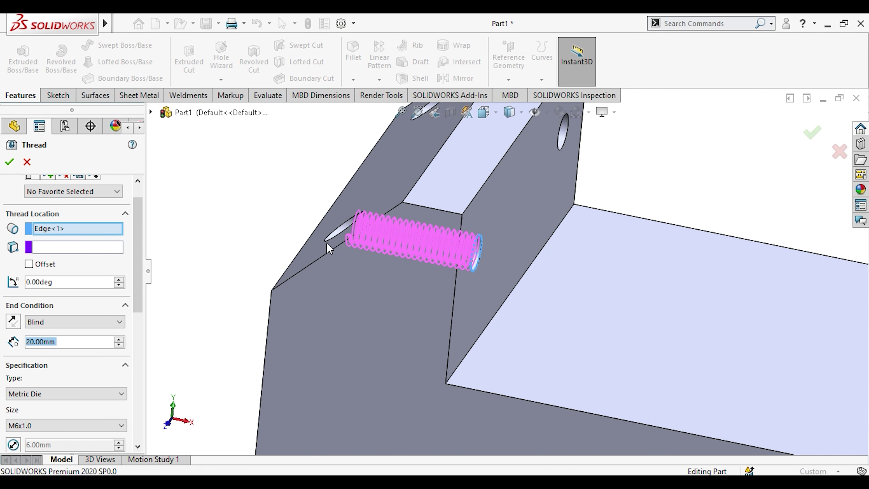
middle_click_drag(327, 247, 283, 283)
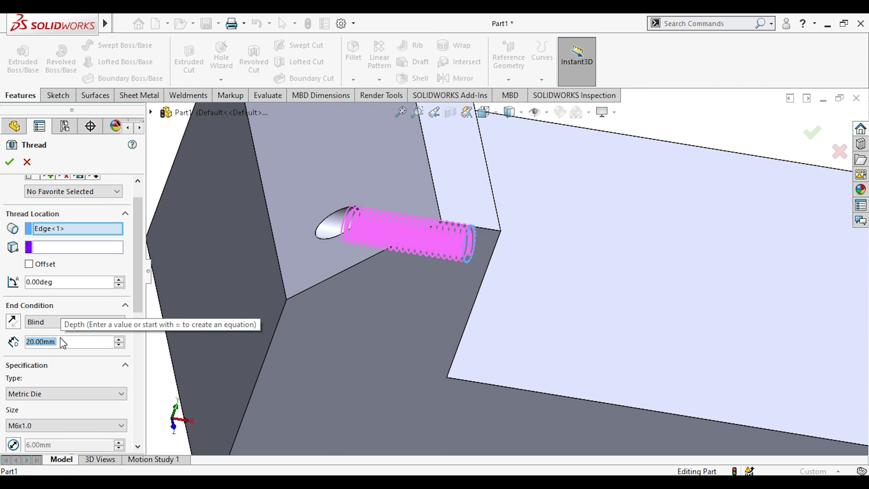
type("16")
Switch the thread method to Extrude thread and finish the thread feature.
scroll(479, 252, "up", 6)
middle_click_drag(479, 252, 464, 216)
left_click(9, 163)
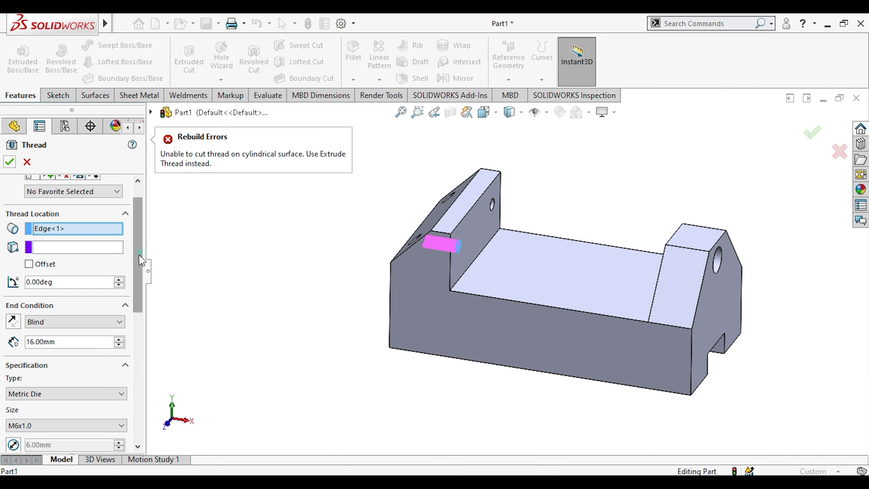
left_click_drag(141, 261, 136, 329)
left_click(51, 330)
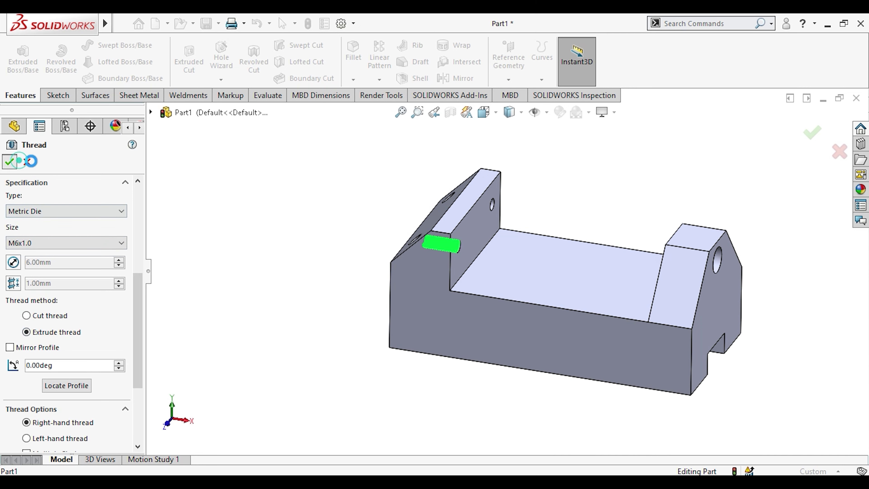
left_click(9, 161)
Examine the thread inside the near Ø6.0 hole and compare it with the unthreaded far hole.
scroll(446, 245, "down", 8)
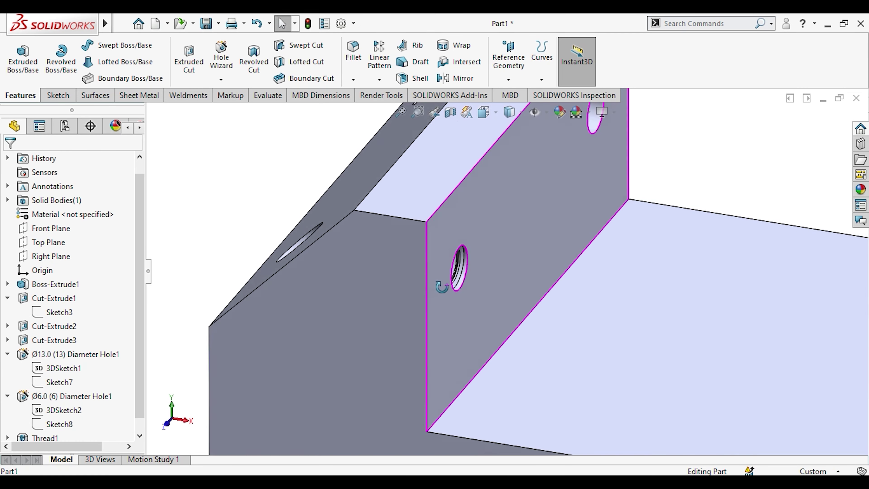
middle_click_drag(442, 287, 416, 270)
scroll(482, 282, "down", 7)
middle_click_drag(518, 284, 559, 202)
scroll(538, 248, "up", 6)
scroll(560, 202, "up", 4)
scroll(604, 168, "down", 5)
middle_click_drag(576, 235, 561, 222)
scroll(407, 274, "up", 3)
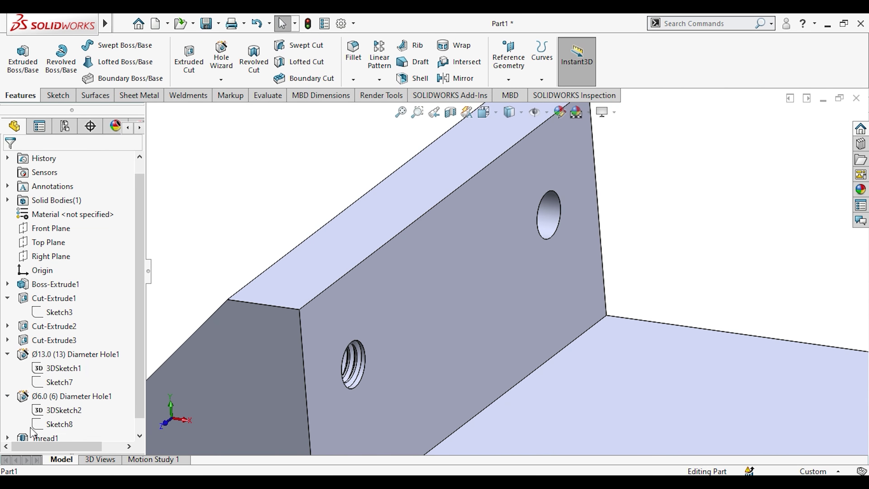
Edit the near Ø6.0 hole's thread and try to use the far hole's circular edge as its location as well.
left_click(34, 435)
right_click(46, 428)
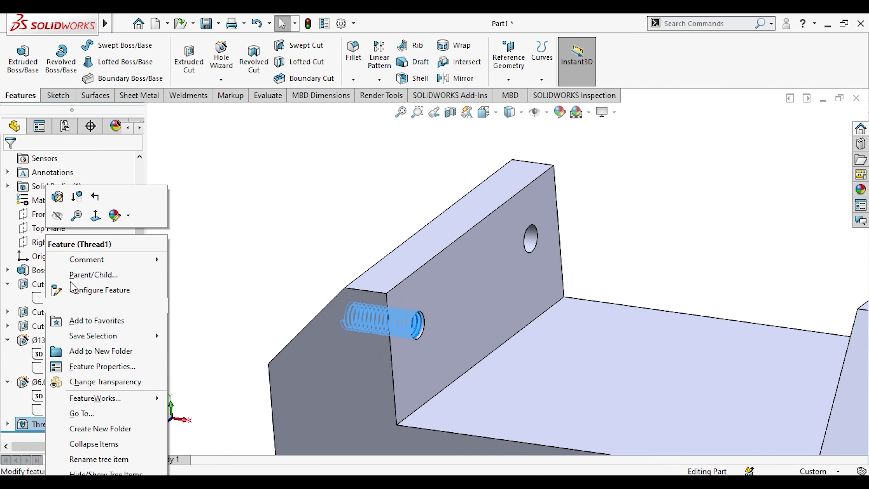
left_click(58, 200)
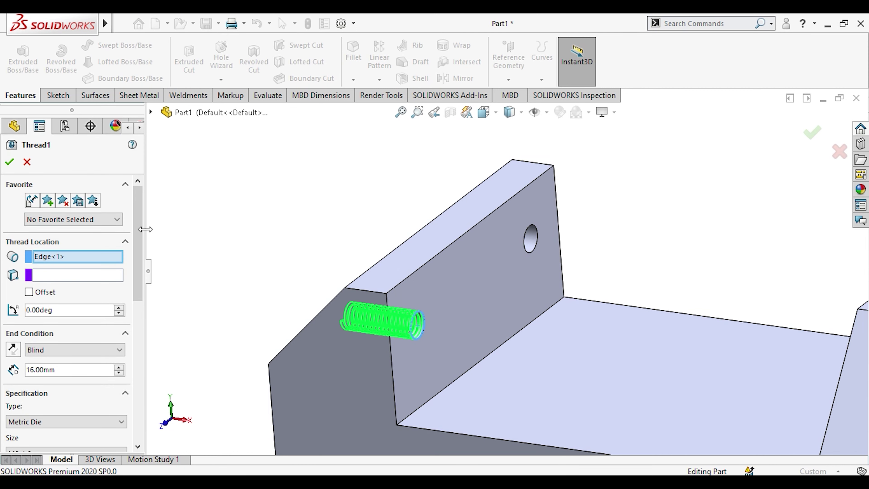
right_click(95, 260)
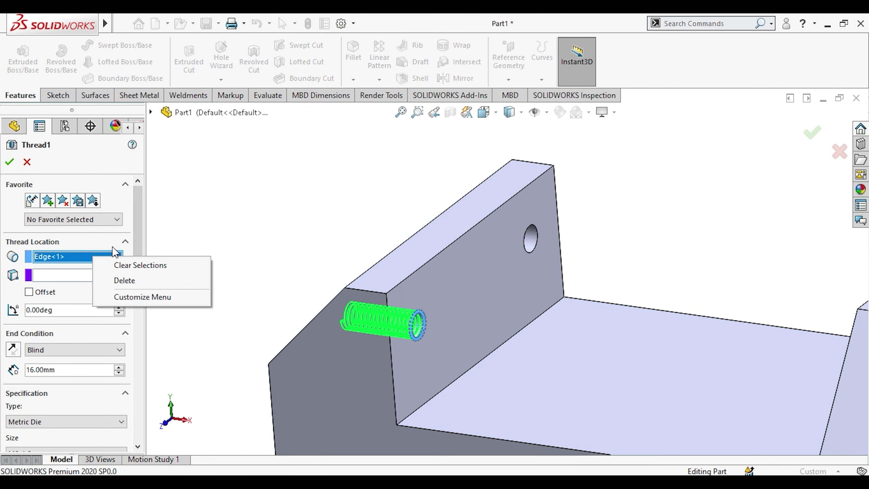
left_click(211, 216)
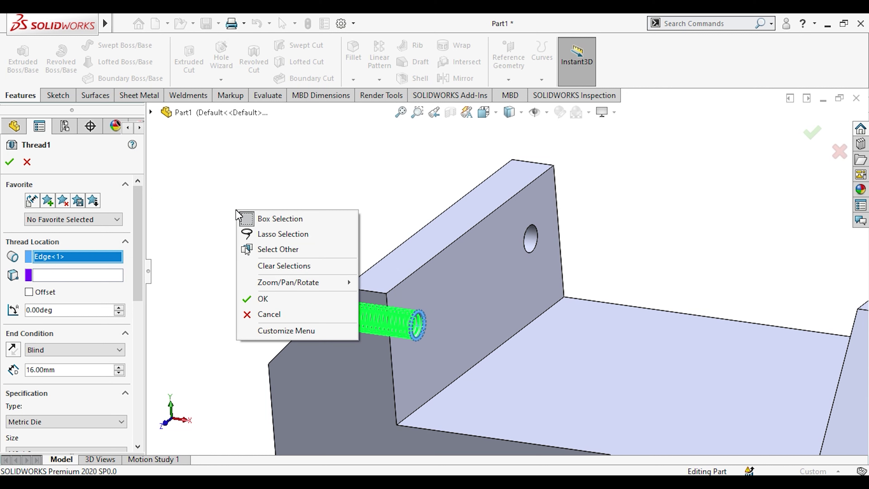
left_click(263, 250)
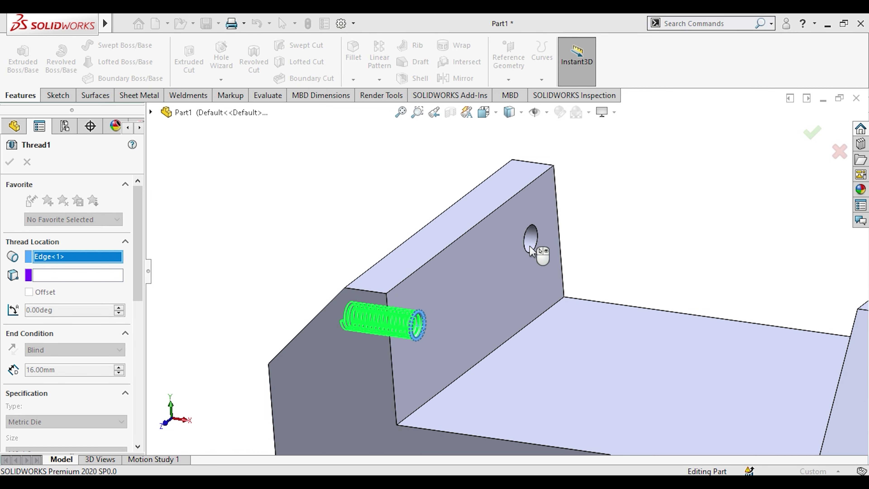
left_click(538, 246)
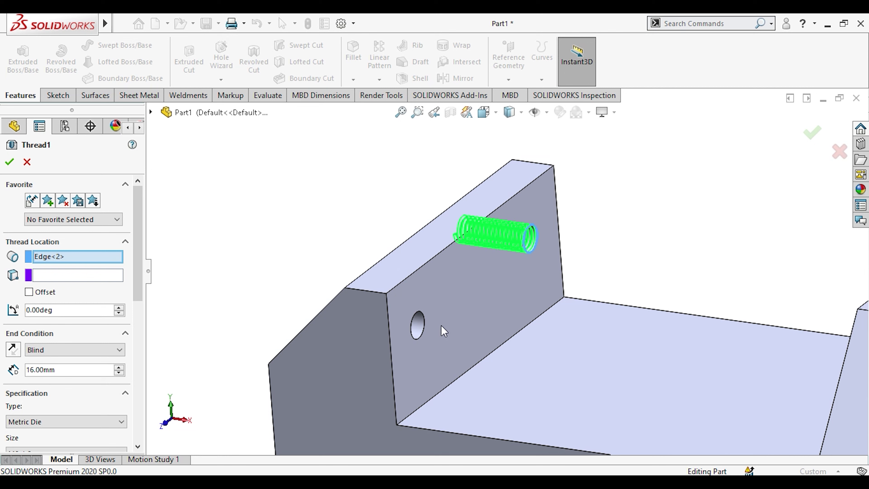
Clear the thread location, reselect the near Ø6.0 hole's circular edge and accept the thread.
right_click(73, 261)
left_click(90, 266)
right_click(76, 298)
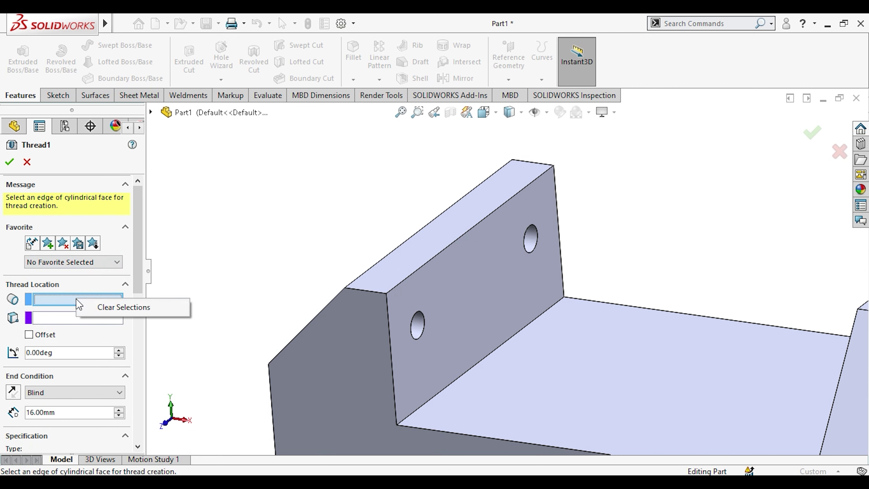
left_click(88, 307)
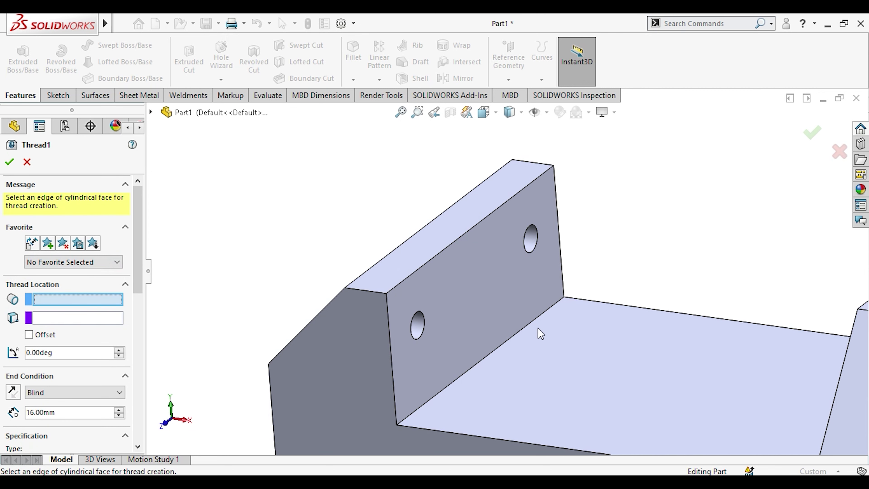
left_click(422, 339)
middle_click_drag(247, 212, 162, 258)
left_click(8, 161)
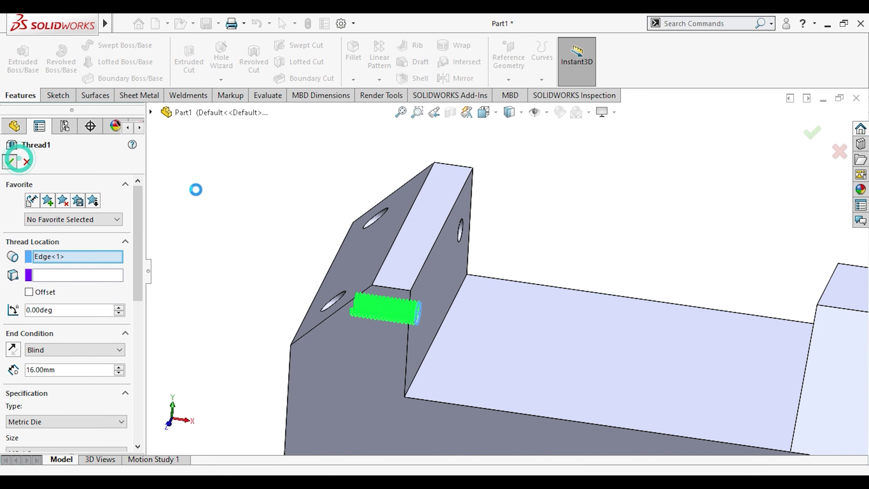
Add a Metric Die thread, Blind and 16 mm deep, starting from the far Ø6.0 hole's edge on the inner wall face.
key("space")
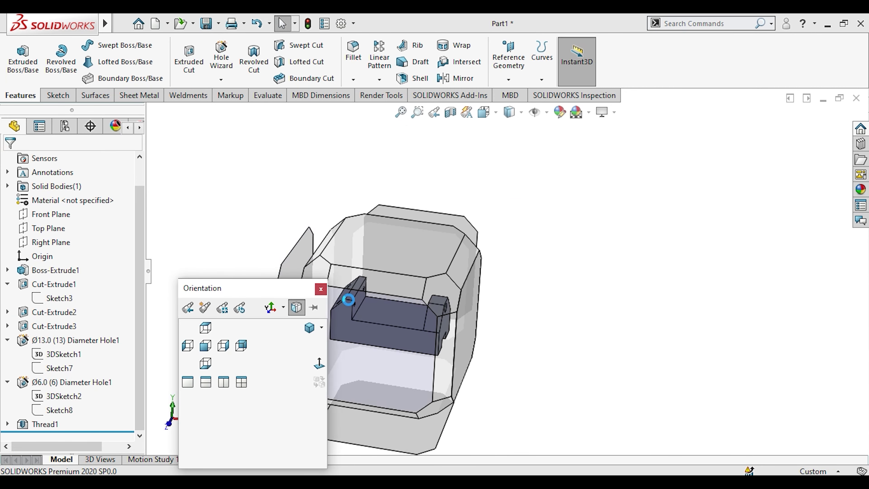
left_click(374, 334)
middle_click_drag(369, 271, 313, 314)
key("ctrl+1")
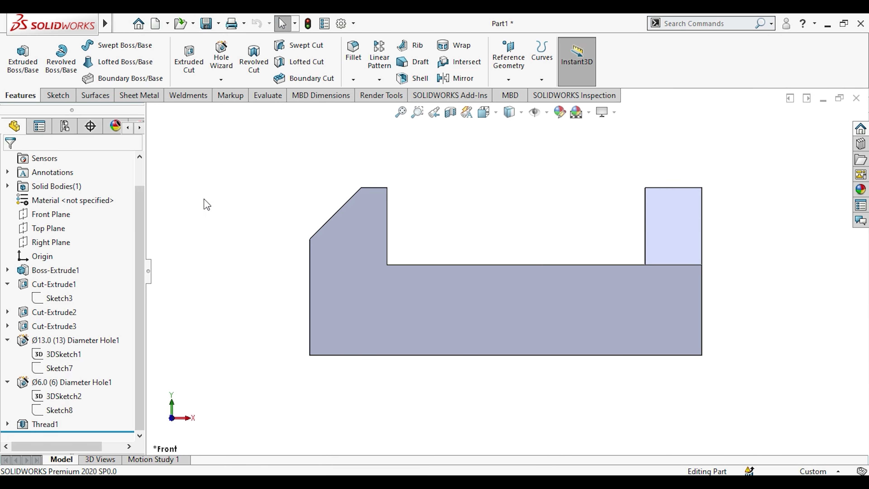
key("ctrl+7")
left_click(221, 79)
left_click(224, 125)
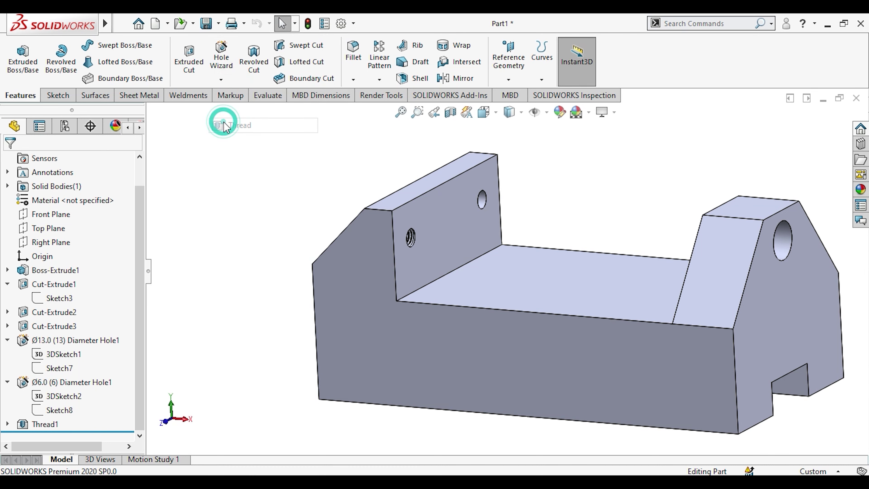
left_click(508, 266)
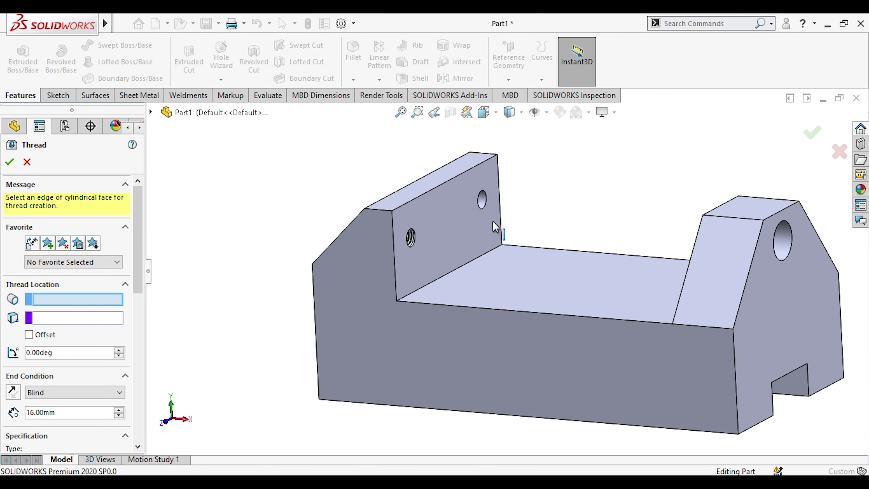
left_click(485, 204)
scroll(471, 184, "down", 5)
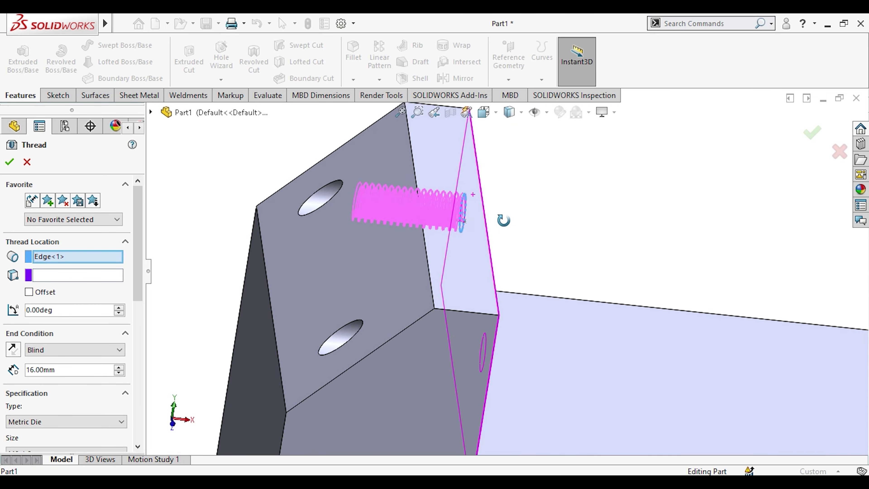
left_click_drag(139, 295, 142, 379)
left_click(55, 338)
left_click(9, 162)
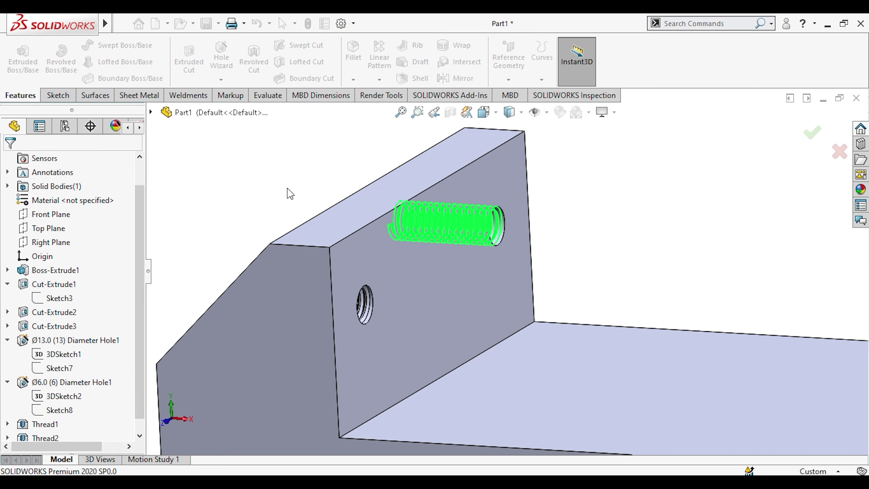
Collapse the expanded cut and hole features in the feature tree.
middle_click(287, 190)
scroll(404, 294, "up", 5)
middle_click_drag(479, 267, 578, 226)
left_click(410, 228)
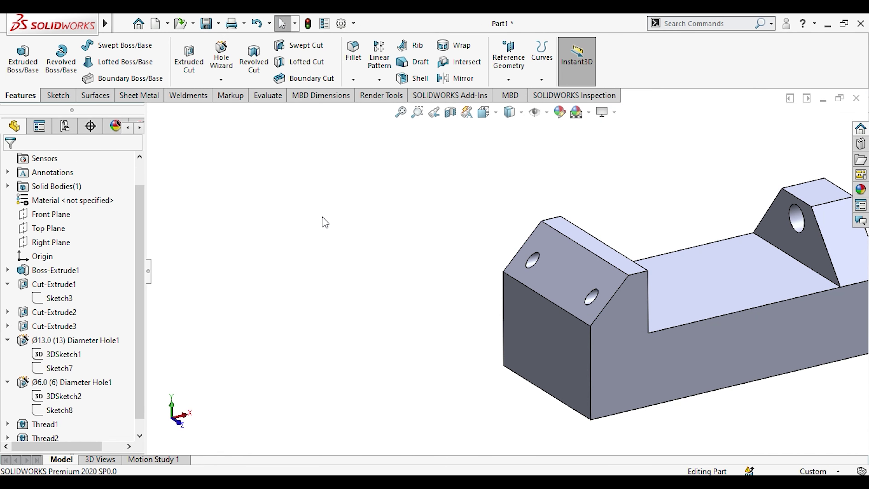
left_click(7, 340)
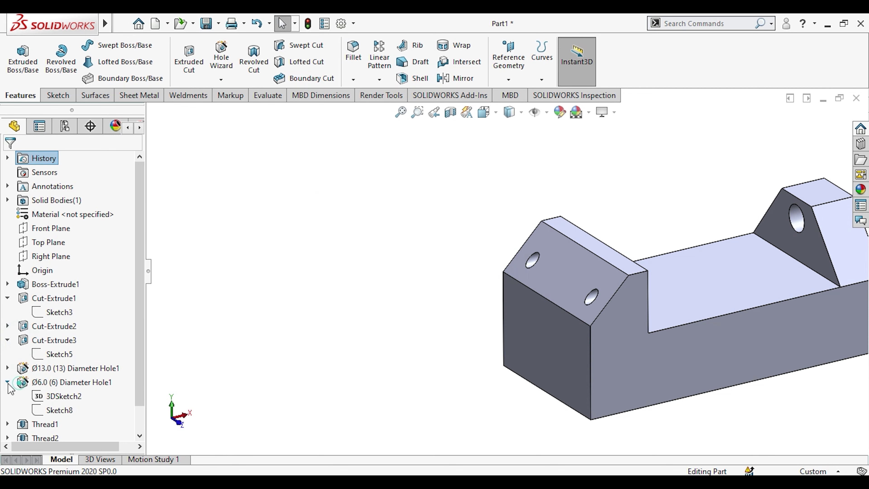
left_click(7, 368)
left_click(7, 312)
Sketch a horizontal straight slot on the pocket floor, level with the origin, about 70 mm between arc centres and 19.5 mm wide.
mouse_move(321, 272)
middle_mouse_down()
mouse_move(377, 365)
mouse_move(417, 373)
middle_mouse_up()
key("space")
left_click(398, 306)
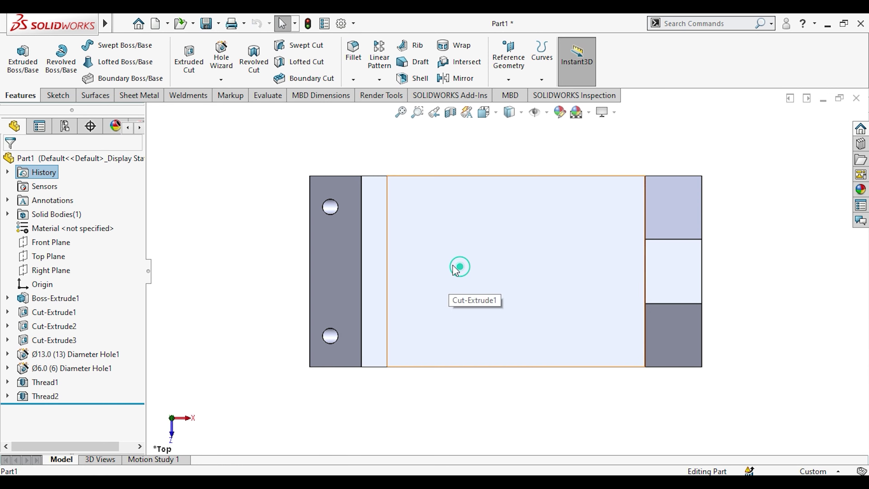
left_click(455, 271)
left_click(512, 229)
left_click(202, 187)
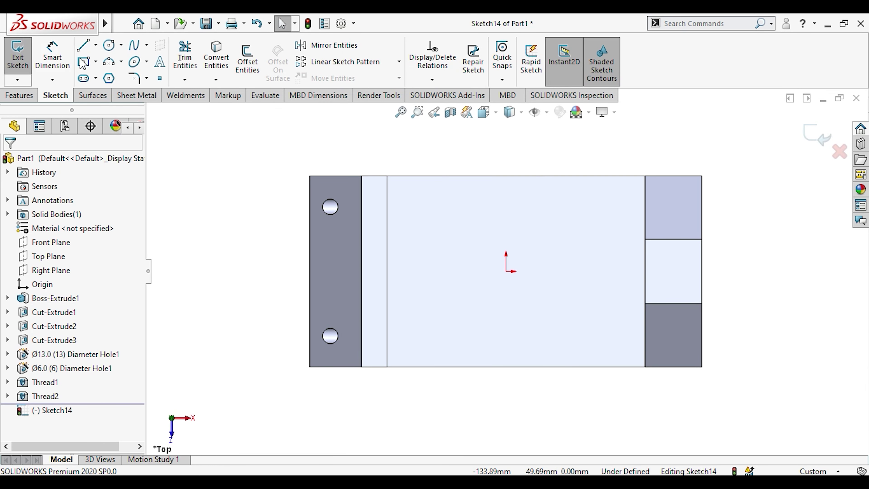
left_click(96, 78)
left_click(100, 96)
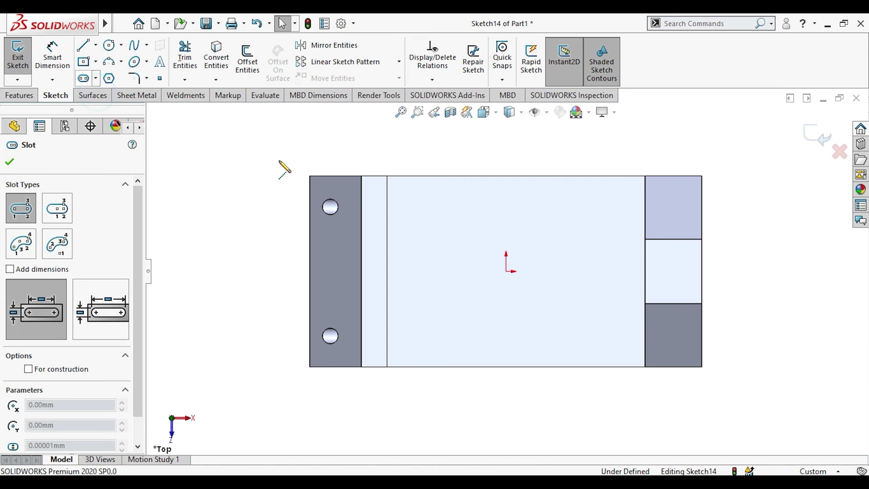
left_click(431, 271)
left_click(612, 271)
left_click(618, 247)
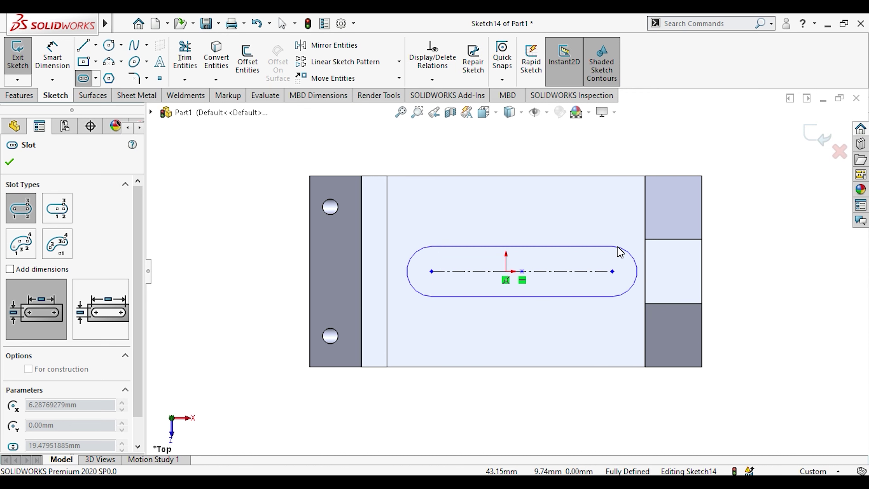
key("Escape")
Dimension the distance between the slot's arc centres as 80 mm.
left_click(59, 64)
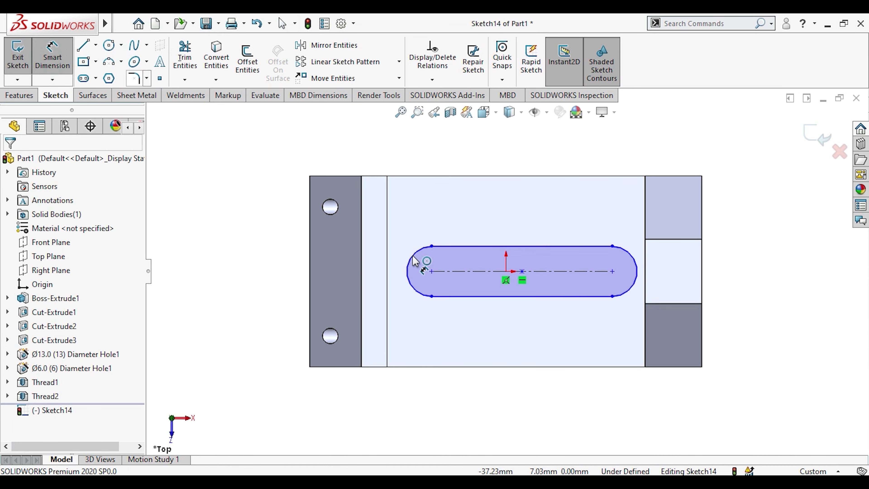
left_click(431, 271)
left_click(612, 271)
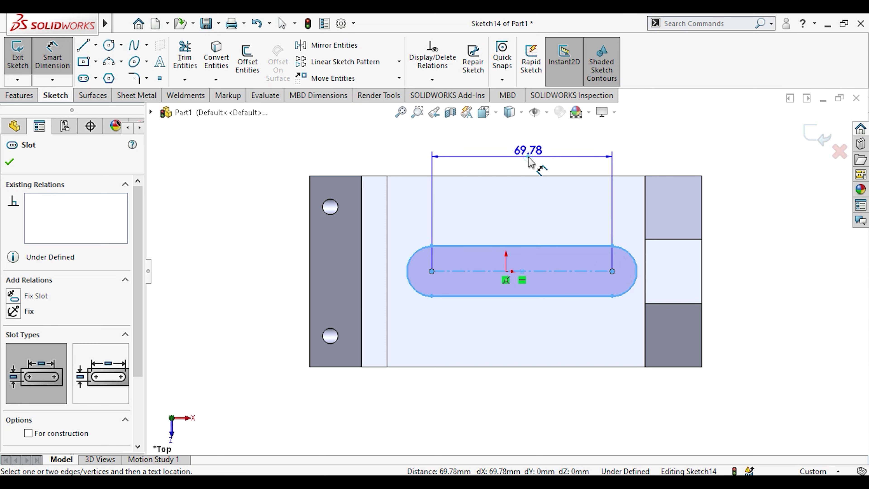
left_click(531, 163)
type("8")
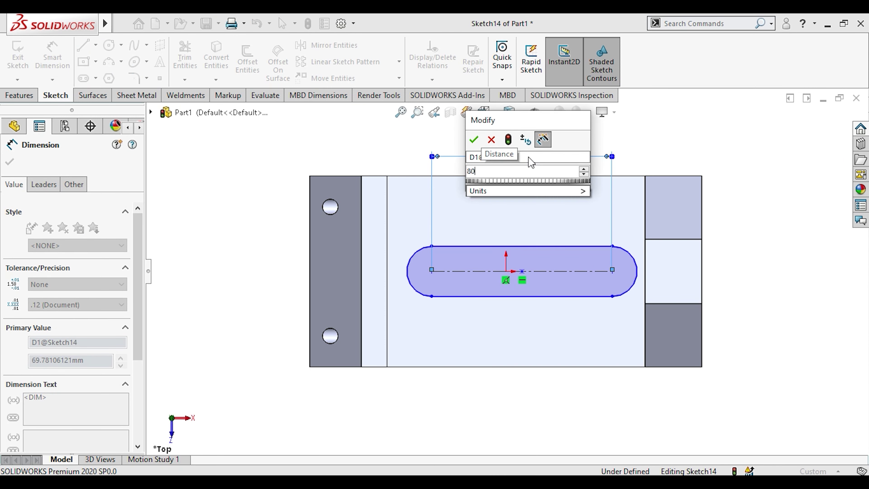
type("0")
key("Return")
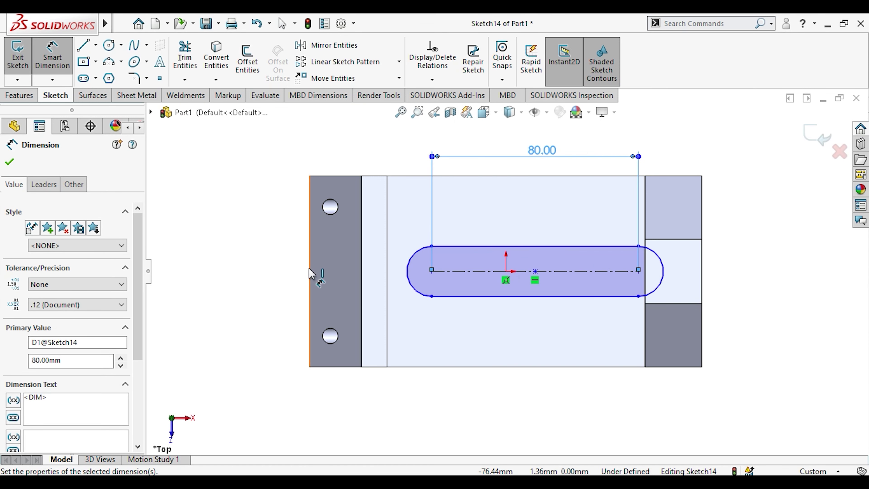
Dimension the slot's end arc with a radius of 8 mm.
left_click(666, 265)
left_click(727, 186)
type("8")
key("Return")
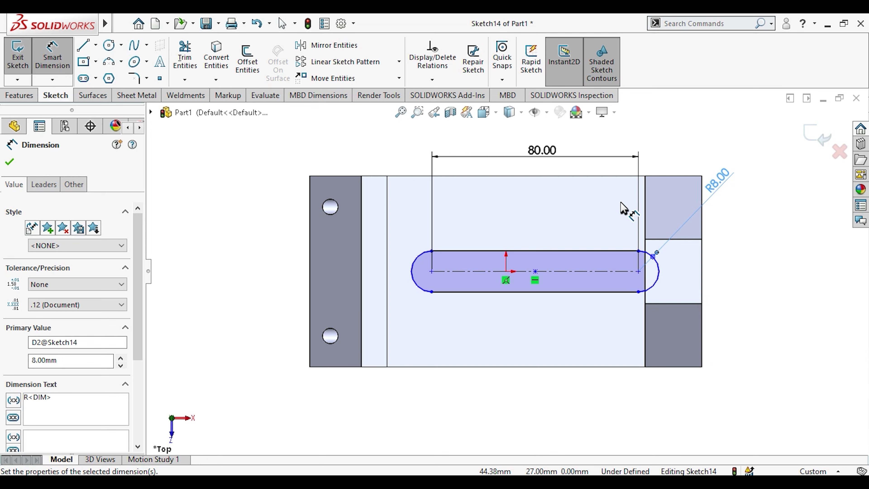
key("Escape")
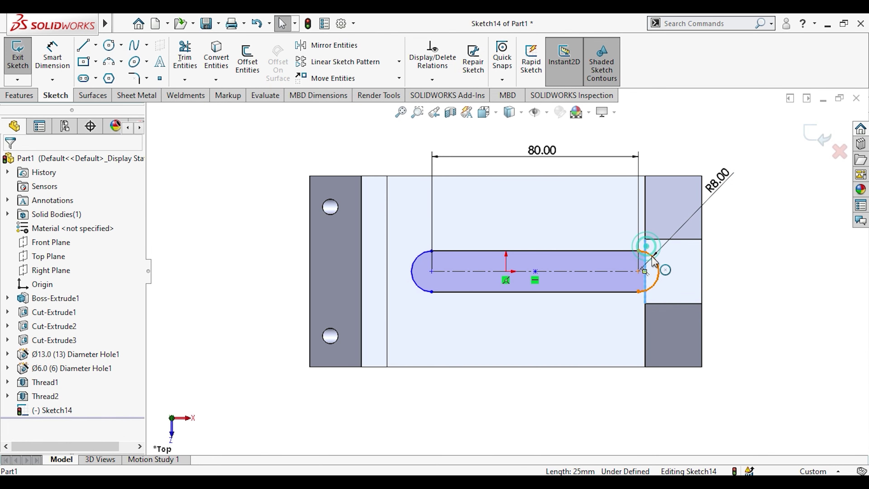
Make the slot's end arc tangent to the pocket floor edge beside the Ø13 hole's upright.
left_click(657, 268, "ctrl")
left_click(713, 213)
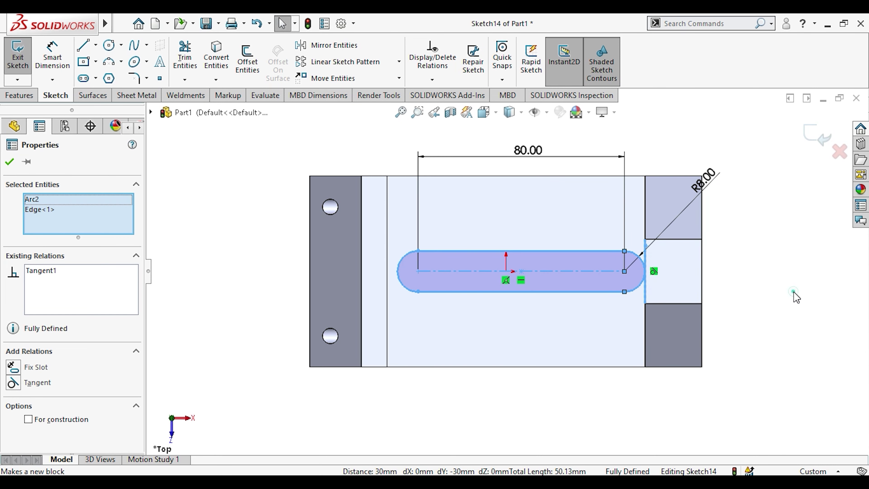
left_click(792, 292)
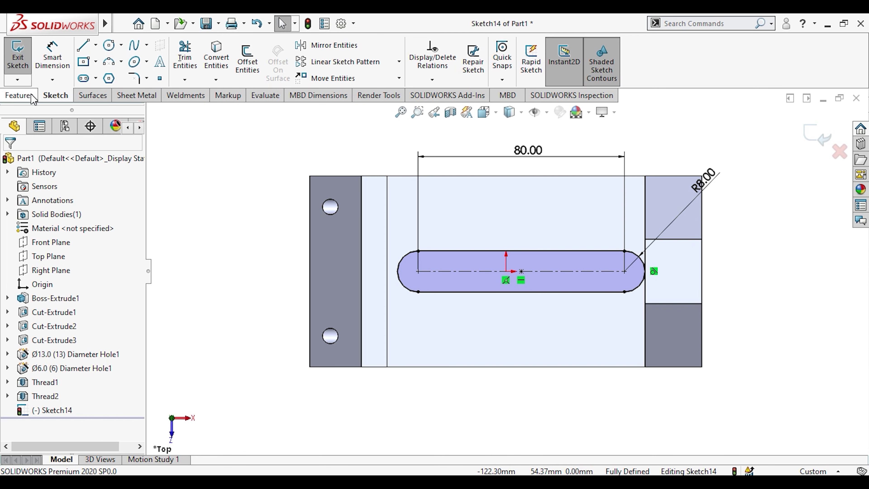
Cut the slot profile Through All, down through the pocket floor.
left_click(19, 96)
left_click(188, 58)
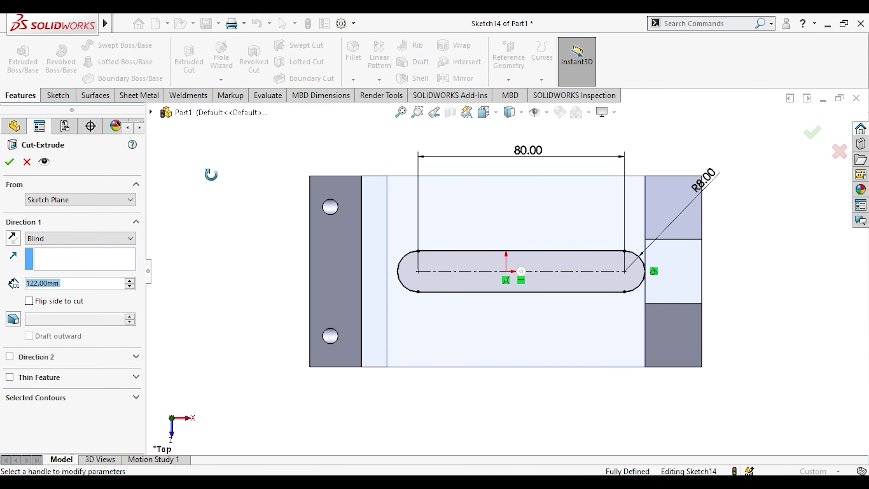
left_click(51, 238)
left_click(48, 258)
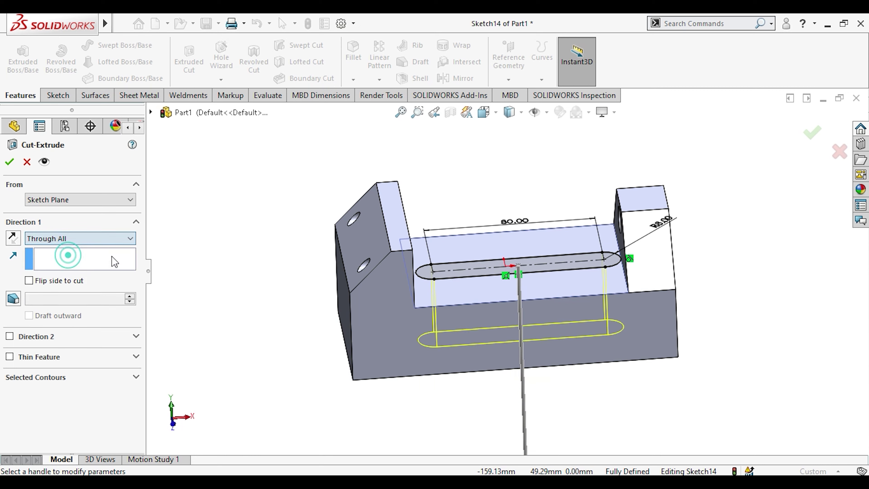
left_click(9, 162)
middle_click_drag(267, 214, 615, 352)
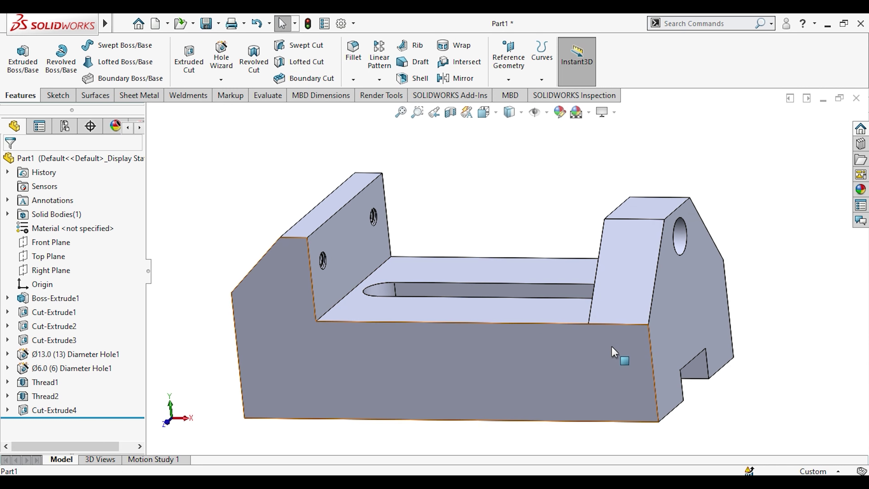
Edit the appearance of the whole Part1 and apply the standard pale yellow colour.
right_click(614, 352)
left_click(732, 179)
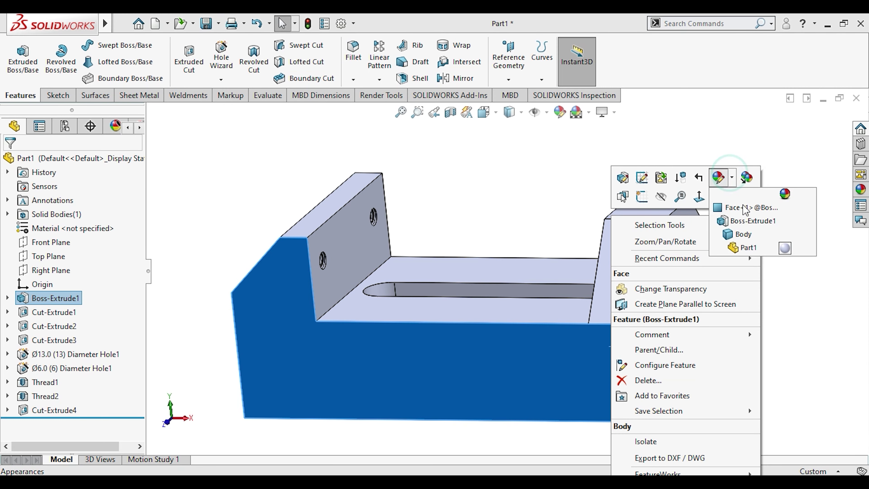
left_click(757, 245)
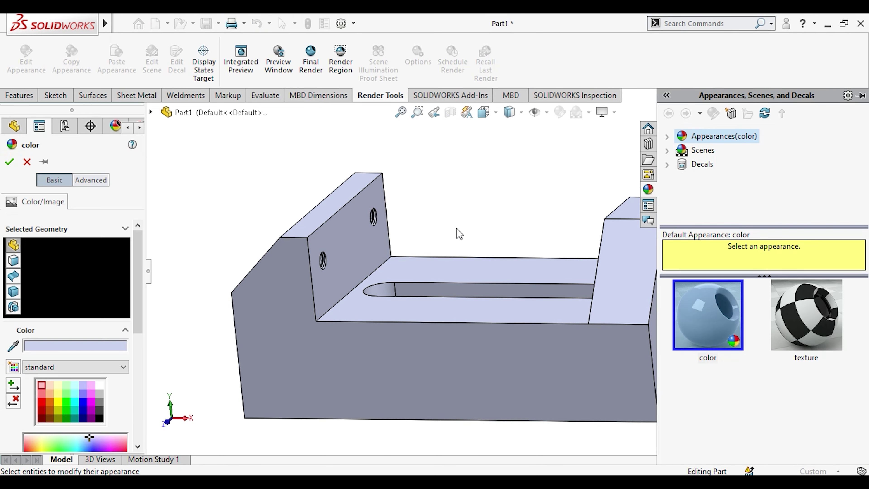
left_click(58, 393)
middle_click_drag(466, 345, 492, 400)
scroll(492, 400, "down", 1)
scroll(539, 343, "down", 1)
scroll(555, 221, "up", 4)
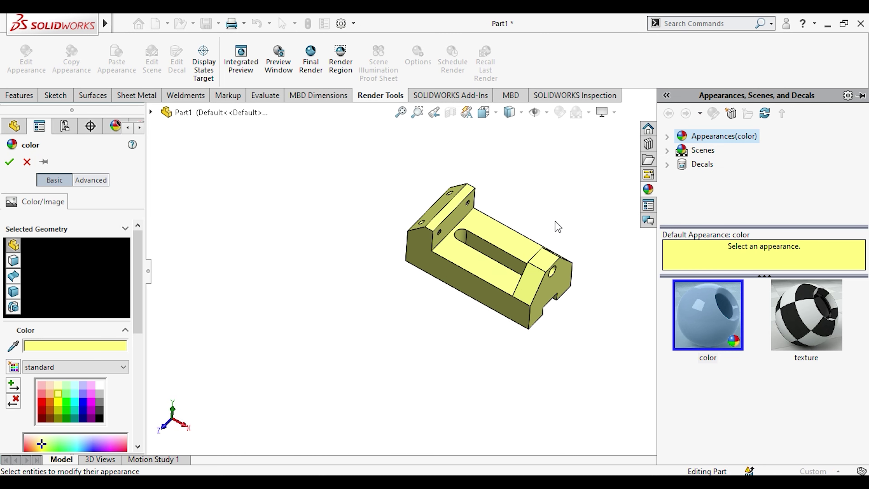
scroll(552, 221, "down", 4)
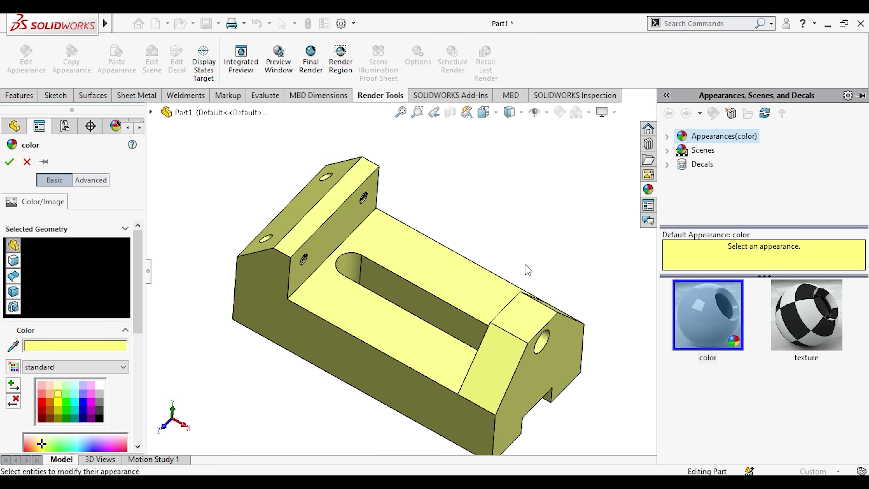
Change the part's colour to the standard bright yellow and accept the appearance.
left_click(58, 401)
middle_click_drag(374, 219, 407, 256)
scroll(458, 242, "down", 1)
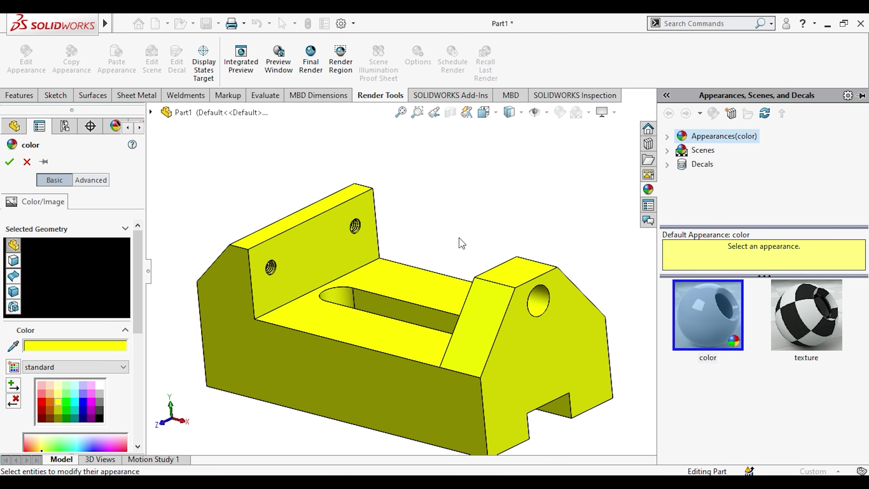
scroll(445, 277, "up", 1)
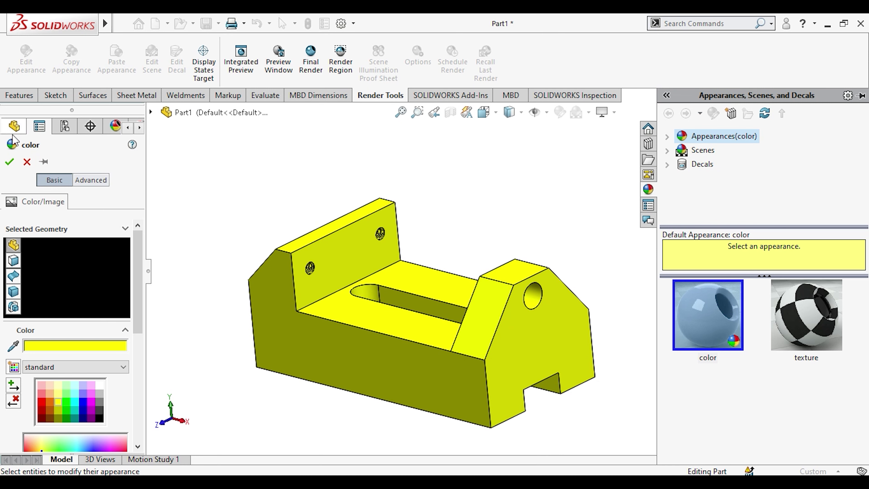
left_click(10, 162)
left_click(264, 186)
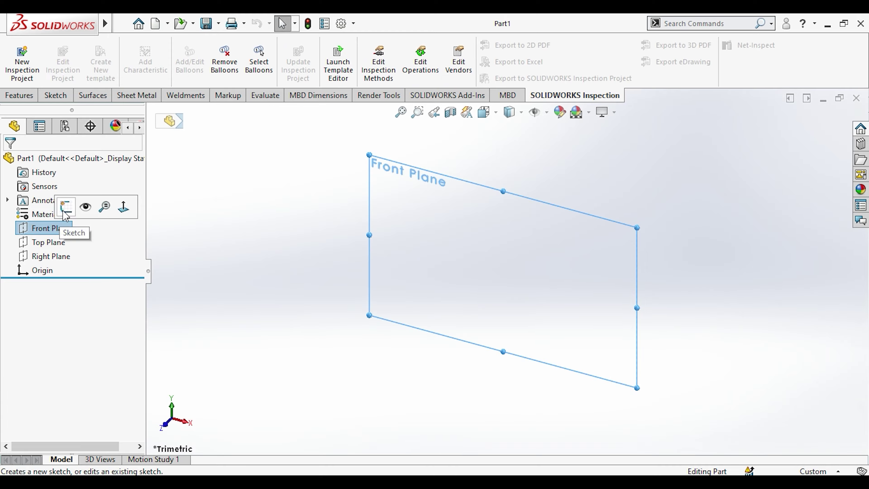
Start a sketch on the Front Plane and draw a horizontal centerline with its midpoint at the origin.
left_click(70, 203)
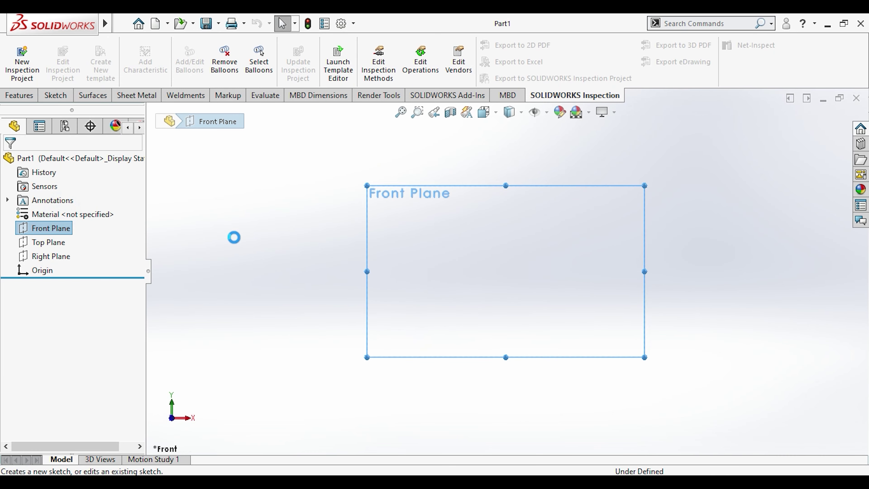
right_click(65, 214)
left_click(97, 48)
left_click(110, 77)
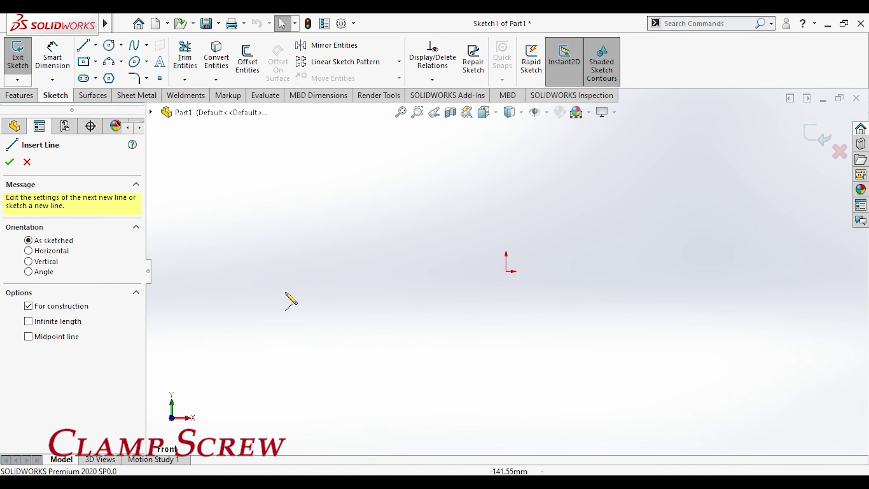
left_click(285, 289)
left_click(551, 290)
key("Escape")
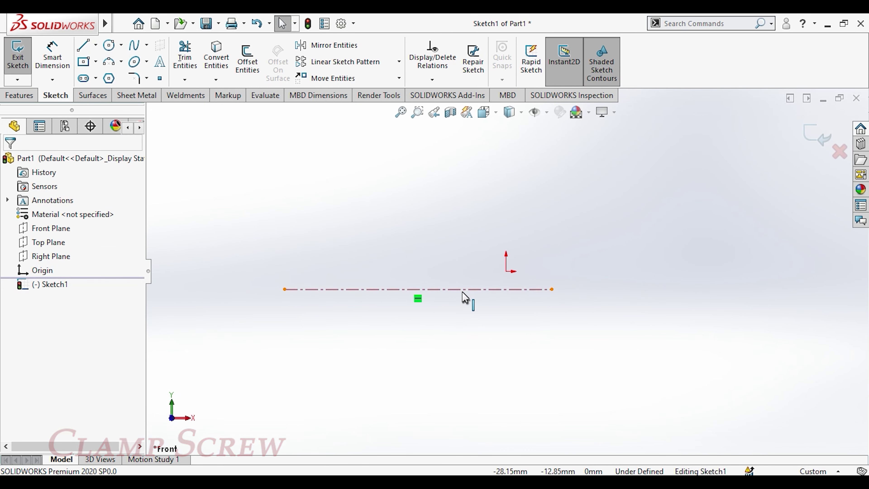
left_click(506, 271, "ctrl")
left_click(540, 211)
left_click(568, 301)
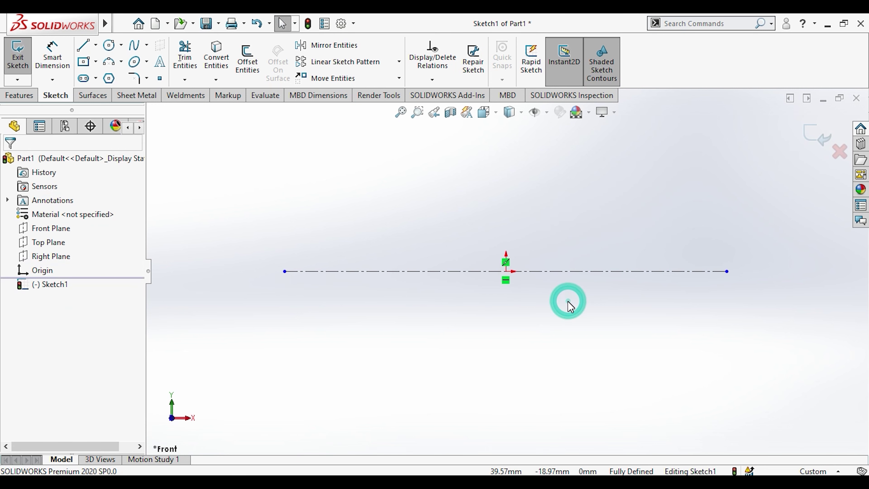
Sketch a line about 56 mm long upward from the centerline's right endpoint and make it vertical.
left_click(84, 45)
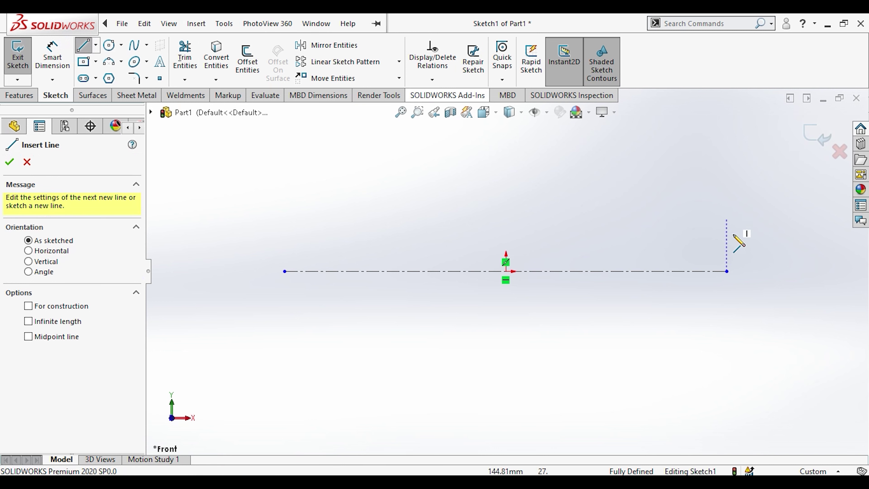
left_click(727, 271)
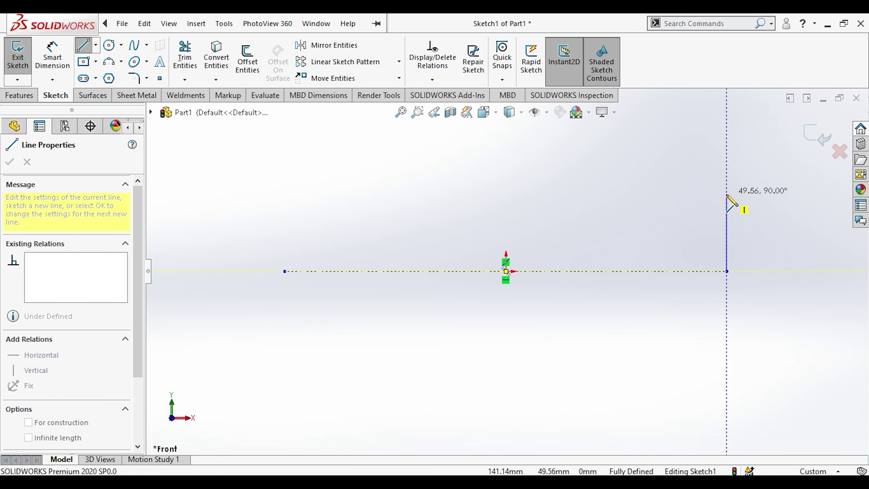
left_click(722, 184)
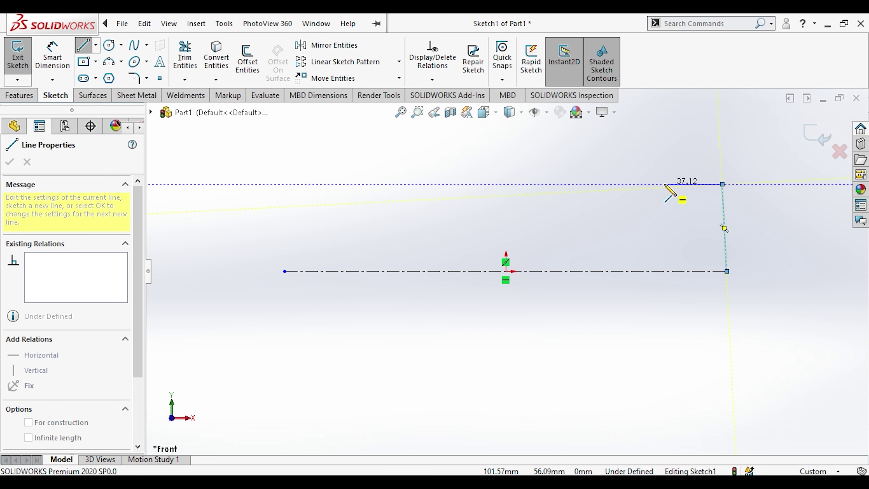
key("Escape")
left_click(726, 202)
left_click(723, 143)
left_click(795, 265)
Continue the stepped outline leftward with the head, narrow neck, long shaft, groove and short end section, finishing with a line down near the centerline.
left_click(83, 44)
left_click(726, 184)
left_click(669, 184)
left_click(669, 228)
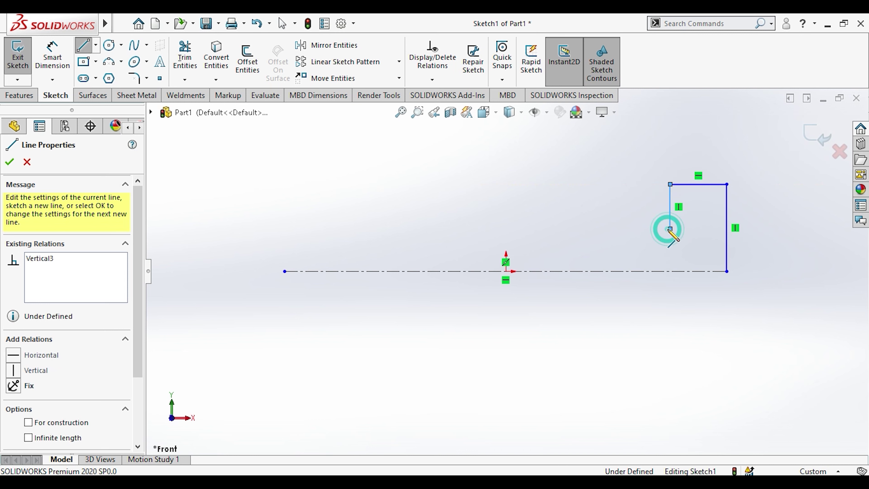
left_click(651, 206)
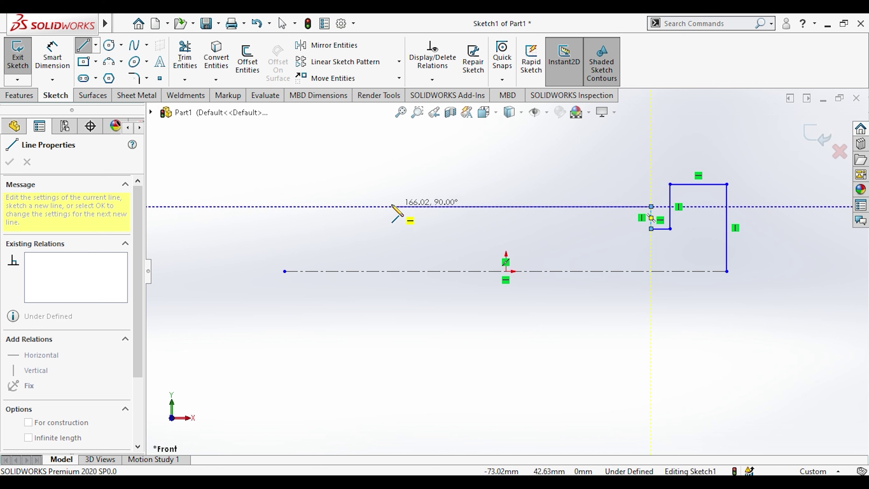
left_click(353, 206)
left_click(353, 224)
left_click(315, 224)
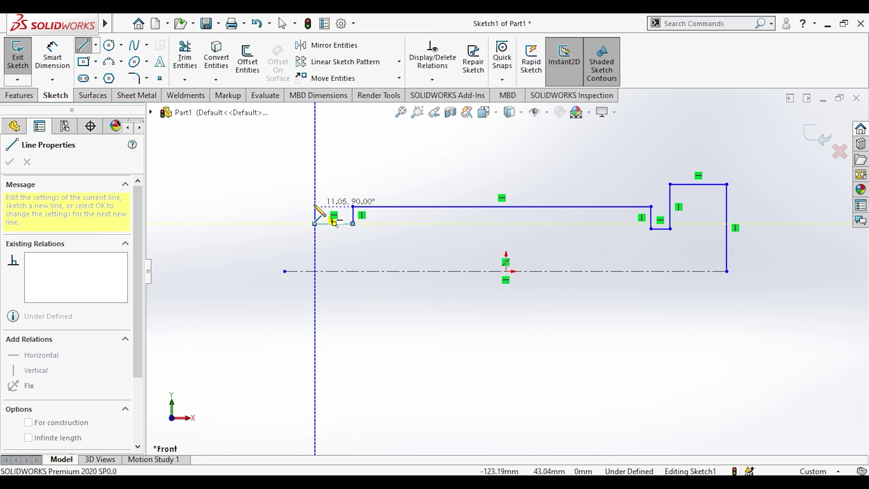
left_click(314, 215)
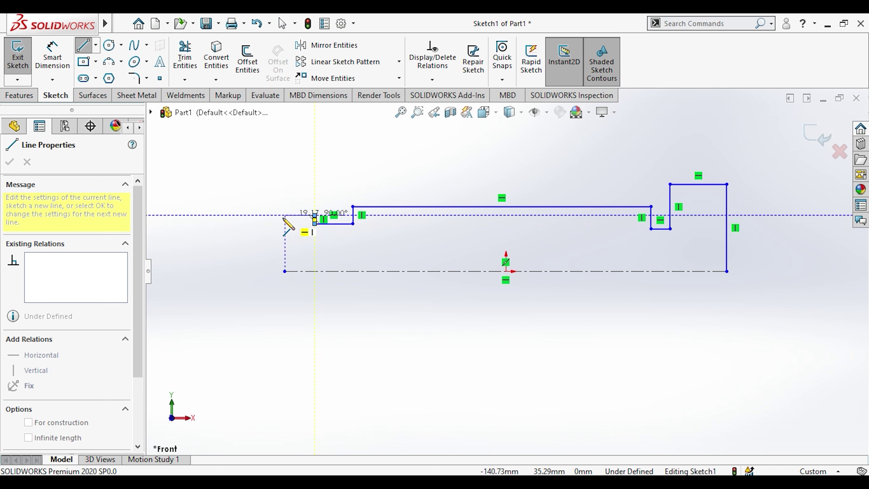
left_click(284, 215)
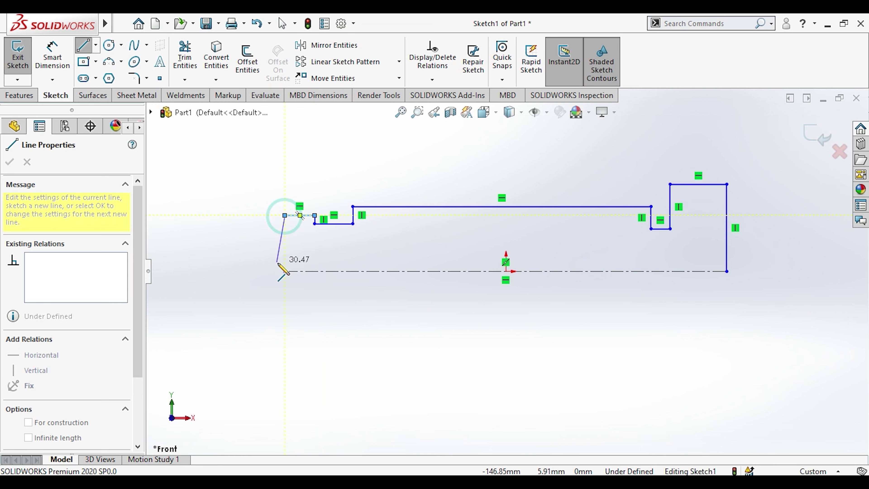
key("Escape")
key("Escape")
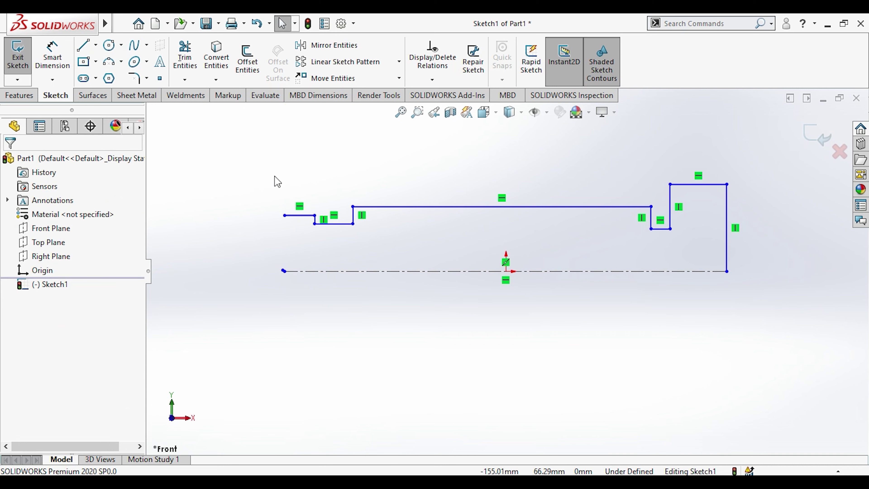
Close the outline's left end with a vertical line by joining its loose endpoint to the end section.
scroll(277, 181, "down", 6)
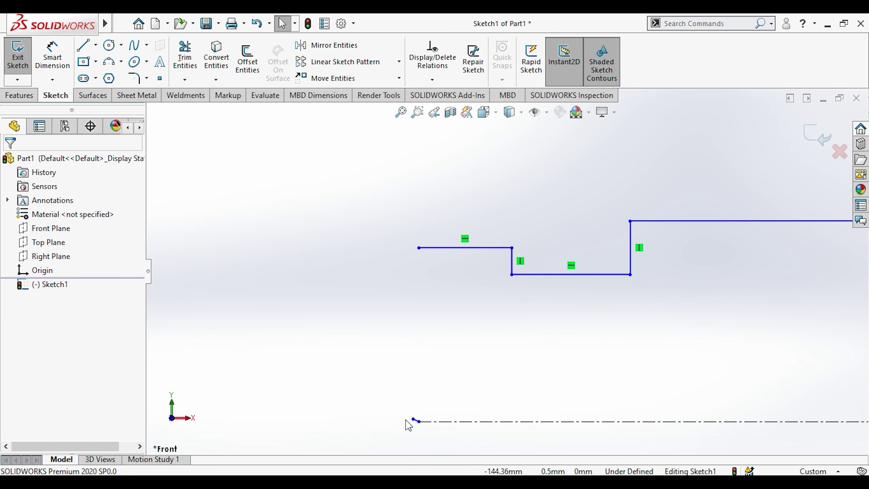
left_click_drag(412, 419, 419, 247)
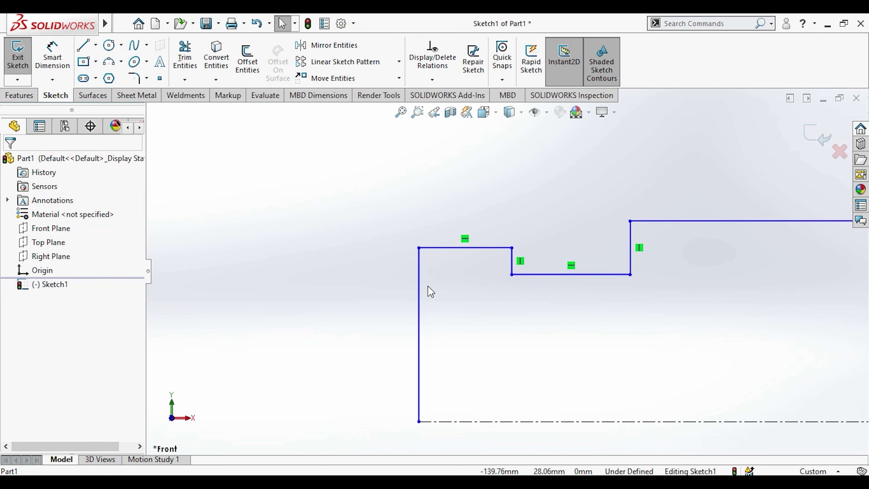
left_click_drag(418, 287, 419, 248)
left_click(469, 310)
scroll(506, 274, "up", 10)
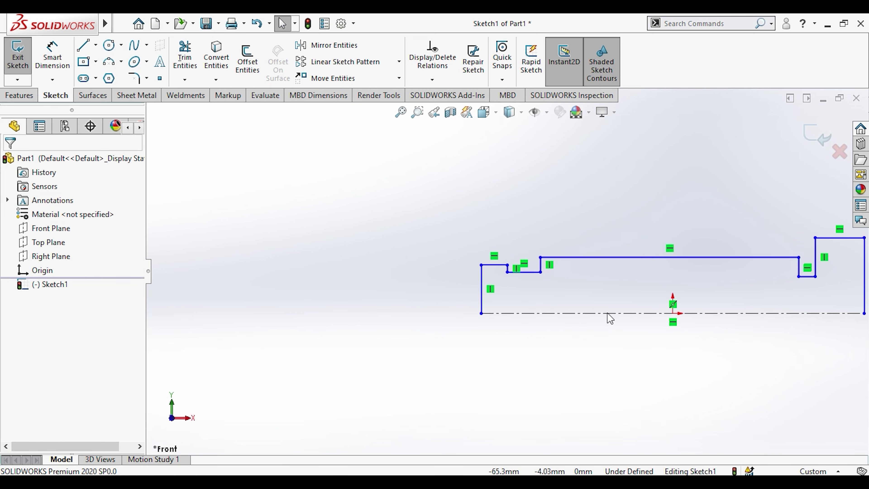
Dimension the vertical line at the profile's right end as 12.5 mm.
scroll(712, 280, "down", 4)
left_click(52, 55)
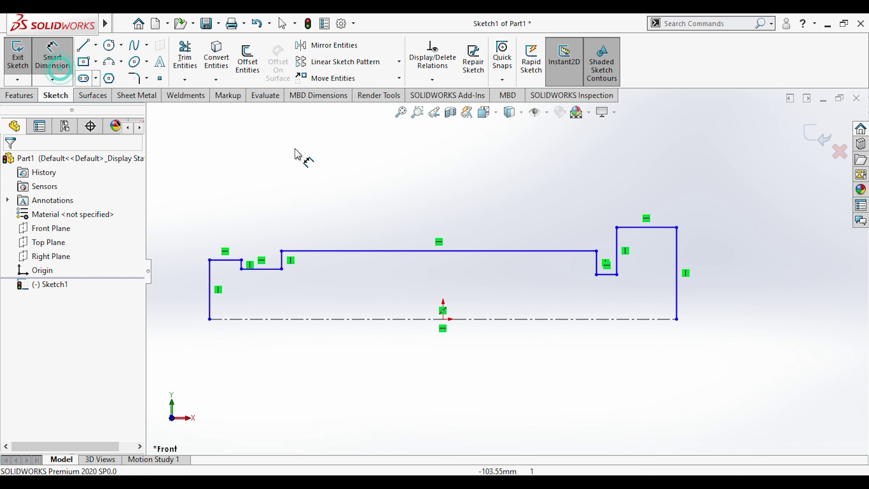
left_click(677, 287)
left_click(727, 284)
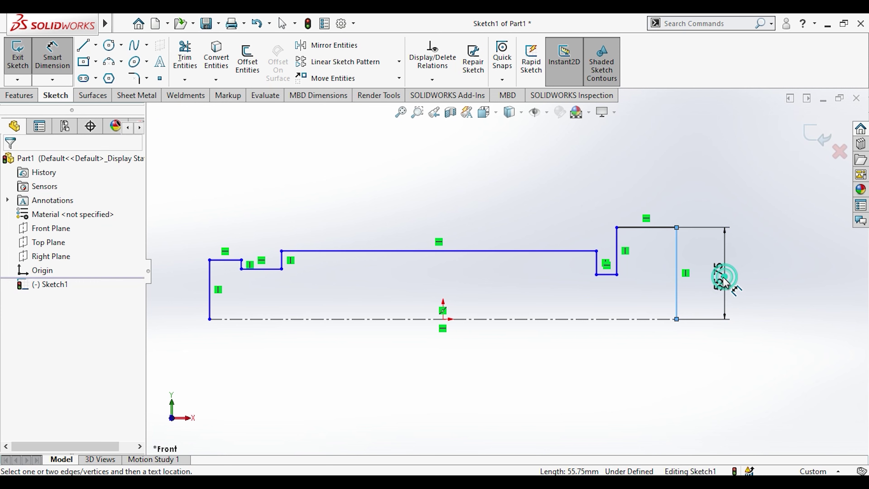
type("12.5")
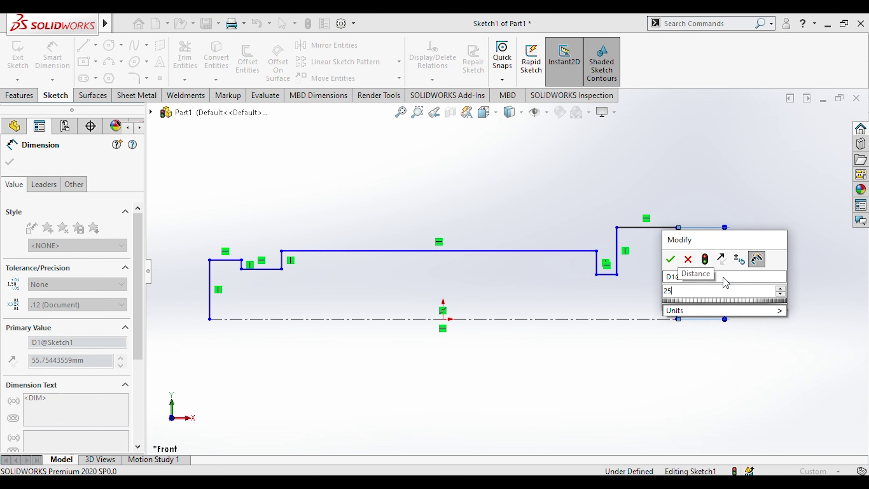
key("Return")
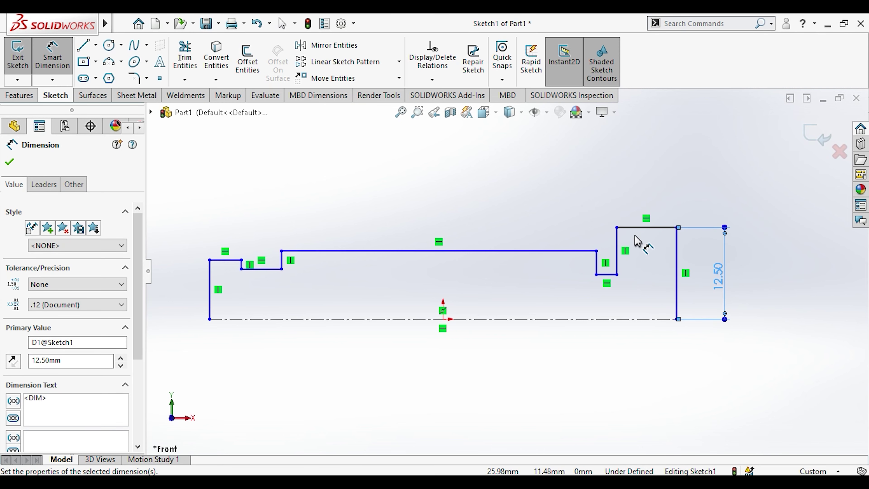
Dimension the head's top edge as 22 mm long.
left_click(634, 234)
left_click(645, 188)
type("22")
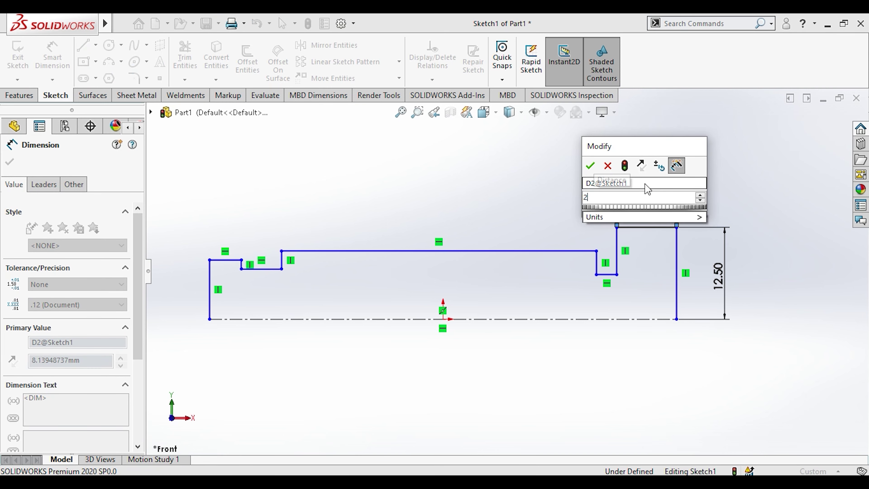
key("Return")
key("Escape")
key("Escape")
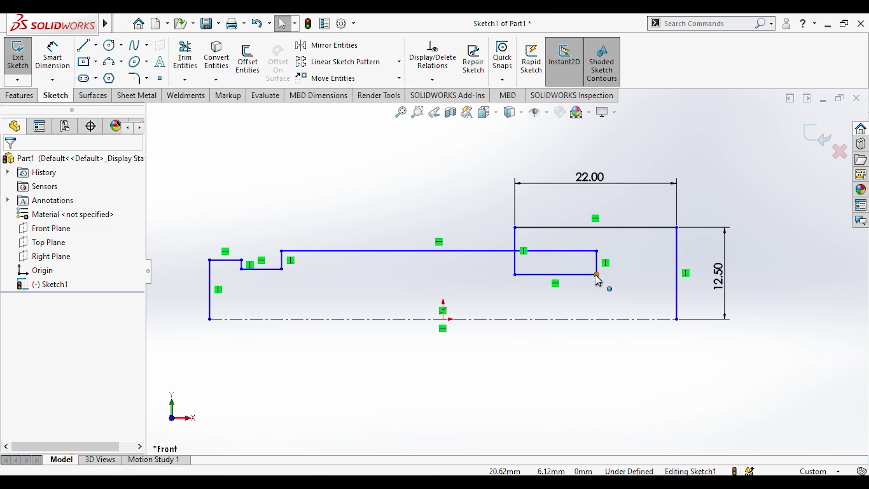
Move the neck's corner so the outline no longer crosses the head, and stretch the profile by moving its left end line outward.
left_click_drag(515, 275, 512, 270)
left_click(466, 368)
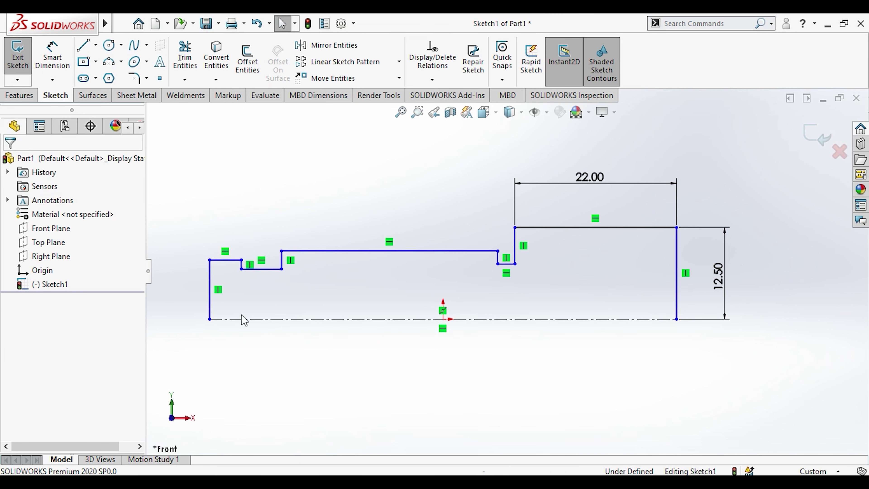
key("z")
left_click(334, 299)
left_click(374, 339)
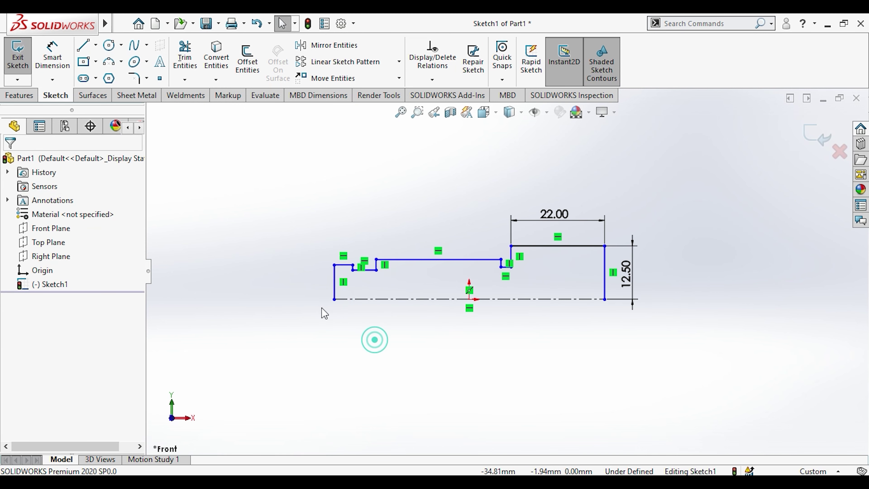
left_click_drag(335, 297, 239, 289)
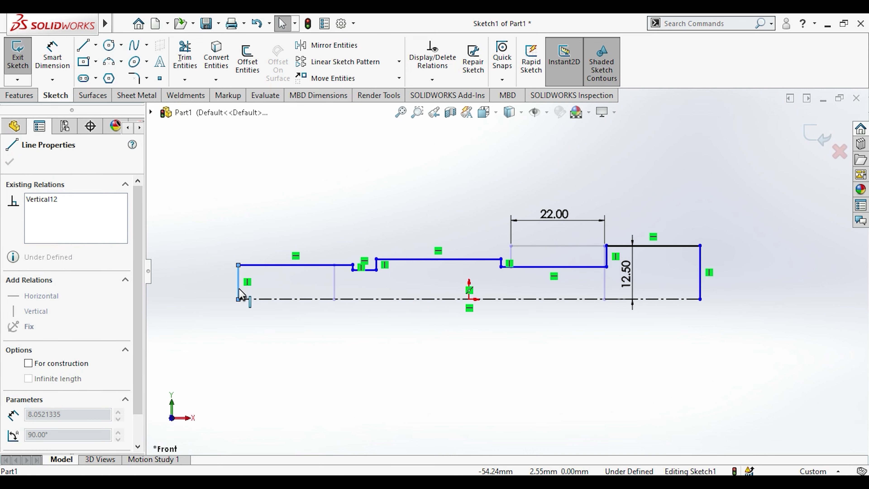
left_click(357, 352)
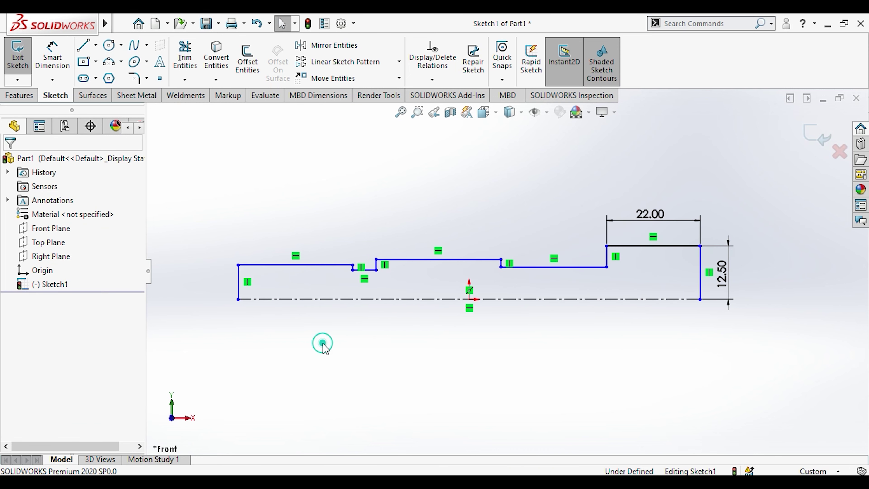
Dimension the top edge of the profile's left end section as 8 mm long.
left_click(47, 61)
left_click(254, 265)
left_click(266, 217)
type("8")
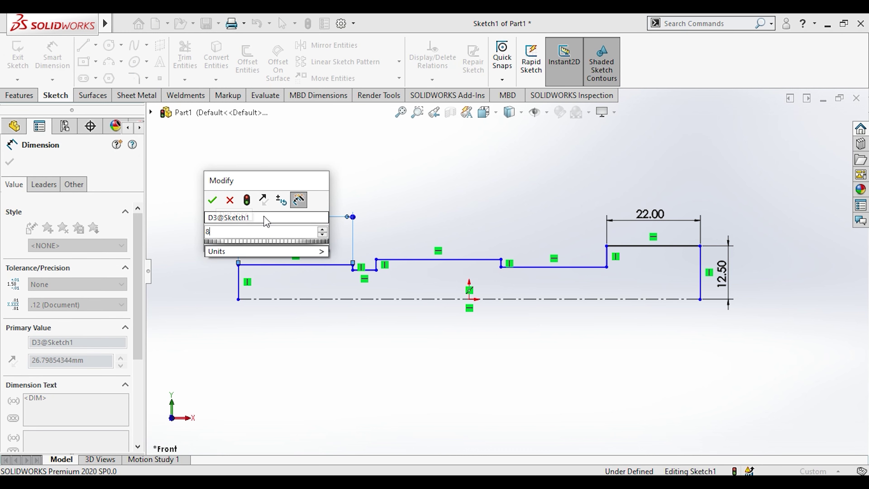
key("Return")
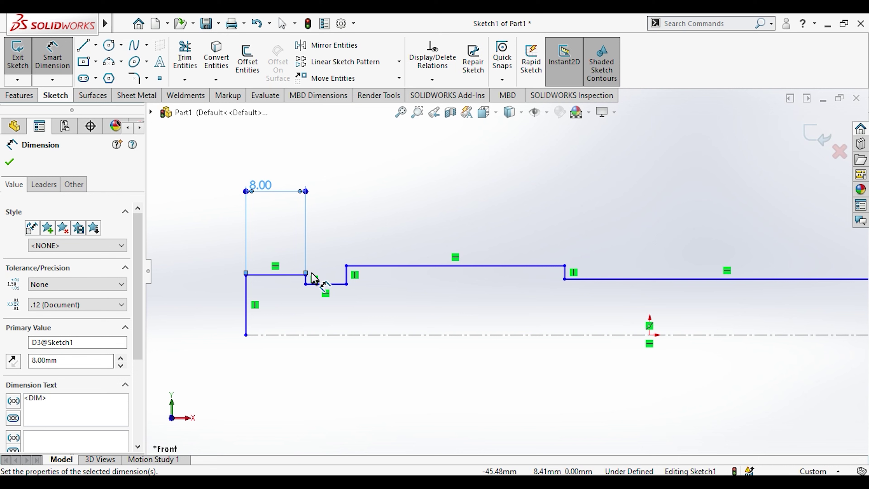
Dimension the distance from the profile's left end line to the start of the long shaft section as 13 mm.
left_click(245, 291)
left_click(347, 276)
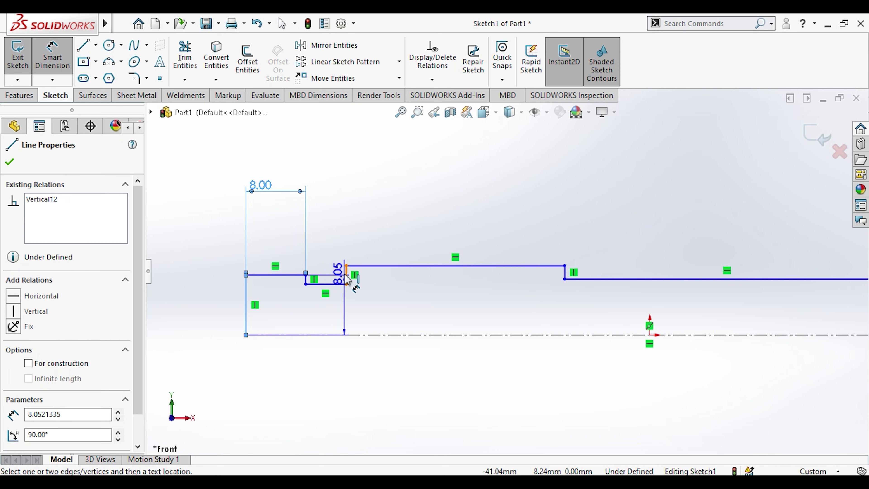
left_click(303, 379)
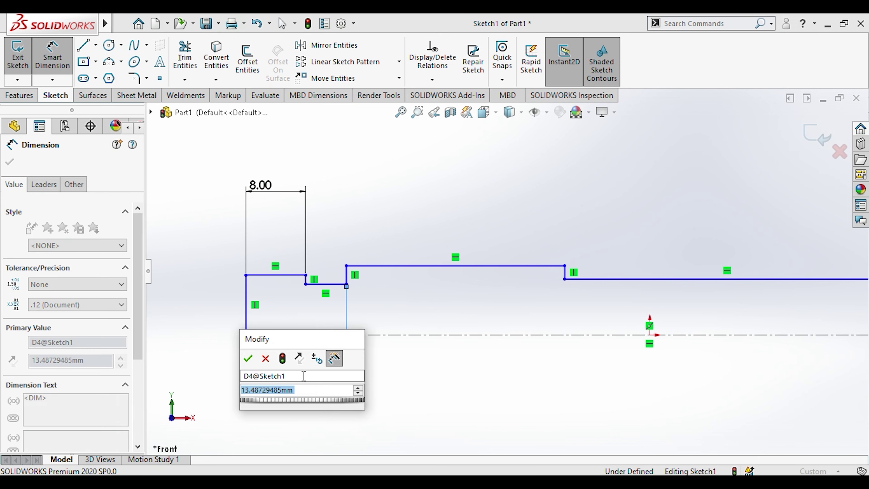
type("1")
key("Return")
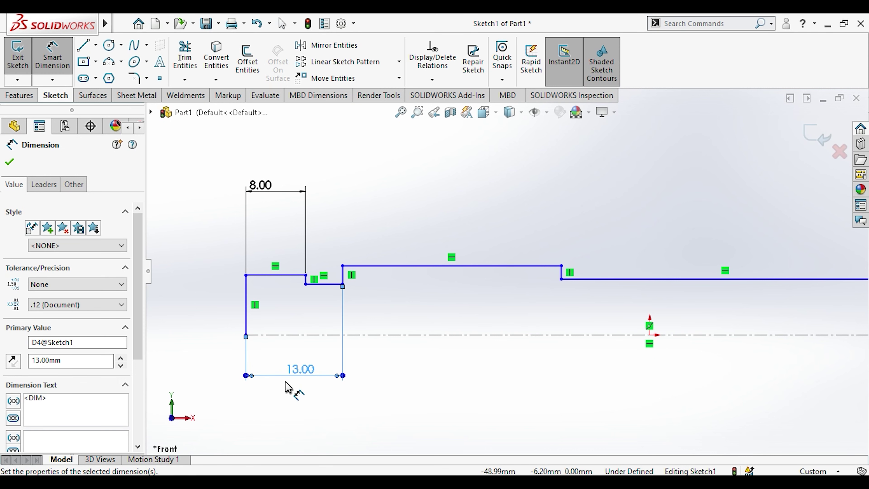
Dimension the lower horizontal edge beside the head as 3 mm long, making it a narrow neck.
key("f")
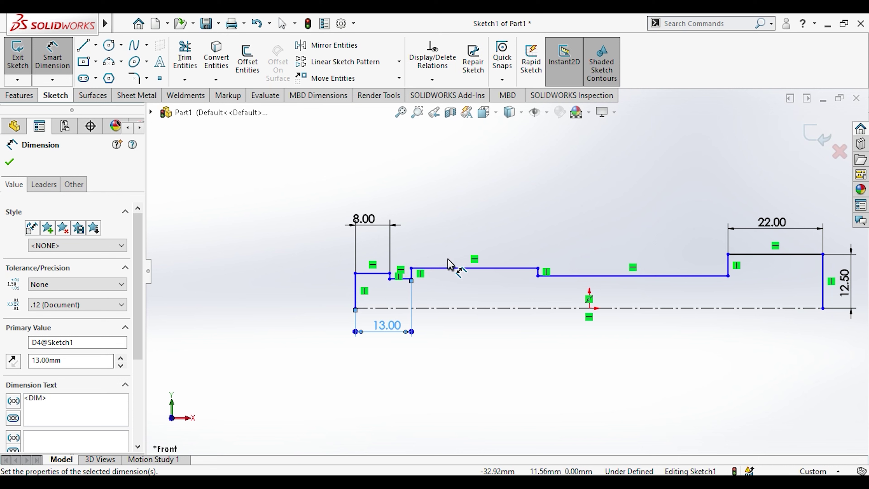
left_click(637, 275)
left_click(655, 226)
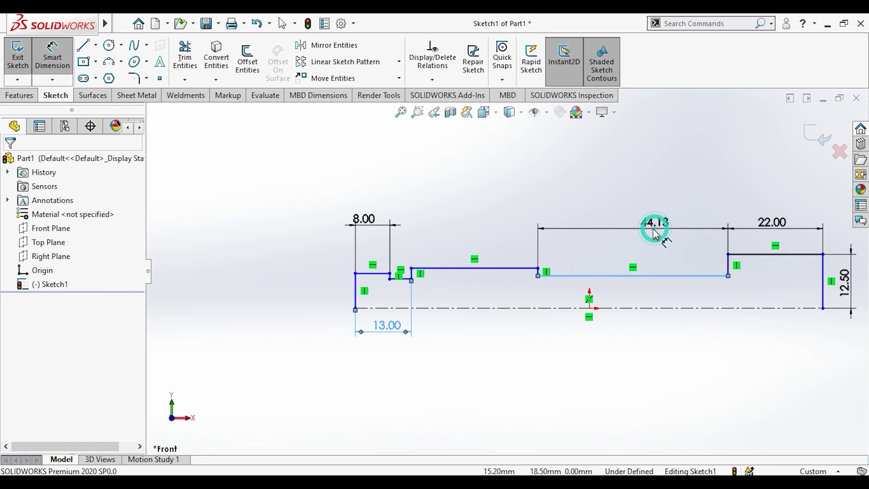
type("3")
key("Return")
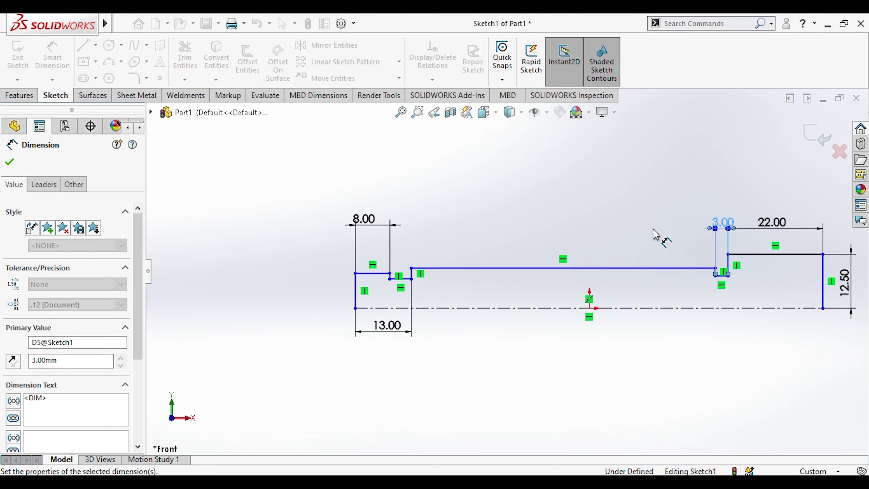
Dimension the top edge of the long middle shaft section as 102 mm long.
left_click(588, 270)
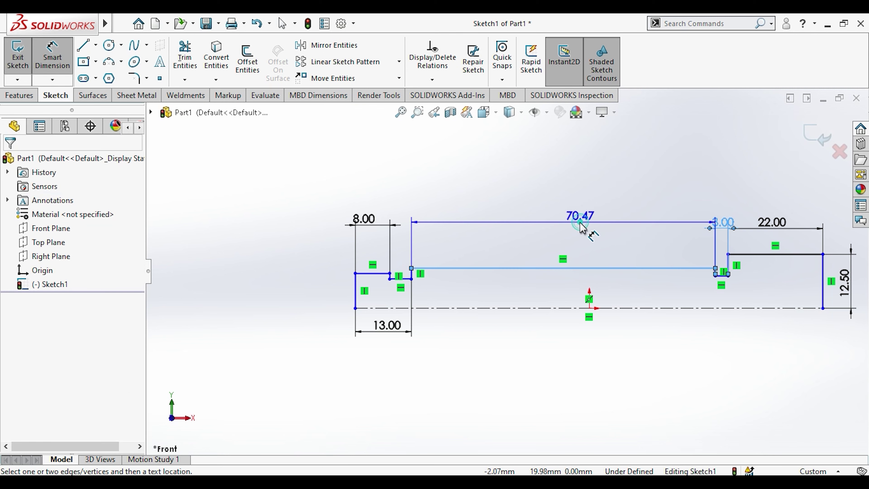
left_click(588, 229)
type("102")
key("Return")
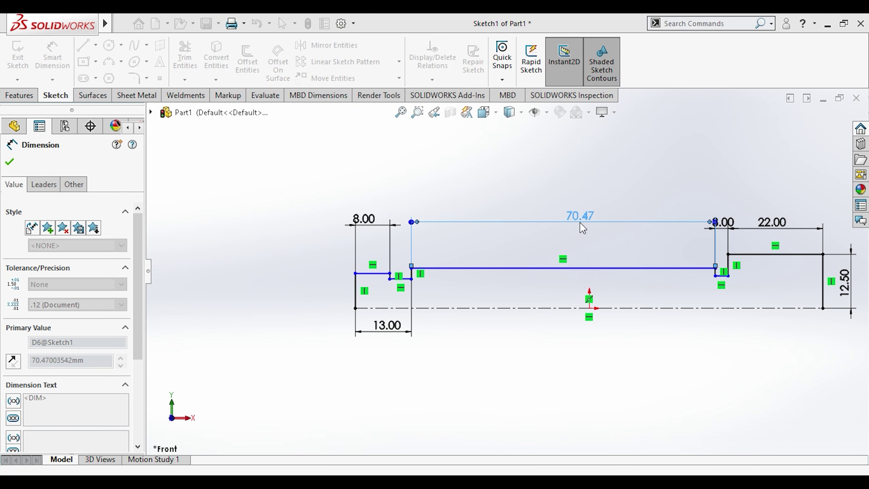
key("Escape")
Dimension the vertical line at the profile's left end as 5 mm.
scroll(351, 276, "down", 5)
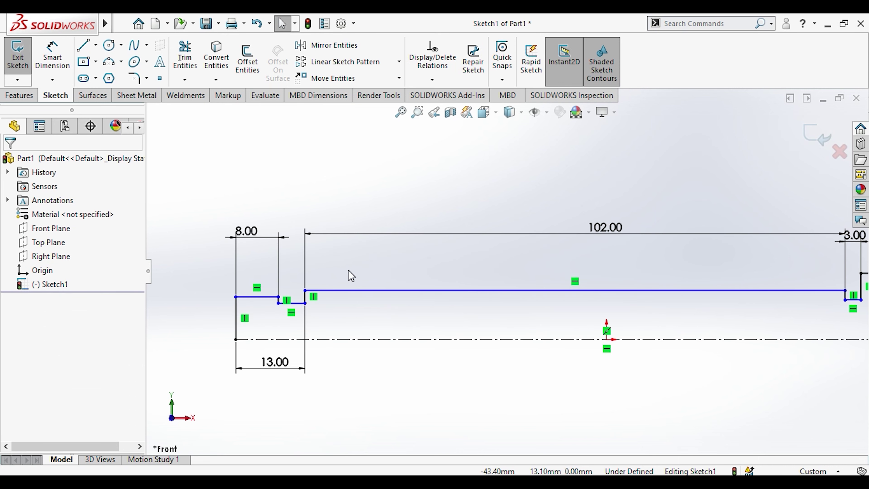
left_click(52, 55)
left_click(236, 328)
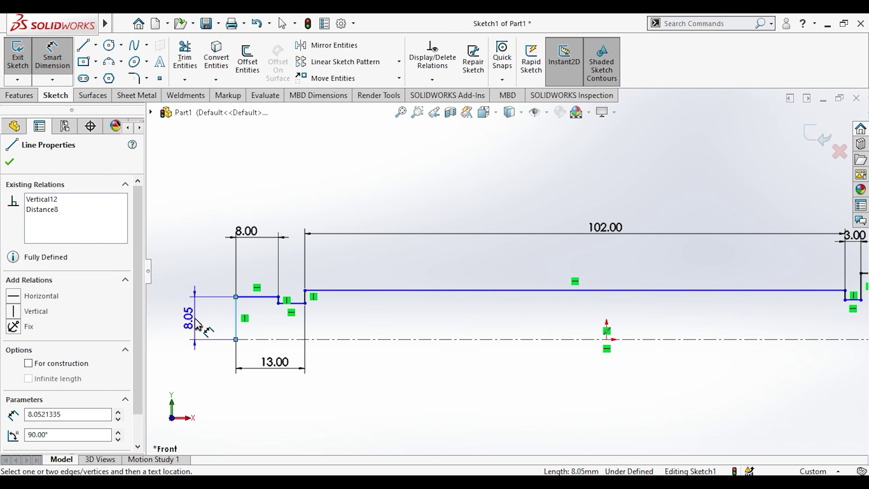
left_click(196, 323)
key("Return")
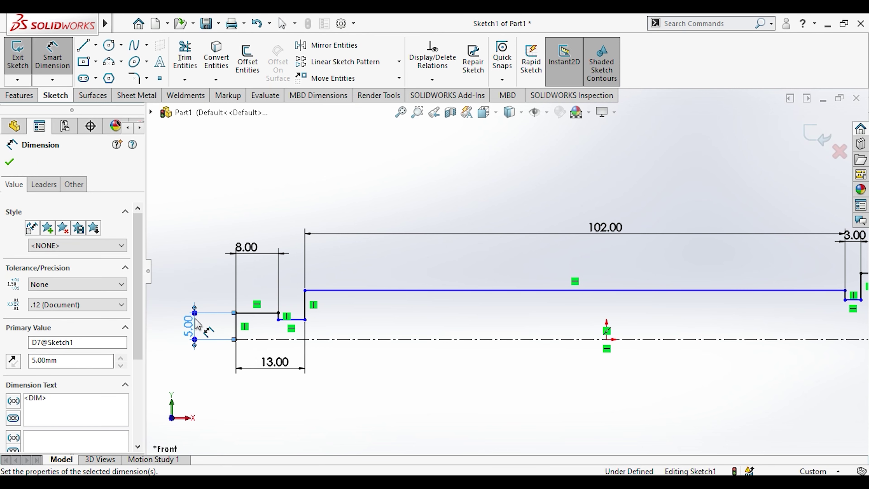
Dimension the left neck's edge as 4 mm from the centerline.
left_click(296, 320)
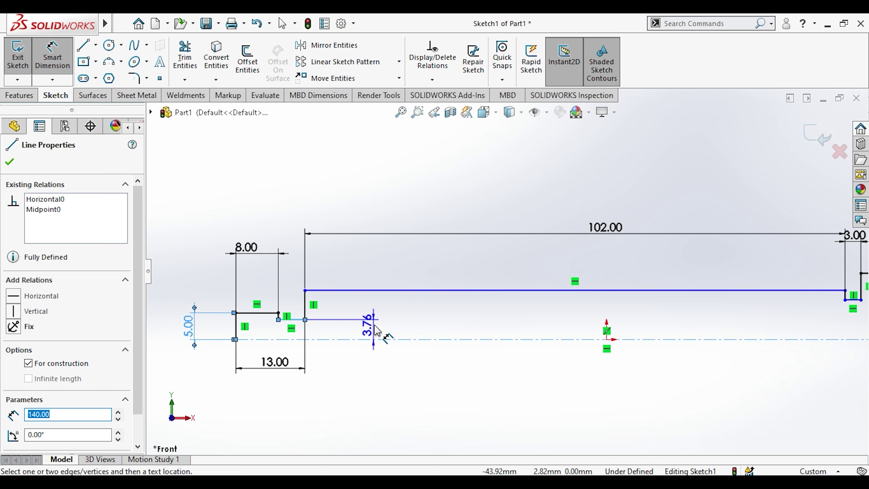
left_click(372, 321)
type("4")
key("Return")
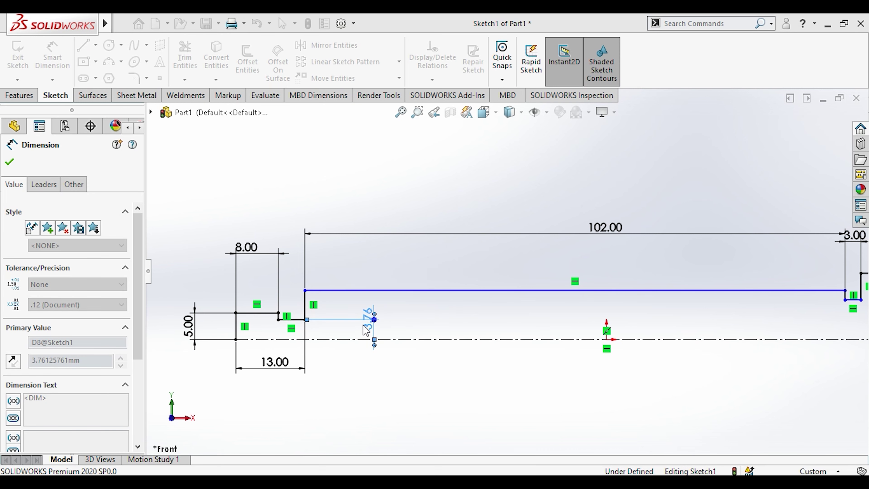
Dimension the long shaft section's top edge from the centerline as 13/2, giving 6.5 mm.
key("f")
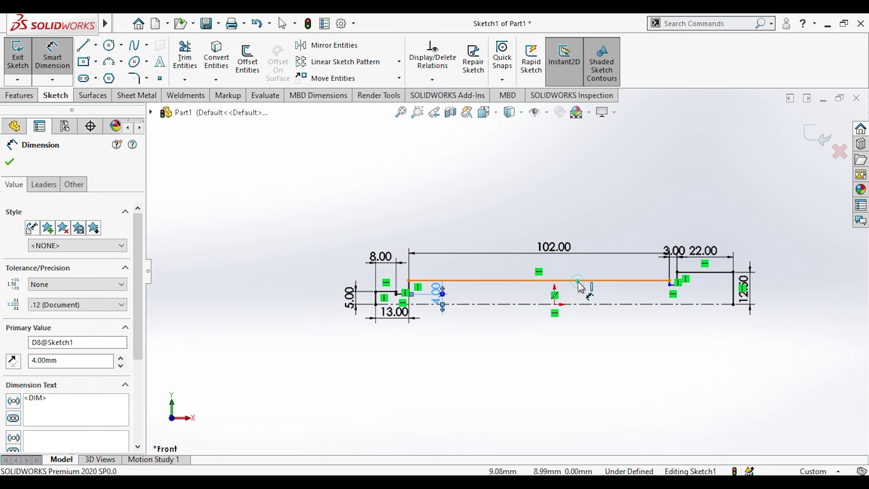
left_click(583, 303)
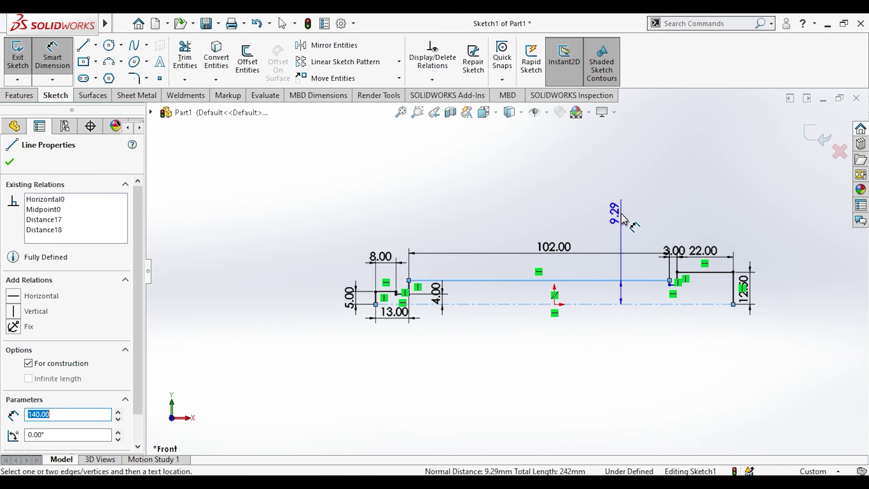
left_click(620, 215)
type("13/2")
key("Return")
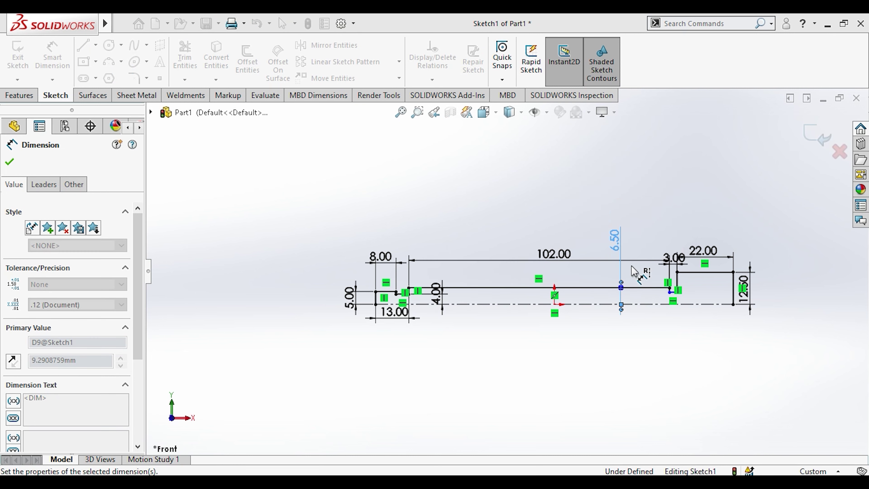
Dimension the narrow neck's edge beside the head as 4 mm from the centerline.
scroll(665, 274, "down", 5)
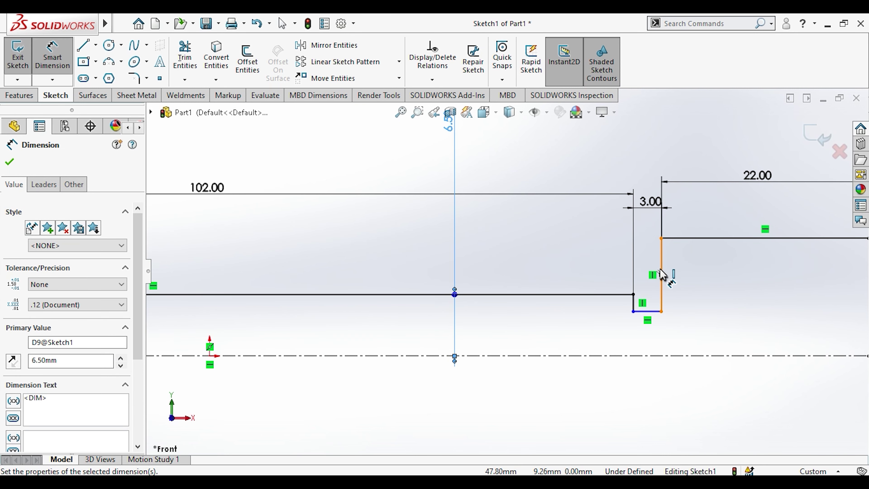
scroll(655, 281, "down", 3)
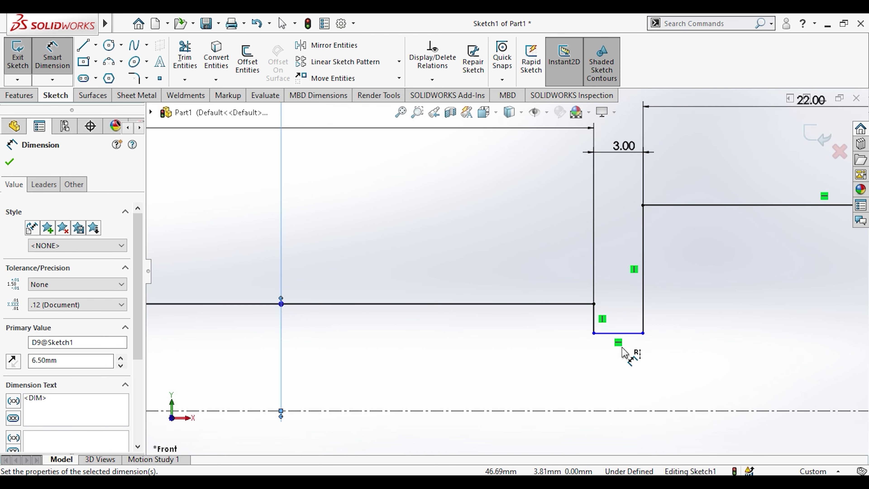
left_click(629, 334)
left_click(524, 359)
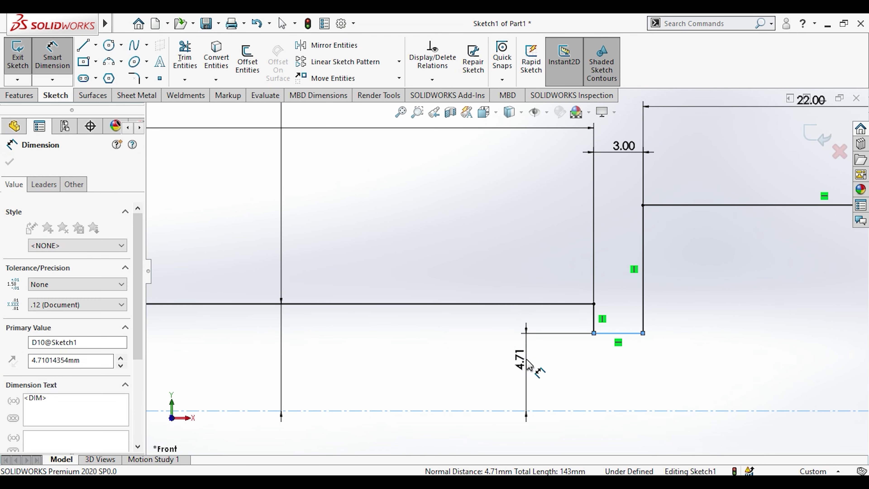
type("4")
left_click(489, 372)
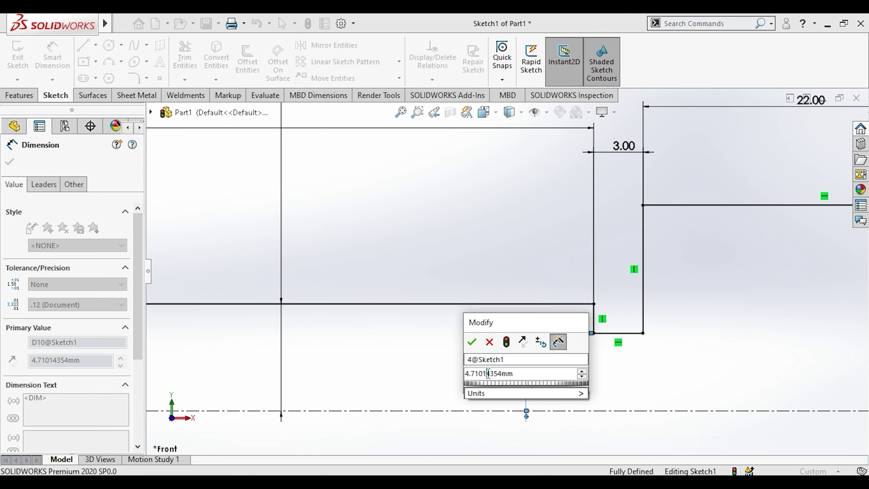
double_click(488, 374)
type("4")
key("Return")
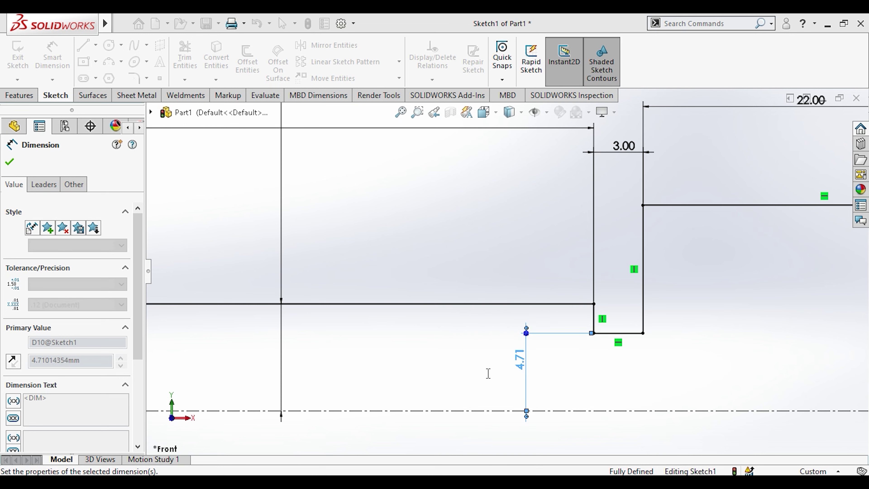
scroll(489, 368, "up", 6)
key("Escape")
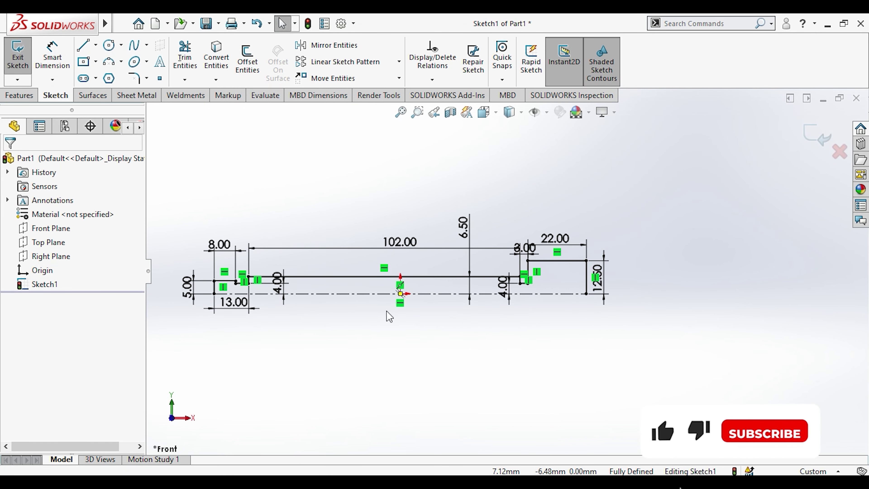
Change the centerline into a solid line to close the profile, and revolve it 360° around that line.
left_click(325, 294)
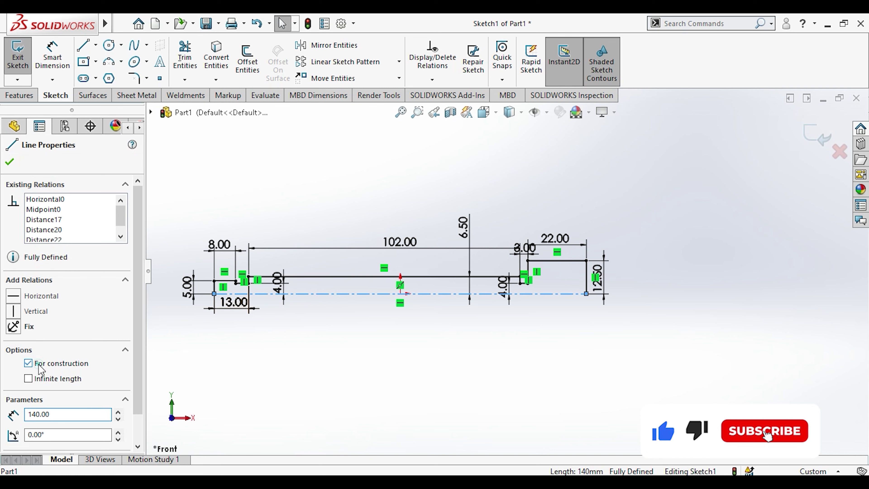
left_click(364, 361)
left_click(20, 95)
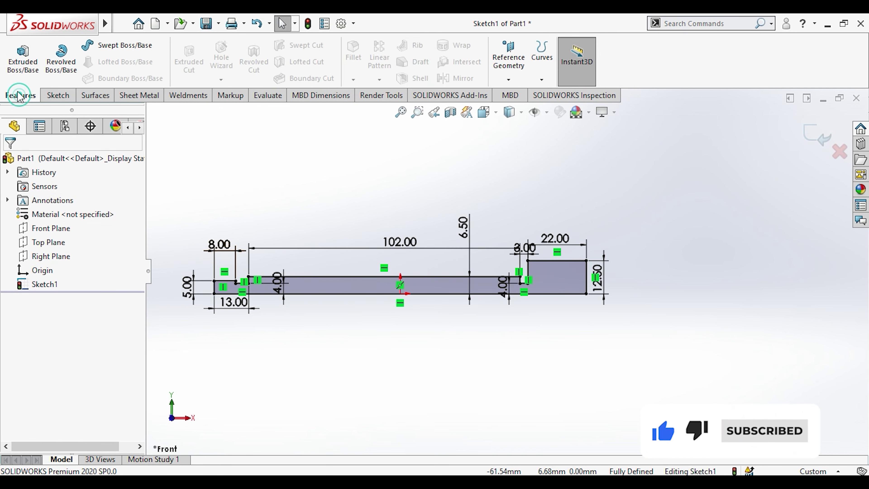
left_click(56, 72)
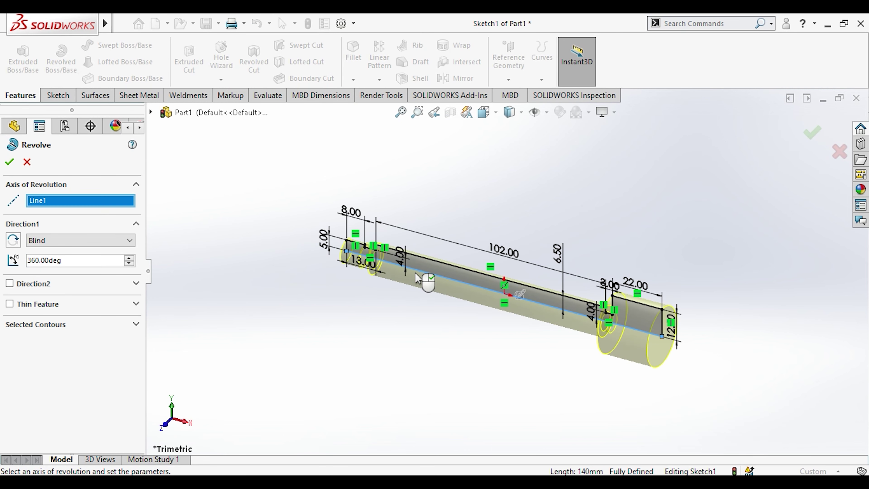
left_click(9, 162)
Start a sketch on the Top Plane and draw a circle about 4.8 mm in diameter centred where the left end section meets its neck.
scroll(506, 284, "up", 3)
scroll(514, 283, "down", 5)
middle_click_drag(512, 278, 553, 334)
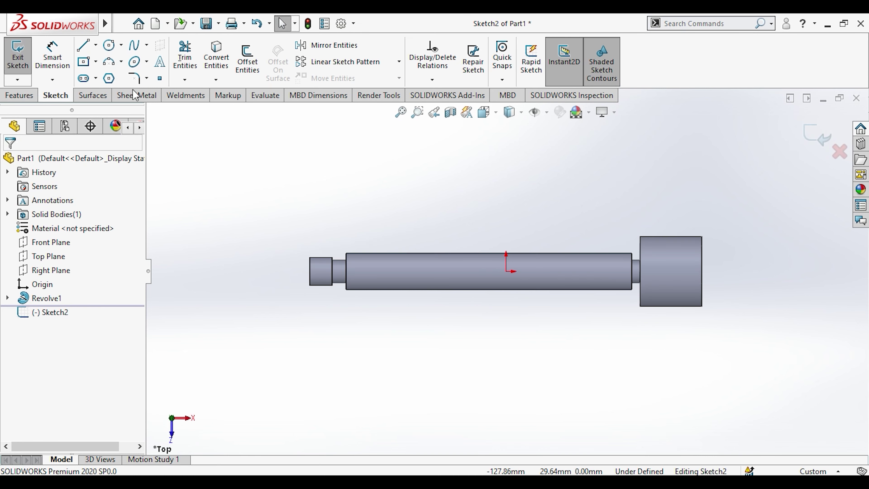
left_click(109, 46)
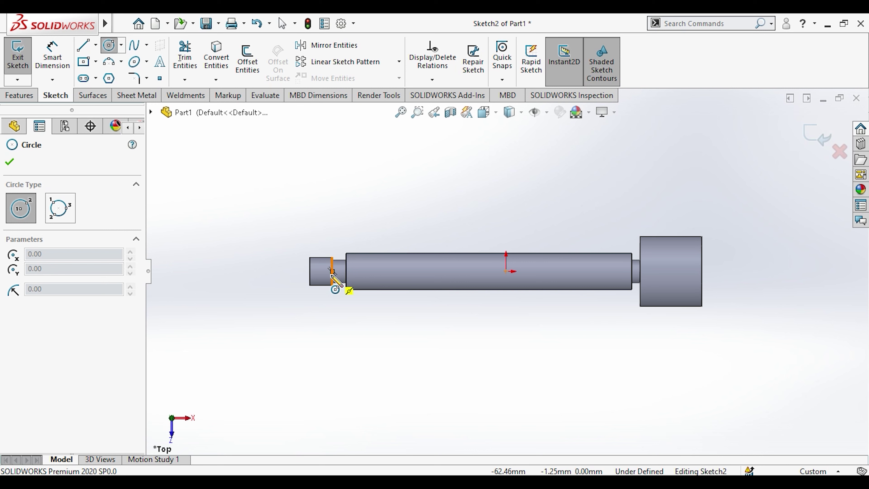
scroll(330, 268, "down", 3)
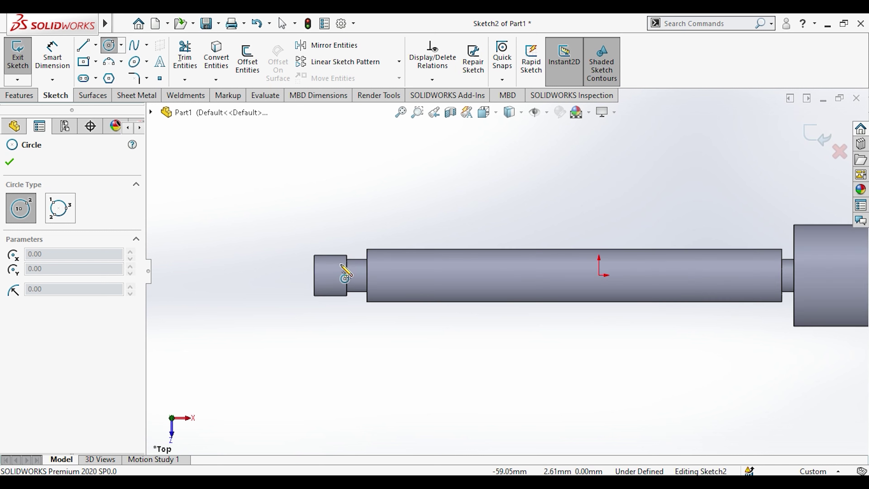
left_click(354, 276)
left_click(359, 292)
Draw a second circle about 12 mm in diameter on the screw head, centred level with the origin.
scroll(428, 293, "up", 3)
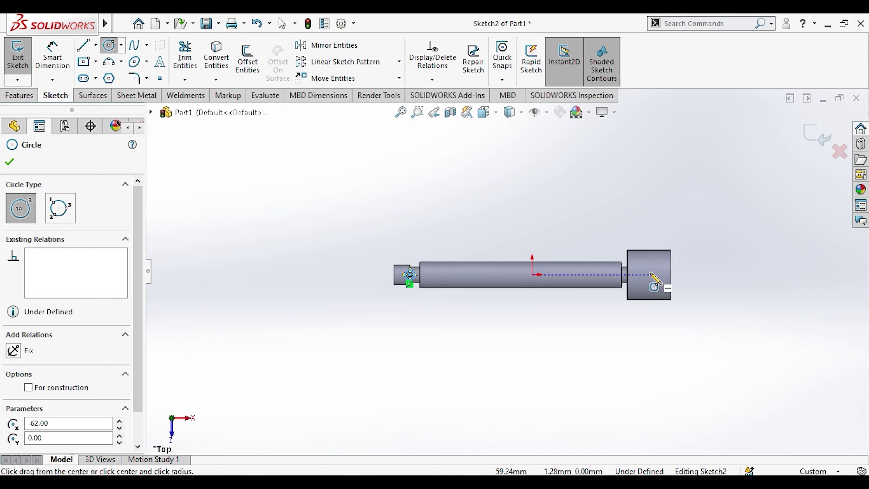
left_click(649, 275)
left_click(657, 284)
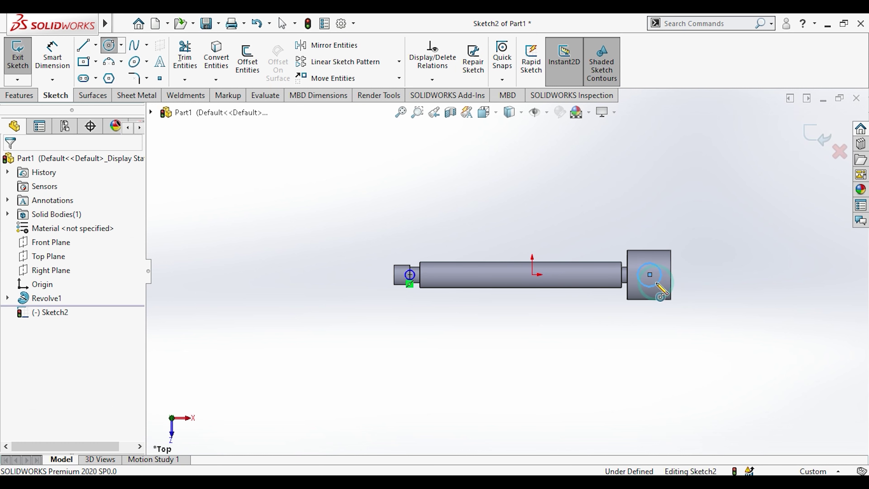
Dimension the diameter of the circle at the left neck as 5 mm.
left_click(53, 57)
scroll(393, 267, "down", 3)
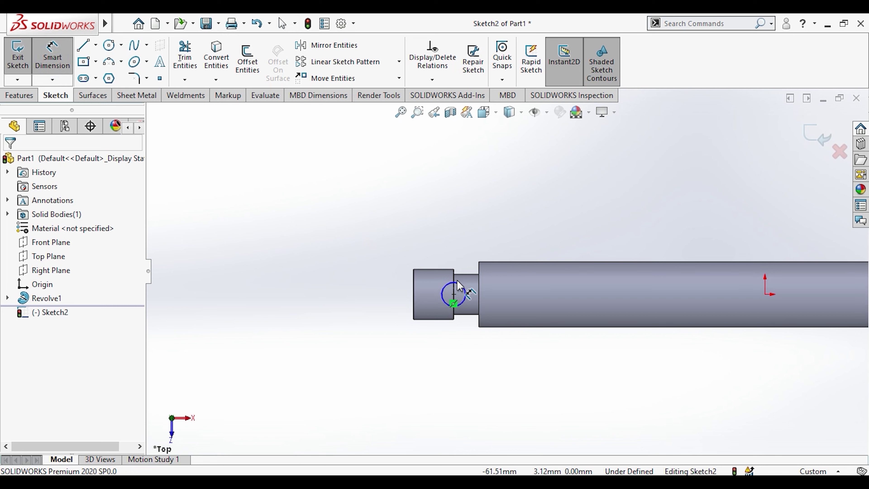
left_click(458, 264)
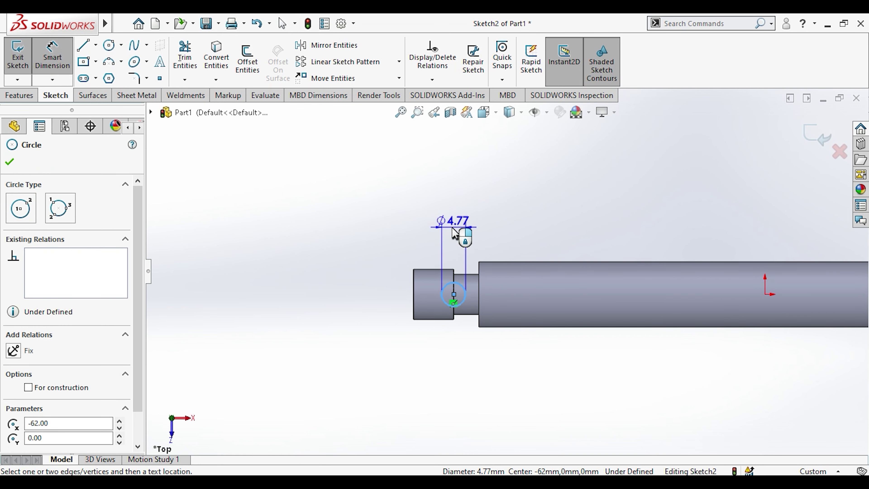
left_click(455, 234)
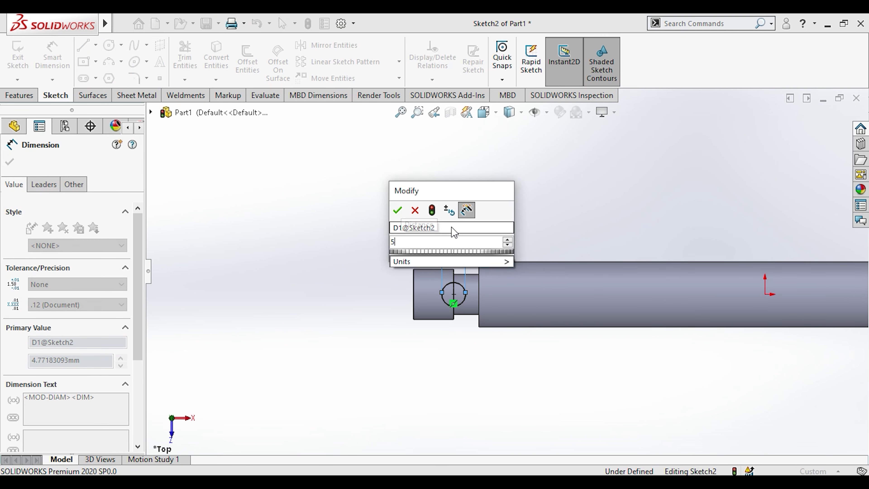
key("Escape")
Dimension the diameter of the circle on the screw head as 10 mm.
scroll(449, 241, "up", 6)
scroll(649, 267, "down", 4)
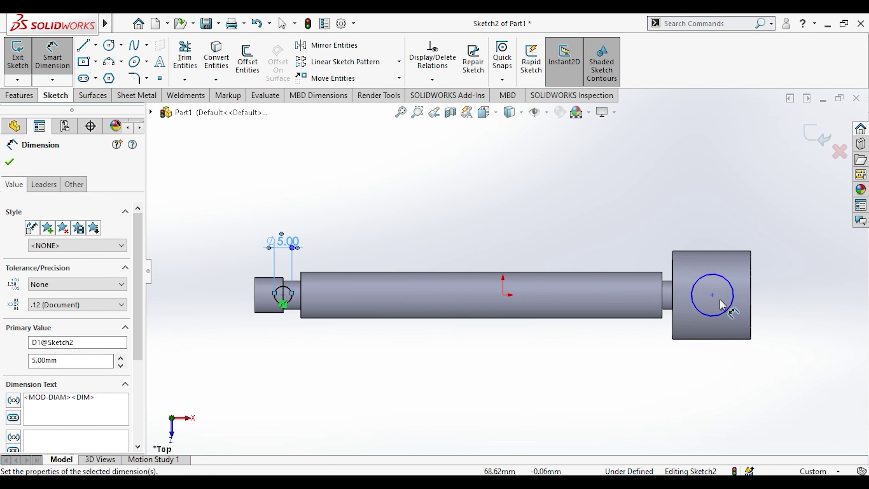
scroll(718, 301, "down", 1)
scroll(719, 301, "up", 1)
left_click(701, 302)
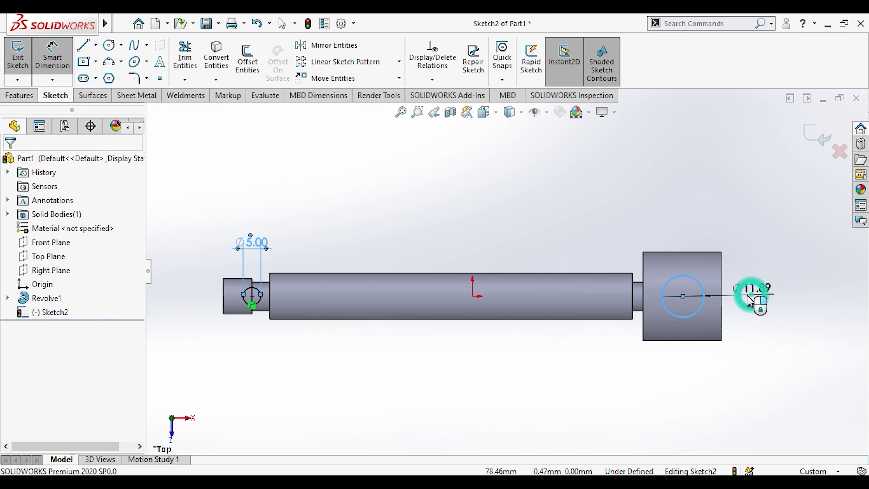
left_click(747, 297)
type("1")
key("Return")
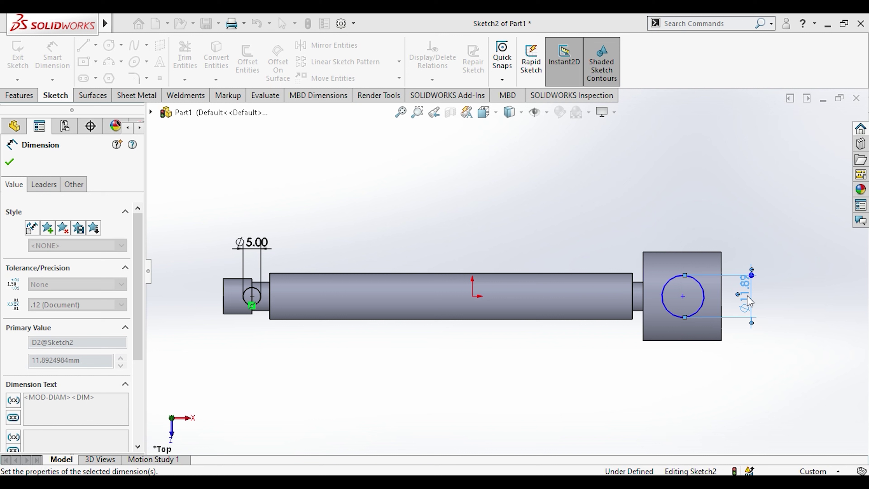
key("Escape")
left_click(95, 45)
left_click(103, 77)
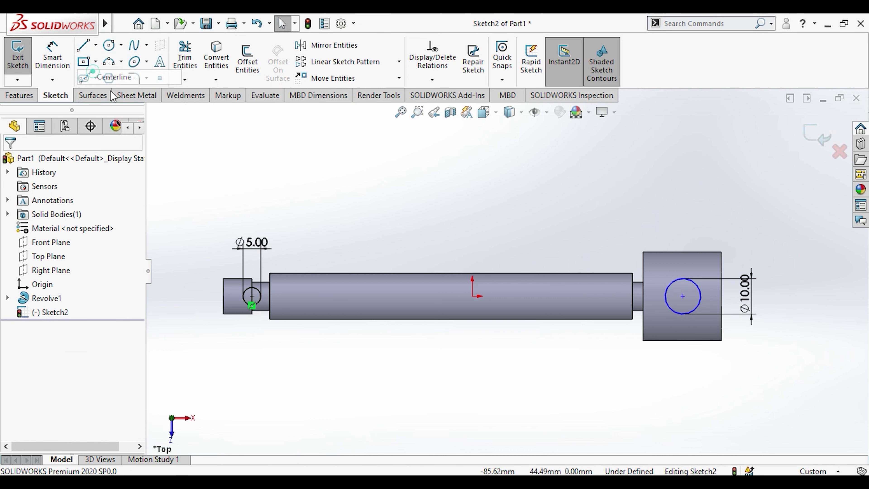
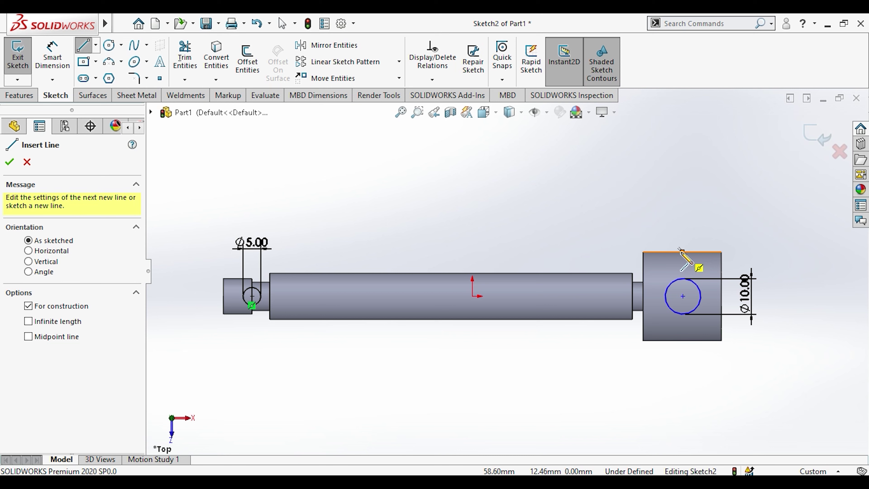
key("Escape")
Dimension the distance from the head circle's centre to the head's right end edge as 11 mm.
left_click(51, 69)
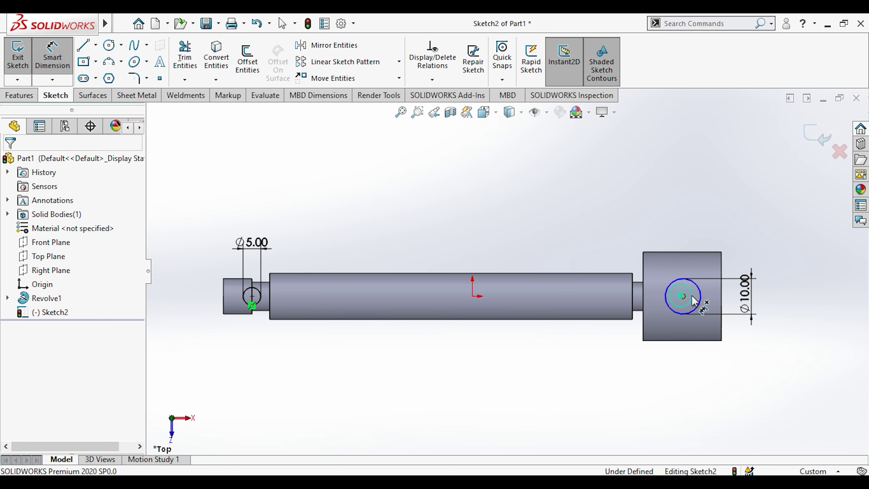
left_click(692, 297)
left_click(695, 222)
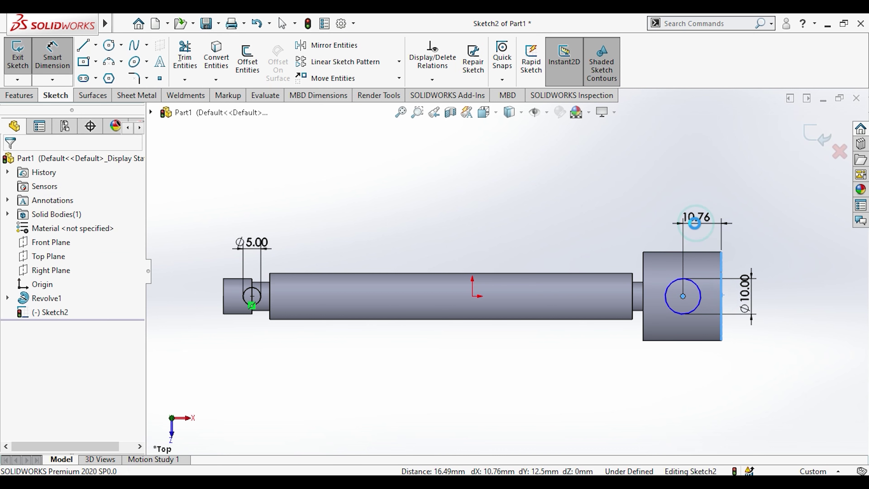
type("11")
key("Return")
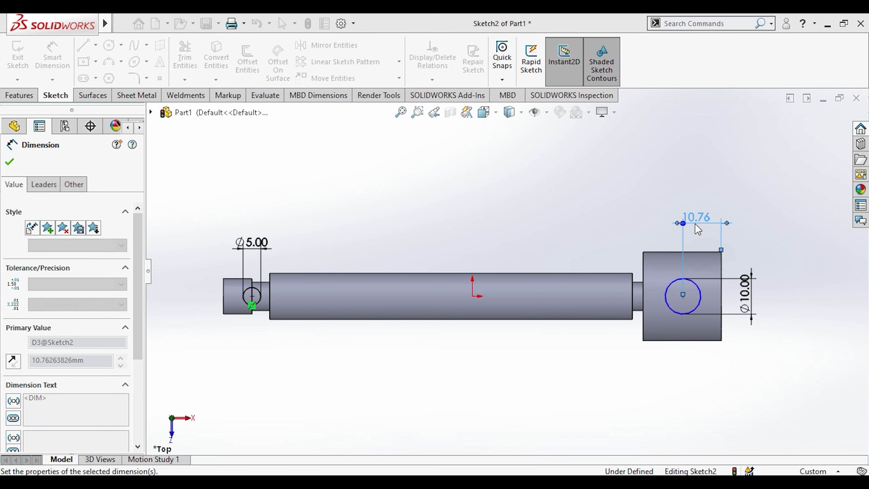
key("Escape")
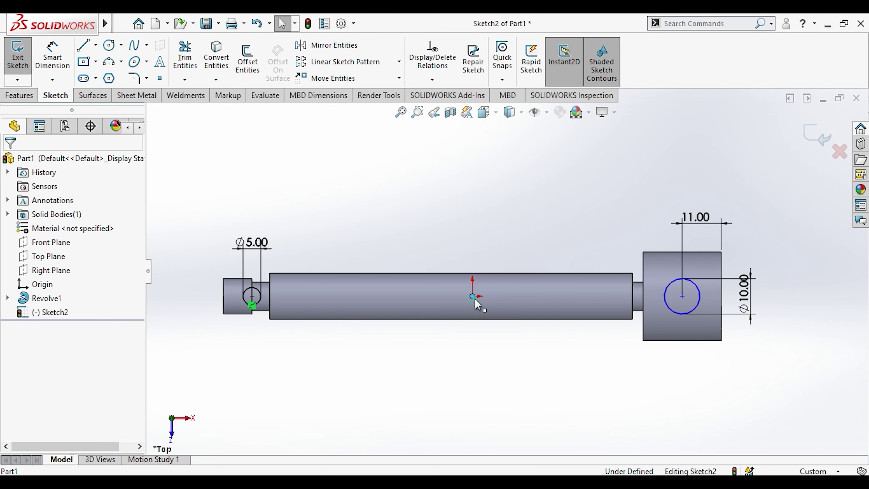
Add a horizontal relation between the origin and the centre of the head circle.
left_click(472, 296)
left_click(682, 296, "ctrl")
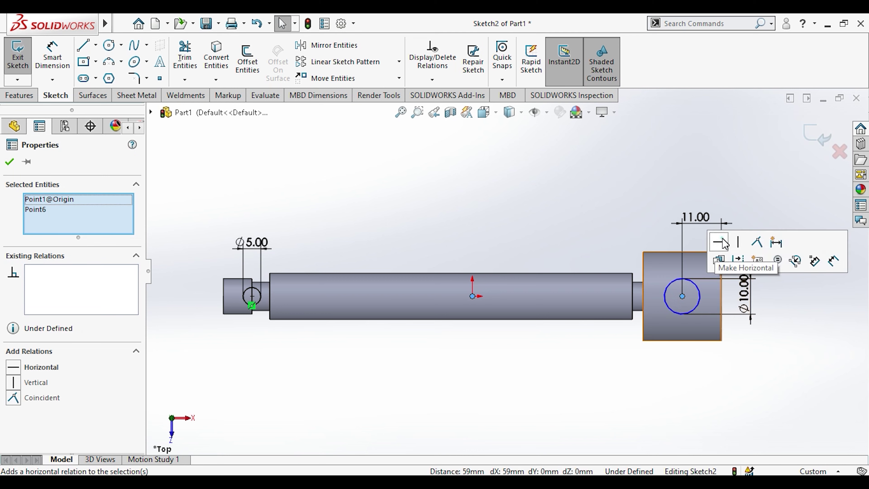
left_click(719, 259)
Cut both circles through the screw with an Extruded Cut set to Through All - Both.
left_click(19, 95)
left_click(189, 58)
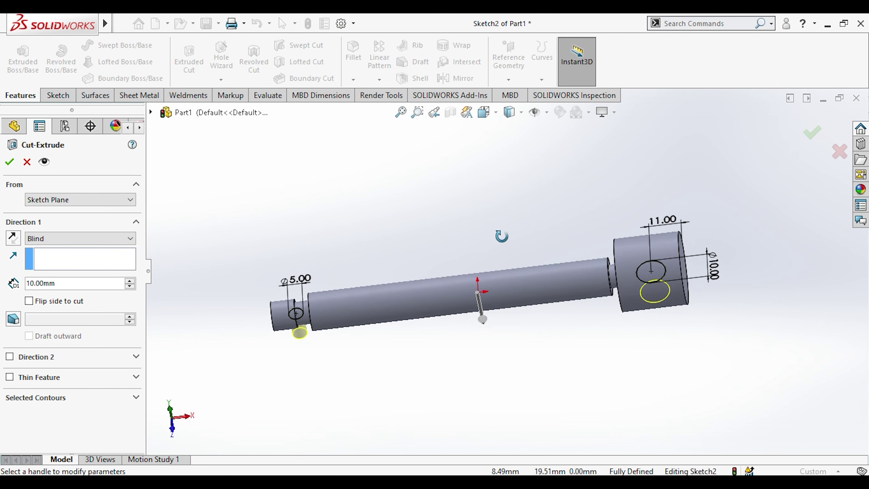
left_click(85, 238)
left_click(91, 267)
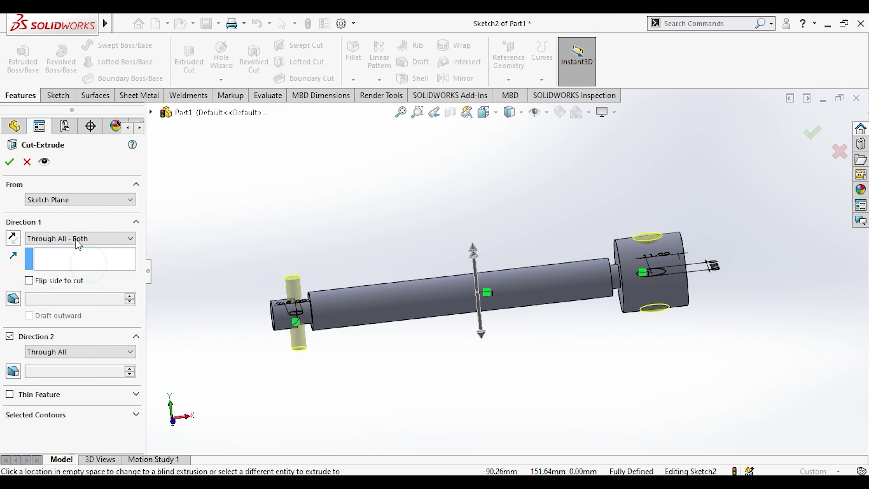
left_click(9, 163)
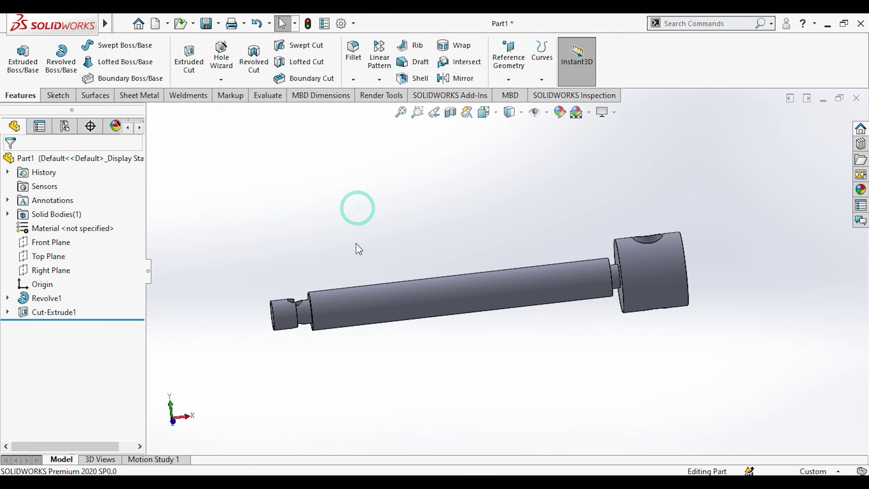
In the new handle part, start a sketch on the Front Plane and draw a horizontal centerline just below the origin.
left_click(56, 228)
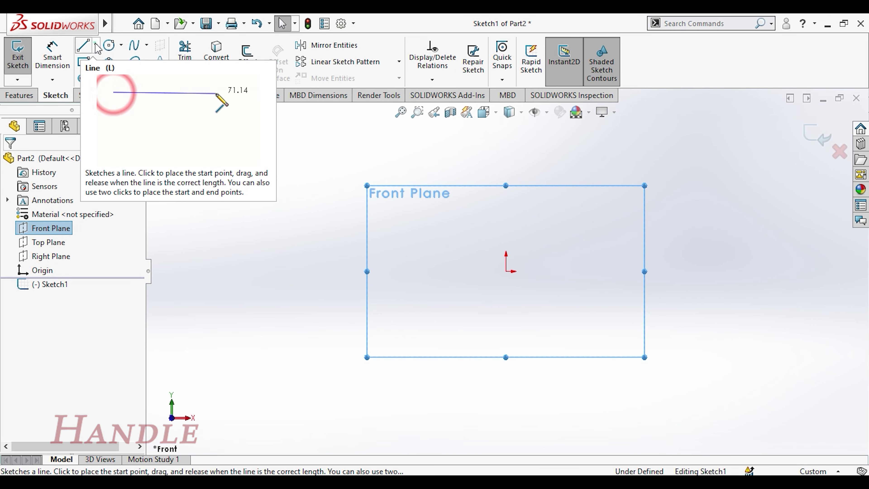
left_click(95, 45)
left_click(106, 75)
left_click(340, 278)
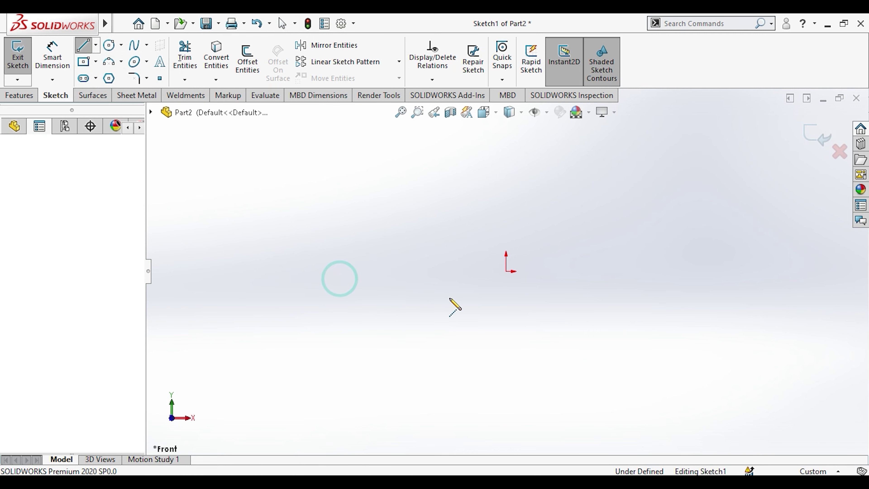
left_click(612, 278)
key("Escape")
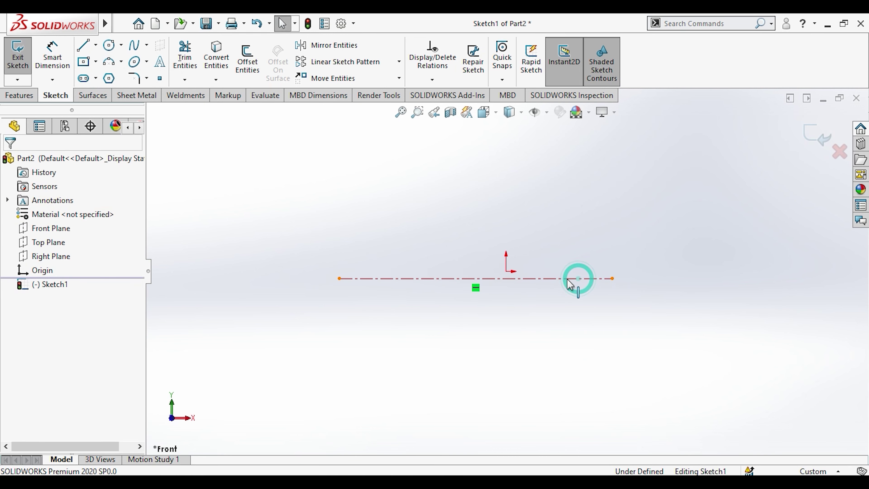
Add a midpoint relation so the centerline is centred on the origin.
left_click(568, 279)
left_click(506, 271, "ctrl")
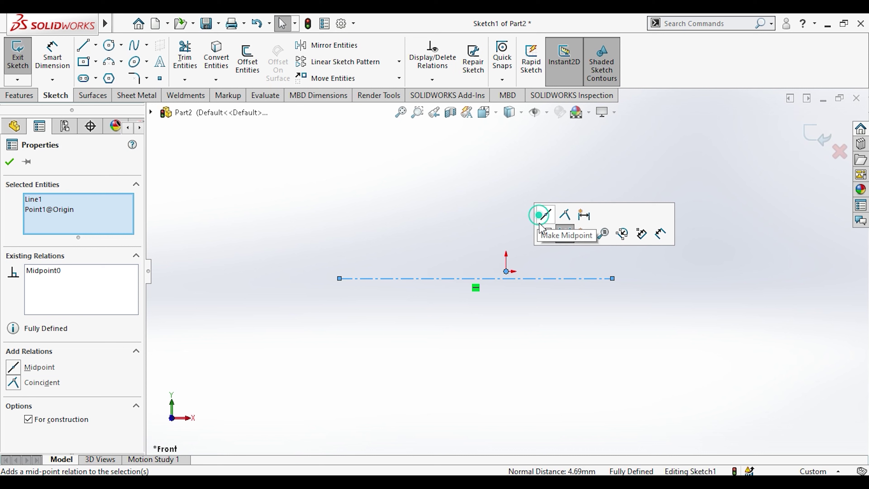
left_click(539, 215)
Draw a stepped half-profile above the centerline from end to end, with ends about 12.4 mm high and a raised middle section.
key("l")
left_click(339, 271)
left_click(339, 252)
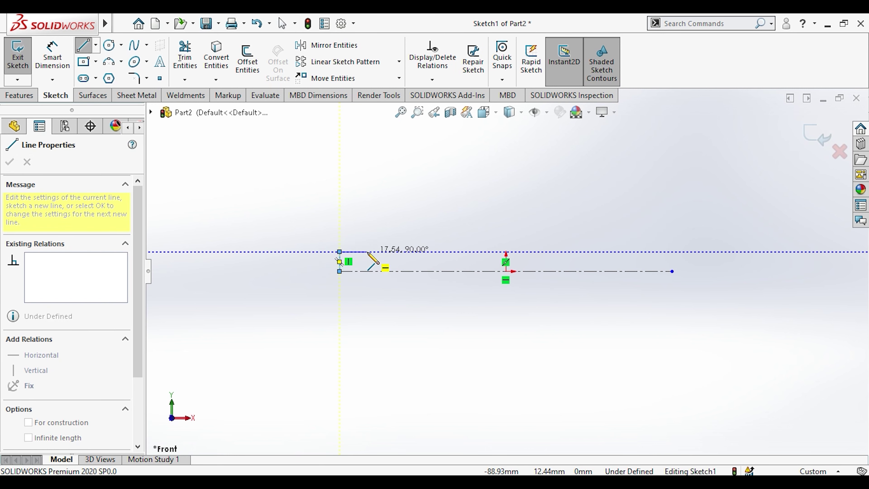
double_click(367, 252)
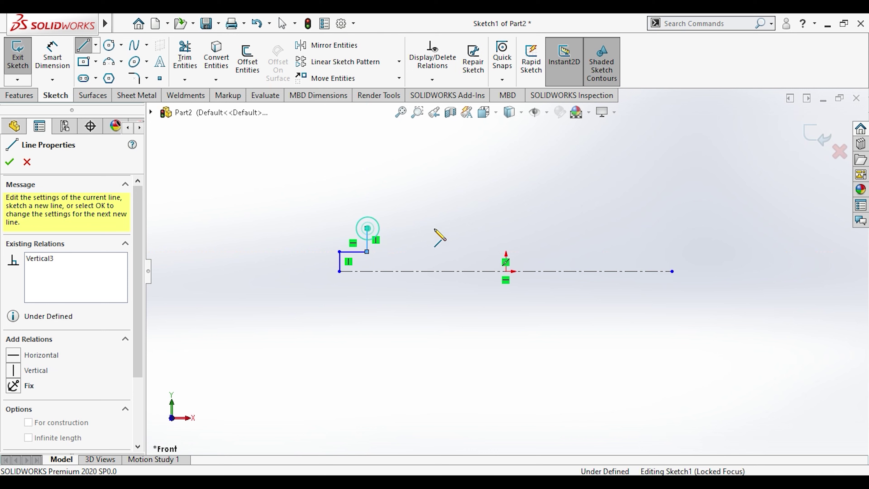
left_click(366, 251)
left_click(366, 229)
left_click(613, 228)
left_click(614, 252)
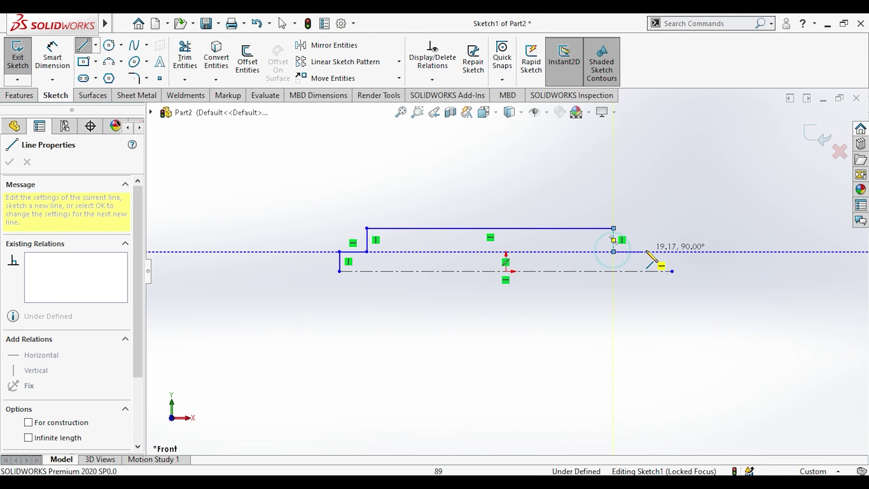
left_click(671, 252)
left_click(672, 272)
key("Escape")
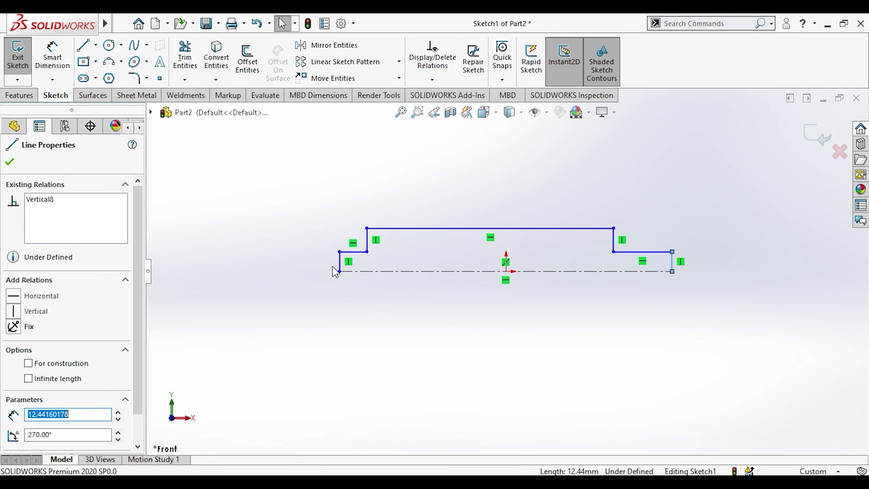
Make the two vertical end lines of the profile equal in length.
left_click(342, 269)
left_click(475, 208)
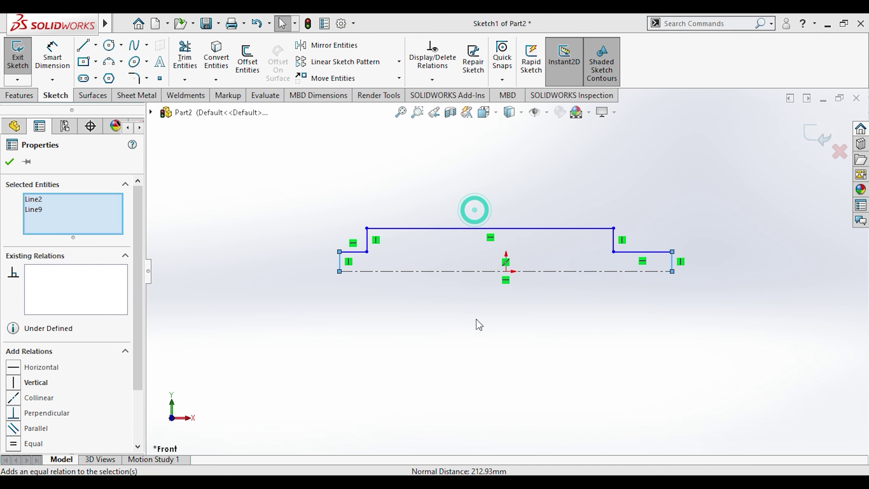
left_click(511, 253)
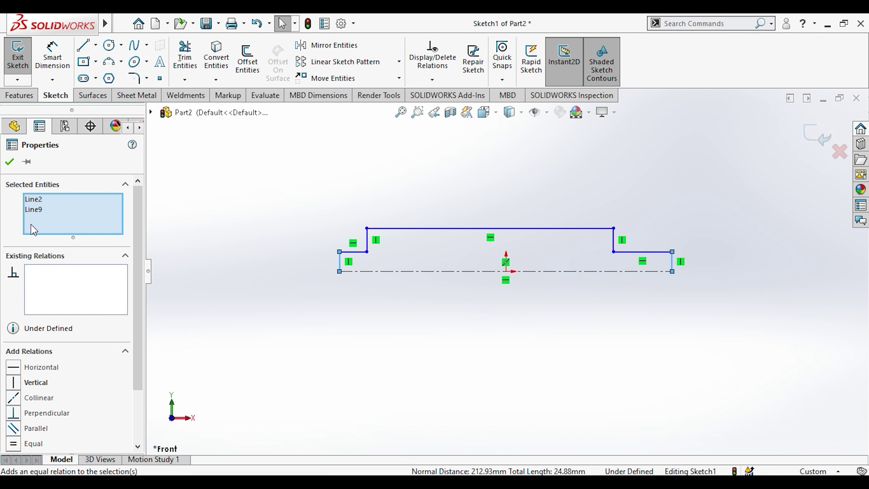
left_click(330, 359)
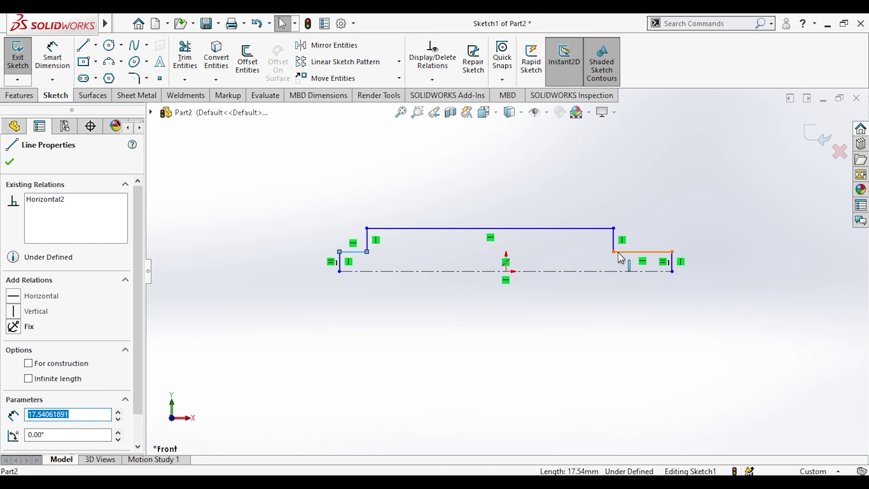
Make the horizontal lines of the two lower end steps equal in length.
left_click(618, 252, "ctrl")
left_click(750, 195)
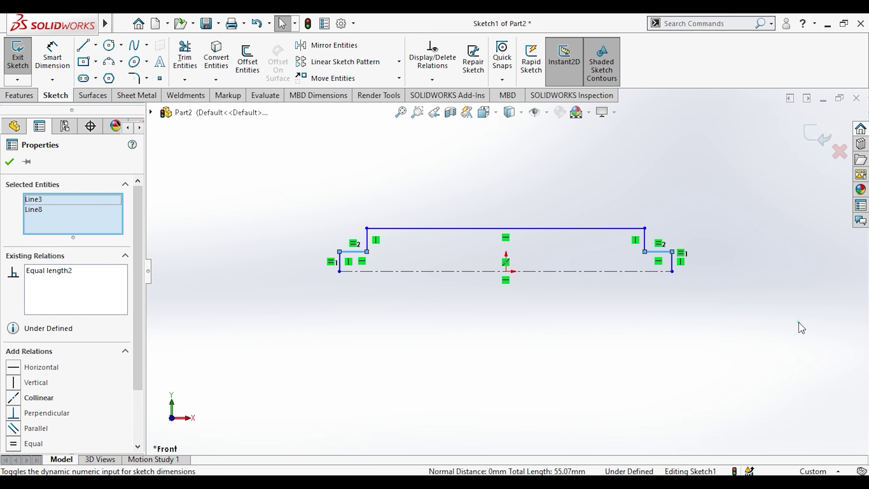
left_click(797, 323)
Dimension the horizontal line of the left end step as 13 mm.
left_click(52, 67)
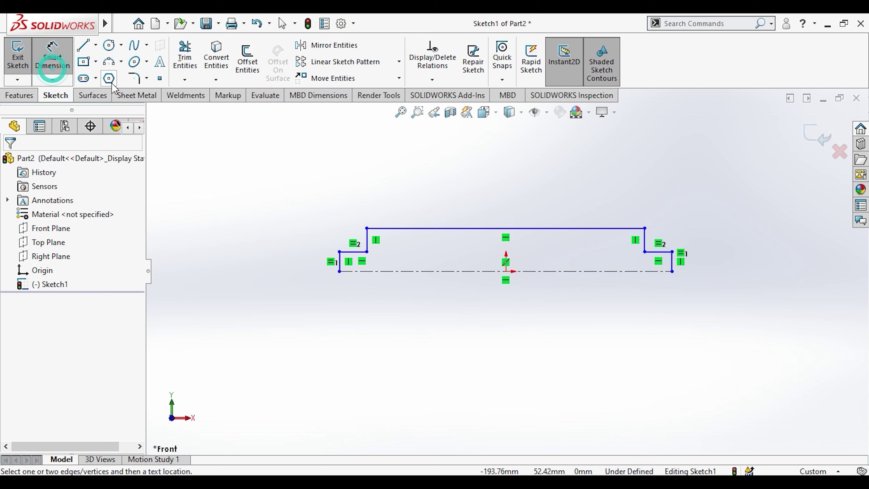
scroll(367, 192, "down", 2)
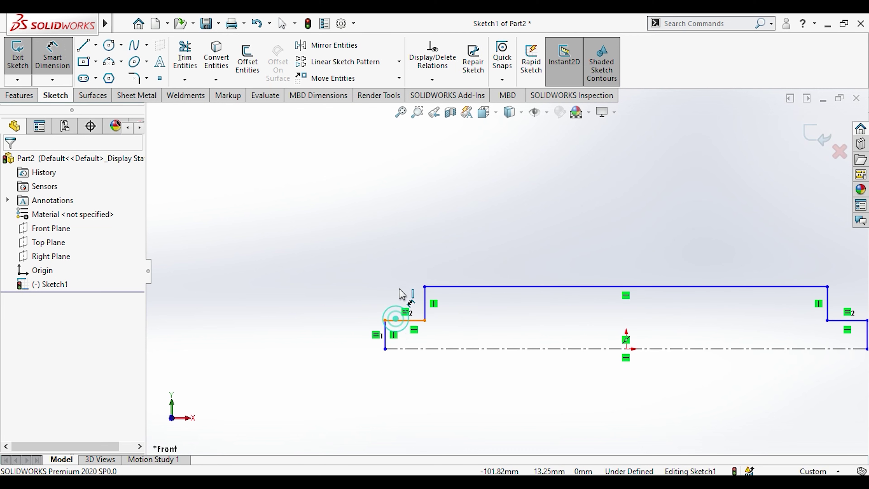
left_click(403, 320)
left_click(405, 246)
type("1")
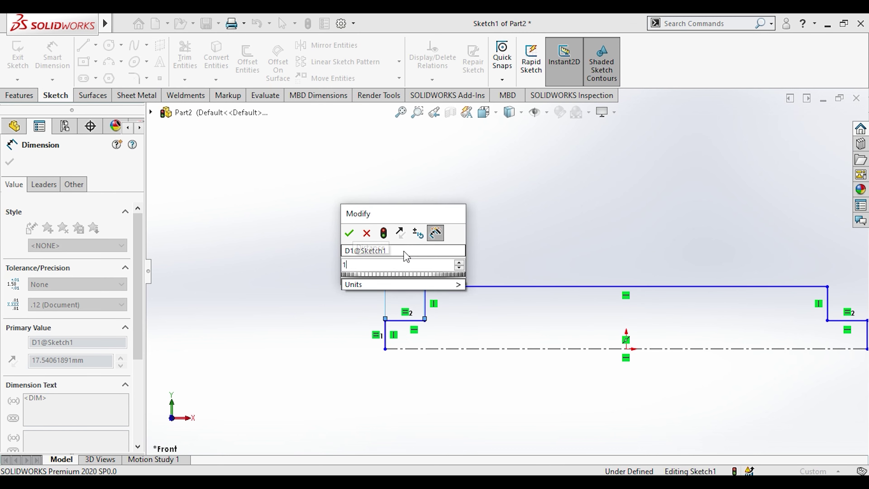
type("3")
key("Return")
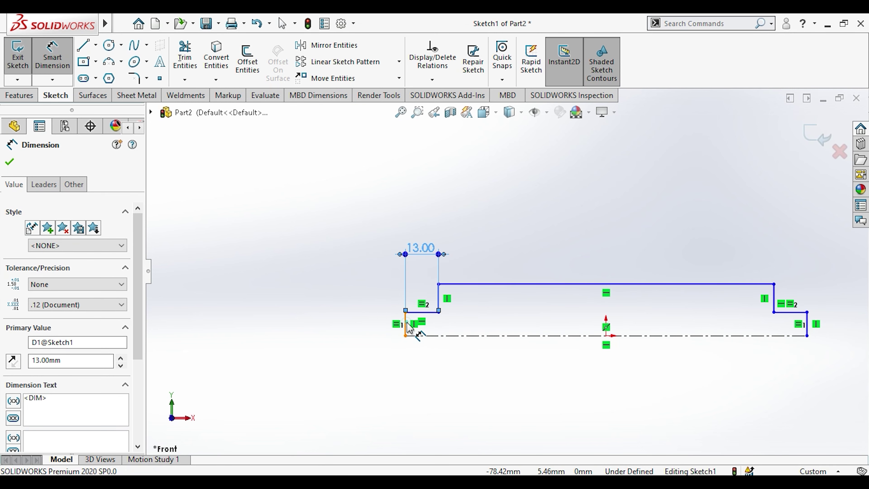
Dimension the height of the profile's left end line as 4 mm.
left_click(407, 324)
left_click(344, 351)
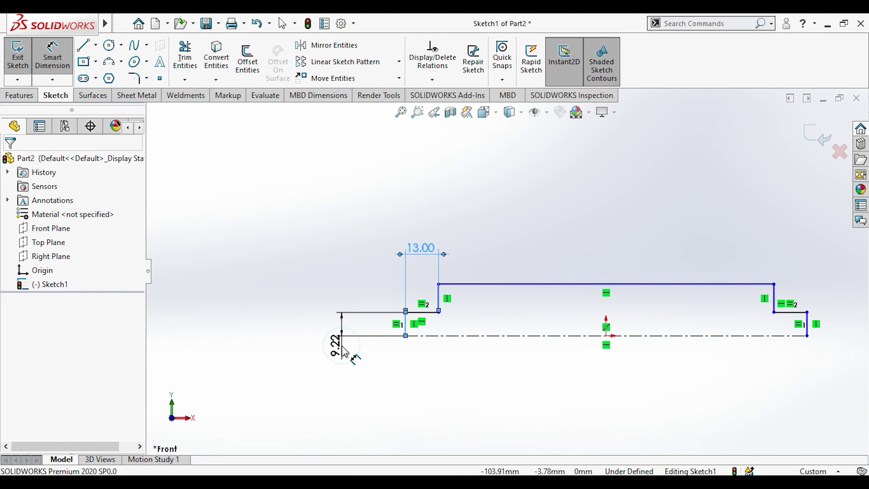
type("4")
key("Return")
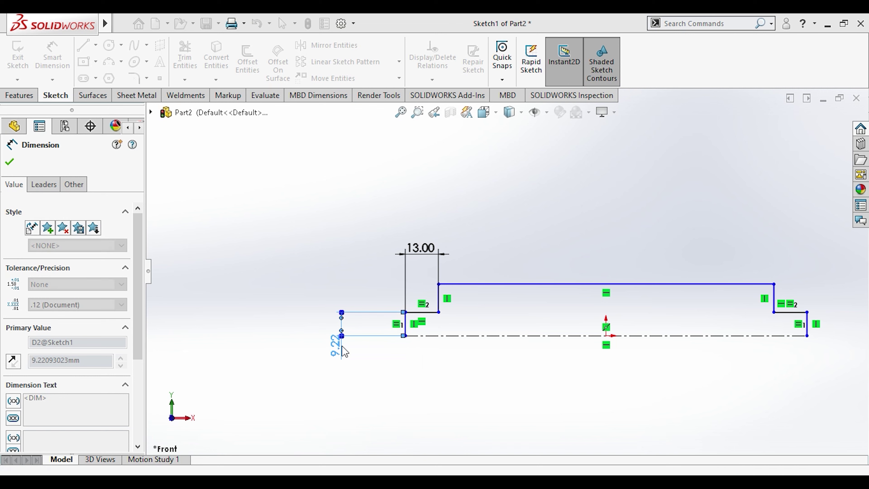
Examine the upper corner of the left end step up close and test whether its endpoint can be moved.
scroll(423, 330, "down", 6)
scroll(531, 336, "down", 6)
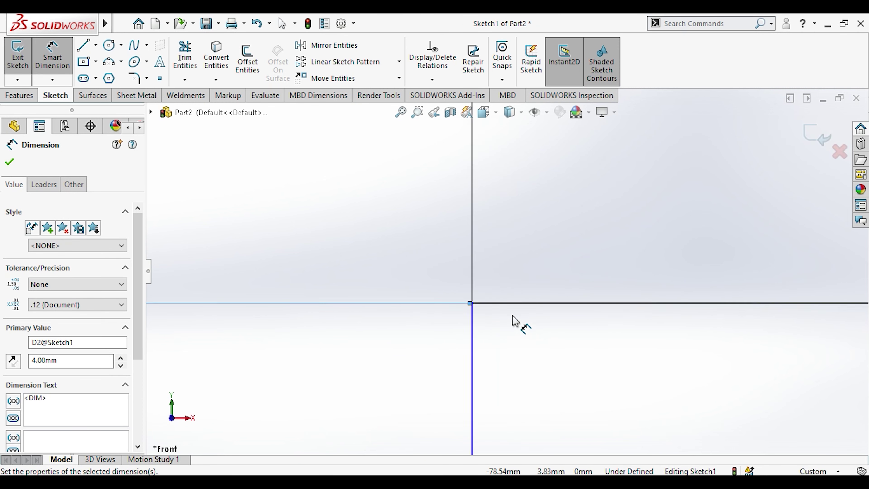
key("Escape")
left_click(409, 277)
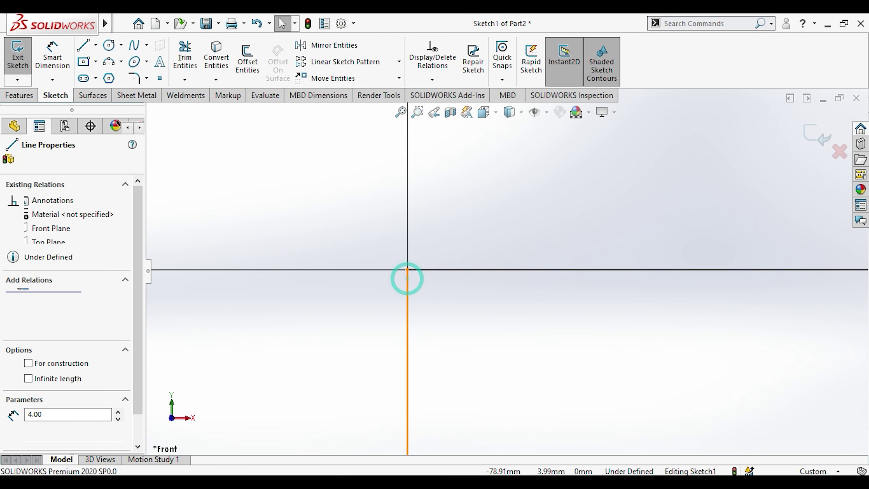
left_click_drag(408, 271, 451, 270)
left_click(541, 344)
scroll(538, 311, "up", 8)
scroll(788, 247, "down", 3)
left_click(442, 383)
Dimension the length of the profile's long upper horizontal line as 79 mm.
left_click(65, 57)
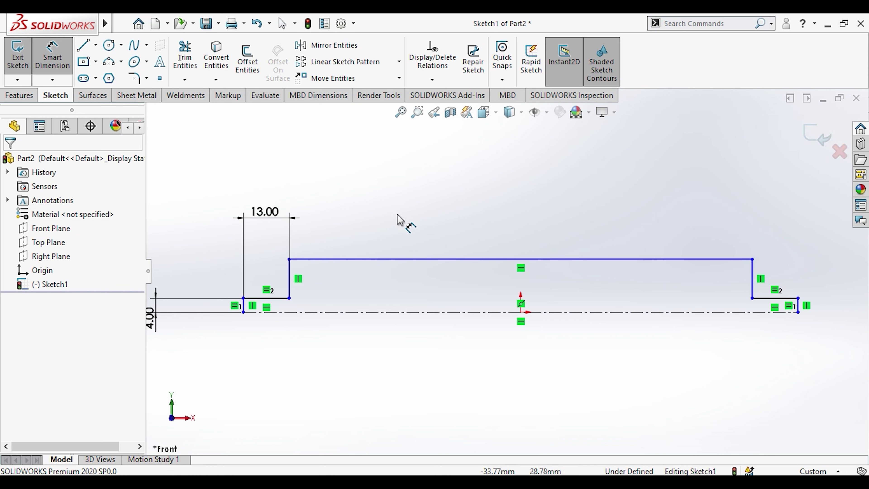
left_click(388, 259)
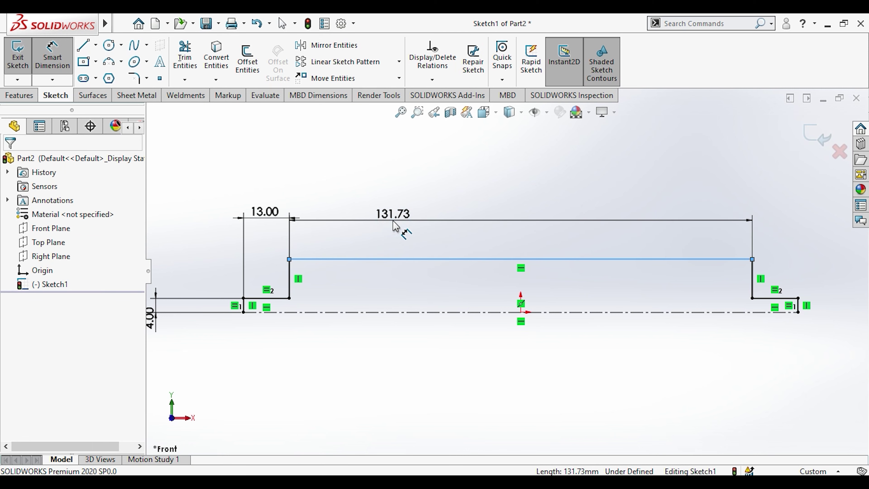
left_click(397, 227)
type("79")
key("Return")
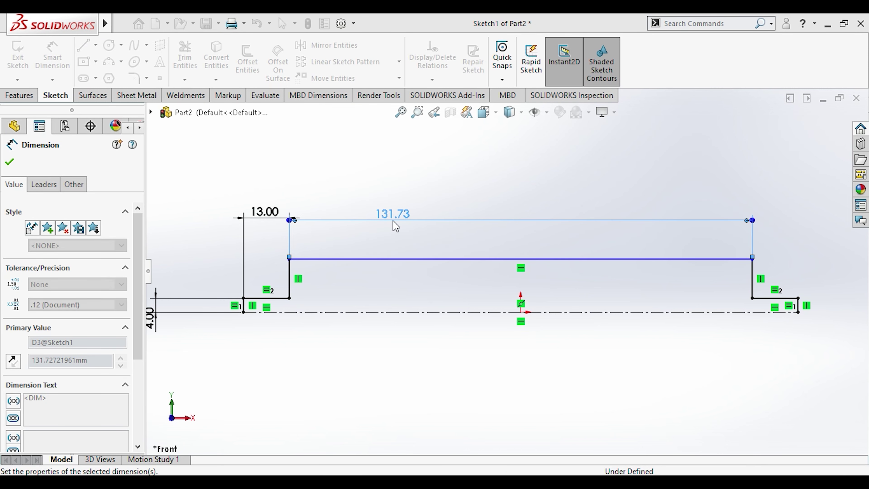
Dimension the distance between the long upper line and the horizontal centerline as 5 mm.
left_click(421, 310)
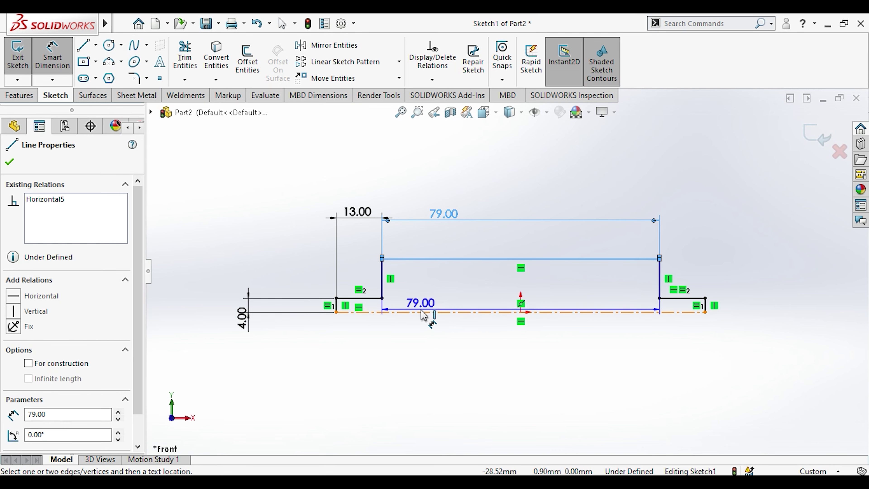
left_click(440, 299)
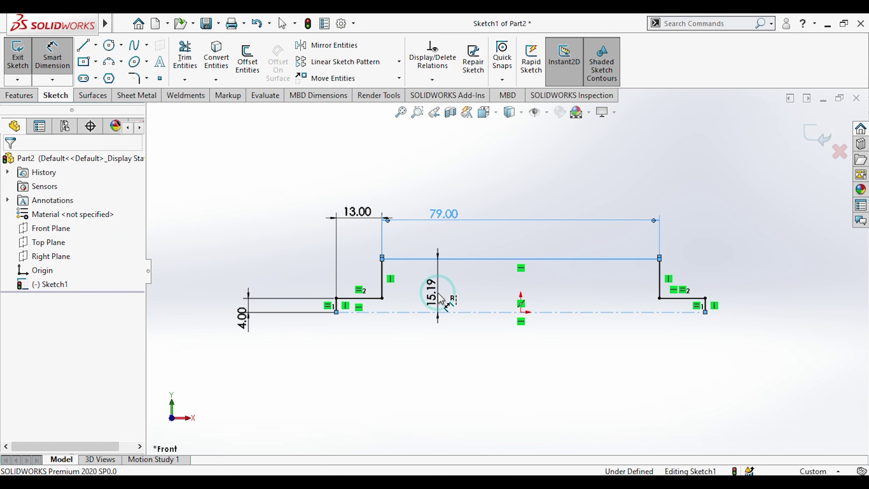
key("Return")
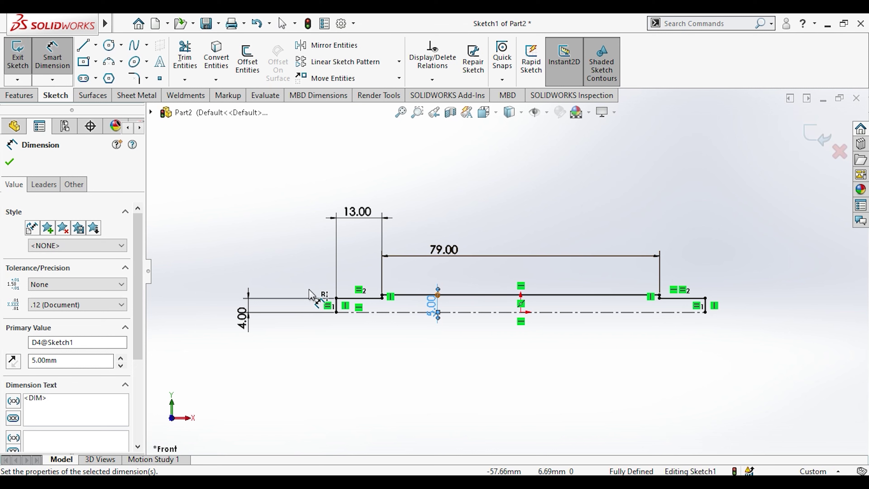
scroll(424, 295, "down", 3)
scroll(454, 304, "up", 3)
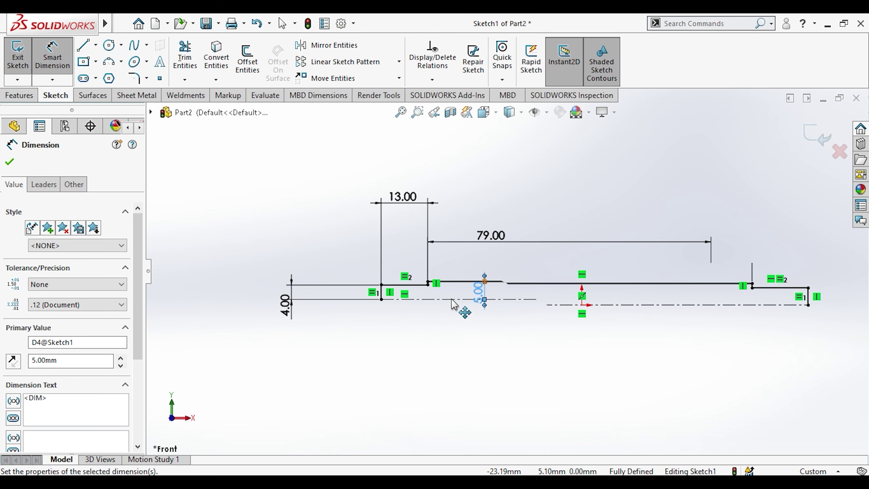
key("Escape")
scroll(653, 267, "down", 1)
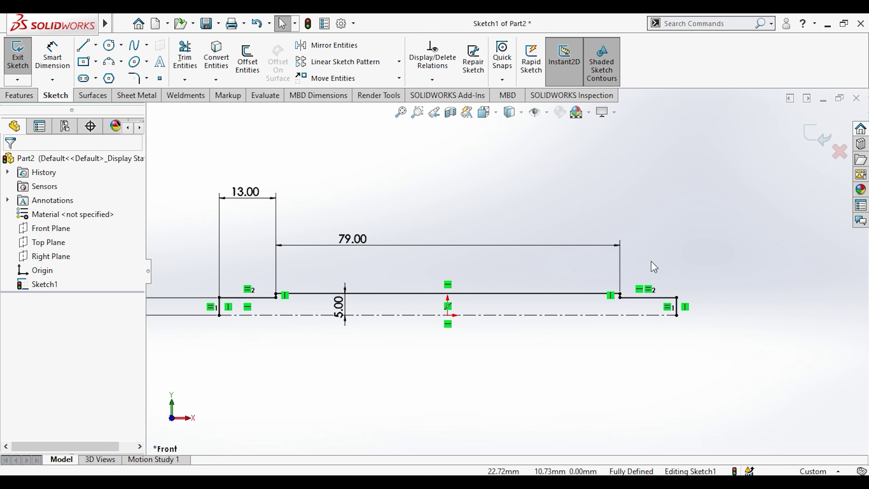
Convert the horizontal construction centerline into a solid line that closes the half-profile.
left_click(570, 316)
left_click(46, 365)
left_click(483, 369)
scroll(499, 369, "up", 2)
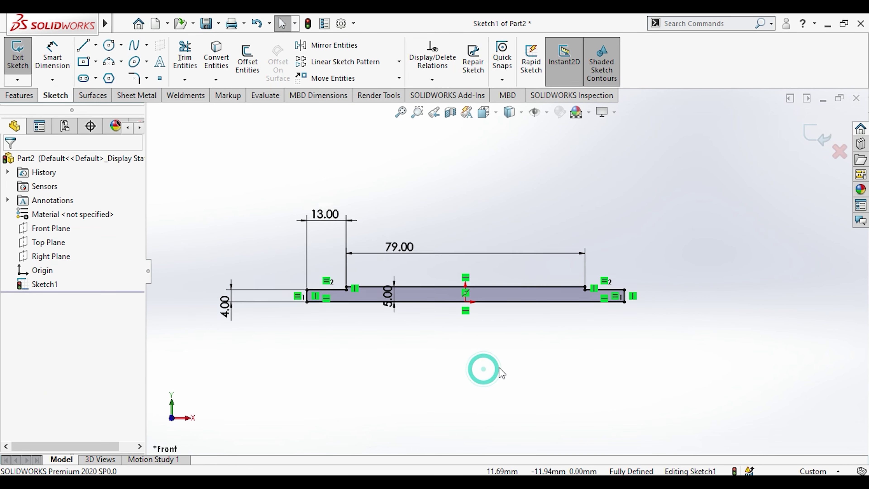
Revolve the closed half-profile 360 degrees about its long base line to form the solid handle.
left_click(20, 95)
left_click(61, 62)
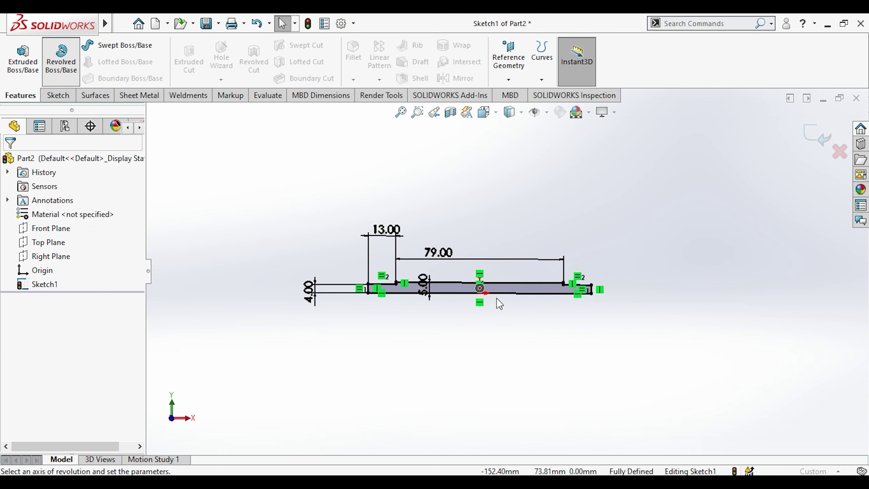
left_click(494, 306)
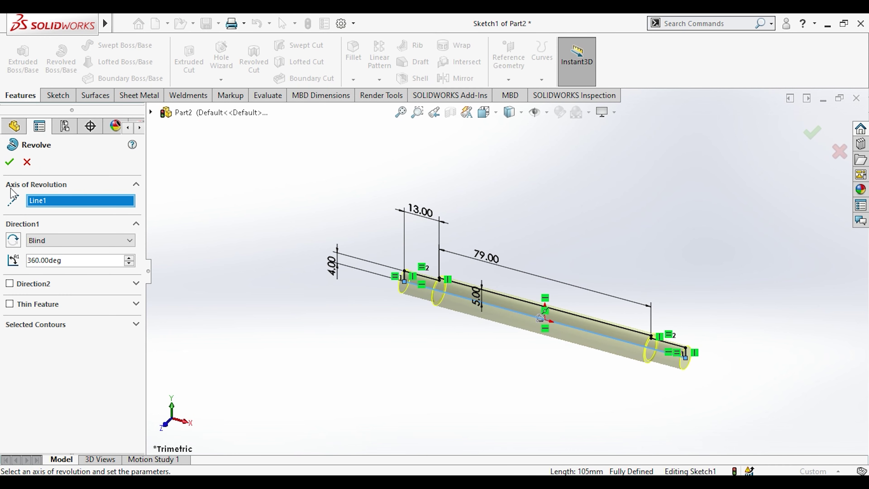
left_click(9, 161)
scroll(652, 326, "down", 4)
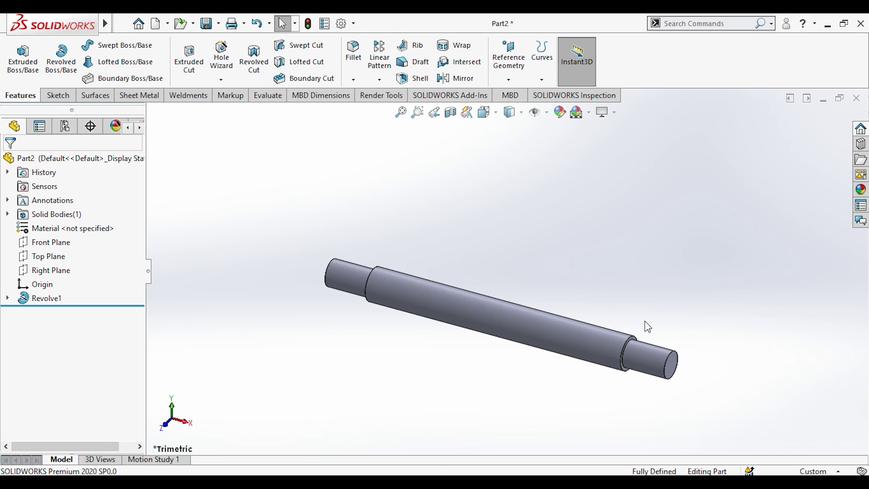
middle_click_drag(651, 325, 536, 303)
In the new empty part, start a sketch on the Front Plane and draw a near-vertical centerline about 91 mm long beside the origin.
left_click(46, 228)
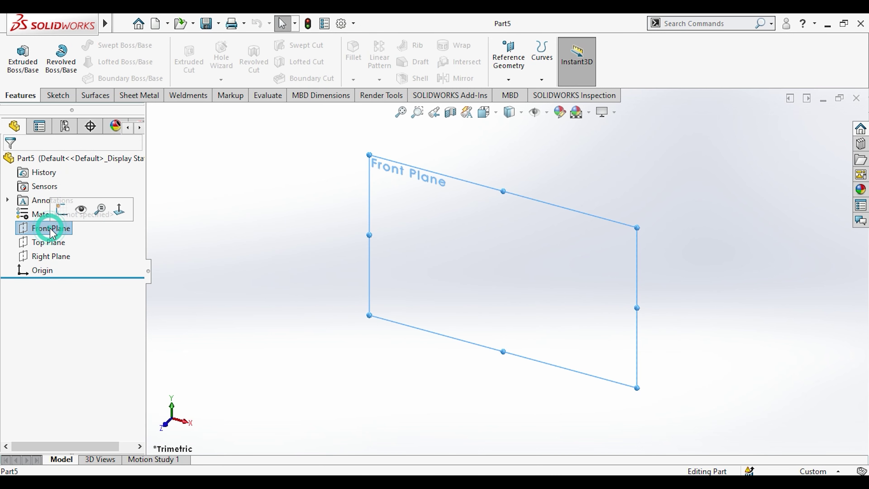
left_click(233, 192)
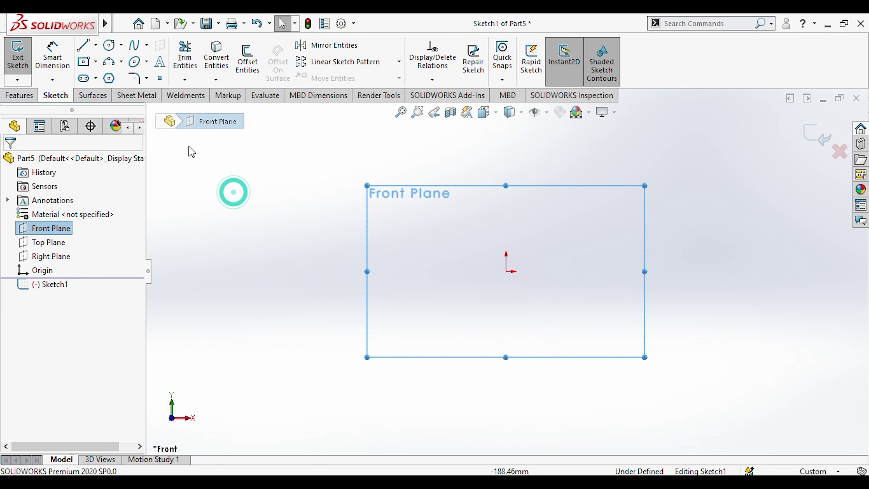
left_click(97, 44)
left_click(114, 73)
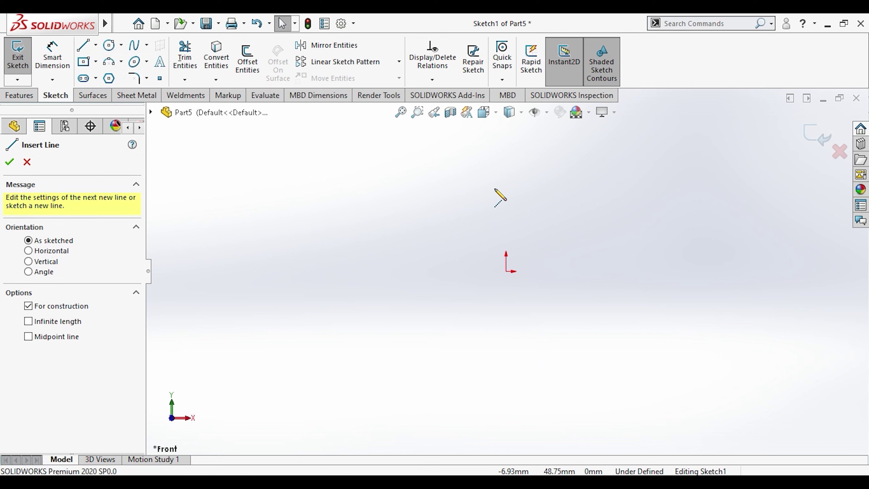
left_click(499, 179)
left_click(493, 341)
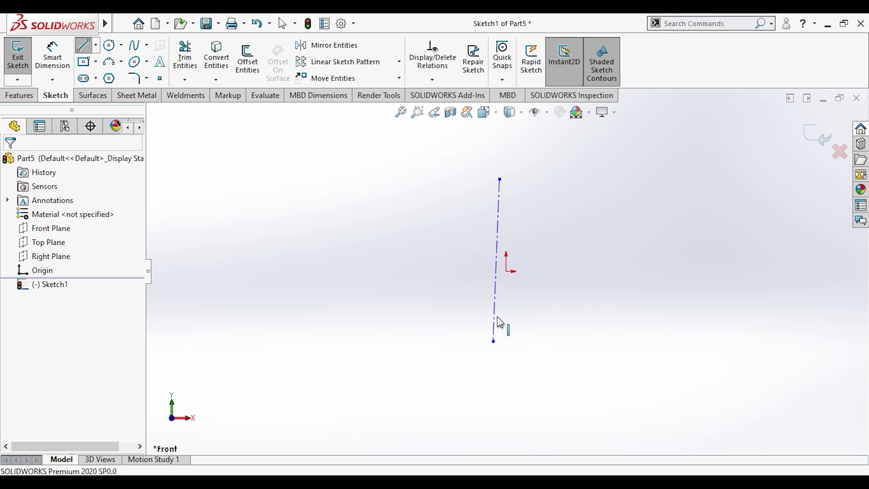
key("Escape")
Center the centerline on the origin with a Midpoint relation and make it vertical.
left_click(494, 306)
left_click(506, 271, "ctrl")
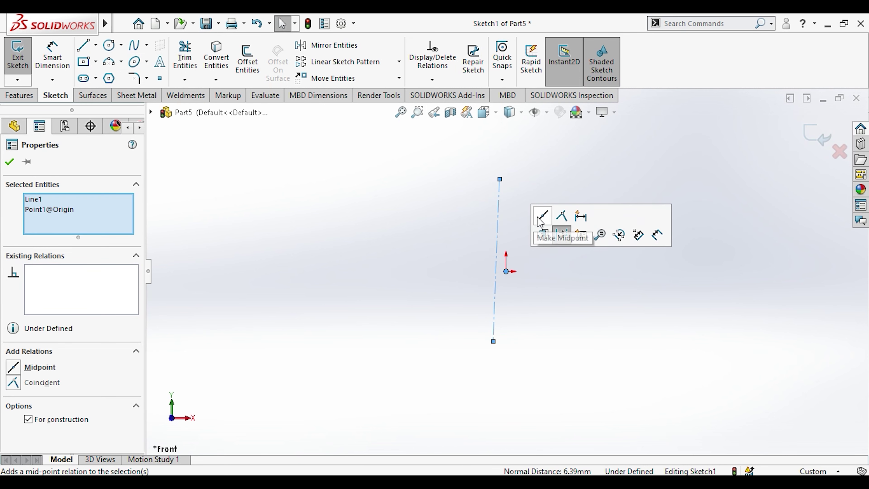
left_click(542, 216)
left_click(514, 241)
left_click(582, 202)
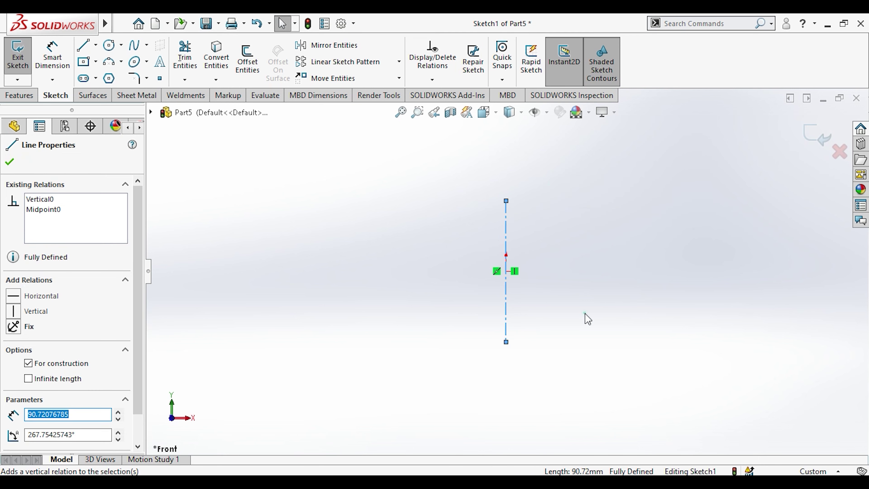
left_click(586, 316)
Dimension the vertical centerline's length as 15 mm.
left_click(52, 56)
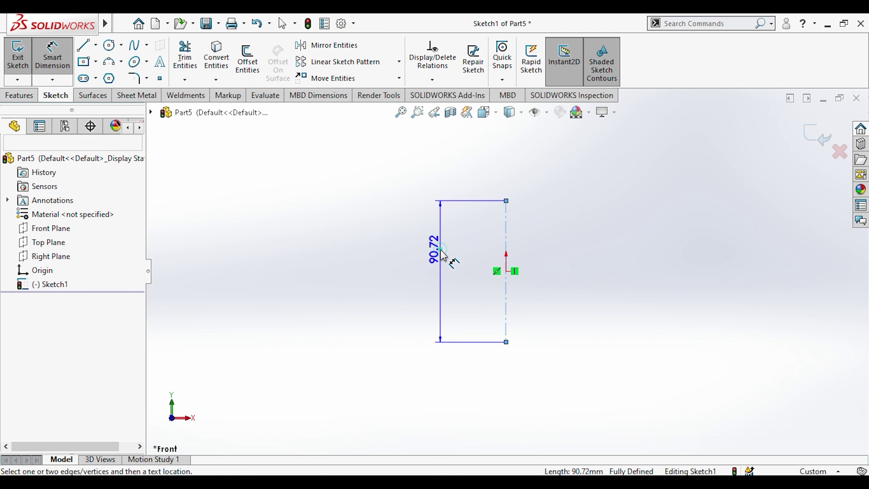
left_click(448, 257)
type("15")
key("Return")
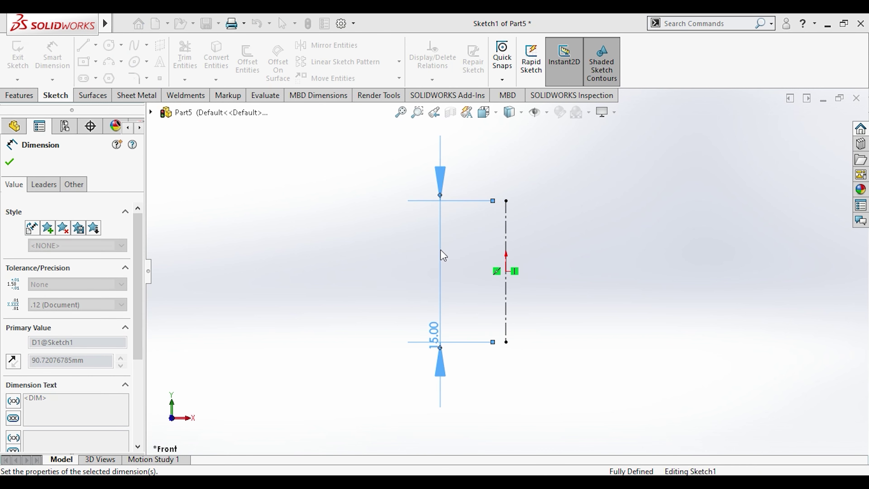
key("Escape")
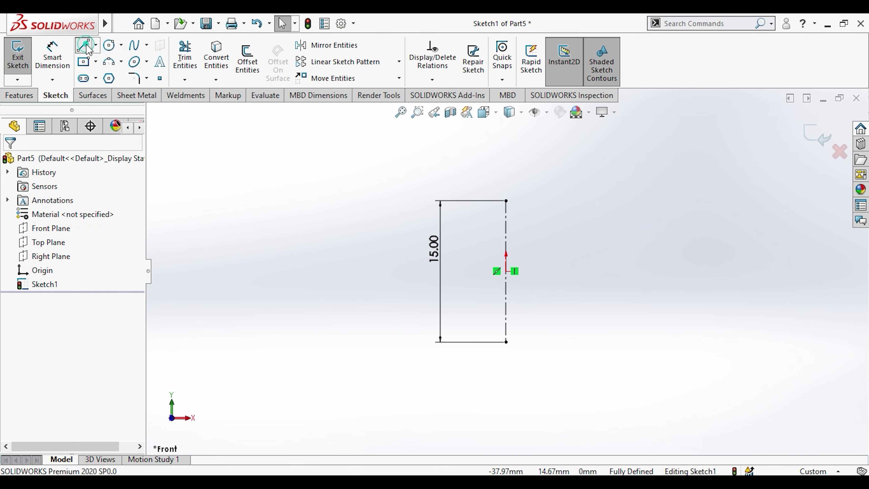
Draw a closed inverted-L profile from the centerline's upper endpoint, about 9 mm wide and 15 mm tall, with walls about 3.4 mm thick.
left_click(85, 45)
left_click(506, 200)
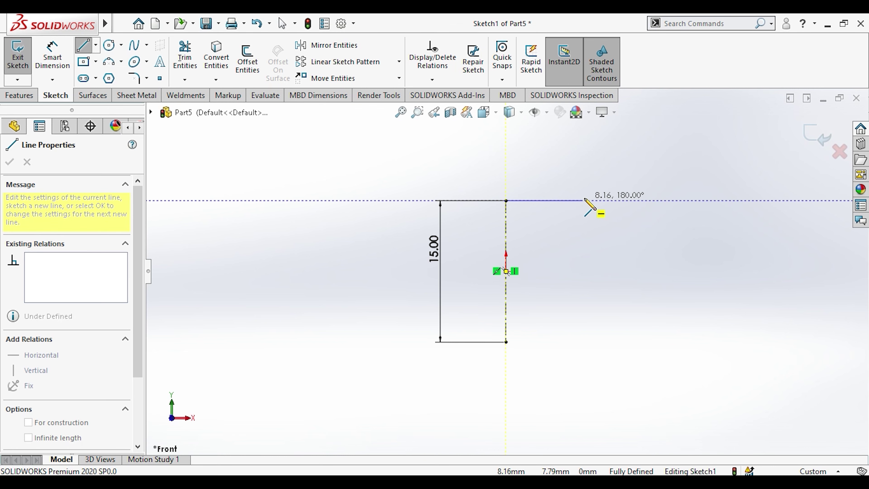
left_click(592, 200)
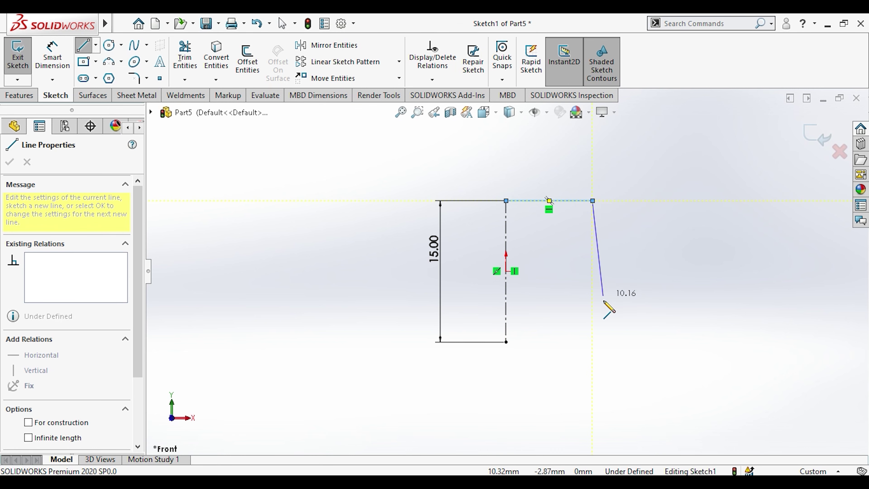
left_click(592, 342)
left_click(560, 341)
left_click(560, 232)
left_click(505, 232)
left_click(506, 201)
key("Escape")
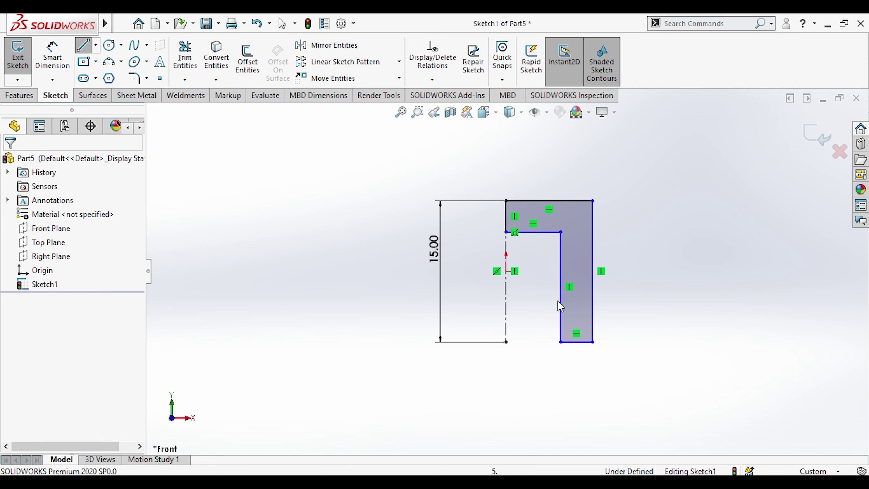
Make the profile's short bottom line coincident with the centerline's lower endpoint.
left_click(568, 342)
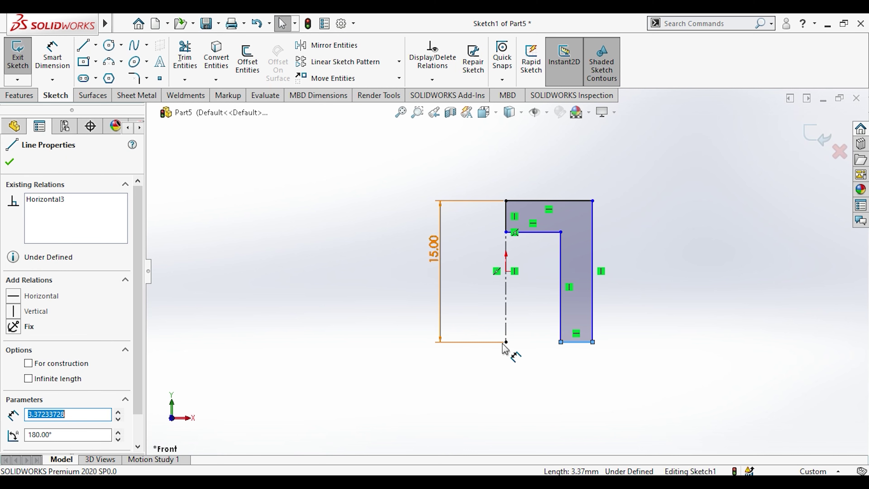
left_click(507, 342, "ctrl")
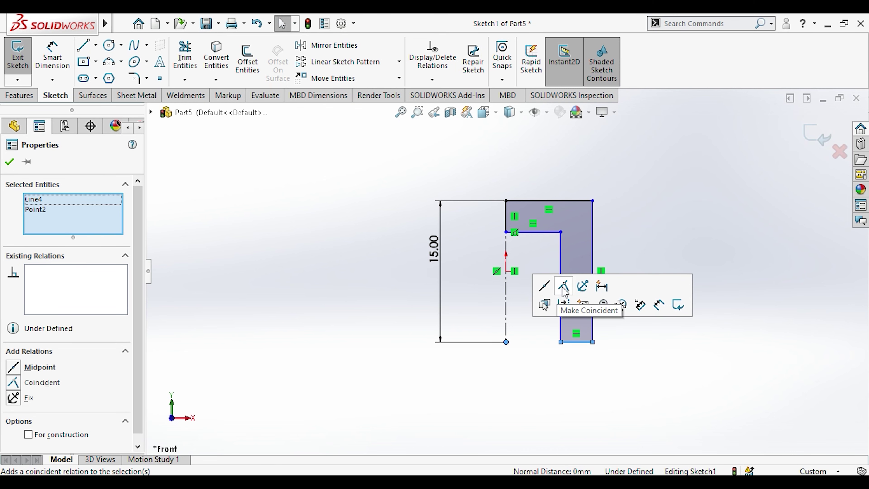
left_click(563, 289)
Dimension the distance from the centerline to the profile's outer vertical line as 8 mm.
left_click(48, 66)
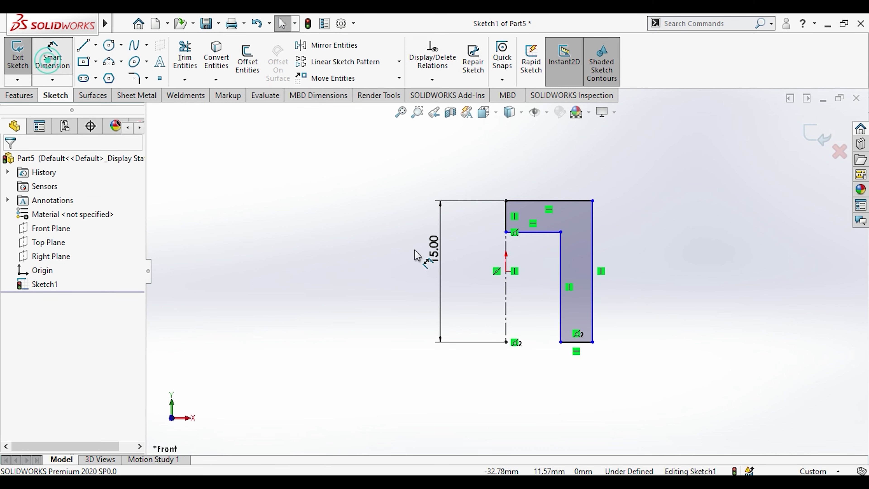
left_click(507, 301)
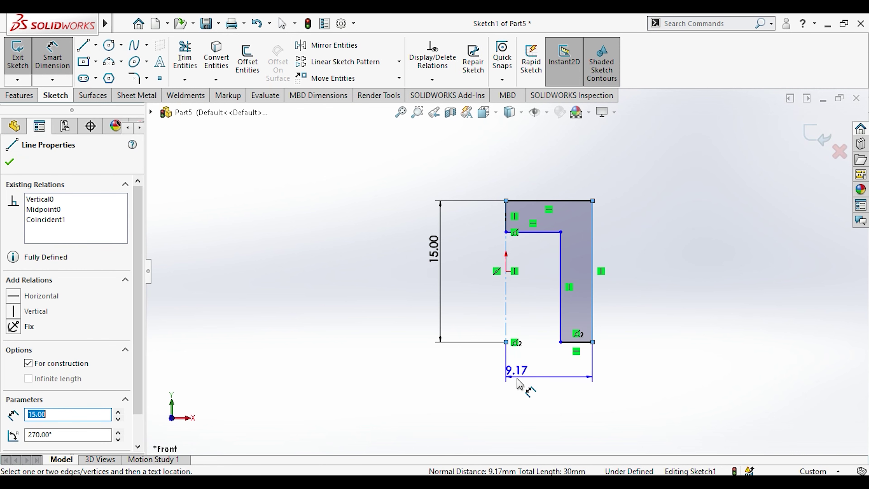
left_click(530, 402)
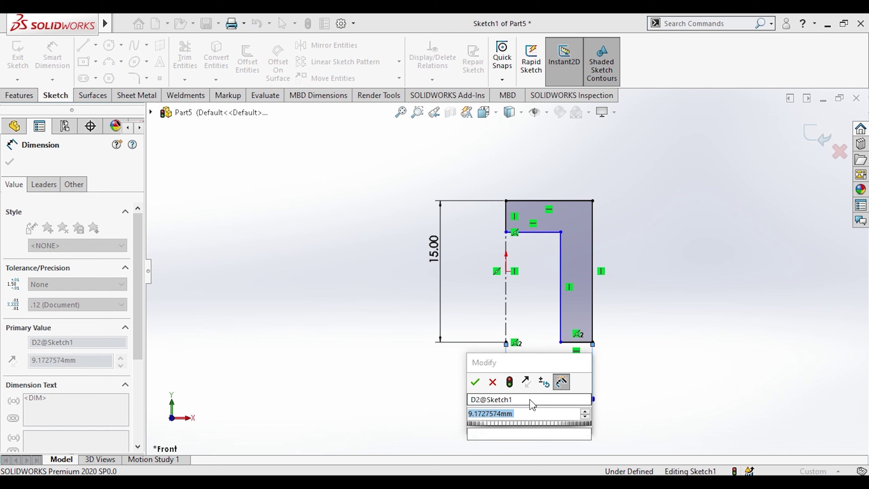
type("8")
key("Return")
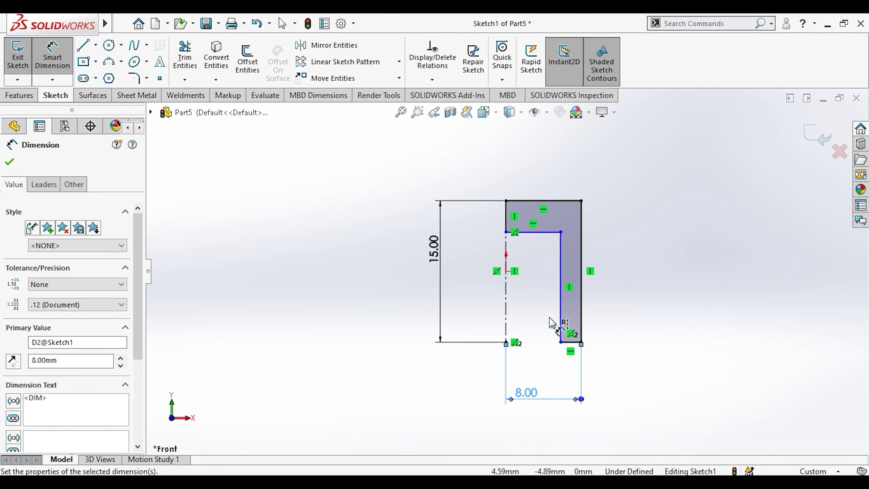
Dimension the distance from the centerline to the profile's inner vertical line as 4 mm.
left_click(506, 315)
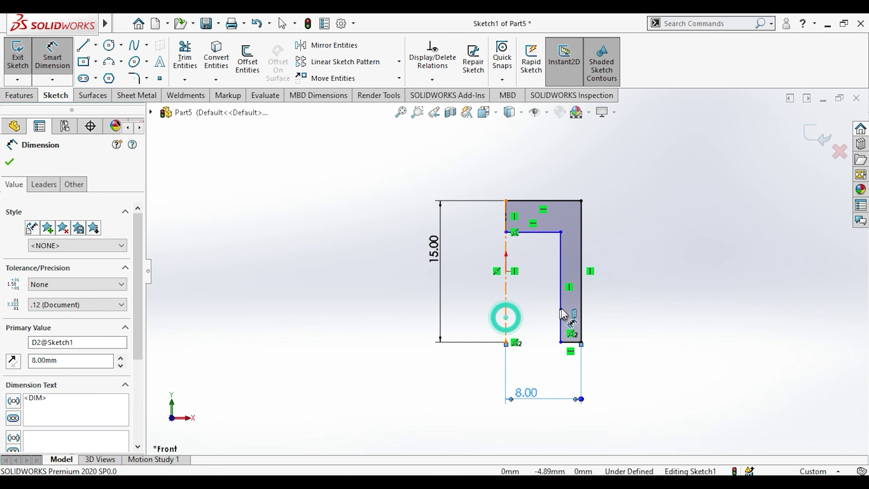
left_click(561, 310)
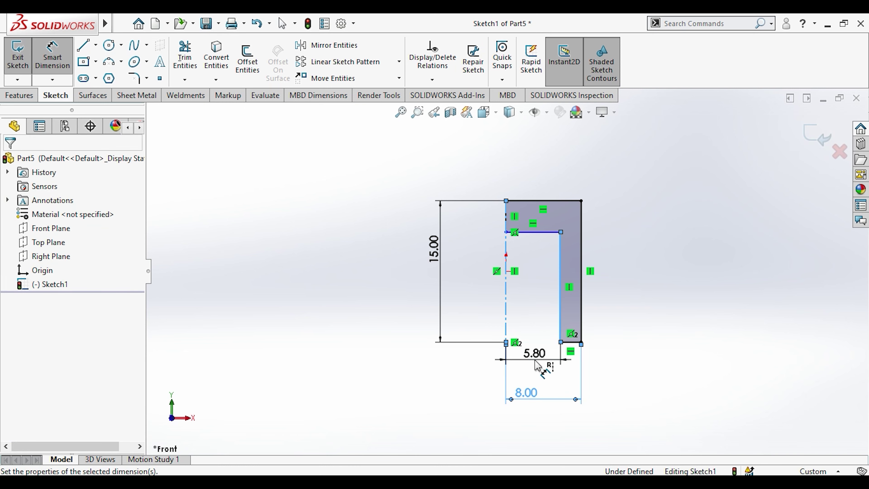
left_click(536, 365)
type("4")
key("Return")
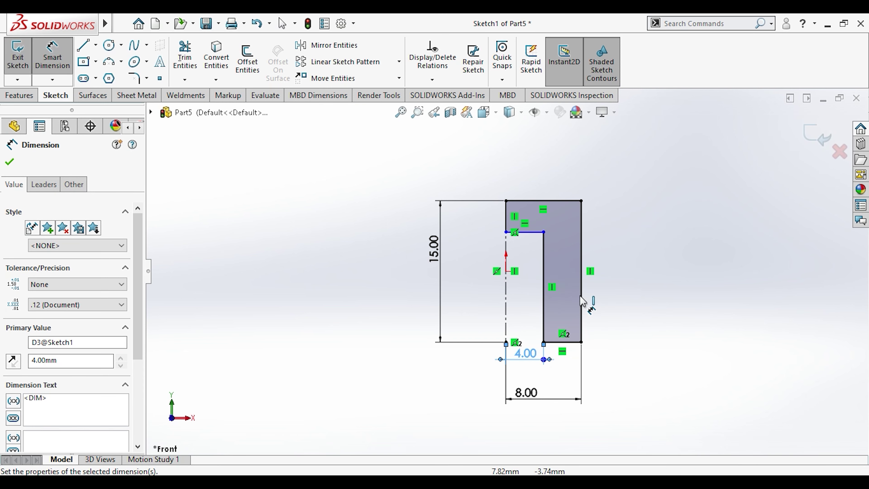
Dimension the profile's inner vertical line as 13 mm.
left_click(544, 289)
left_click(581, 279)
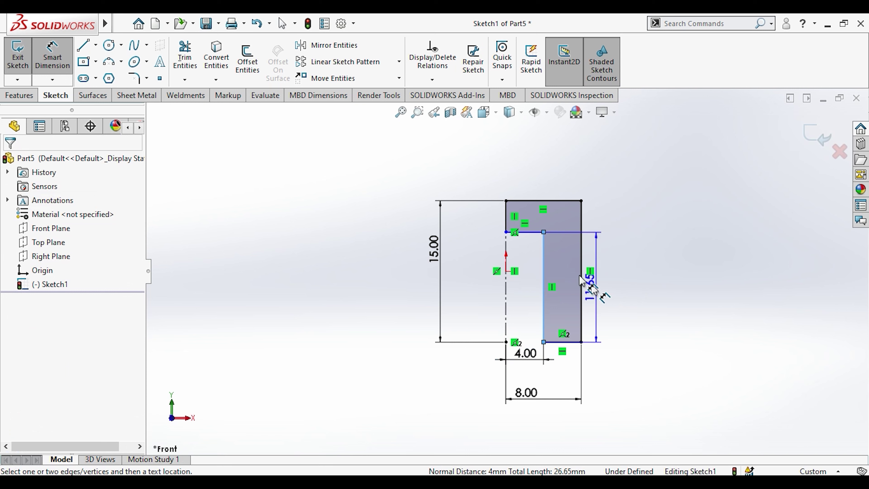
left_click(662, 284)
type("1")
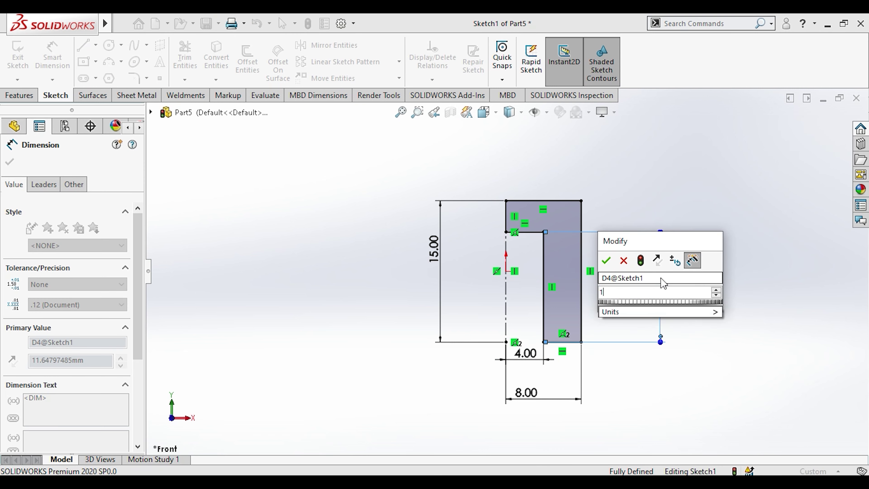
type("3")
key("Return")
key("Escape")
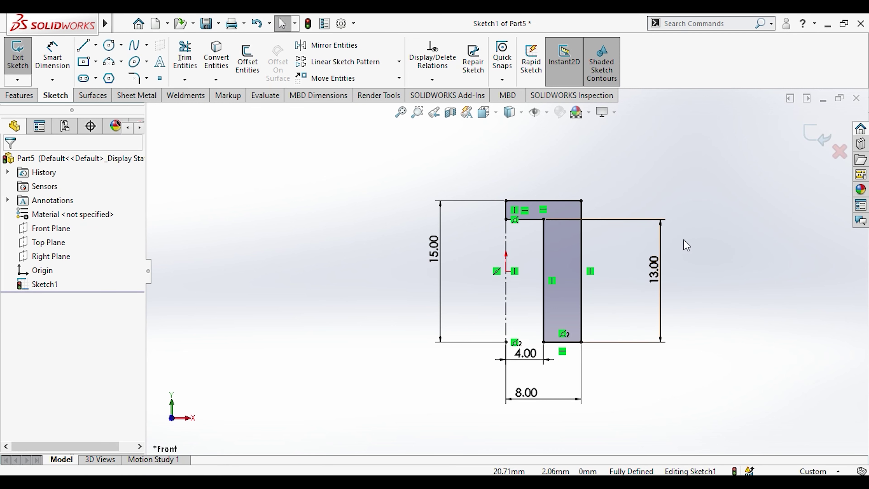
Revolve the inverted-L profile 360 degrees about the vertical centerline as a solid boss.
left_click(19, 96)
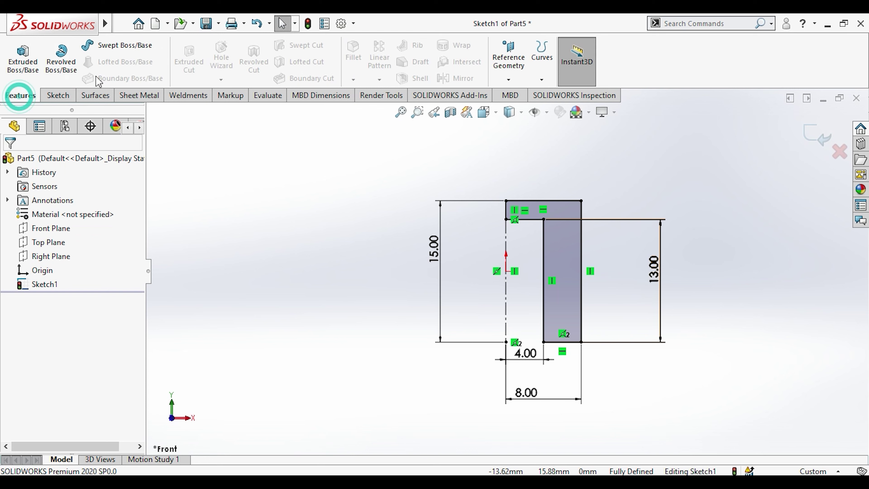
left_click(61, 58)
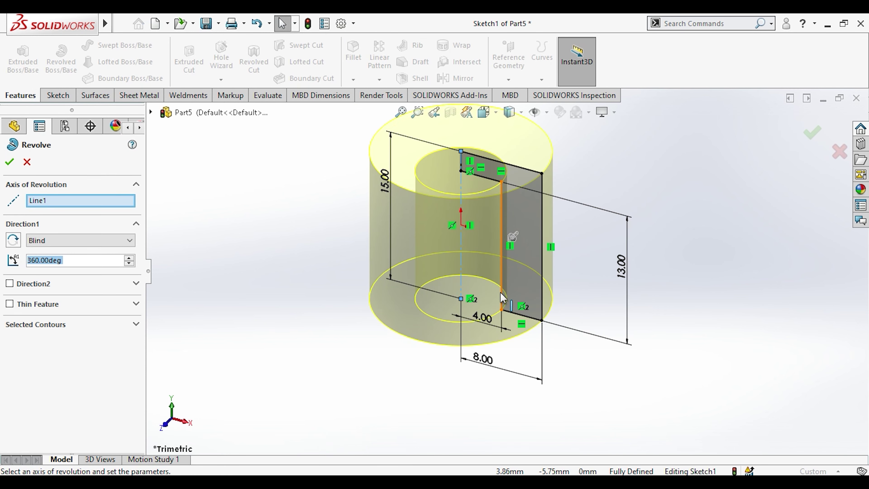
left_click(9, 162)
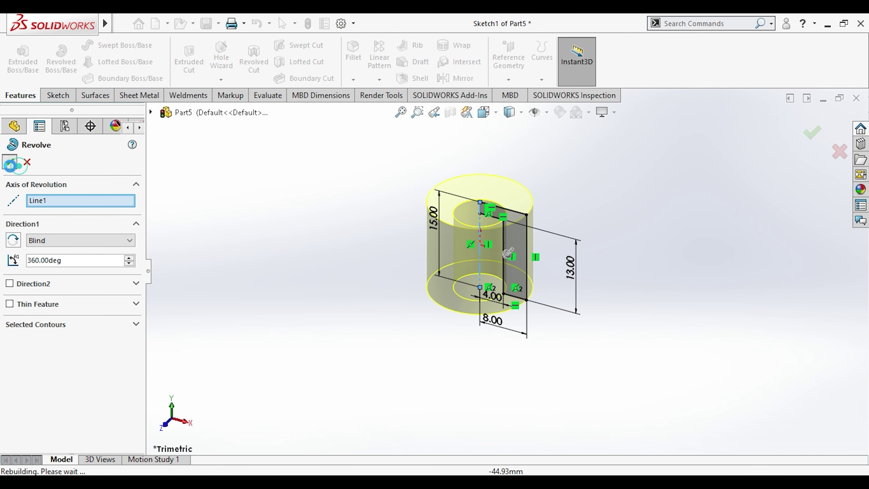
left_click(371, 231)
Section the cap on the Front Plane and shift the cutting plane to inspect its bore.
left_click(450, 112)
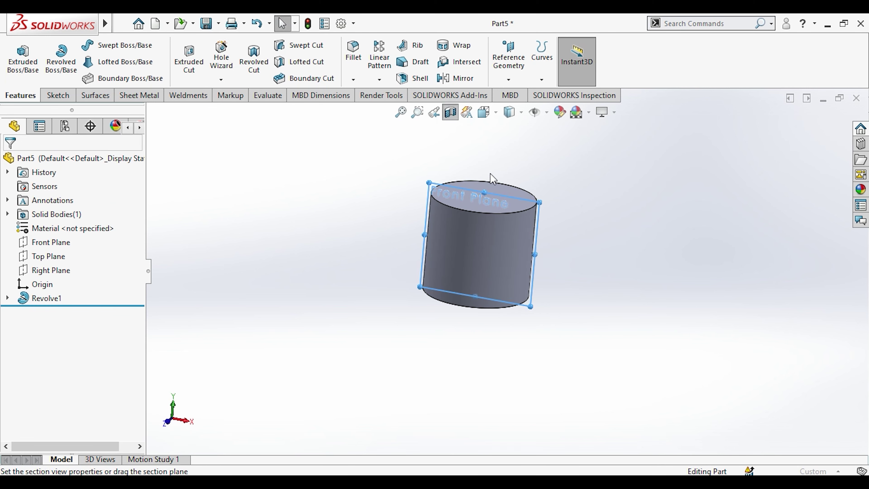
middle_click_drag(491, 174, 475, 183)
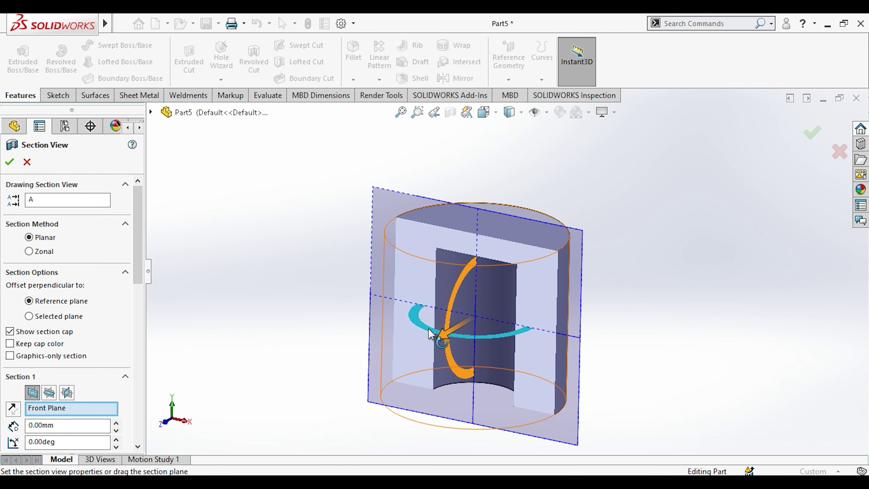
left_click_drag(441, 335, 424, 339)
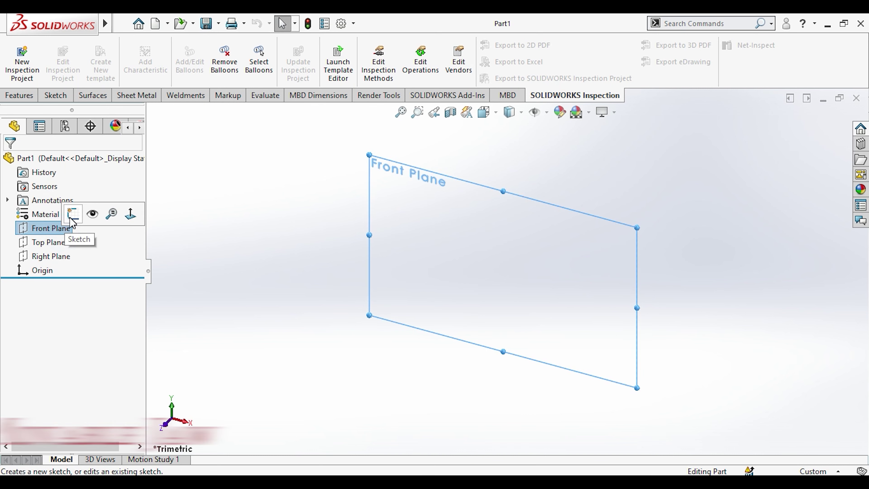
Start a sketch on the Front Plane of the new part and draw a horizontal line below and left of the origin.
left_click(71, 214)
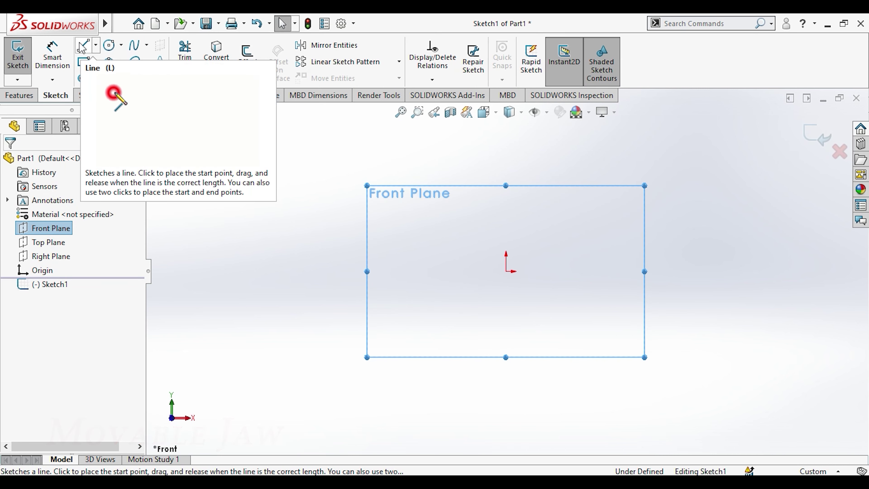
left_click(83, 49)
left_click(410, 330)
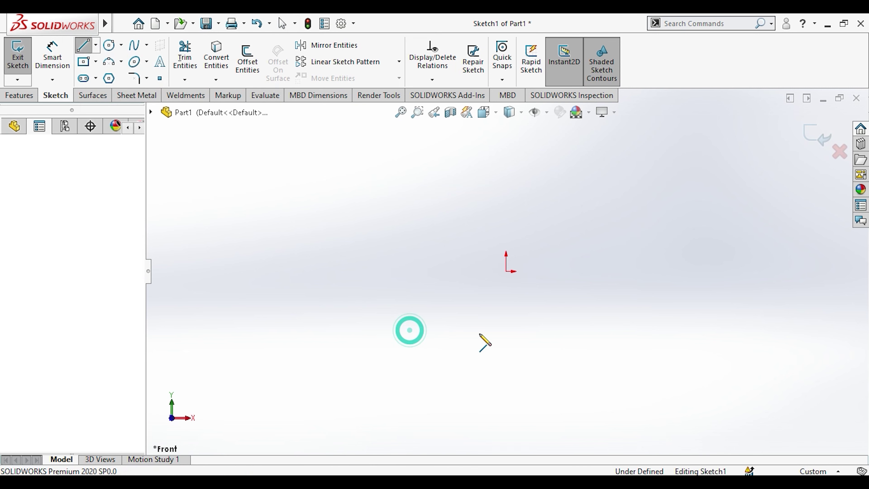
left_click(483, 331)
key("Escape")
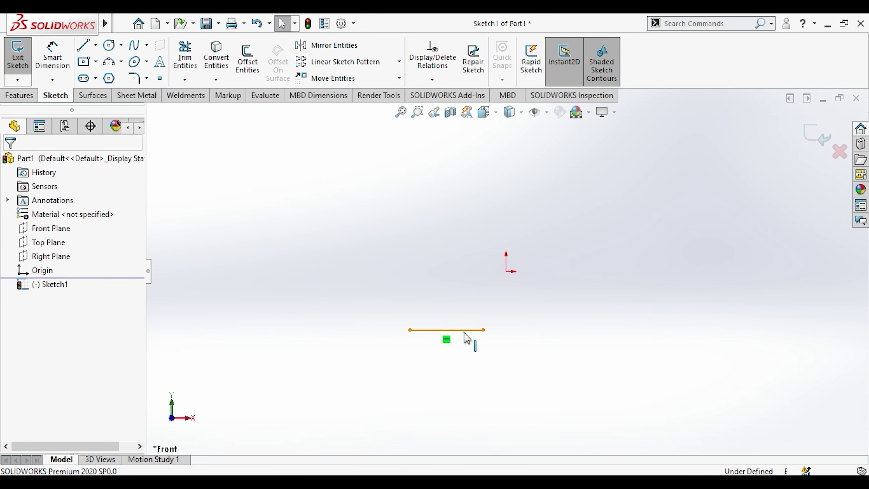
Make the origin the midpoint of the horizontal line and check the document's unit system.
left_click(506, 272, "ctrl")
left_click(541, 229)
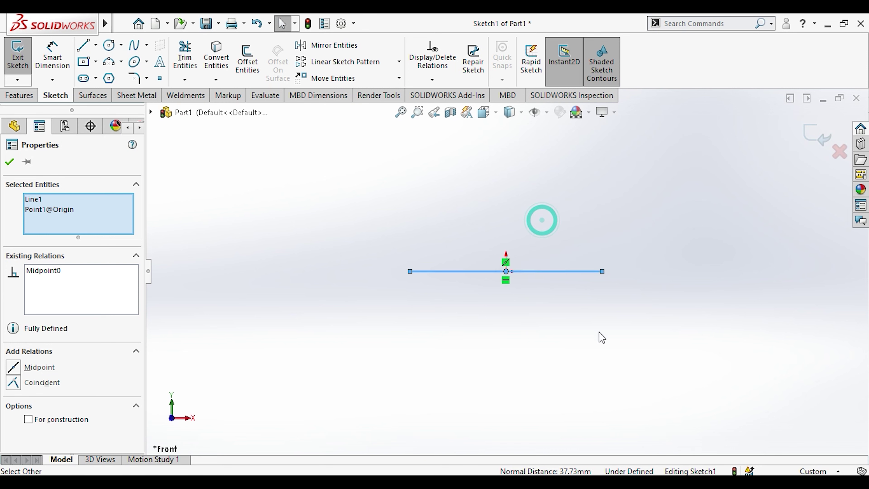
left_click(599, 334)
left_click(814, 471)
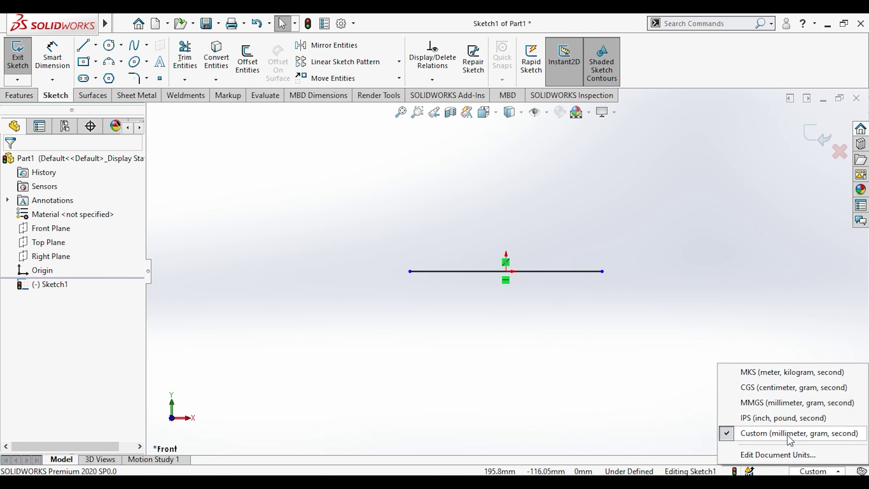
left_click(443, 389)
Dimension the horizontal line's length as 16 mm.
left_click(51, 55)
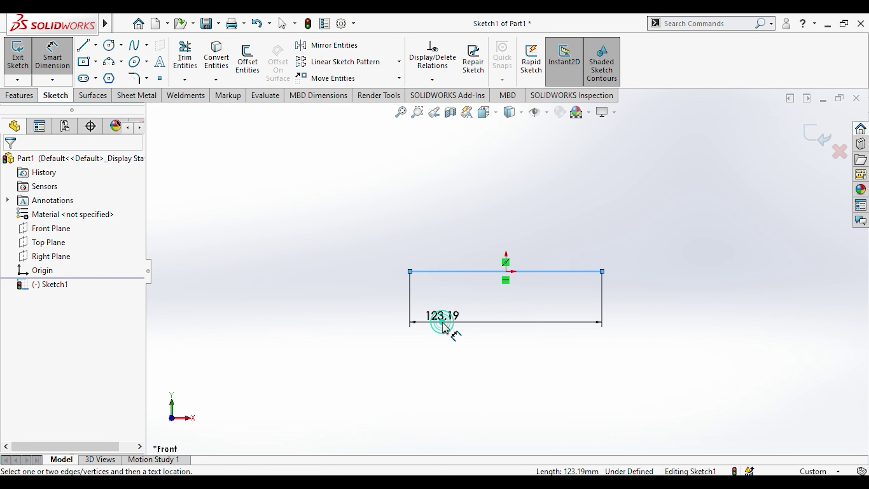
left_click(450, 329)
type("16")
key("Return")
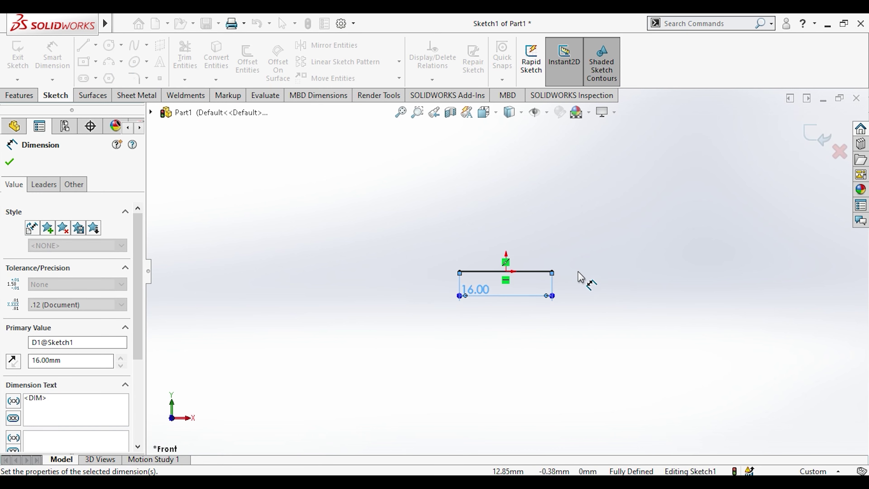
key("Escape")
Draw a stepped line chain from the 16 mm line's right endpoint: up about 13 mm, right about 20, up about 24, left about 60.
key("l")
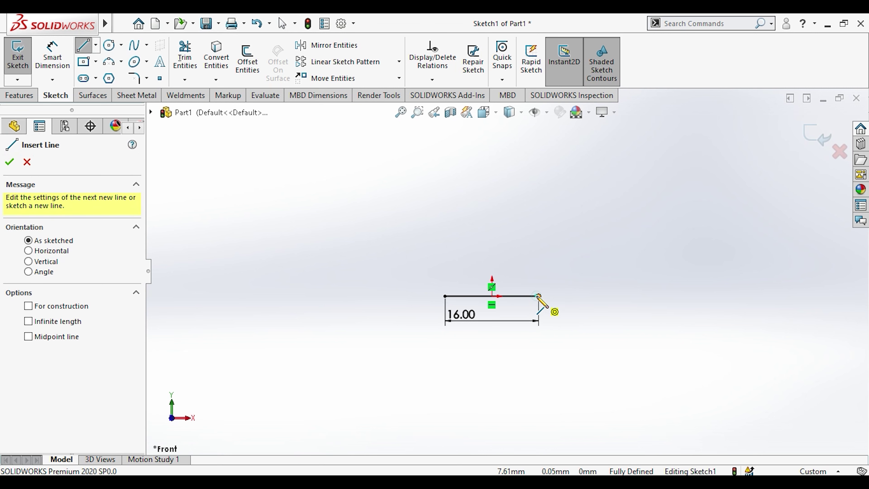
left_click(538, 296)
left_click(538, 220)
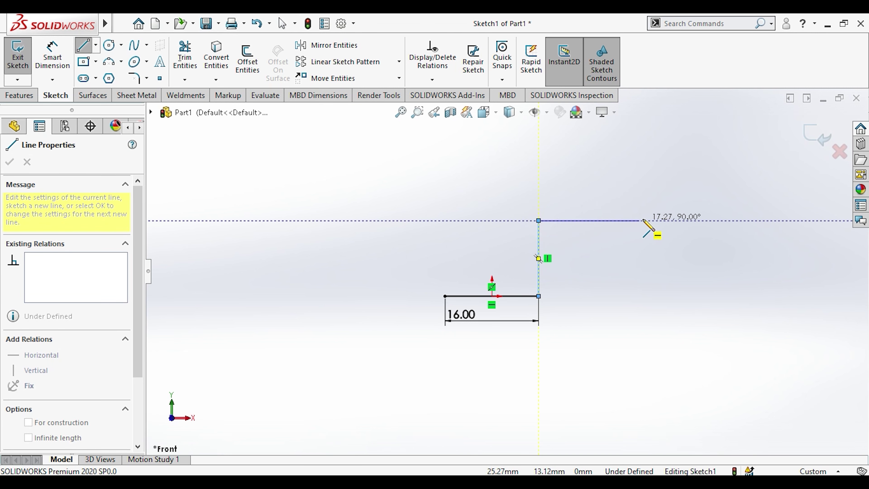
left_click(652, 221)
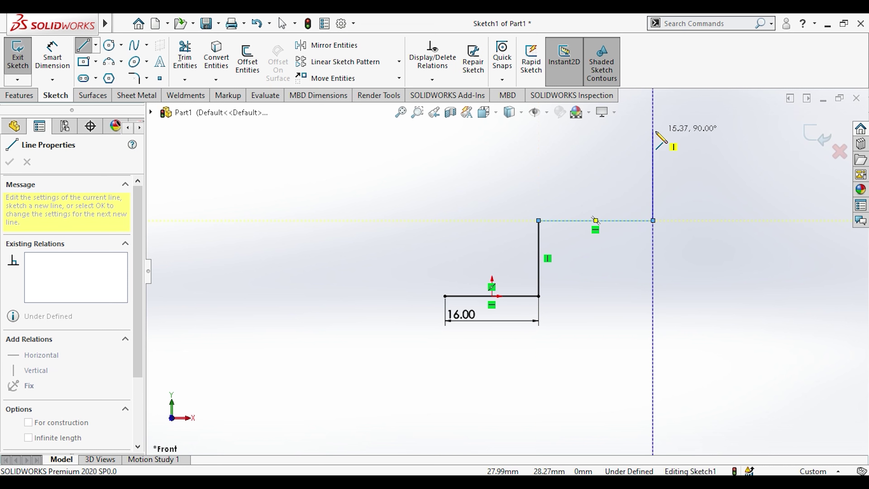
key("z")
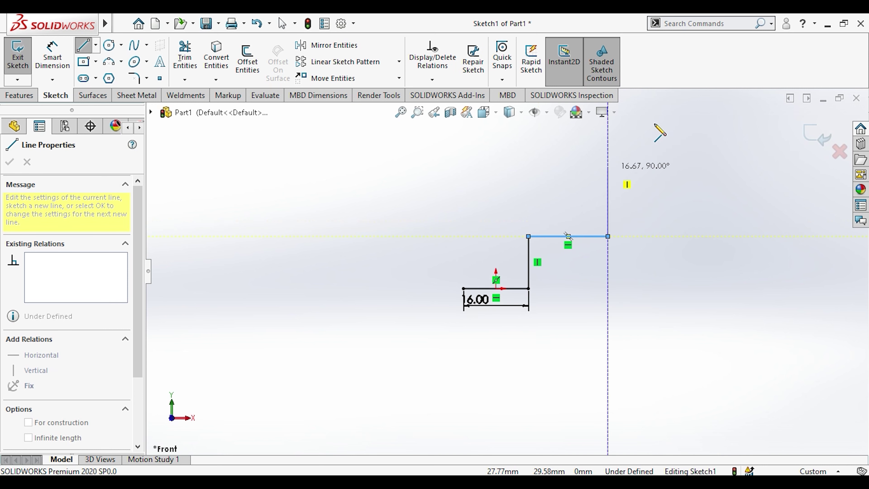
left_click(607, 137)
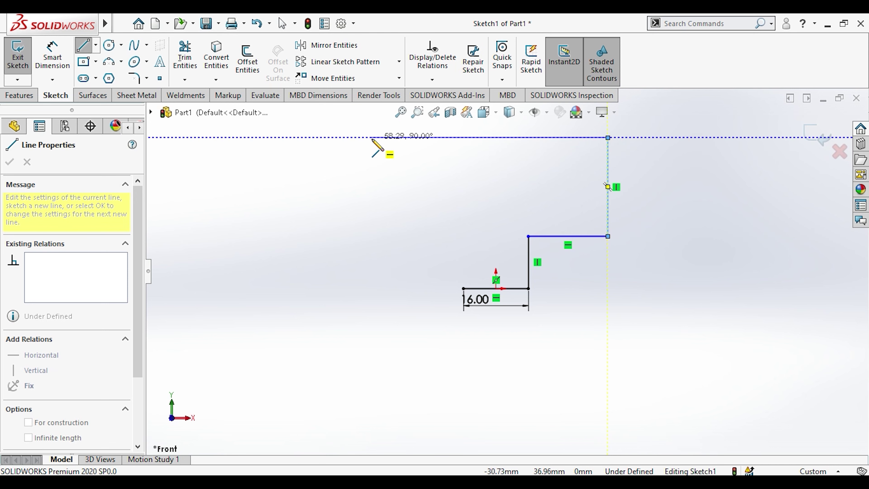
left_click(365, 137)
key("Escape")
Draw a centerline from the origin to the midpoint of the long upper line.
left_click(95, 45)
left_click(117, 76)
left_click(496, 288)
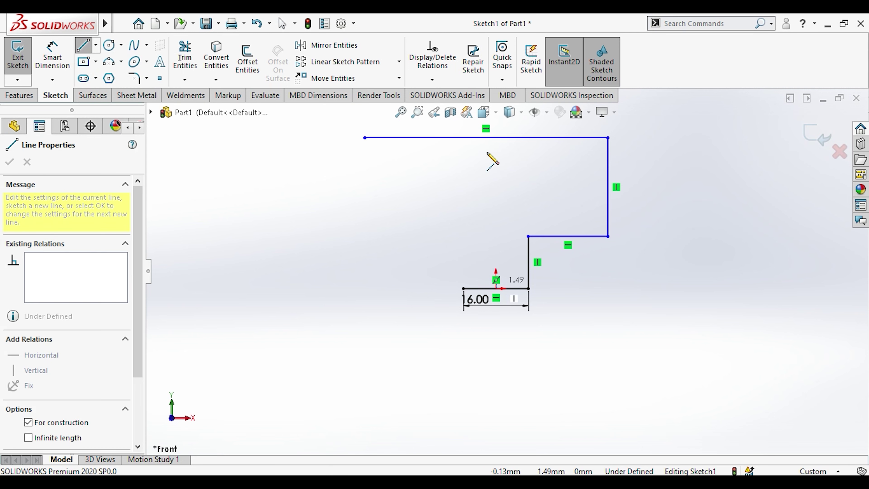
left_click(486, 138)
key("Escape")
Add a vertical relation to the centerline through the origin.
left_click(490, 164)
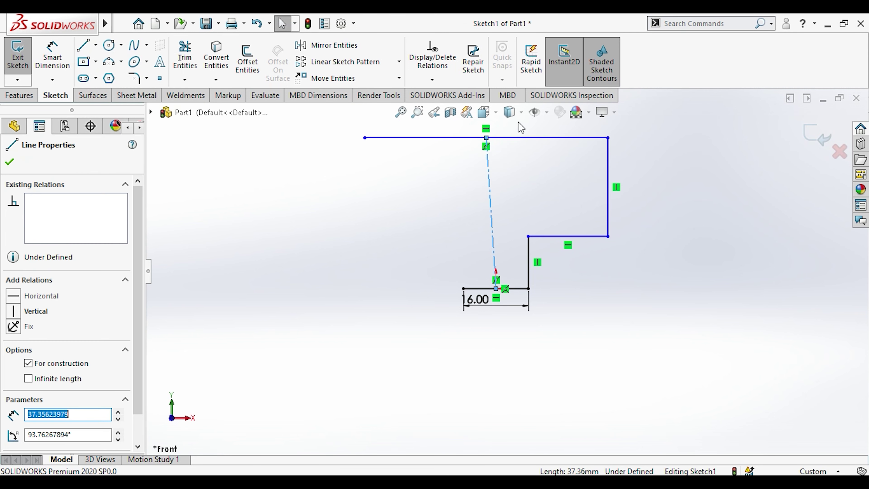
left_click(16, 311)
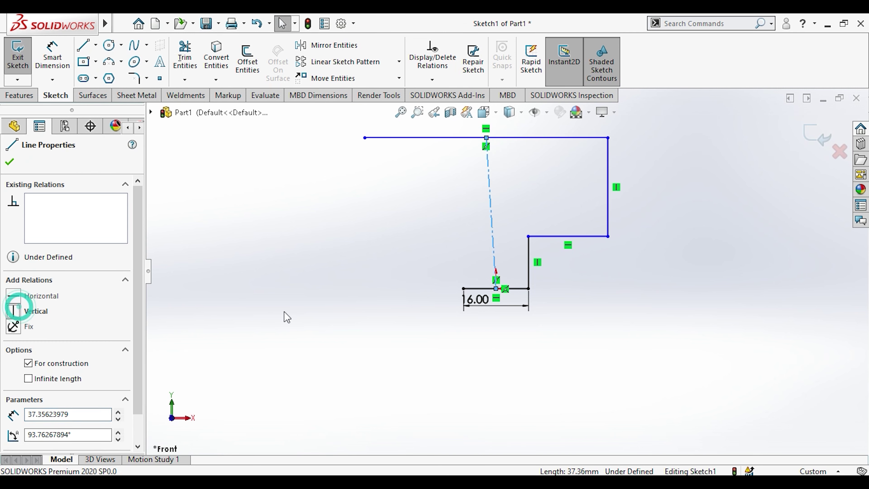
left_click(263, 320)
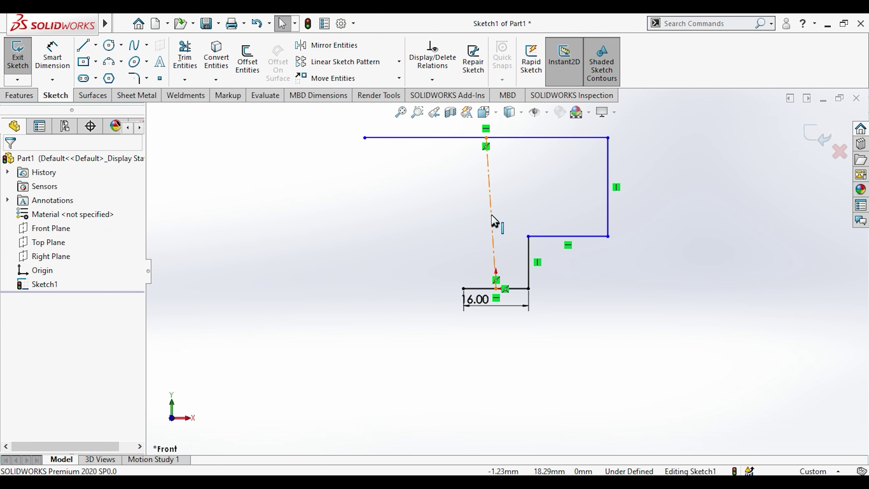
left_click(493, 232)
left_click(549, 174)
left_click(671, 351)
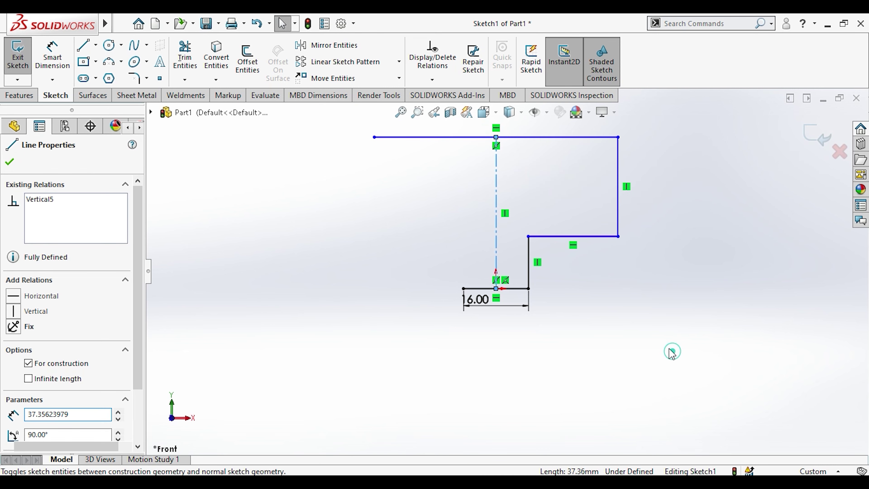
Mirror the right half's two vertical lines and the step line about the centerline, keeping the originals, to close the T-shaped profile.
scroll(540, 252, "up", 3)
scroll(494, 158, "down", 3)
left_click(504, 192)
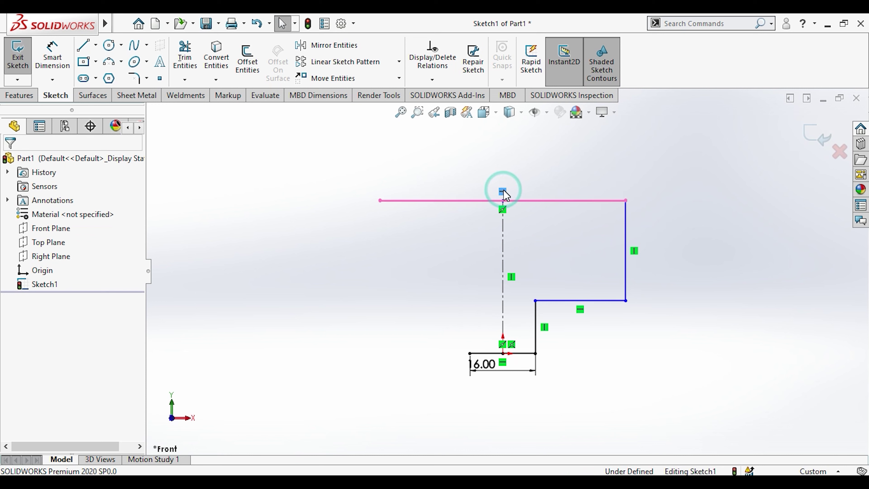
left_click(535, 224)
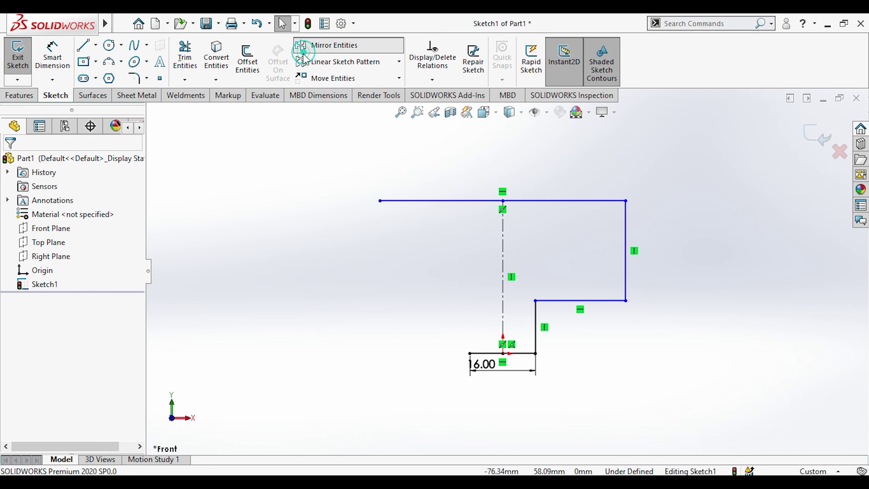
left_click(331, 45)
left_click(597, 300)
left_click(536, 313)
left_click(626, 279)
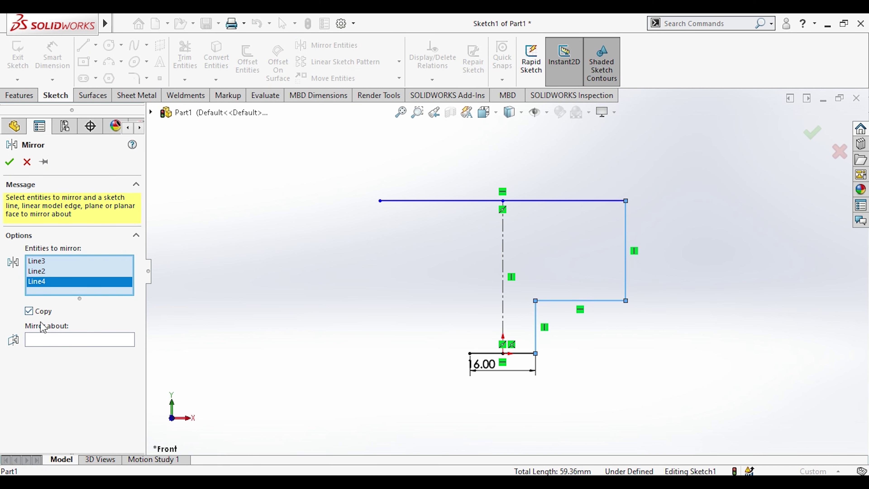
left_click(52, 335)
left_click(503, 286)
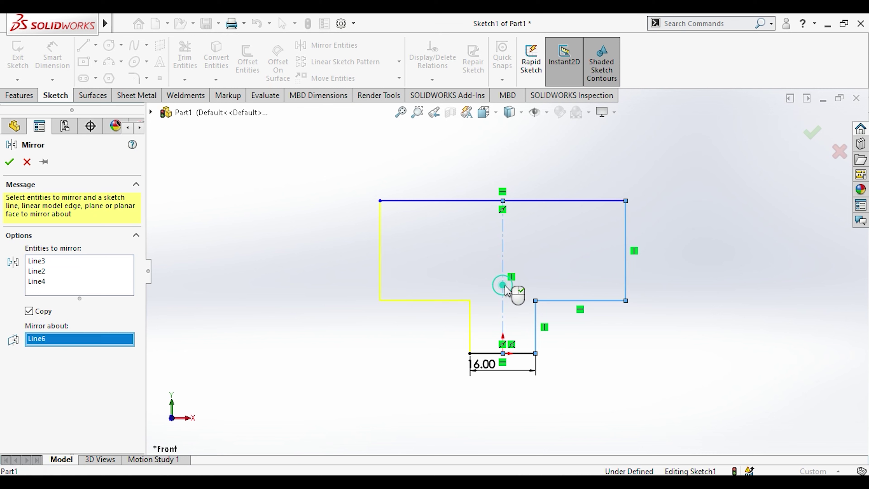
left_click(10, 161)
left_click(335, 241)
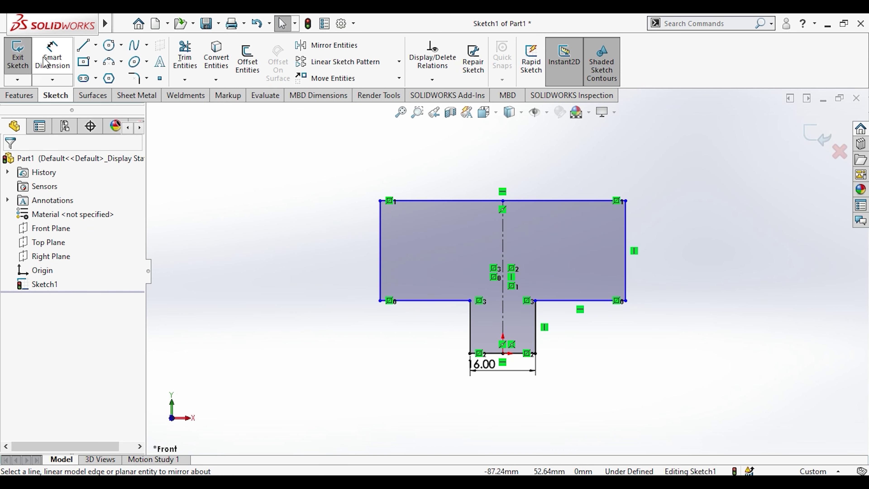
Dimension the T profile's overall height between its upper and lower horizontal lines as 22+13+19 (54 mm).
left_click(52, 55)
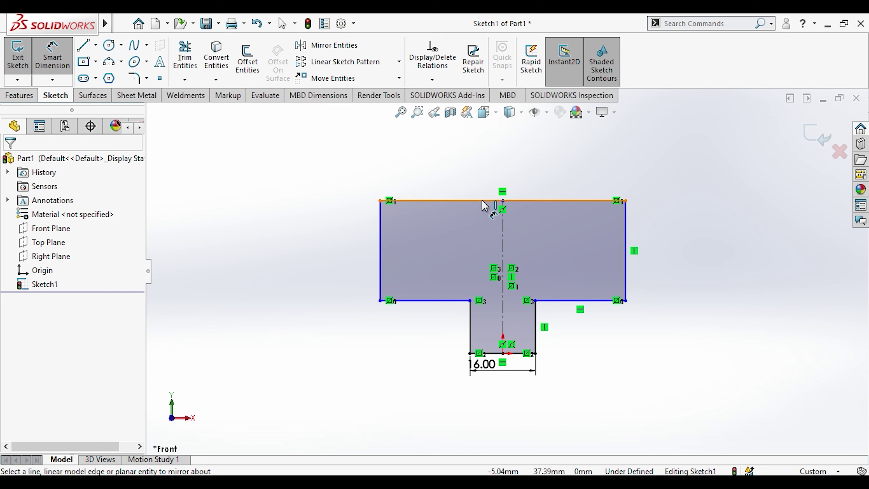
left_click(496, 201)
left_click(482, 352)
left_click(310, 305)
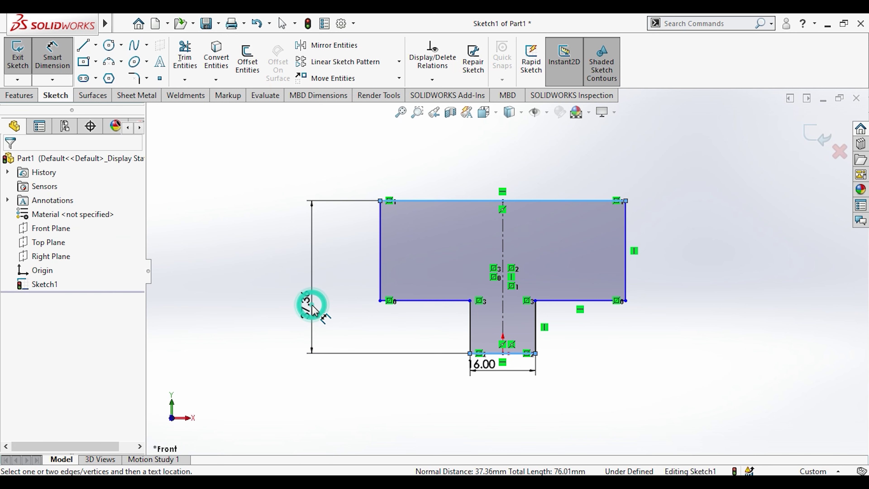
type("22+13+19")
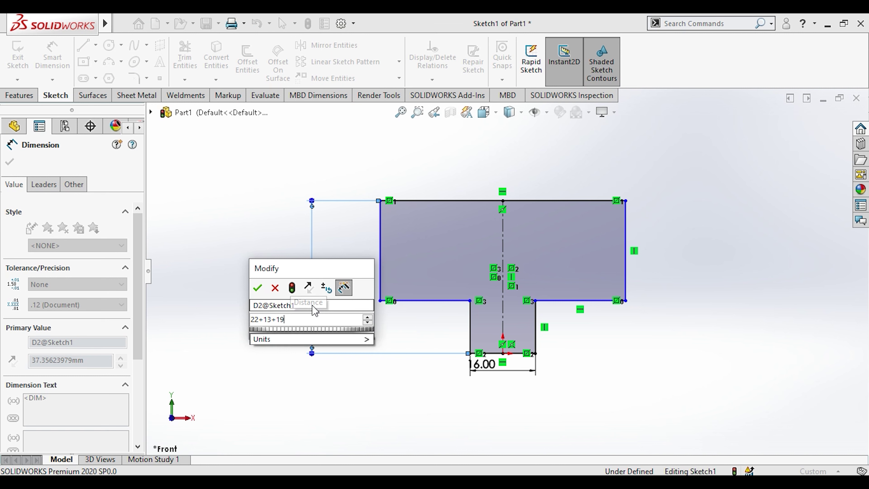
key("Return")
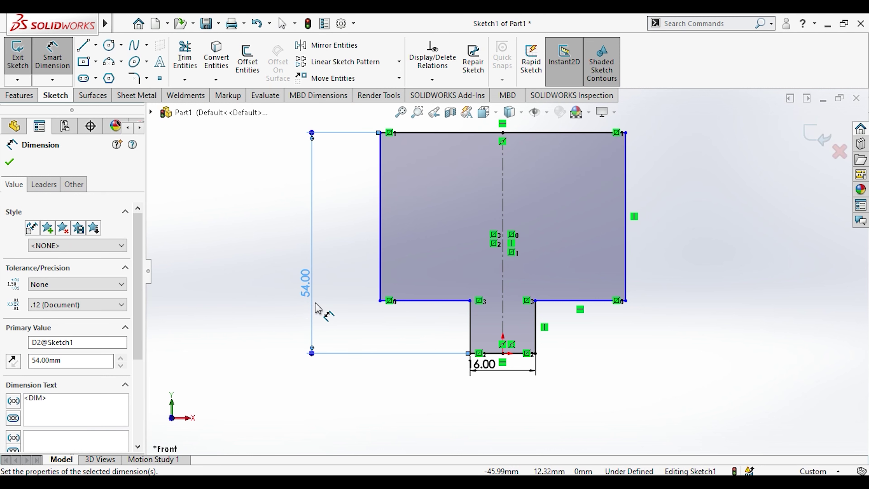
Dimension the vertical line at the right end of the T profile's crossbar as 19+13 (32 mm).
key("Escape")
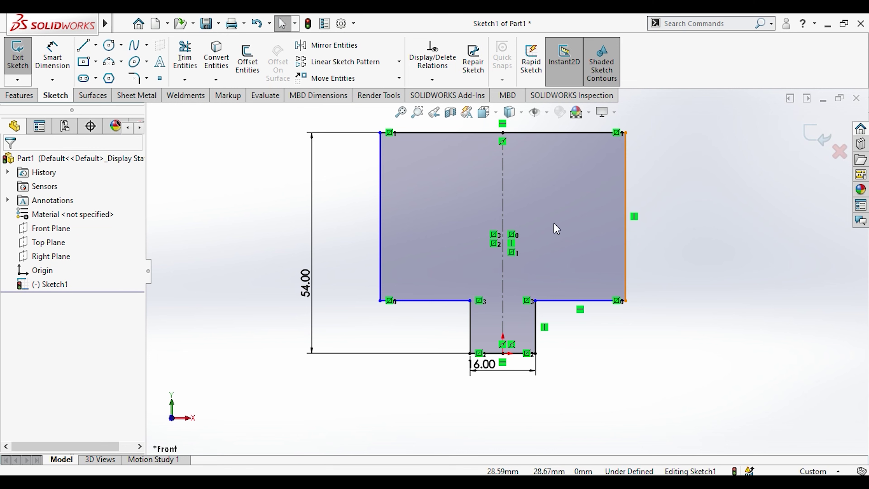
left_click(53, 62)
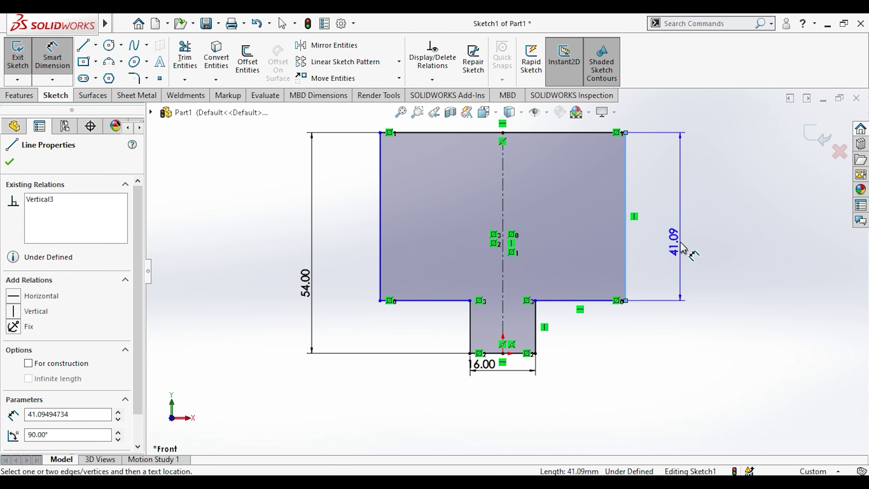
left_click(680, 242)
type("19+13")
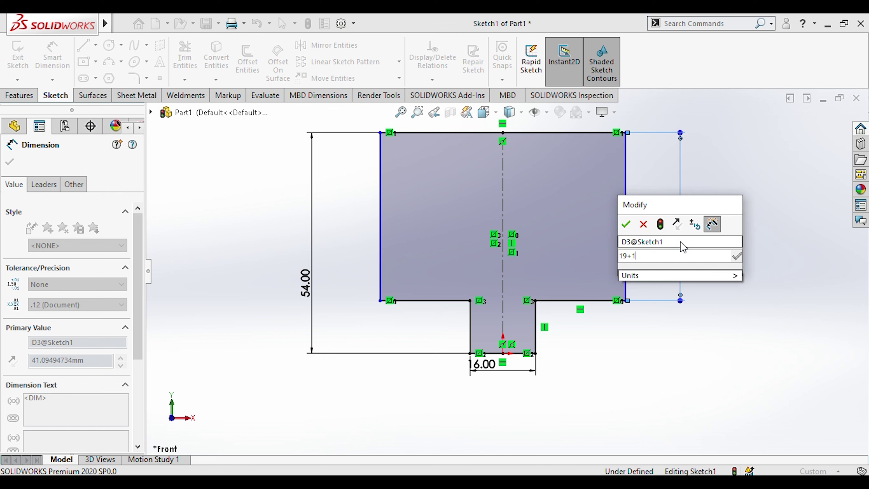
key("Return")
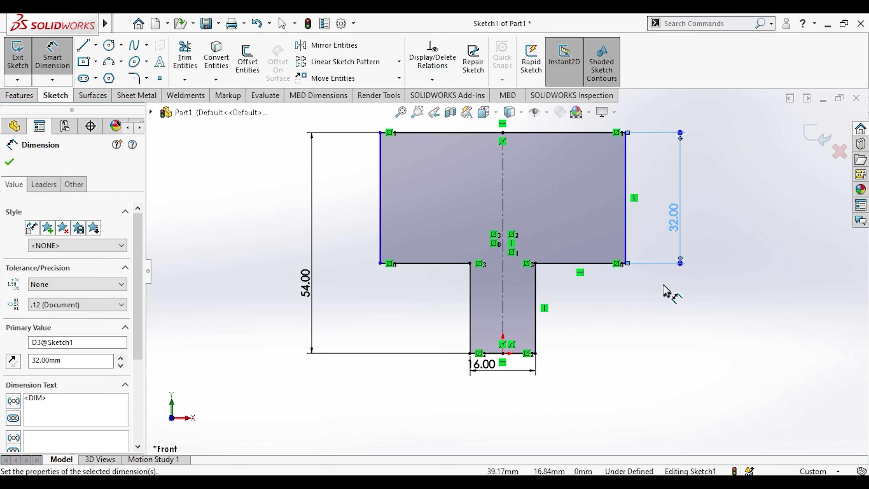
key("Escape")
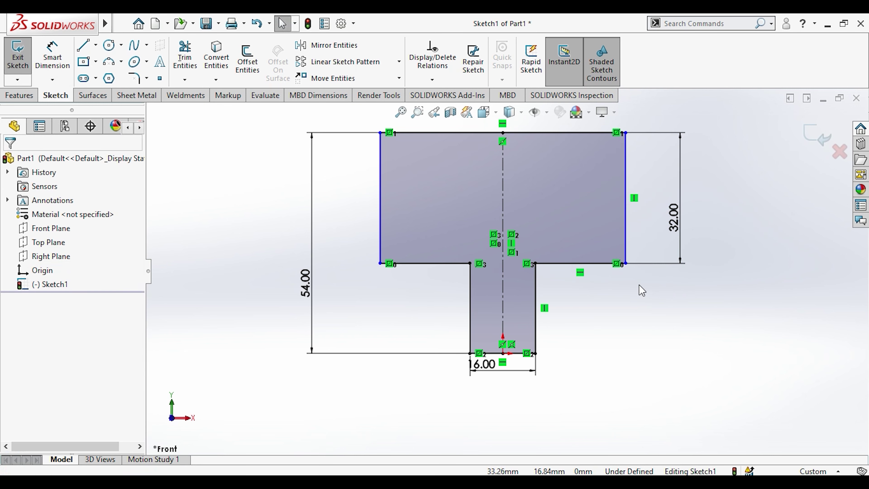
Dimension the overall width of the T profile's crossbar as 25+25+24 (74 mm).
left_click(56, 59)
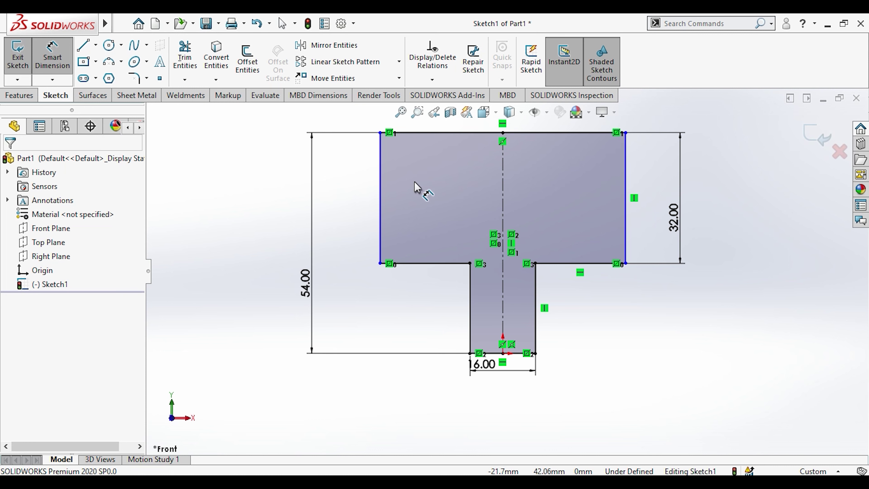
scroll(420, 197, "up", 2)
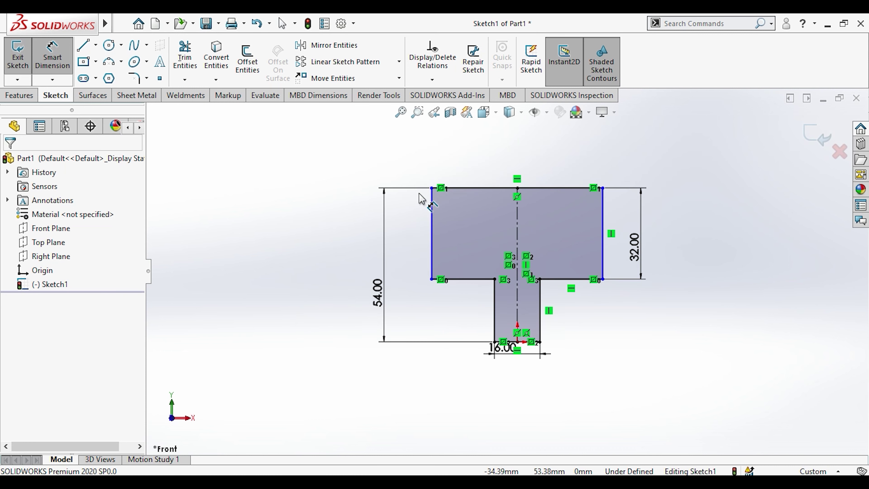
left_click(603, 208)
left_click(519, 160)
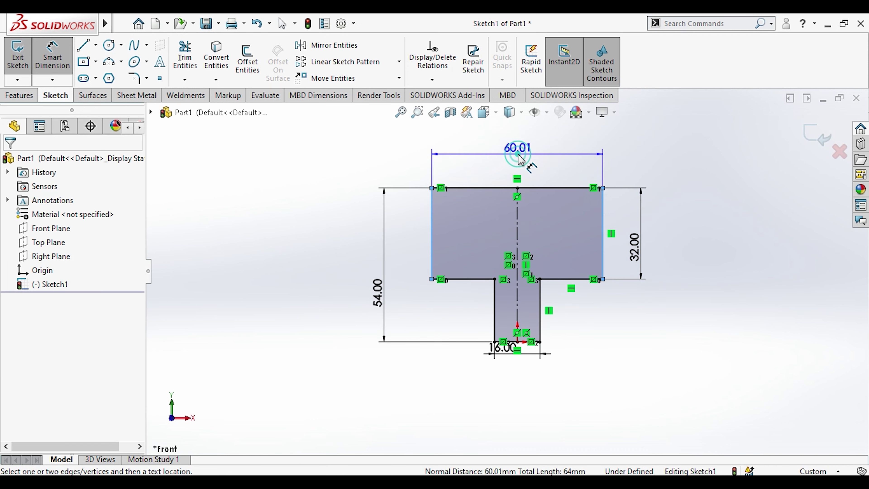
type("25+25+24")
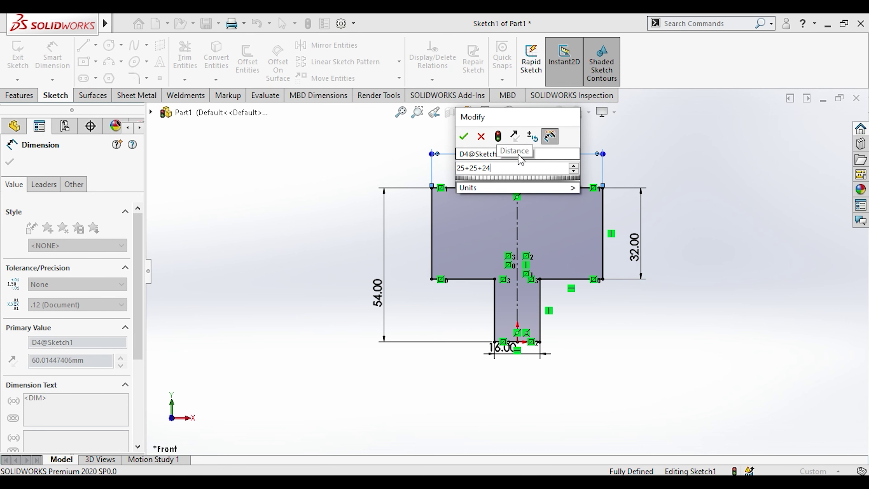
key("Return")
key("Escape")
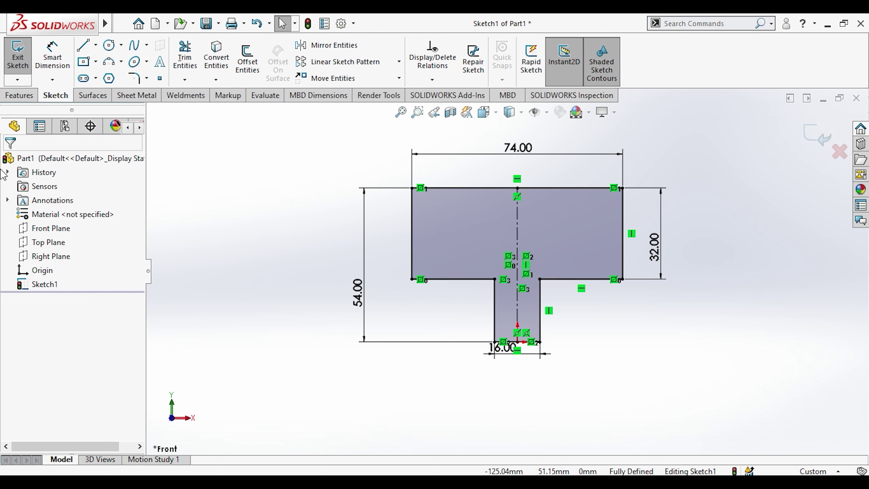
Extrude the T profile 25 mm as a boss with the Mid Plane end condition.
left_click(18, 96)
left_click(21, 56)
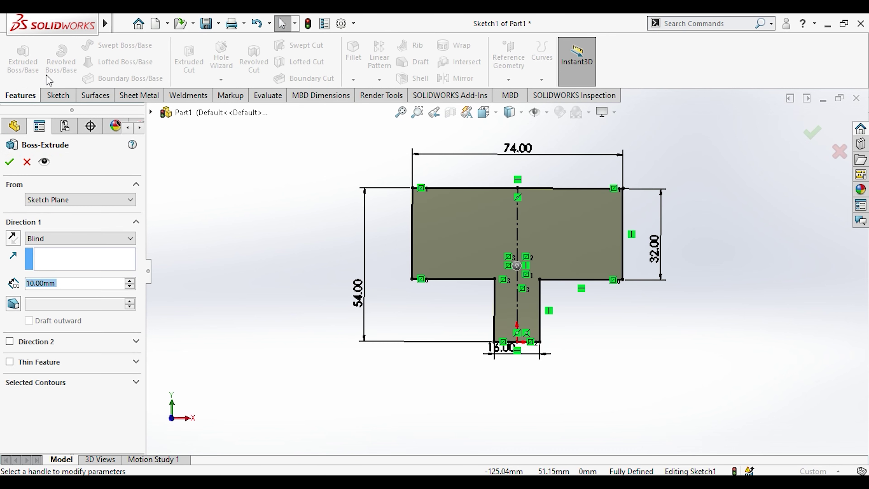
type("25")
key("Return")
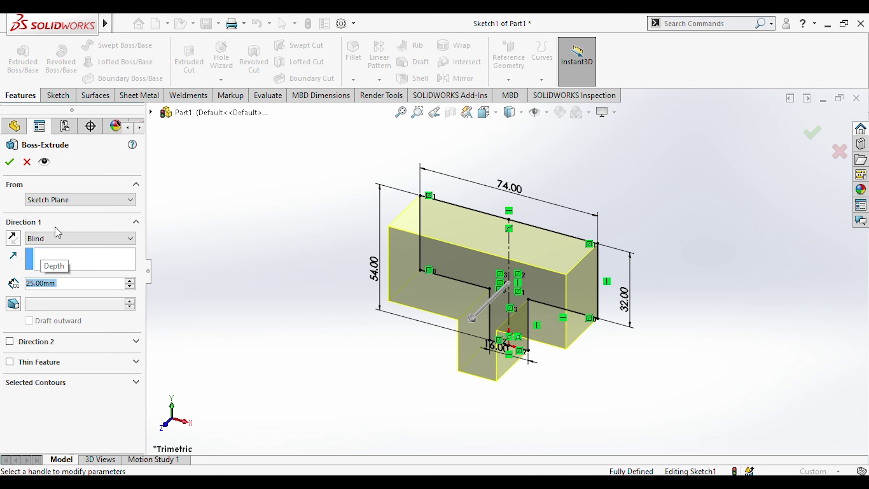
left_click(71, 245)
left_click(58, 291)
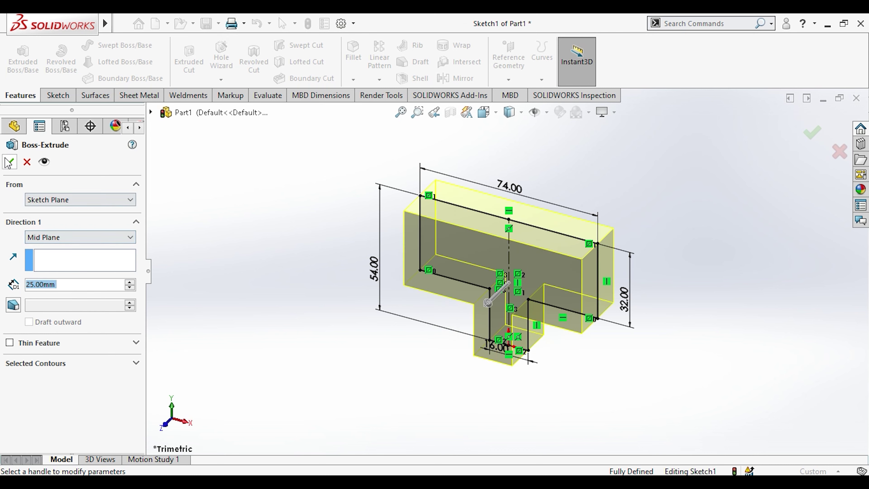
left_click(9, 162)
left_click(227, 238)
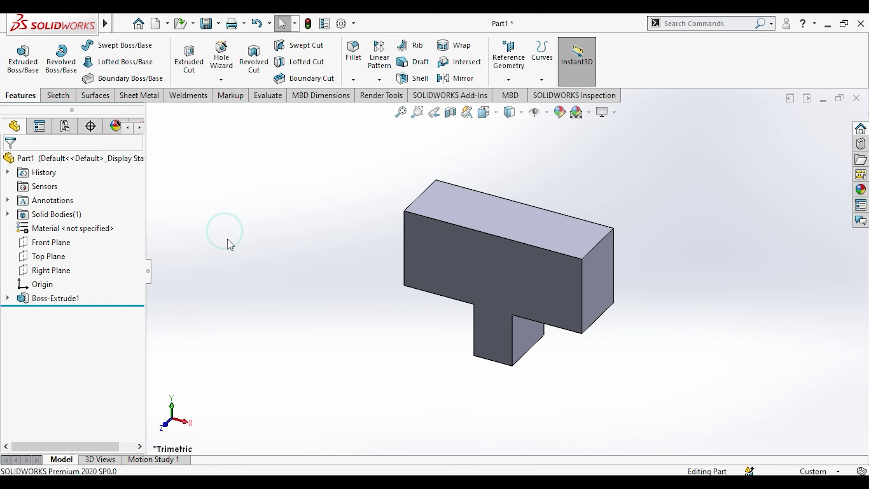
Sketch a closed triangle over the upper left corner of the crossbar's right end face, reaching down to about 10 mm above the face's lower edge.
middle_click_drag(411, 401, 298, 321)
key("space")
left_click(397, 318)
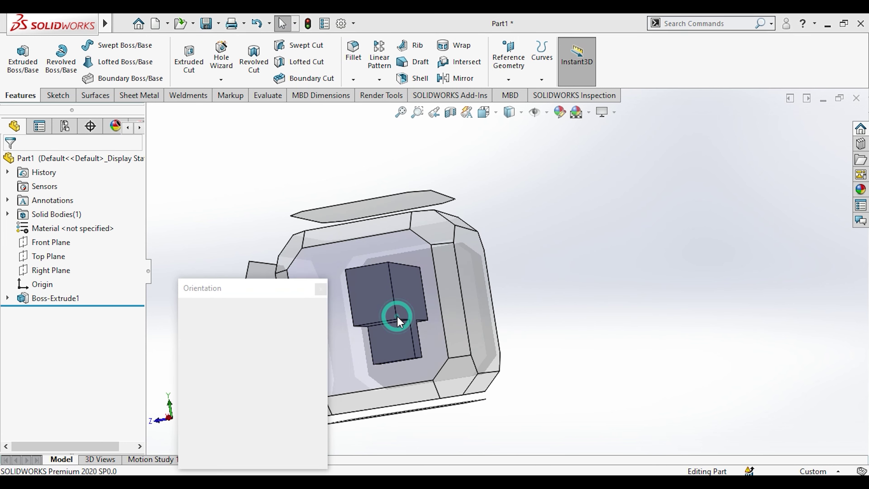
left_click(504, 232)
left_click(563, 195)
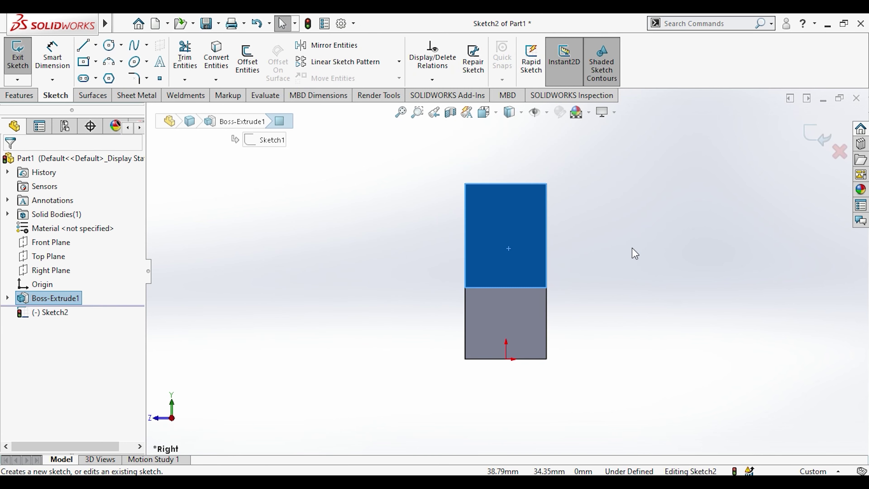
left_click(632, 247)
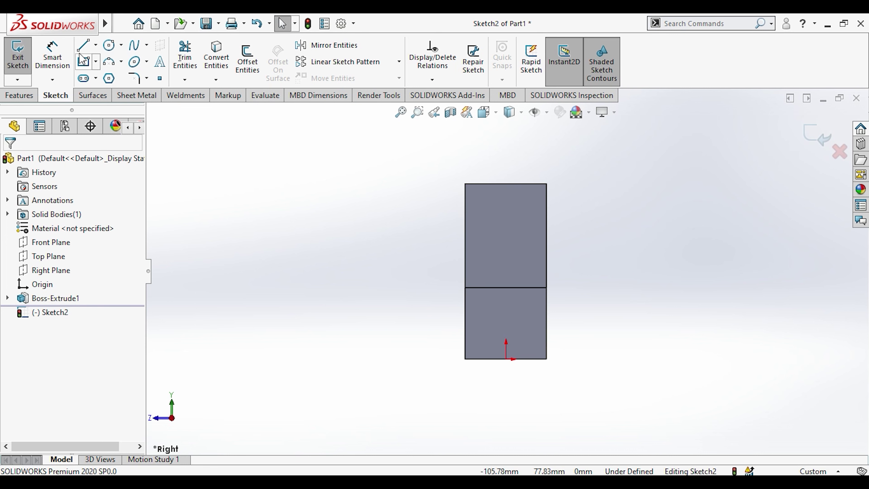
left_click(529, 184)
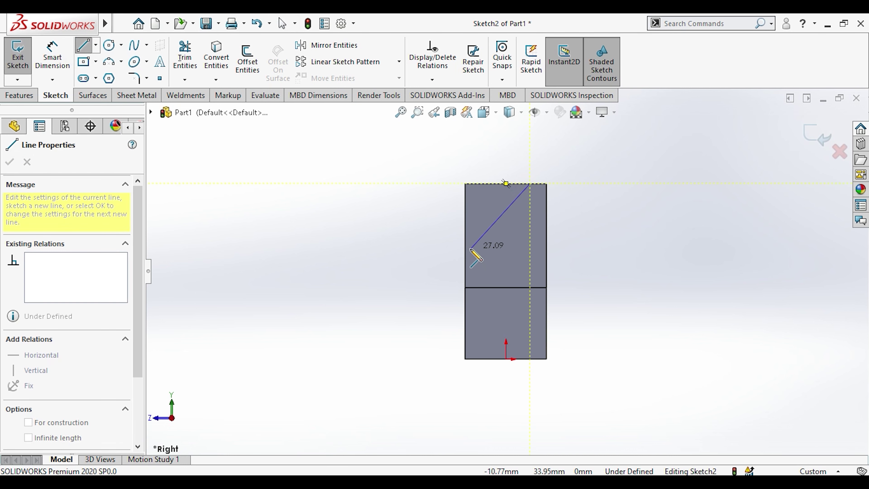
left_click(466, 255)
left_click(465, 184)
left_click(530, 184)
key("Escape")
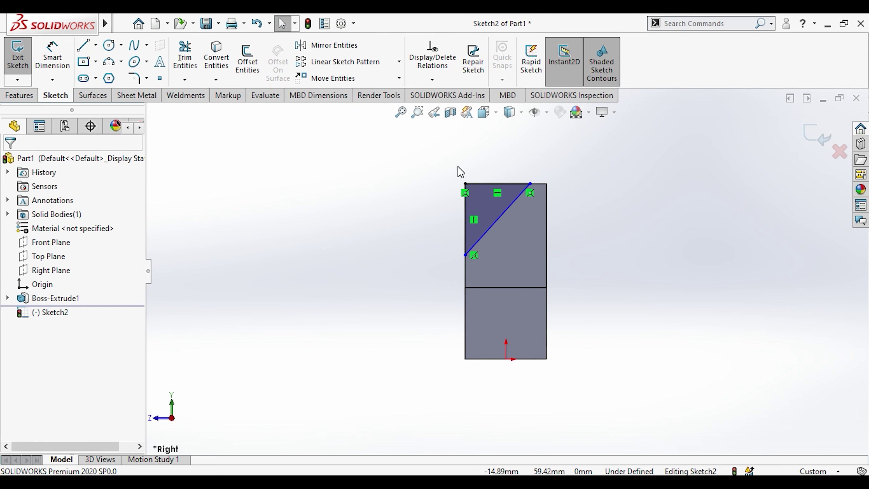
Dimension the triangle's upper right corner 6 mm from the face's right edge and its lower corner 13 mm above the face's lower edge.
left_click(52, 57)
left_click(530, 184)
left_click(539, 161)
type("6")
key("Return")
left_click(400, 325)
type("10")
key("Return")
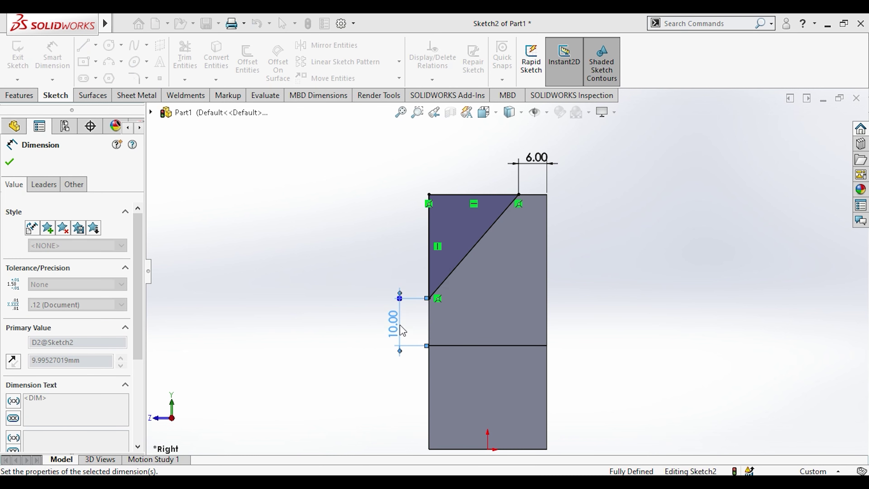
left_click(192, 237)
Cut the triangular profile 25 mm deep into the crossbar as a blind extruded cut.
left_click(19, 95)
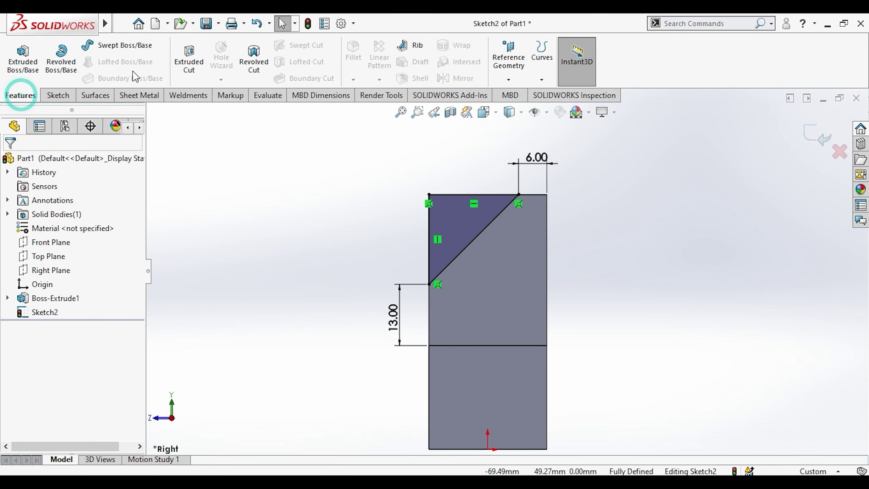
left_click(189, 58)
middle_click_drag(358, 244, 374, 249)
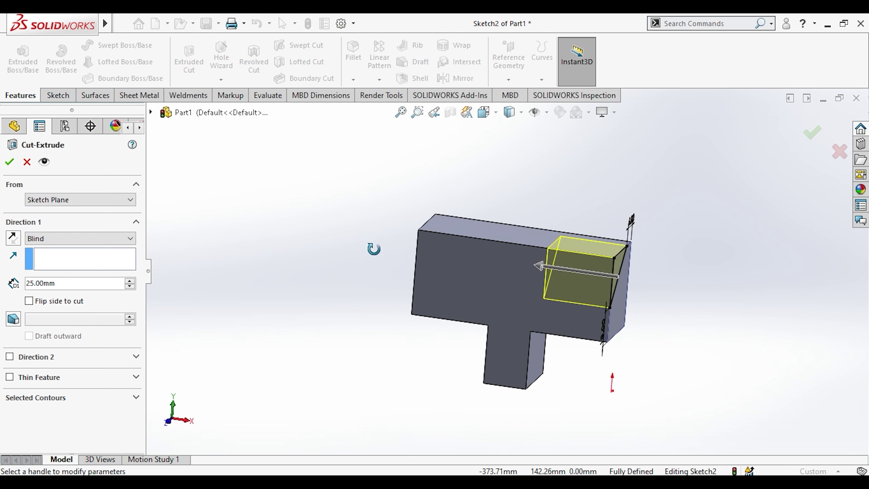
left_click(11, 162)
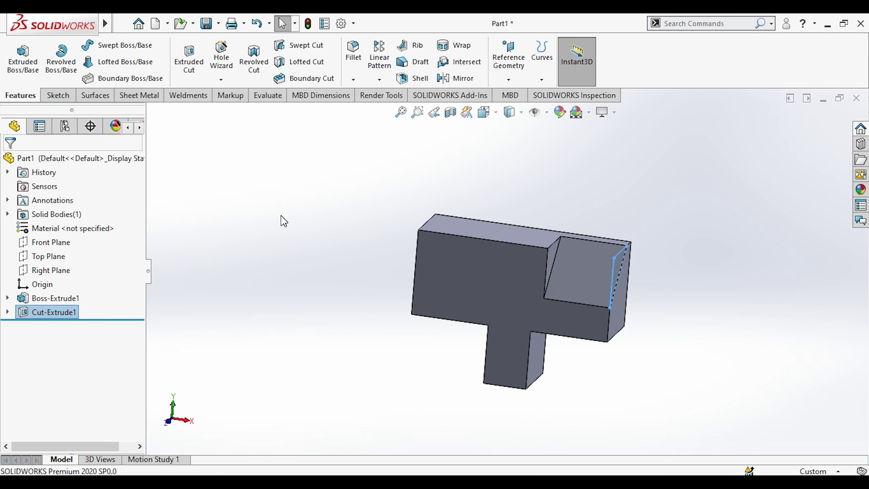
Mirror the angled cut about the Right Plane onto the other end of the crossbar.
left_click(71, 310)
left_click(379, 80)
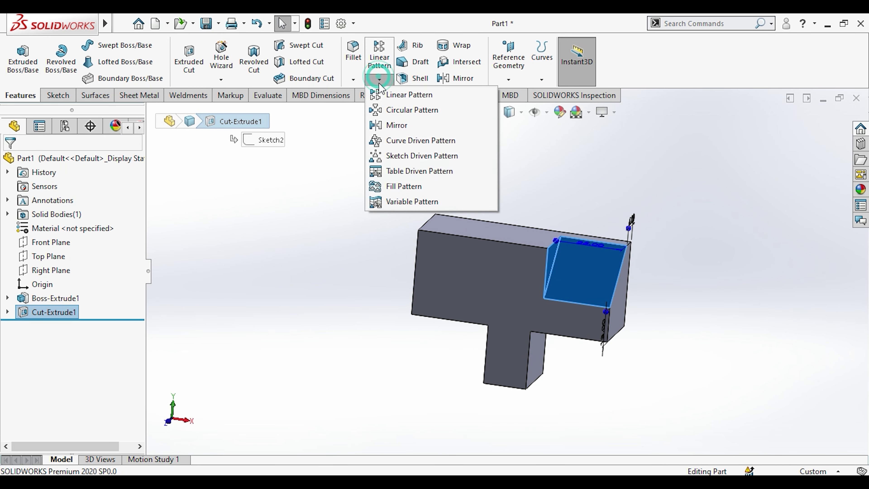
left_click(396, 126)
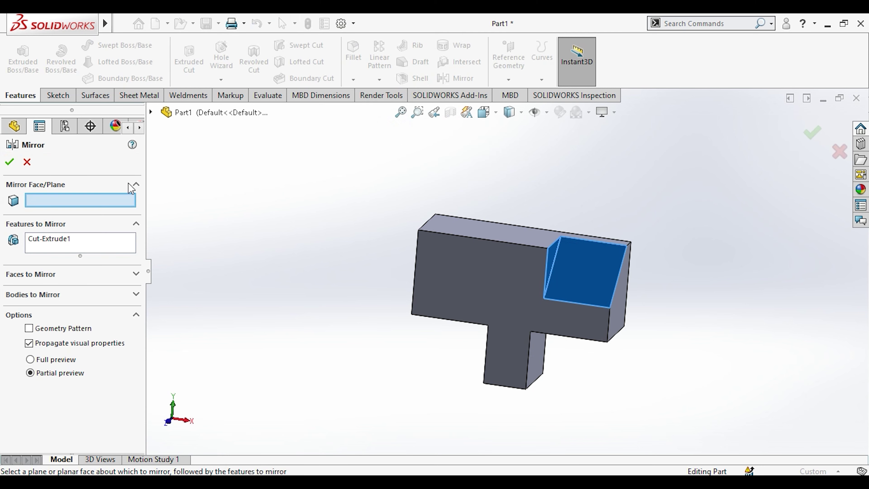
left_click(150, 112)
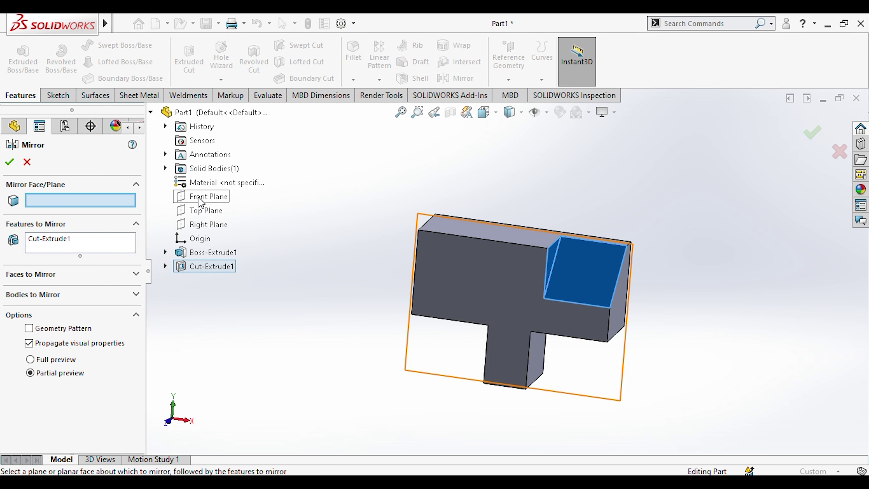
left_click(206, 225)
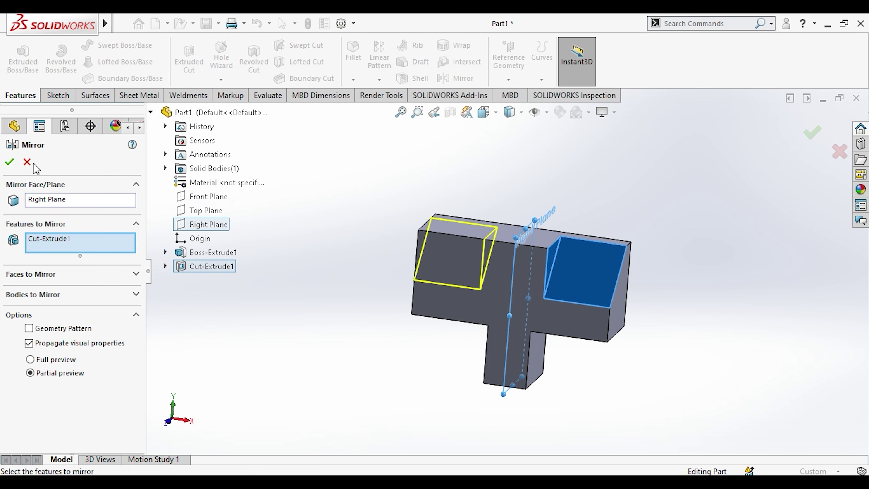
left_click(10, 162)
left_click(341, 171)
Orient the jaw squarely to its right side view.
middle_click_drag(378, 206, 355, 245)
middle_click_drag(390, 281, 379, 264)
key("space")
left_click(434, 330)
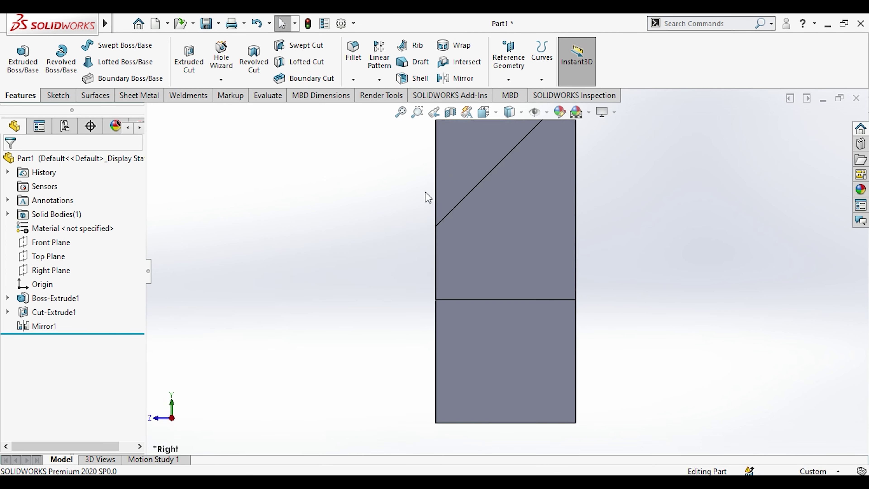
Start a sketch on the triangular side face and draw a circle about 5.75 mm in diameter near its vertical edge.
left_click(452, 171)
left_click(510, 128)
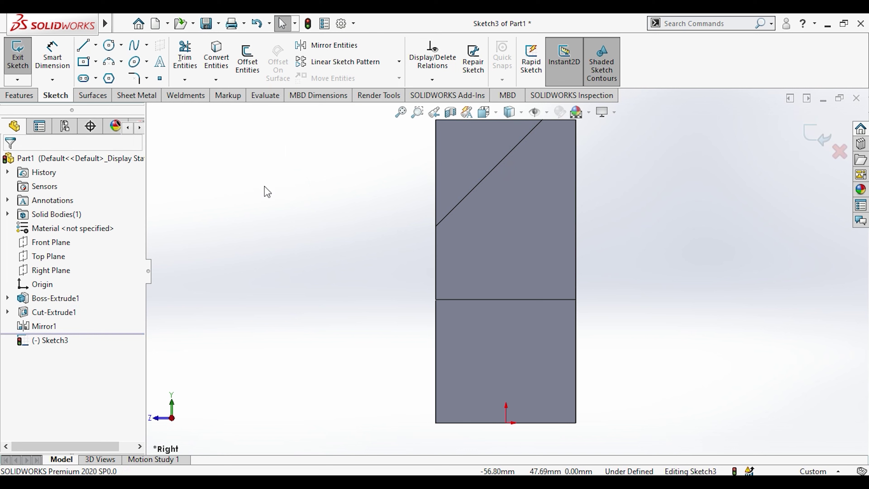
scroll(497, 155, "up", 2)
left_click(475, 225)
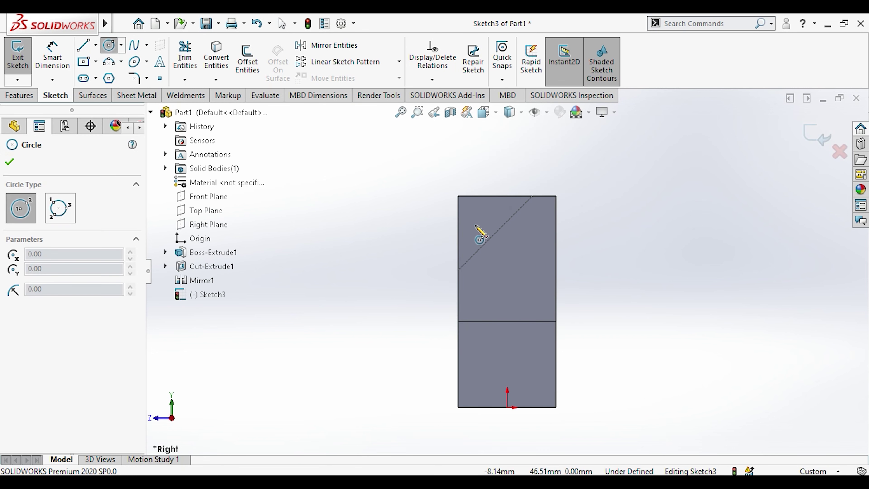
left_click(484, 233)
key("Escape")
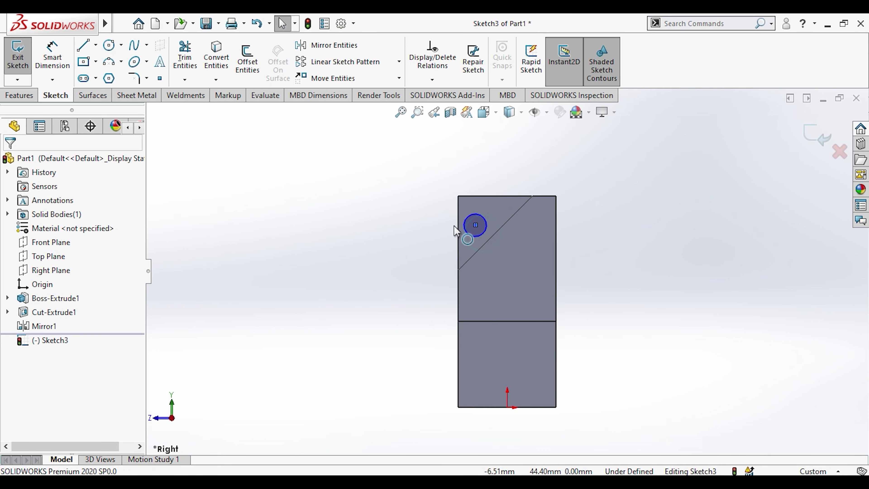
Dimension the circle's centre 5 mm from the triangular face's vertical edge.
left_click(60, 50)
left_click(457, 205)
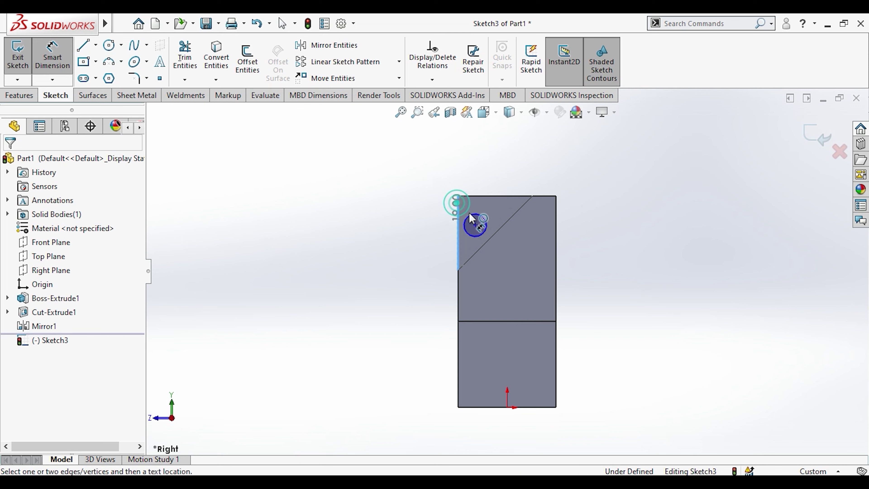
left_click(438, 166)
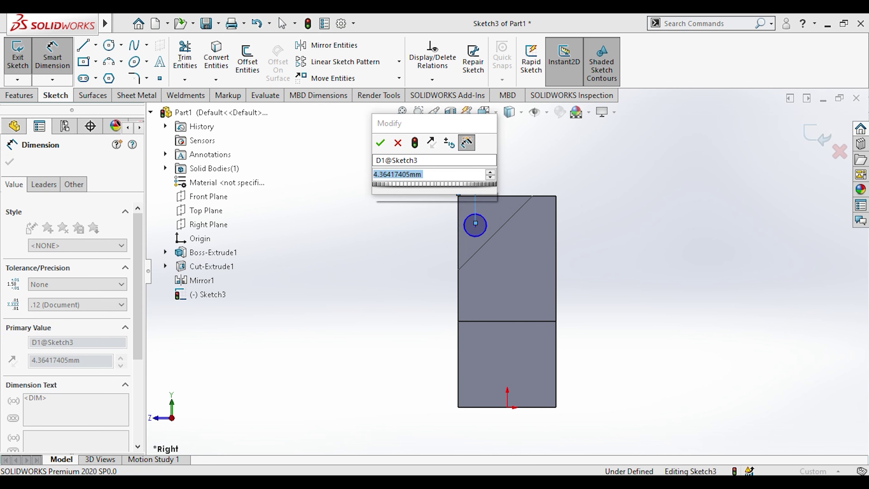
key("Return")
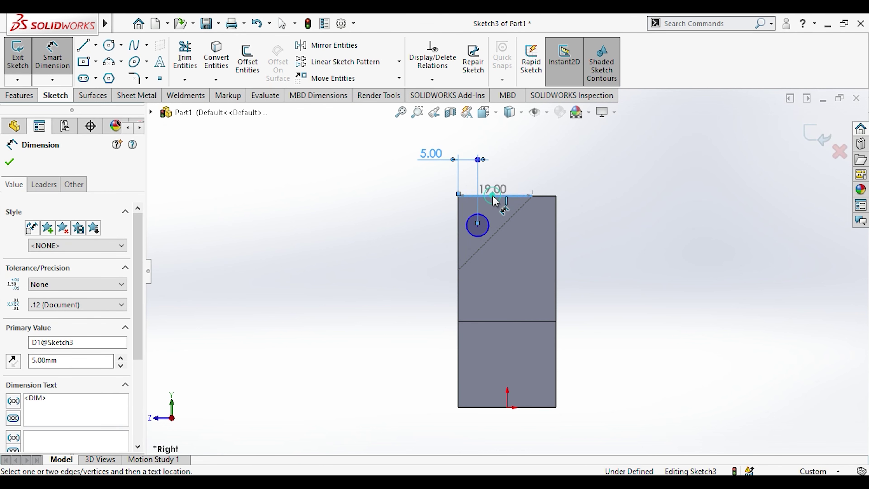
key("Escape")
scroll(479, 229, "down", 3)
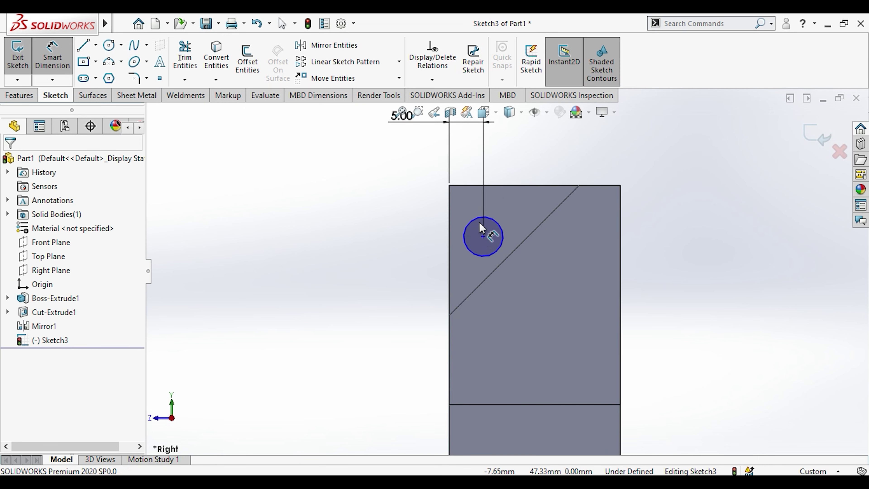
key("Escape")
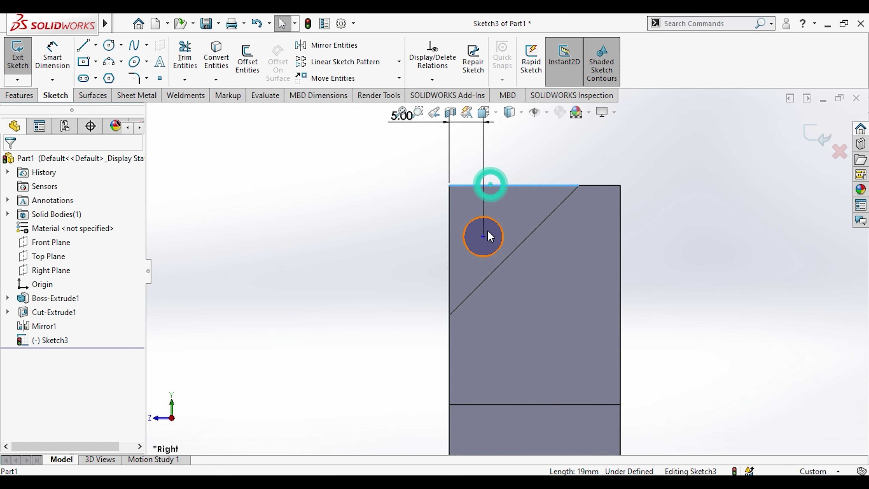
Dimension the circle's centre 9 mm below the triangular face's upper edge.
left_click(52, 58)
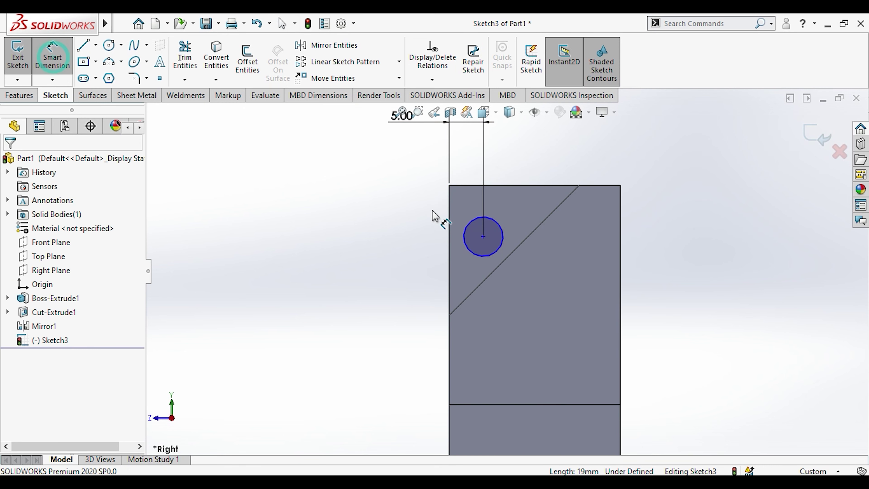
left_click(502, 185)
left_click(404, 213)
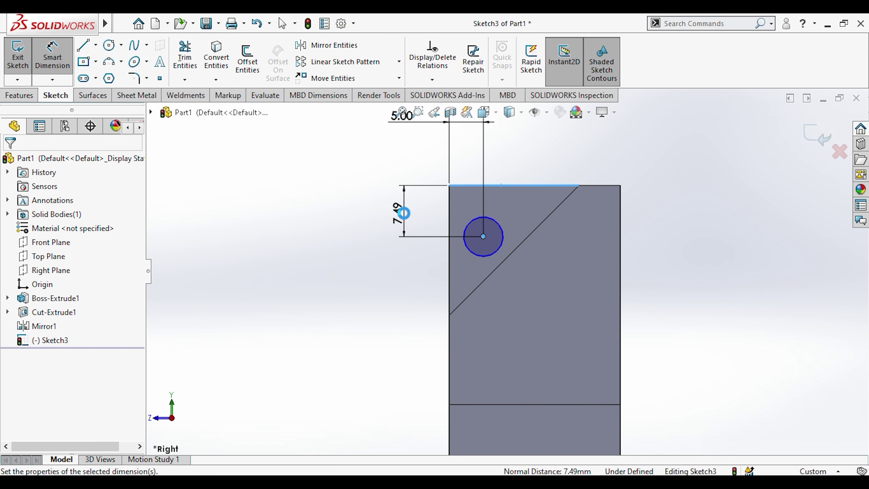
type("9.00mm")
key("Return")
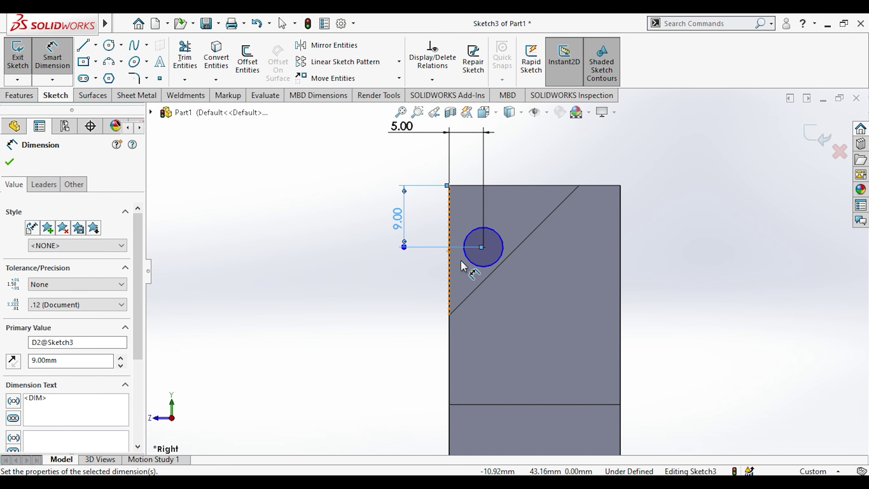
Set the diameter of the circle on the triangular face to 5 mm.
left_click(466, 265)
left_click(383, 279)
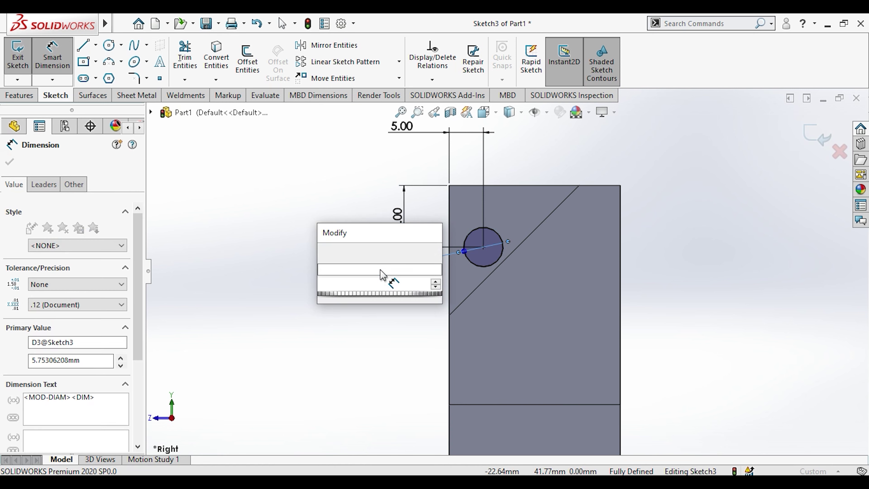
double_click(360, 283)
type("5")
key("Return")
key("Escape")
Cut-extrude the 5 mm circle Up To Surface, ending at the opposite triangular face of the central block.
left_click(19, 95)
left_click(189, 61)
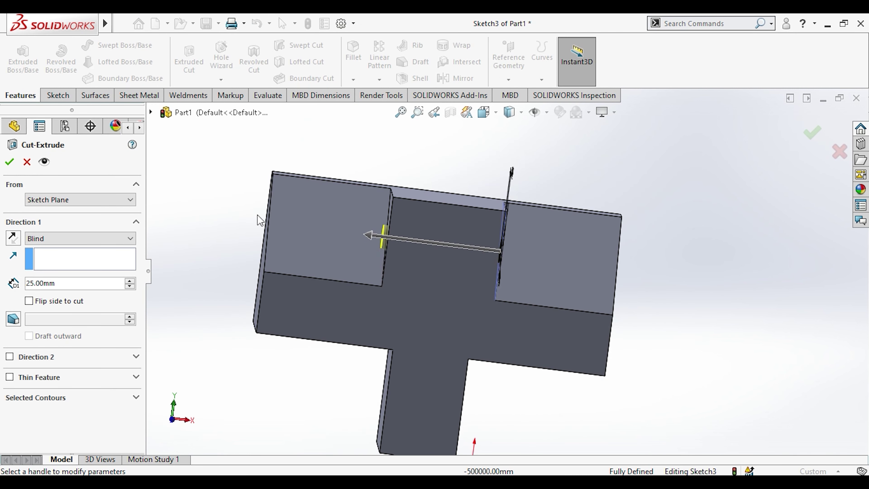
left_click(68, 238)
left_click(65, 295)
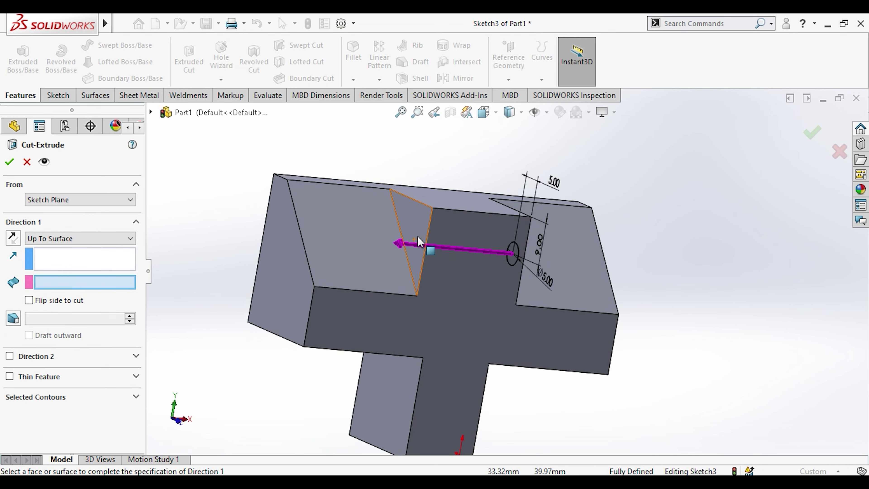
left_click(421, 242)
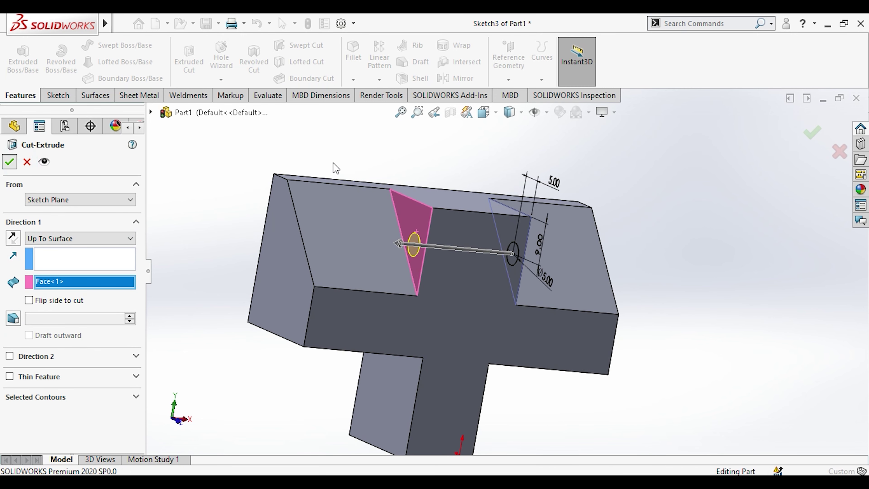
Start a sketch on the front face and draw a circle about 14.7 mm in diameter on the upper central block.
middle_click_drag(333, 163, 385, 225)
key("space")
left_click(382, 337)
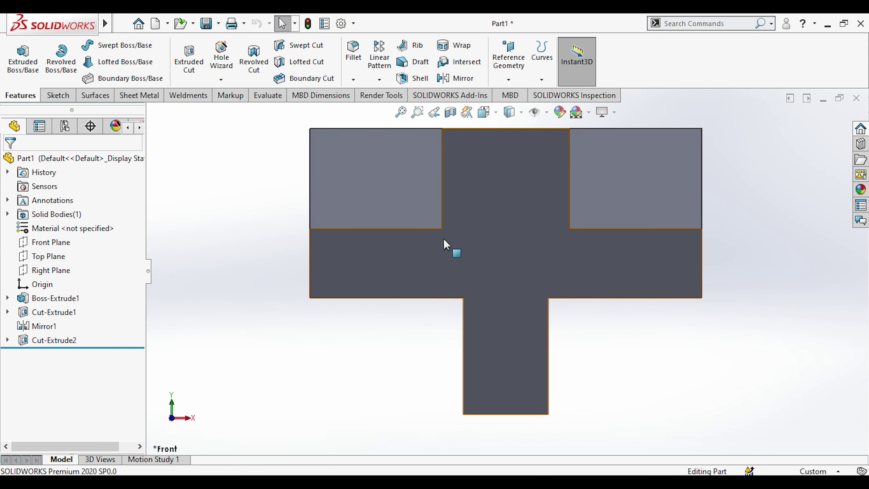
left_click(493, 204)
left_click(549, 173)
left_click(637, 347)
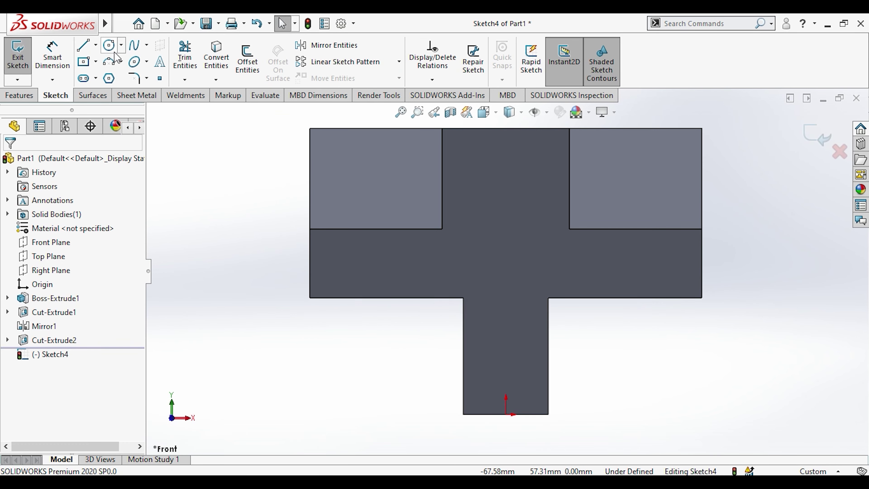
left_click(109, 45)
left_click_drag(505, 187, 519, 224)
left_click(663, 363)
Add a vertical relation between the circle's centre and the origin.
left_click(507, 188)
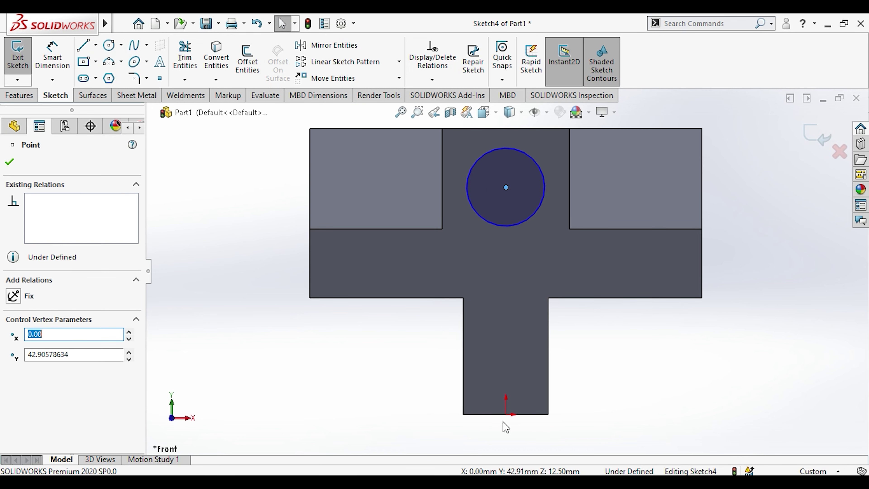
left_click(506, 414, "ctrl")
left_click(566, 365)
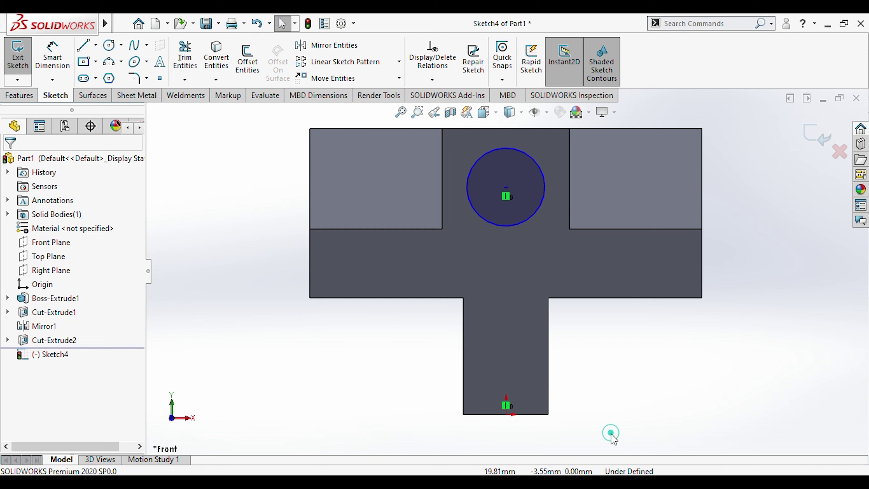
Dimension the front circle's centre 45 mm above the origin.
left_click(52, 53)
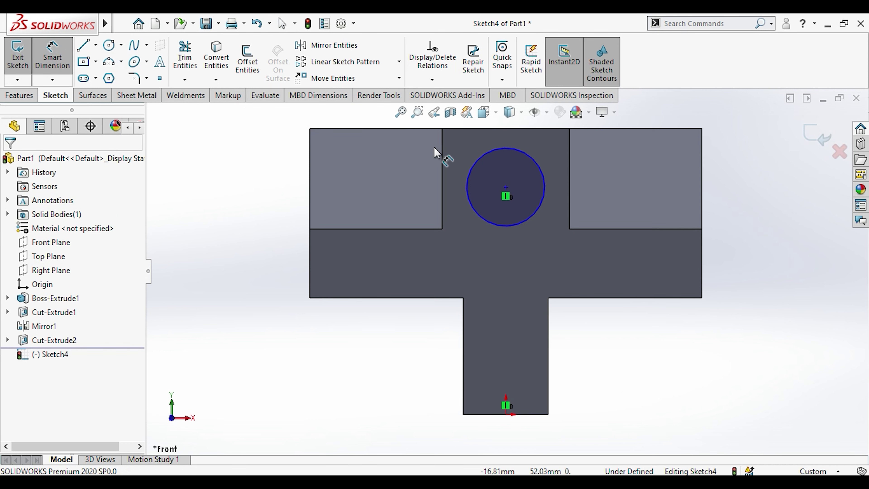
left_click(507, 188)
left_click(506, 414)
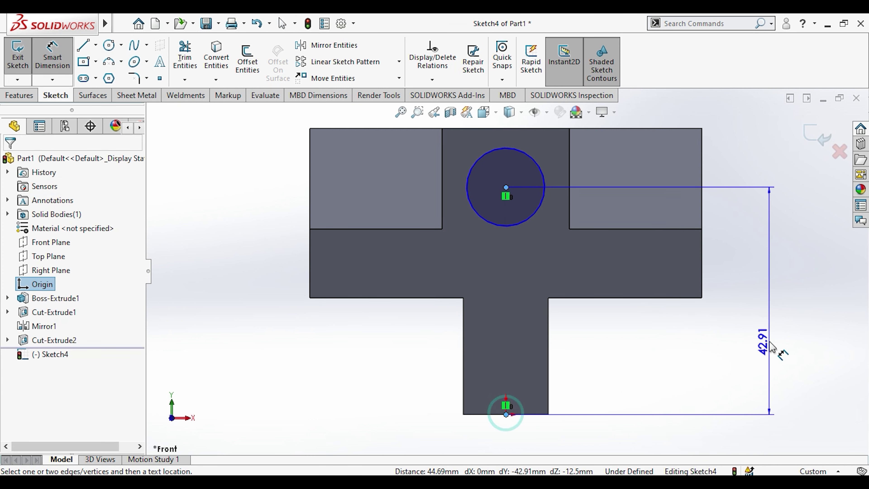
left_click(769, 345)
type("45")
key("Return")
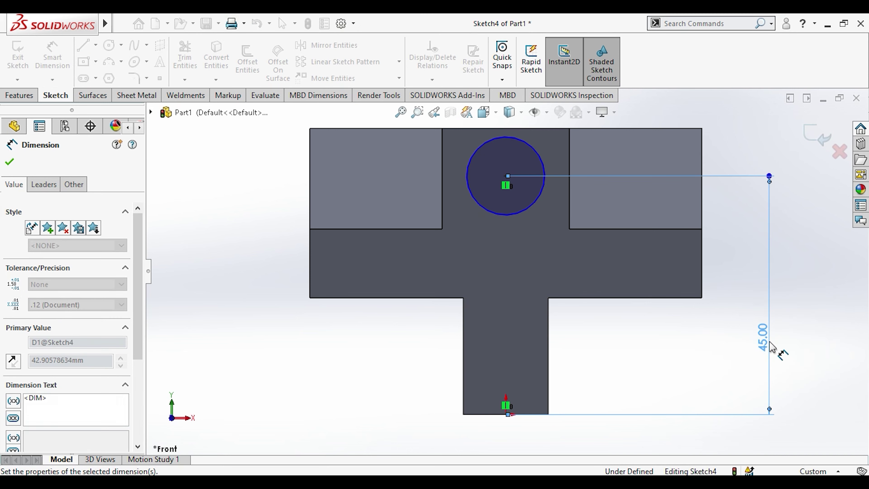
Set the front circle's diameter to 10 mm.
scroll(505, 271, "up", 3)
left_click(522, 200)
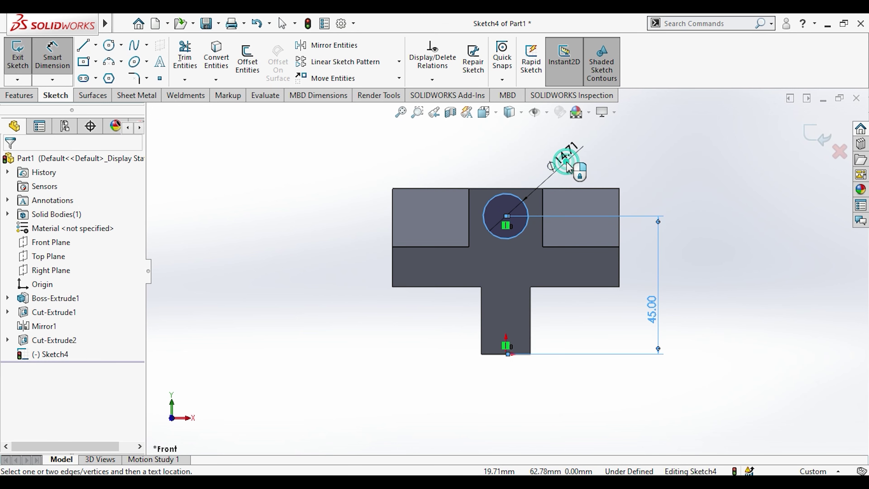
left_click(564, 170)
type("10")
key("Return")
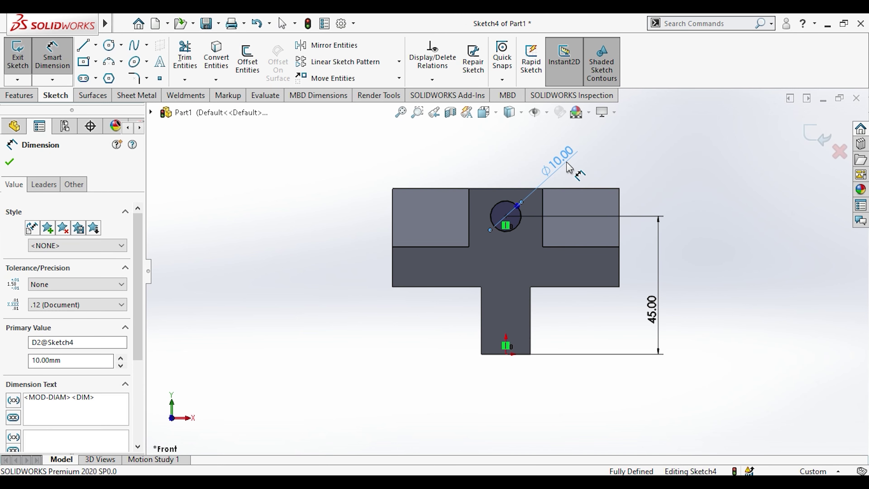
key("Escape")
Cut-extrude the 10 mm circle Through All from the front face.
left_click(18, 95)
left_click(179, 76)
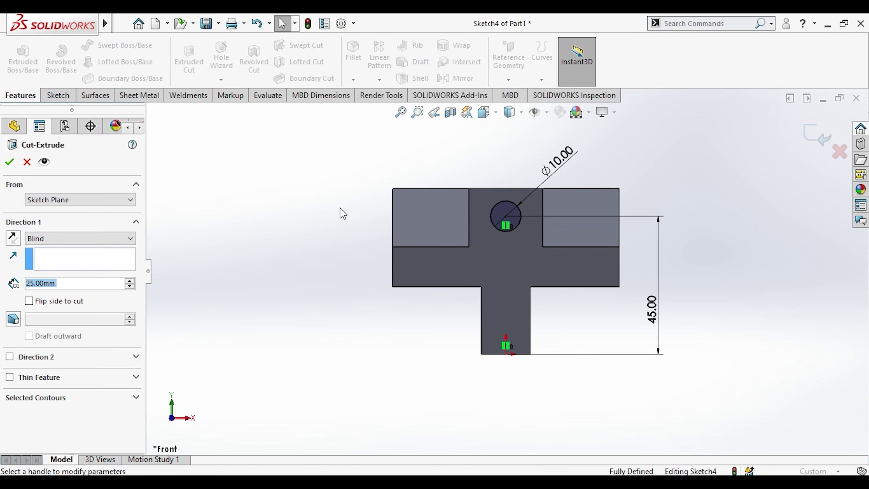
left_click(53, 238)
left_click(52, 255)
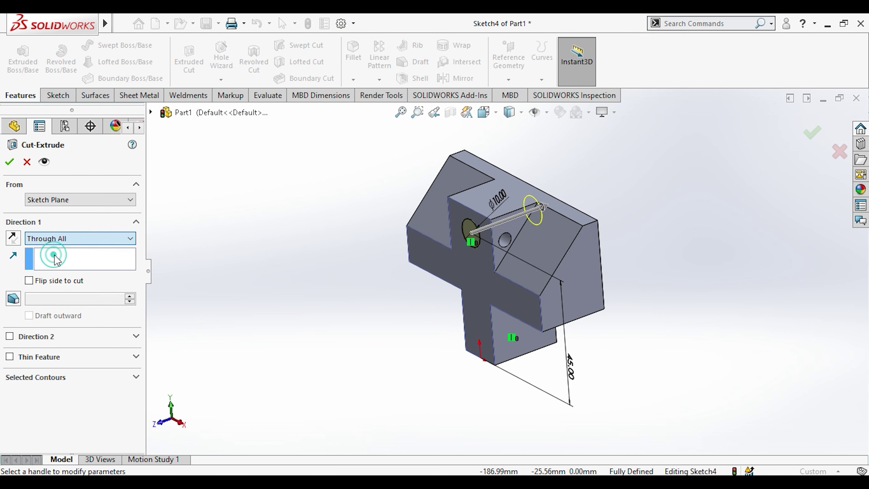
left_click(8, 163)
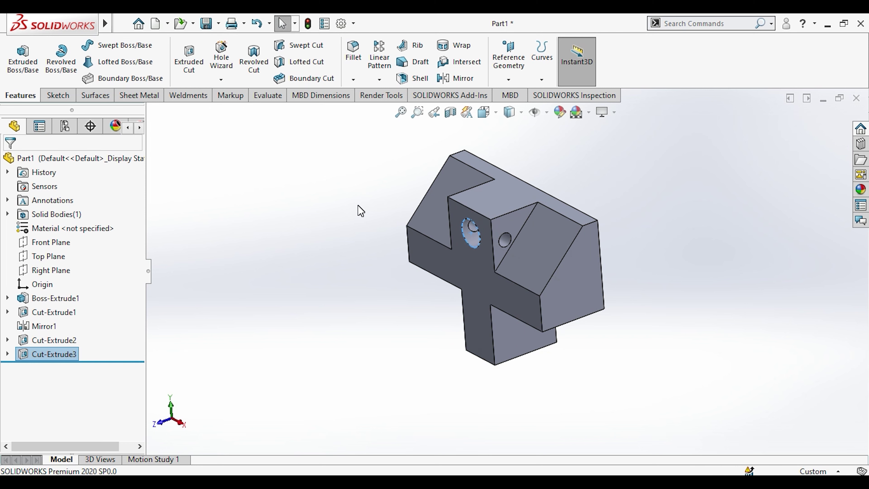
Start a sketch on the back face and draw two circles, about 24 mm and 20 mm in diameter, on either side of the hole.
middle_click_drag(351, 211, 479, 193)
middle_click_drag(417, 203, 538, 224)
key("space")
left_click(467, 282)
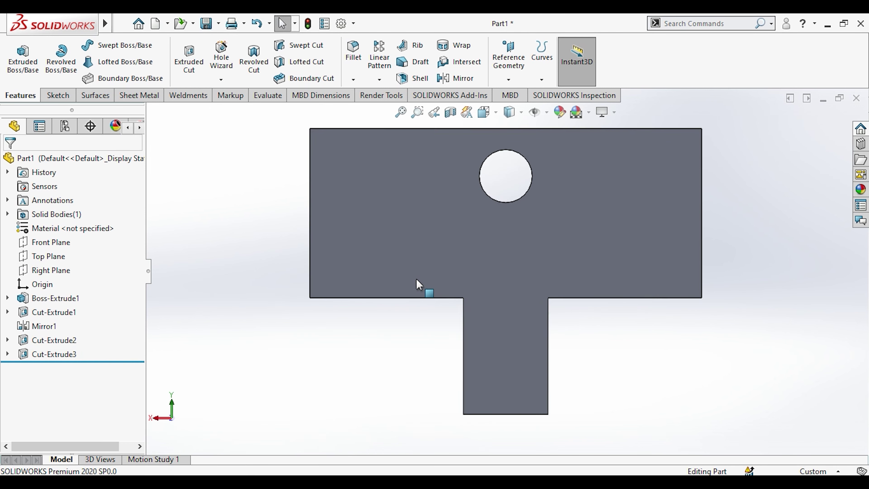
left_click(571, 236)
left_click(629, 199)
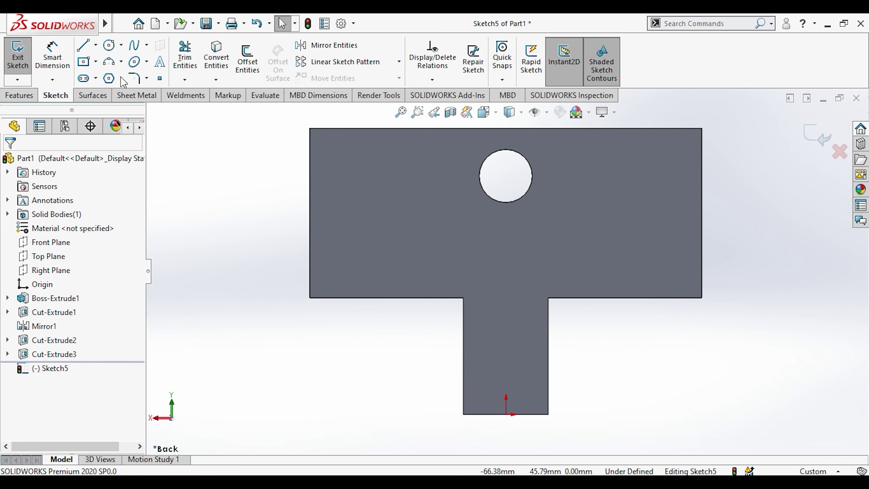
left_click(382, 195)
left_click(445, 197)
left_click(616, 185)
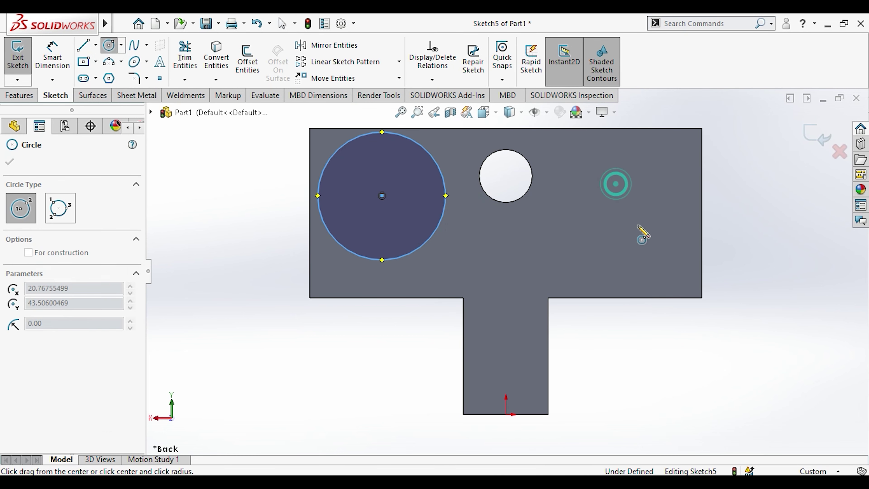
left_click(640, 232)
key("Escape")
Add an equal relation between the two circles on the back face.
left_click(635, 236)
left_click(422, 242, "ctrl")
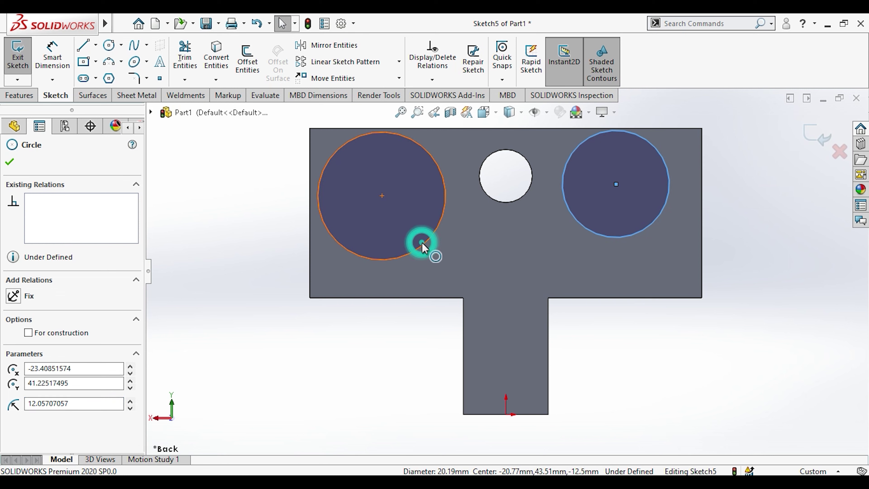
left_click(514, 187)
left_click(596, 382)
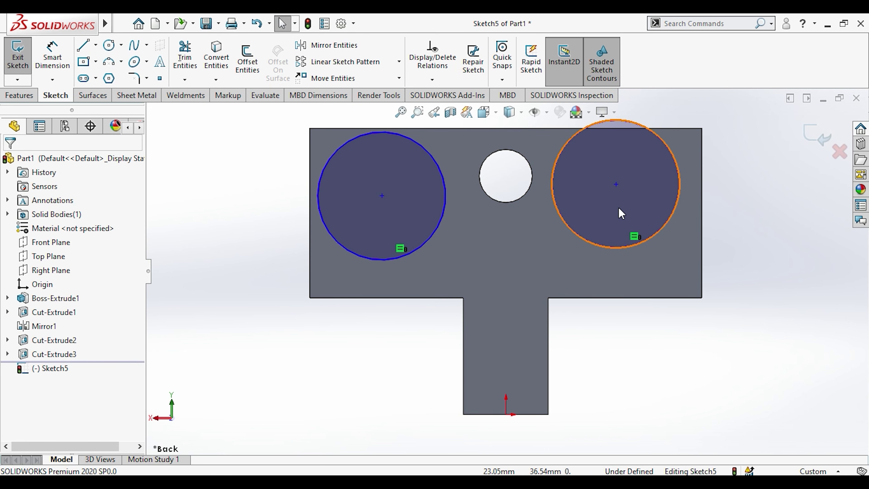
Add a horizontal relation between the centres of the two back-face circles.
left_click(616, 185)
left_click(382, 196, "ctrl")
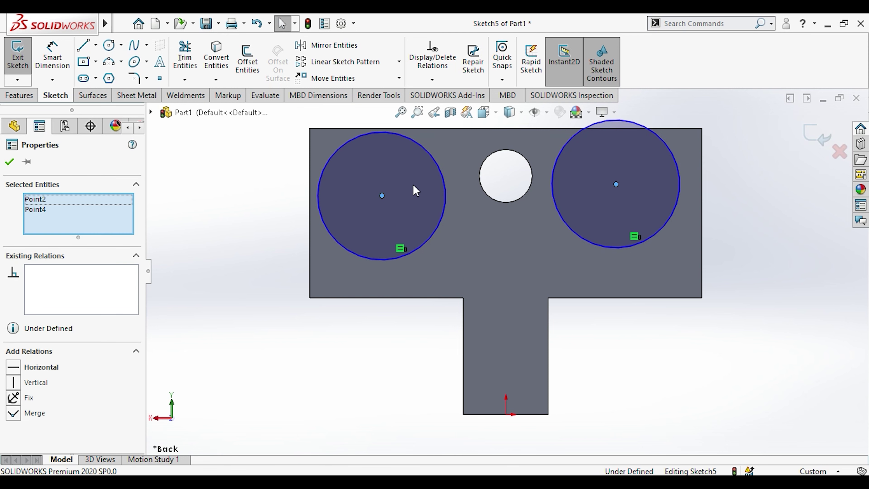
left_click(420, 138)
left_click(597, 349)
Dimension the centre of one back-face circle 14 mm below the top edge of the part.
left_click(52, 55)
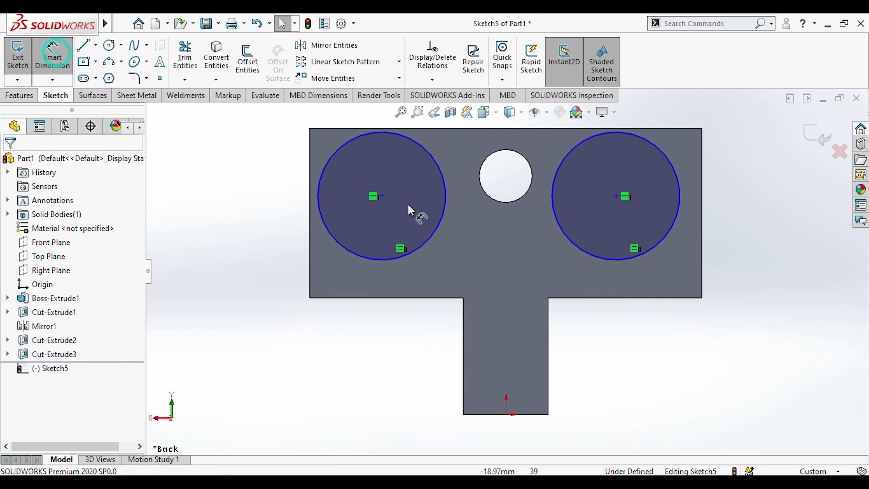
left_click(616, 195)
left_click(645, 129)
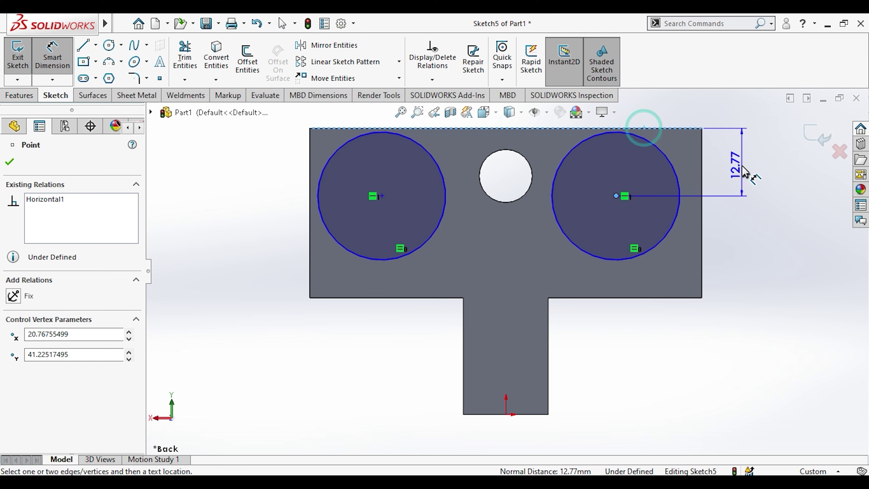
left_click(741, 166)
type("1")
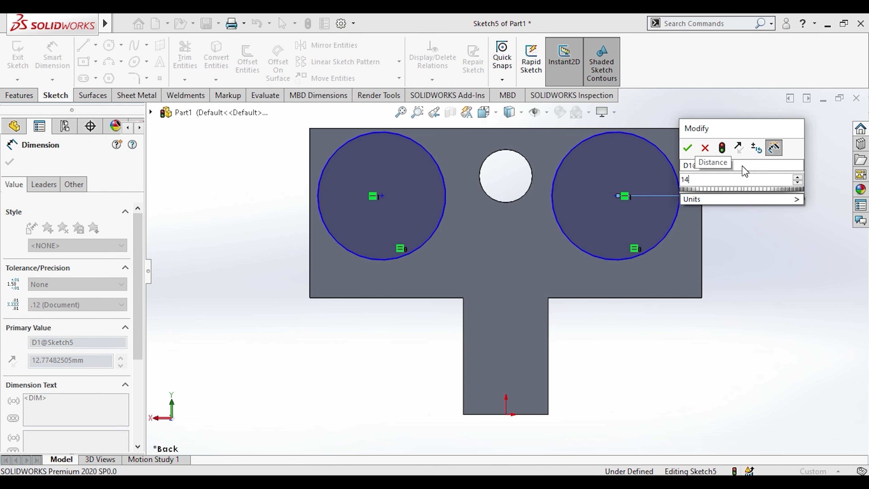
type("4")
key("Return")
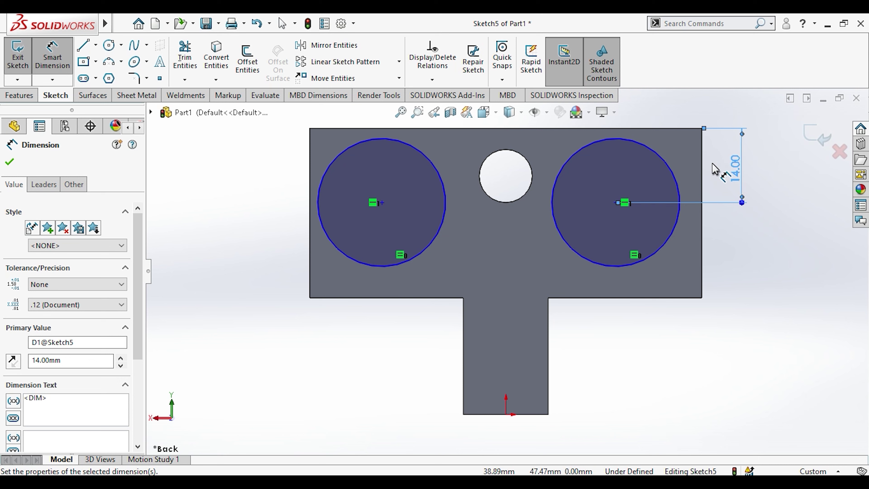
key("Escape")
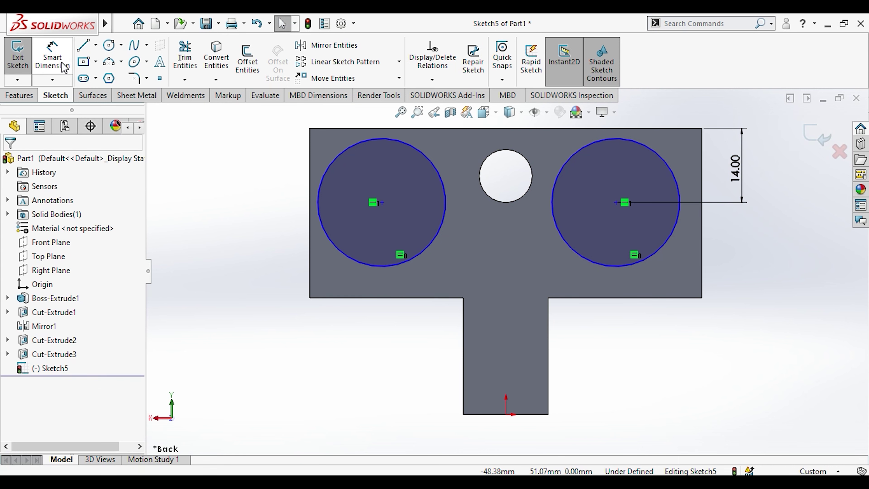
Set the diameter of the equal back-face circles to 6 mm.
left_click(55, 60)
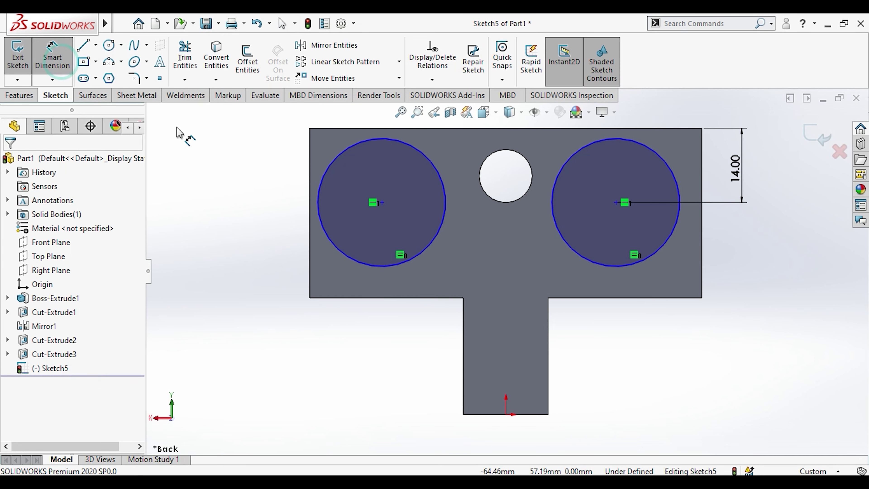
left_click(661, 243)
left_click(725, 257)
type("6")
key("Return")
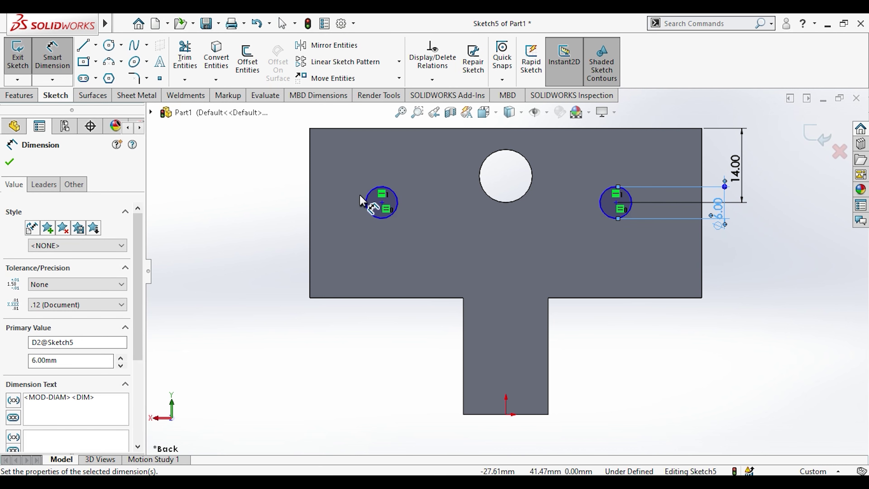
key("Escape")
Dimension the centre of the left circle on the back face 12 mm from the left edge.
middle_click_drag(382, 227, 350, 196)
scroll(368, 259, "up", 2)
key("space")
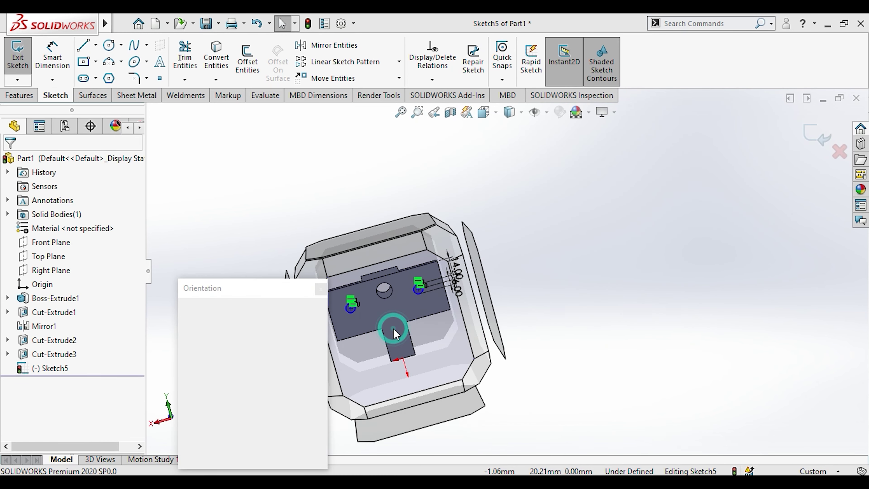
left_click(397, 328)
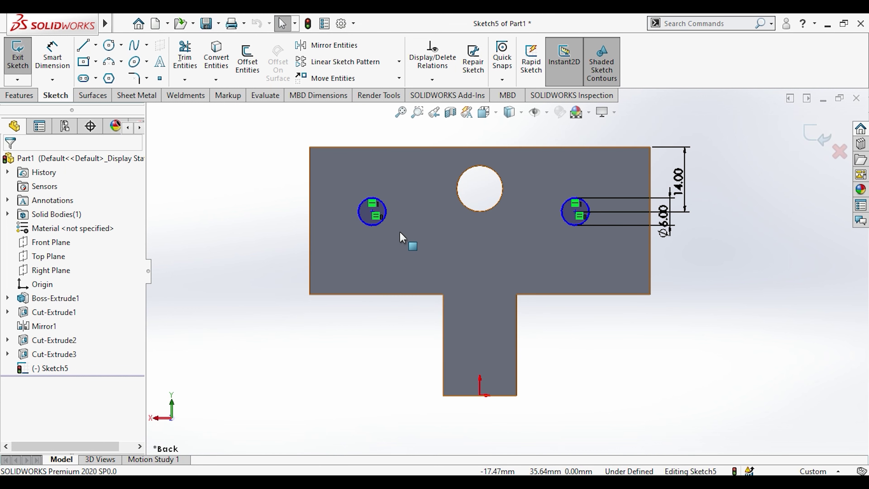
left_click(52, 55)
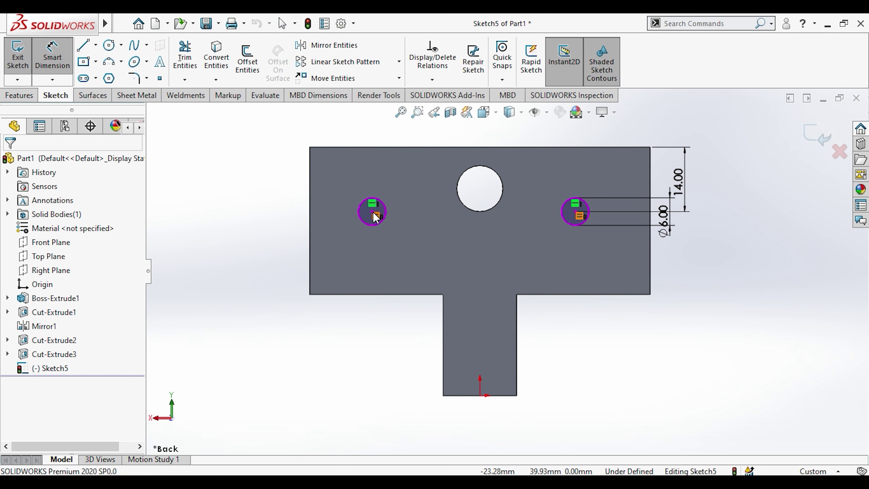
scroll(371, 202, "down", 3)
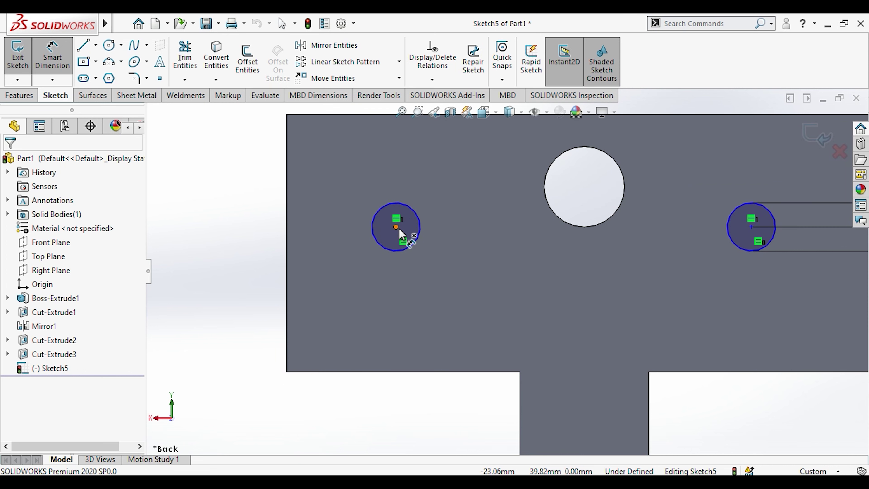
left_click(397, 227)
left_click(289, 225)
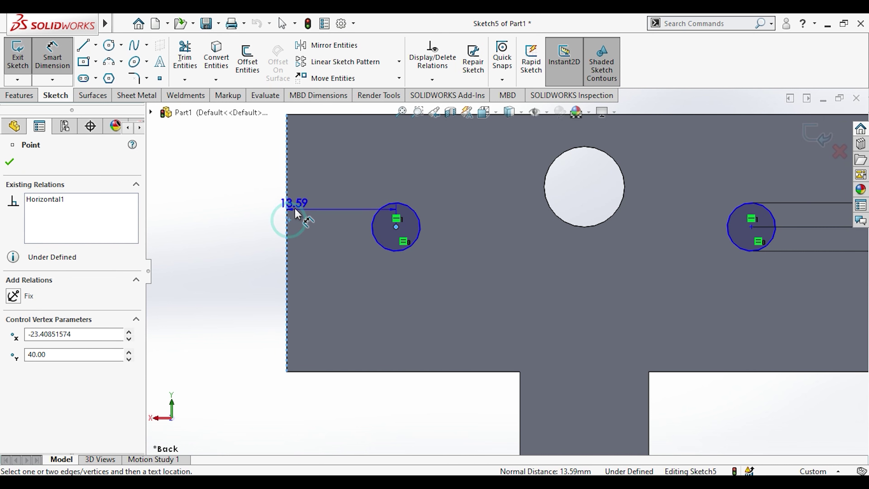
key("z")
left_click(377, 140)
type("12")
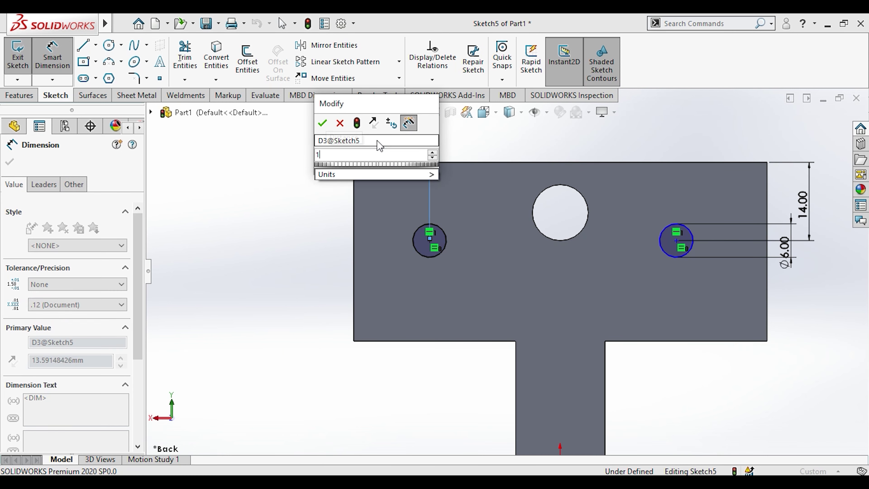
key("Return")
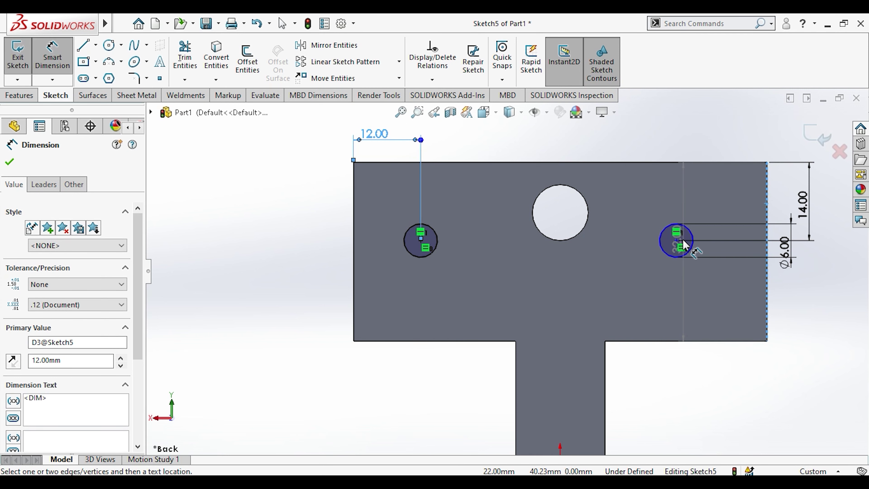
Dimension the centre of the right circle on the back face 12 mm from the right edge.
left_click(675, 241)
left_click(698, 132)
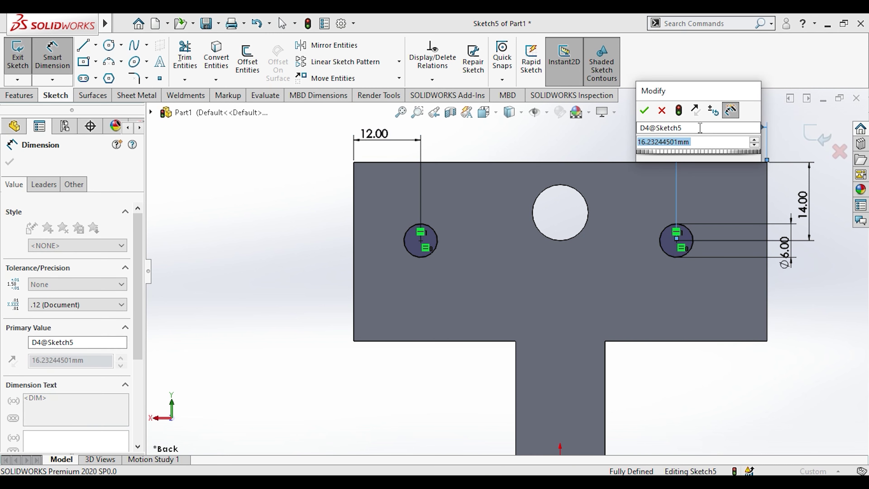
type("12")
key("Return")
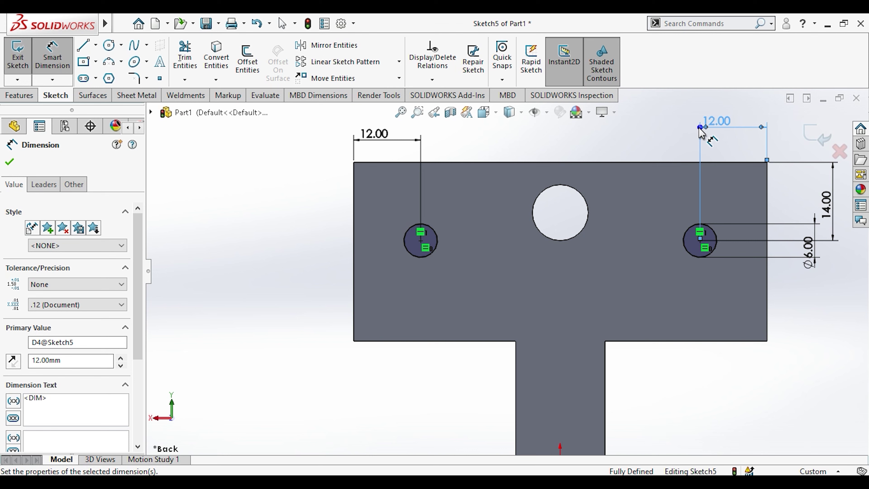
key("Escape")
Cut-extrude the two 6 mm circles with a Blind depth of 25 mm.
left_click(19, 95)
left_click(181, 67)
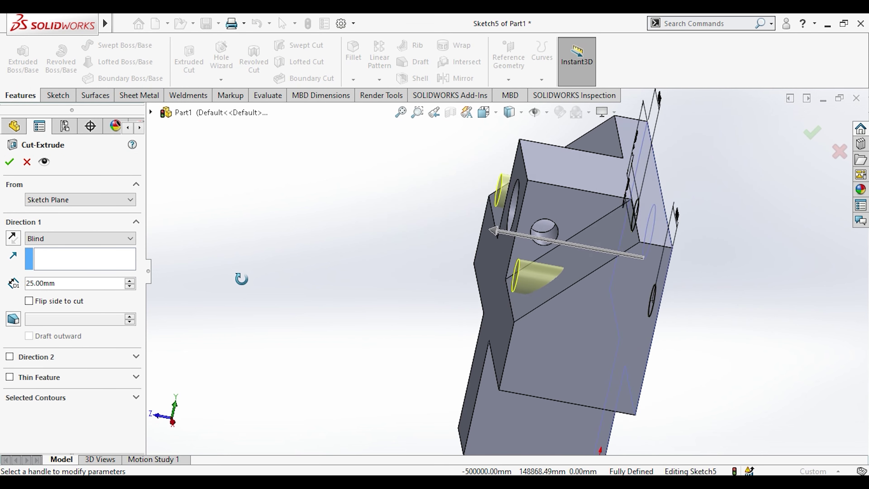
left_click(9, 162)
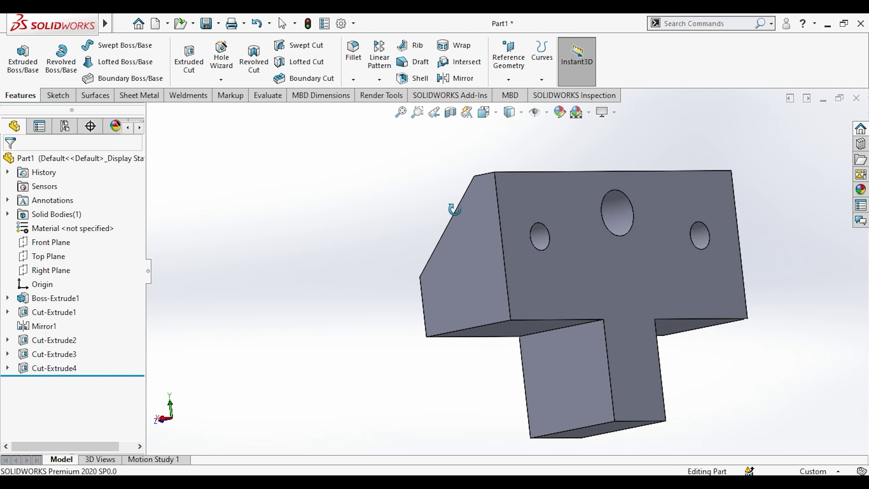
Create a Metric Die M6x1.0 extruded thread, 8 mm deep, from the back-face edge of the left 6 mm hole.
left_click(223, 78)
left_click(239, 125)
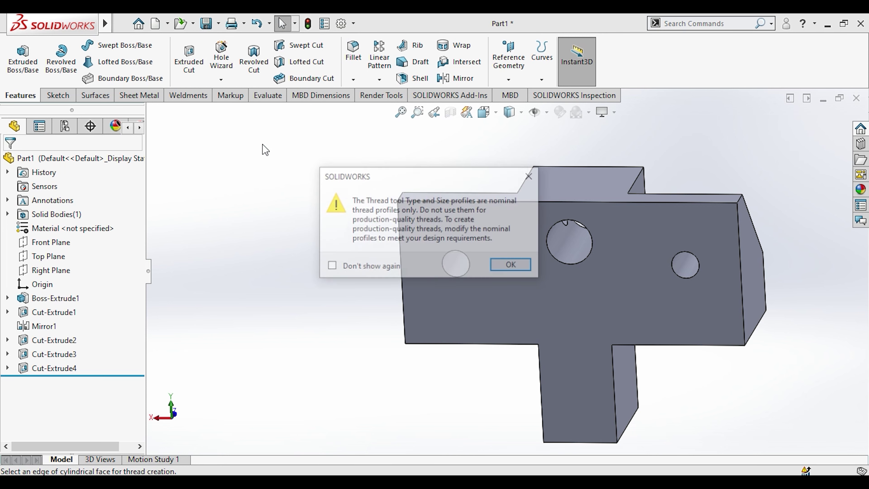
left_click(509, 266)
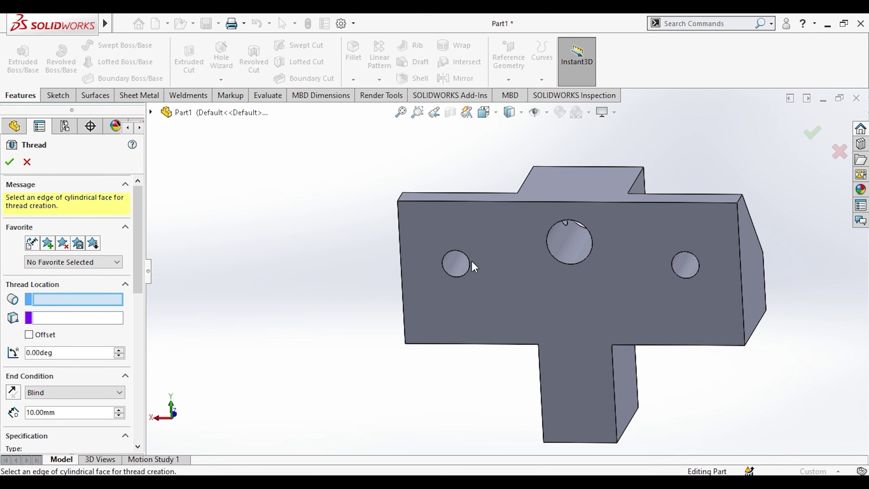
left_click(466, 277)
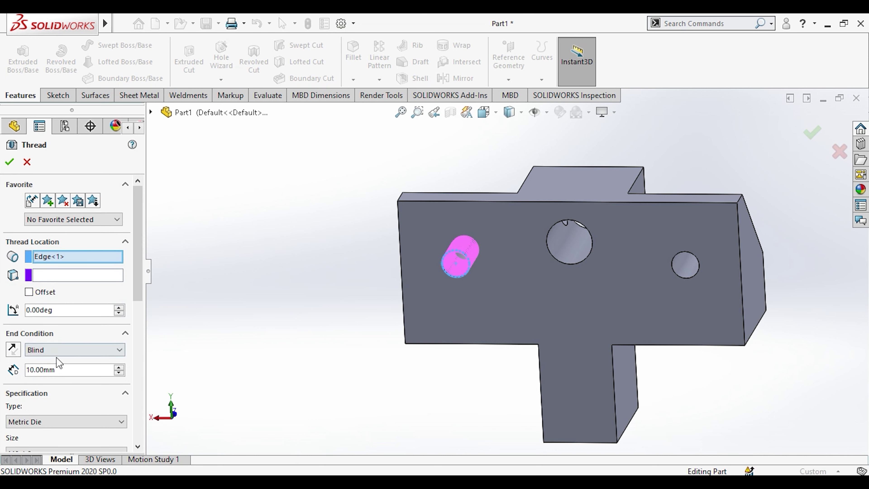
double_click(61, 370)
type("8")
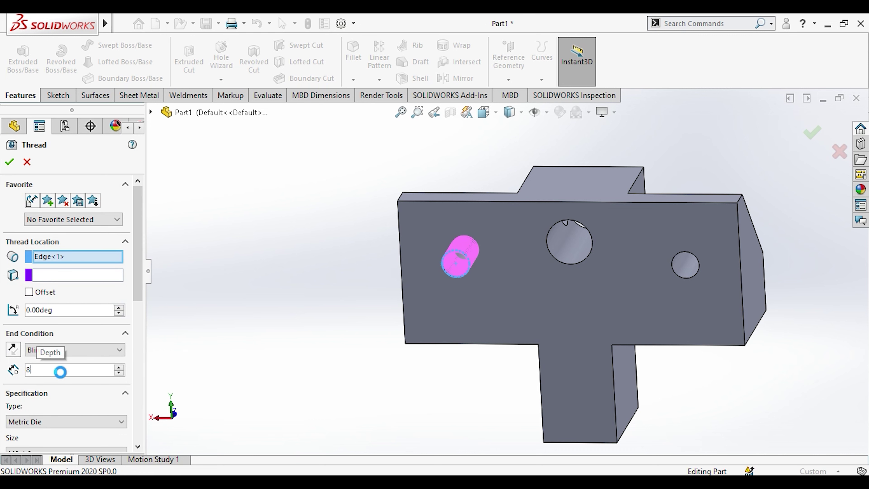
left_click_drag(140, 297, 137, 386)
left_click(78, 327)
left_click(70, 298)
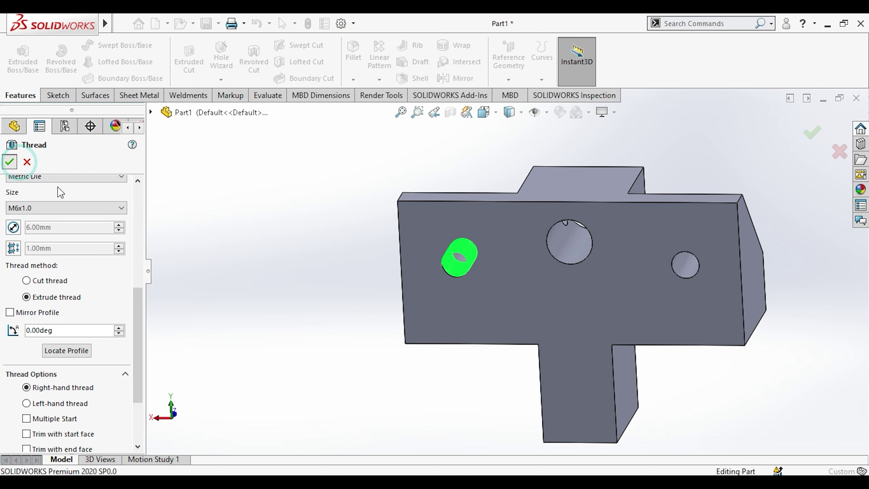
Edit the thread feature and set its blind depth to 12 mm.
scroll(600, 282, "down", 3)
middle_click_drag(581, 288, 707, 392)
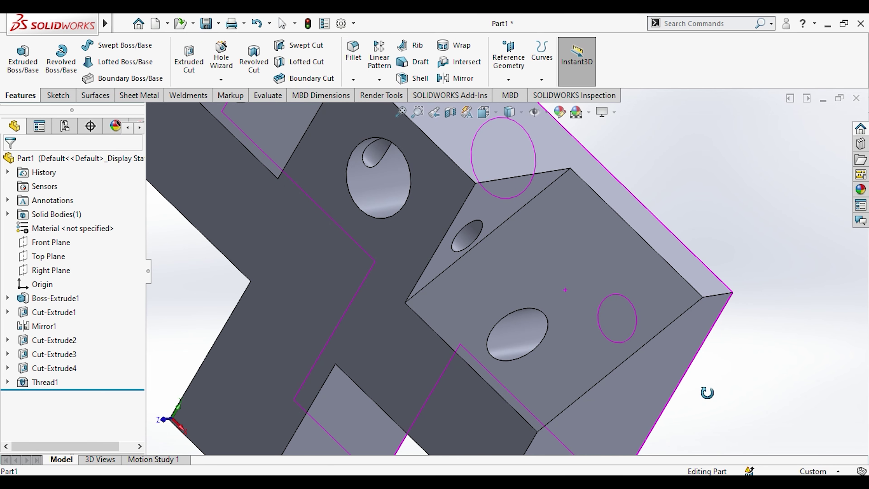
scroll(586, 365, "up", 6)
middle_click_drag(458, 349, 389, 238)
scroll(480, 253, "down", 4)
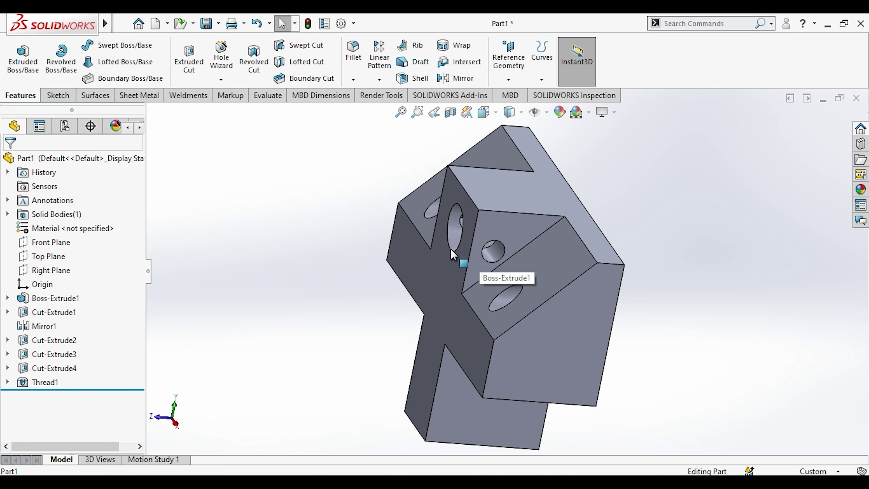
middle_click_drag(544, 320, 479, 308)
left_click(36, 383)
left_click(36, 342)
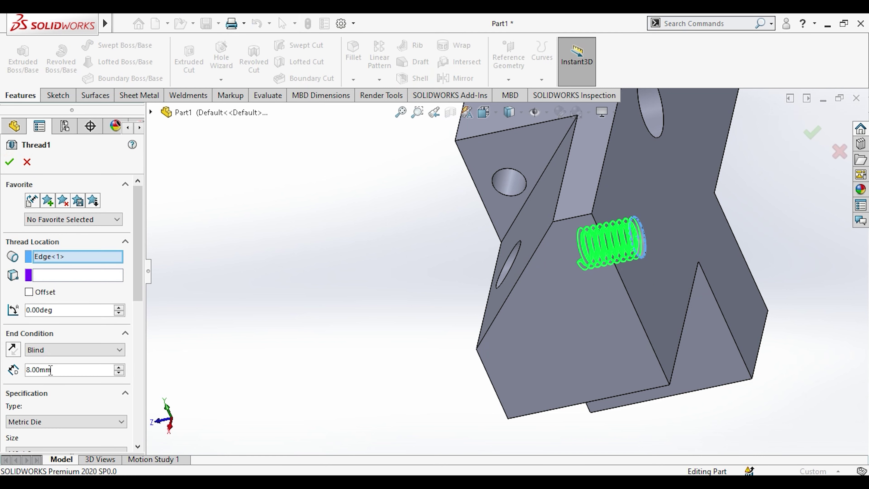
type("12")
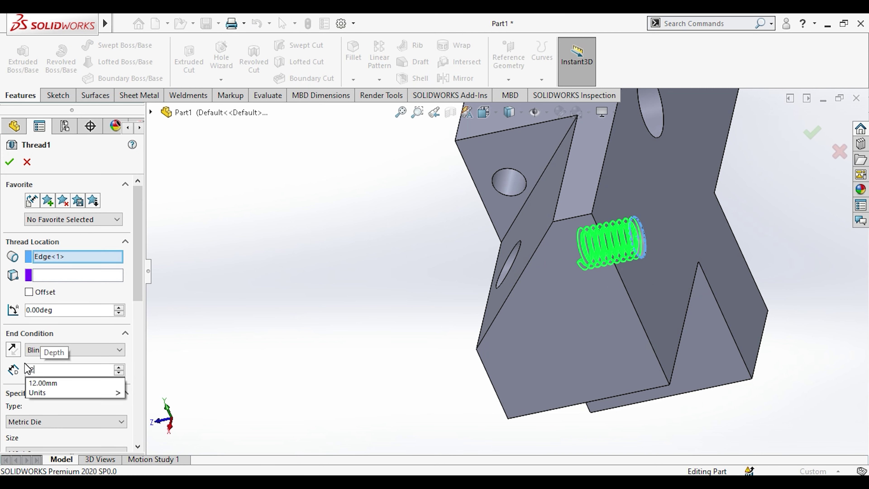
key("Return")
Mirror the thread about the Right Plane onto the opposite 6 mm hole.
middle_click_drag(278, 231, 302, 210)
scroll(351, 251, "up", 6)
left_click(39, 386)
left_click(379, 80)
left_click(396, 124)
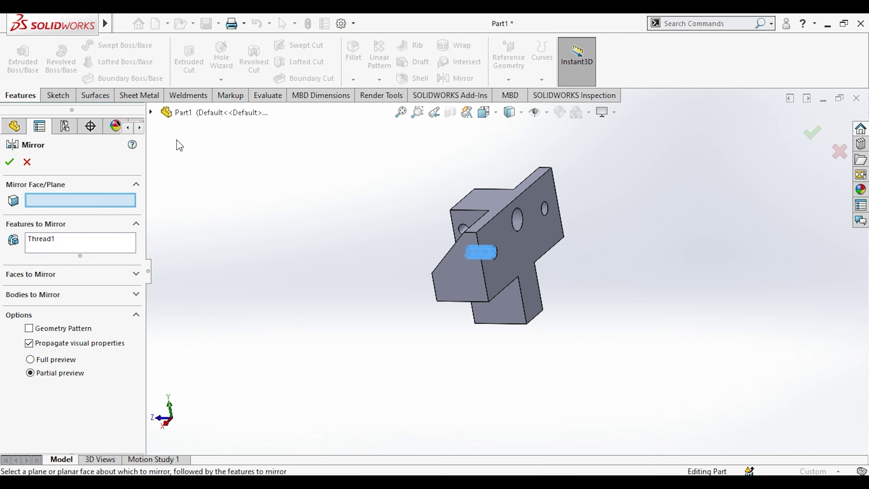
left_click(151, 112)
left_click(198, 225)
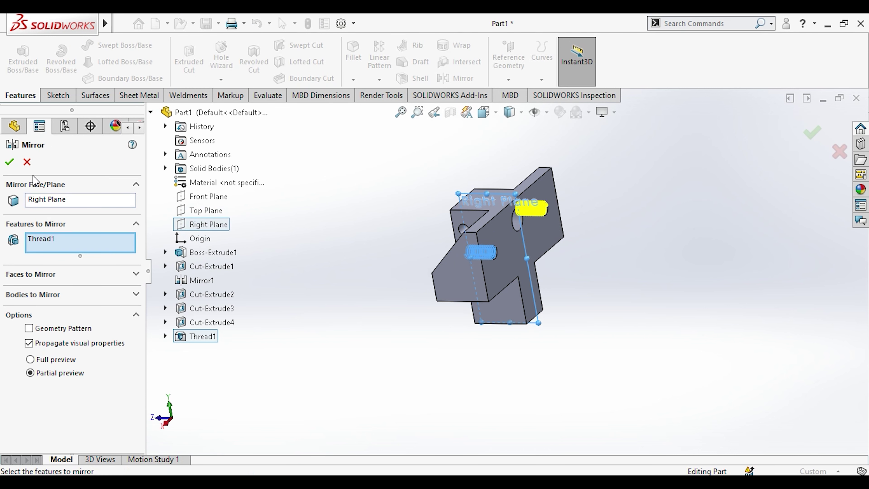
left_click(10, 163)
middle_click_drag(423, 202, 390, 251)
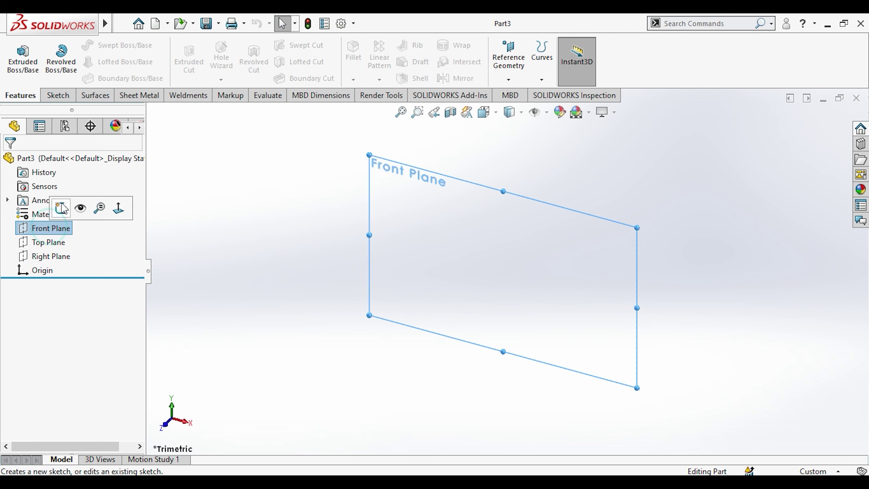
Start a sketch on the Front Plane of the new part and draw a horizontal line just below the origin.
left_click(60, 205)
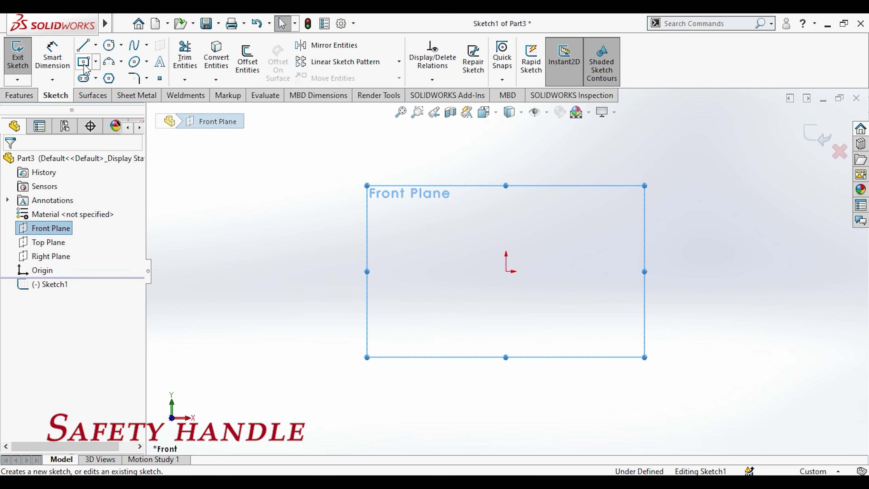
left_click(84, 45)
left_click(391, 275)
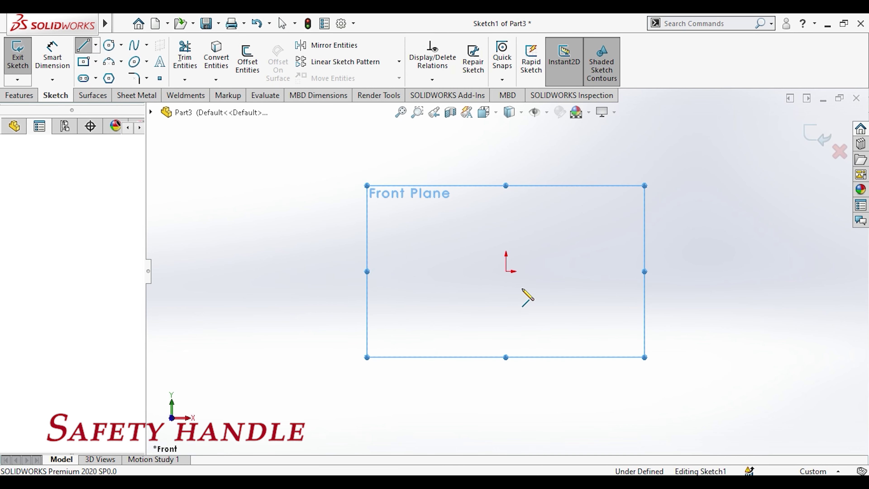
left_click(575, 275)
key("Escape")
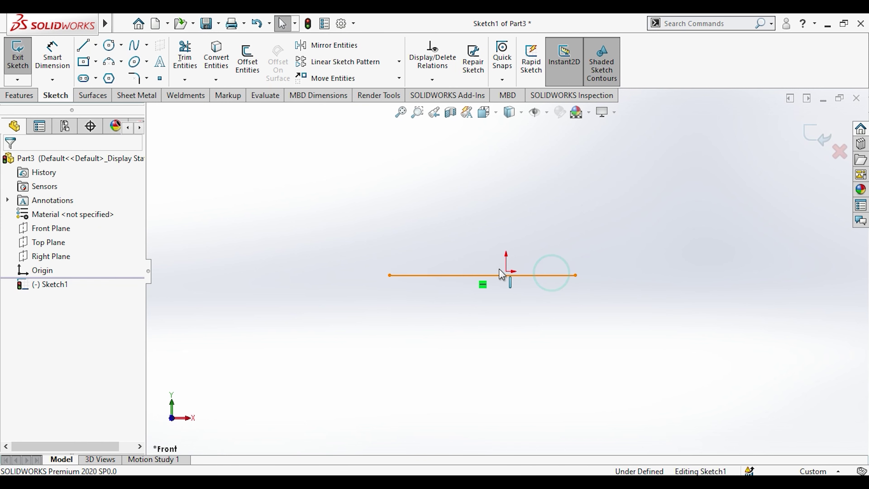
Add a midpoint relation between the horizontal line and the origin.
left_click(506, 275)
left_click(506, 272, "ctrl")
left_click(537, 224)
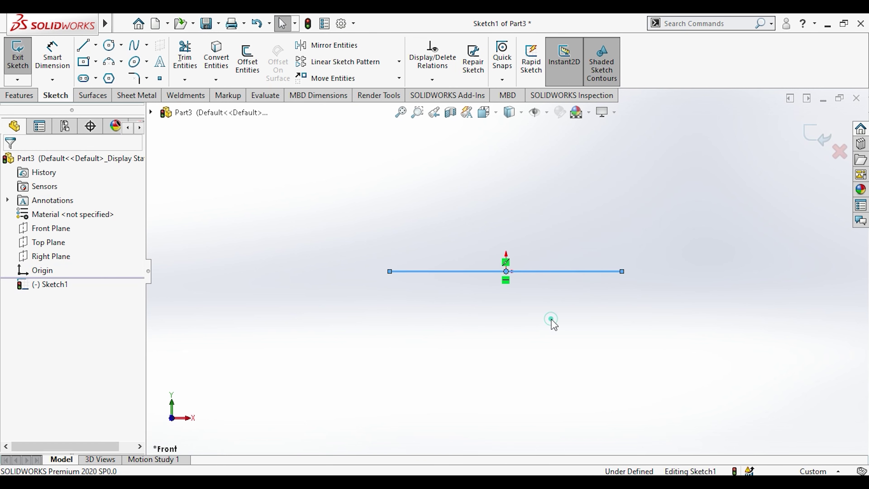
Dimension the horizontal line's length as 205+13, giving 218 mm.
left_click(65, 56)
left_click(424, 271)
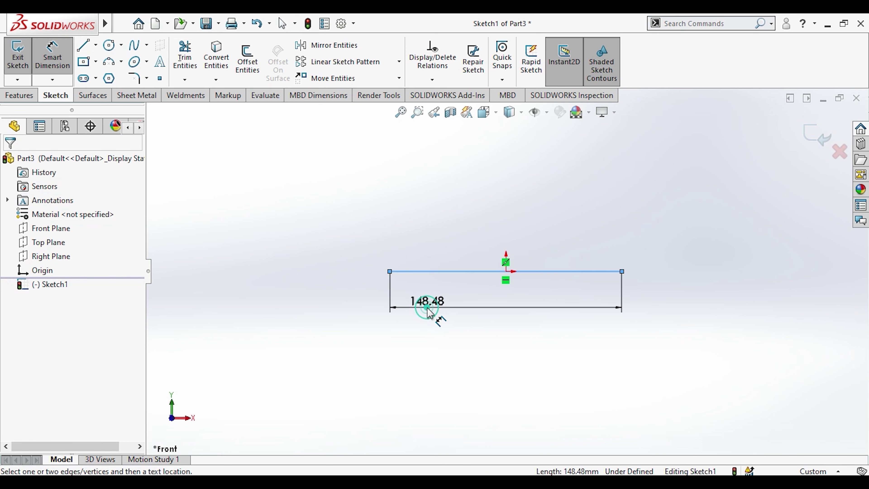
left_click(430, 312)
type("205+13")
key("Return")
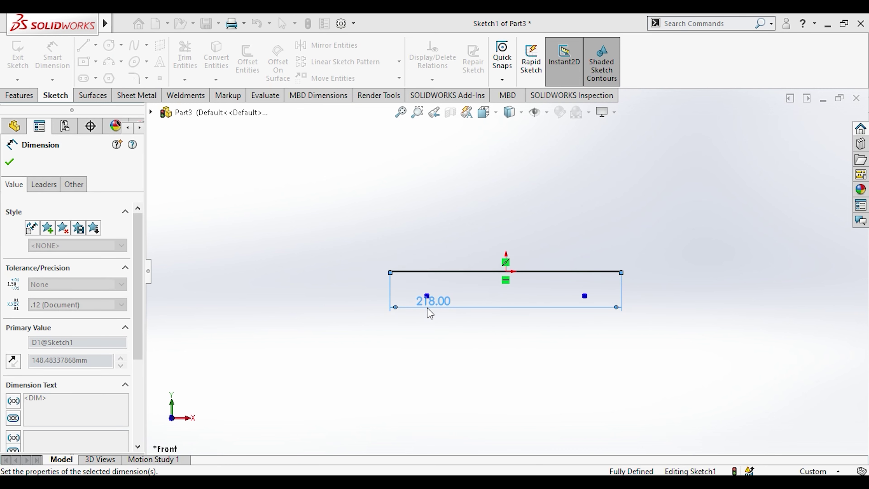
key("Escape")
Draw a stepped outline from the base line's right end: up, about 17 mm inward, up again, and about 147 mm horizontally left.
key("l")
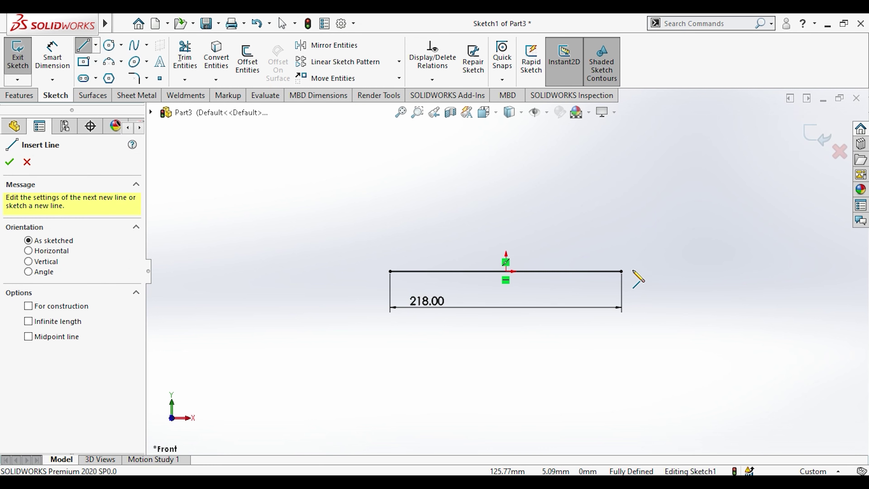
left_click(621, 271)
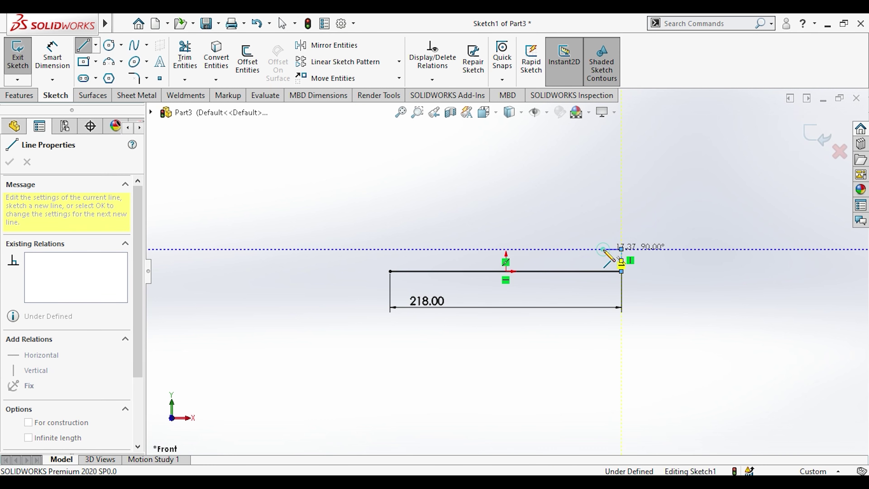
left_click(621, 249)
left_click(602, 249)
left_click(603, 224)
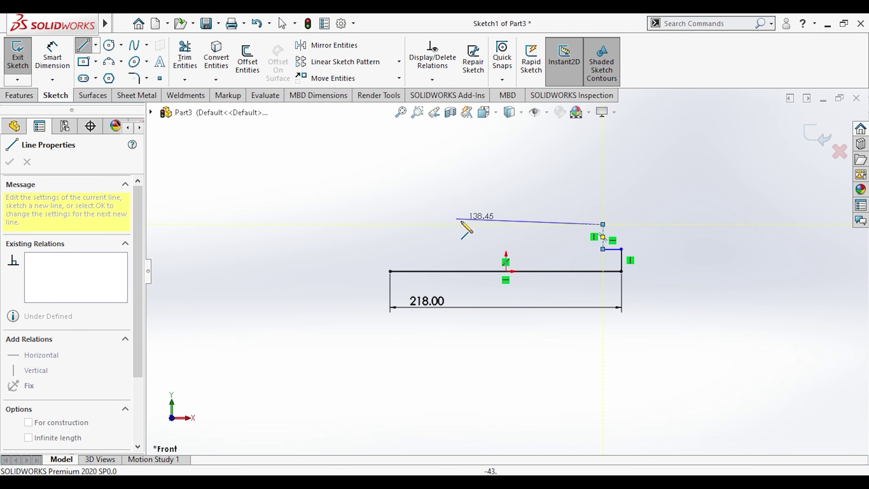
left_click(446, 224)
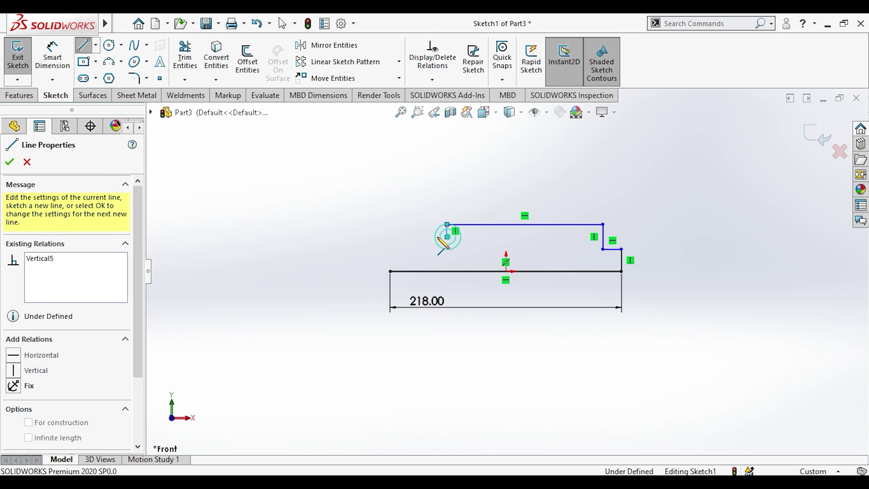
Continue the outline with a notch about 9 mm wide and an upper segment about 44 mm long, closing it at the base line's left end.
scroll(442, 233, "down", 2)
scroll(462, 241, "up", 5)
left_click(526, 280)
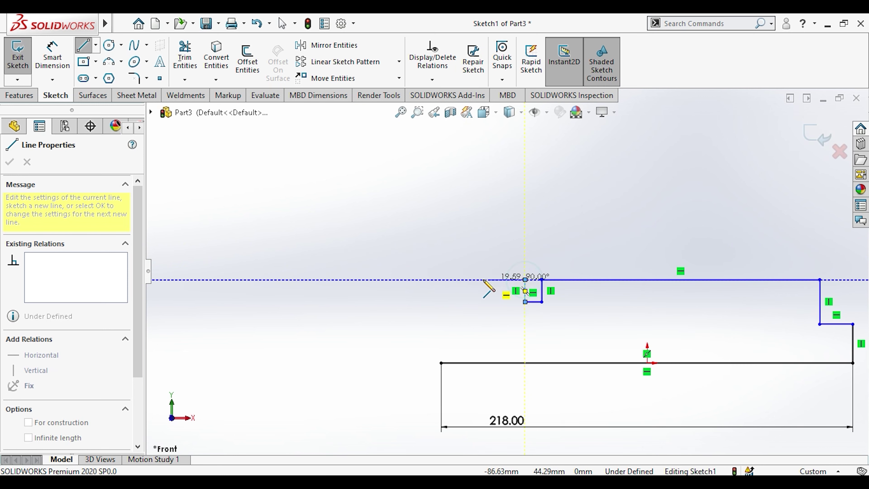
left_click(440, 280)
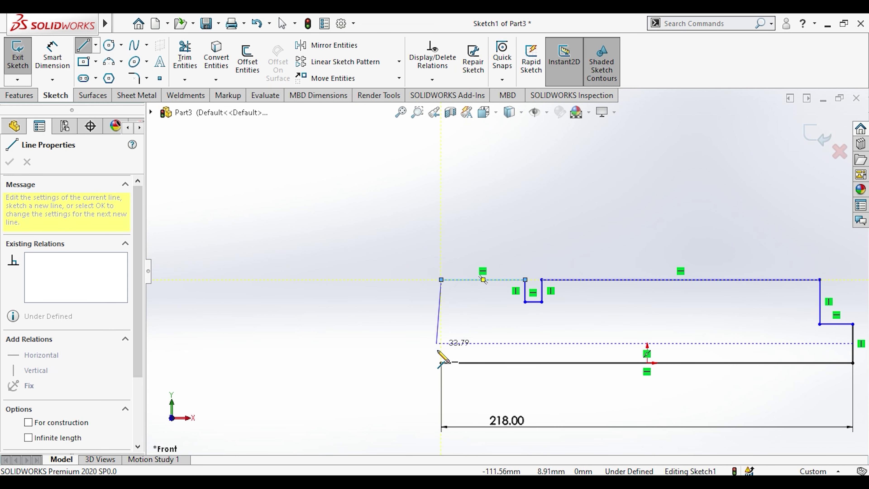
left_click(441, 362)
scroll(570, 353, "down", 2)
key("Escape")
scroll(567, 305, "up", 3)
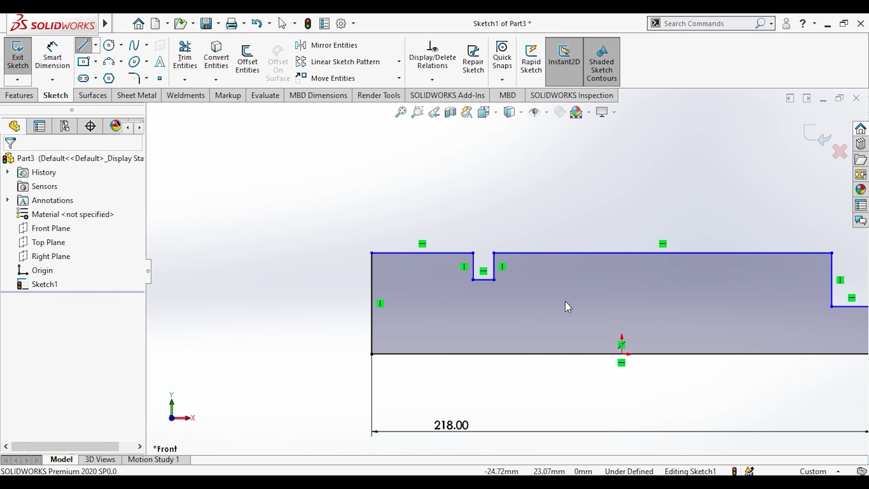
Add a collinear relation between the right shoulder's short horizontal line and the notch's bottom line.
scroll(628, 288, "down", 2)
left_click(623, 284)
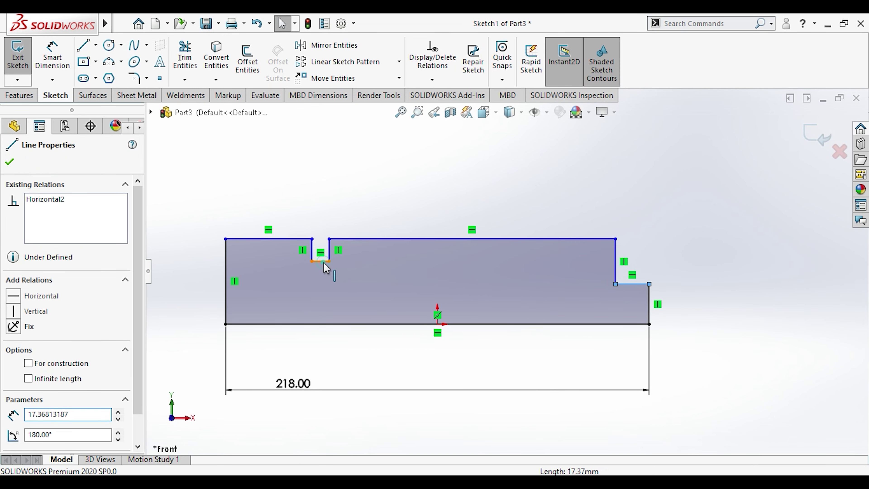
left_click(323, 262, "ctrl")
left_click(398, 206)
key("Escape")
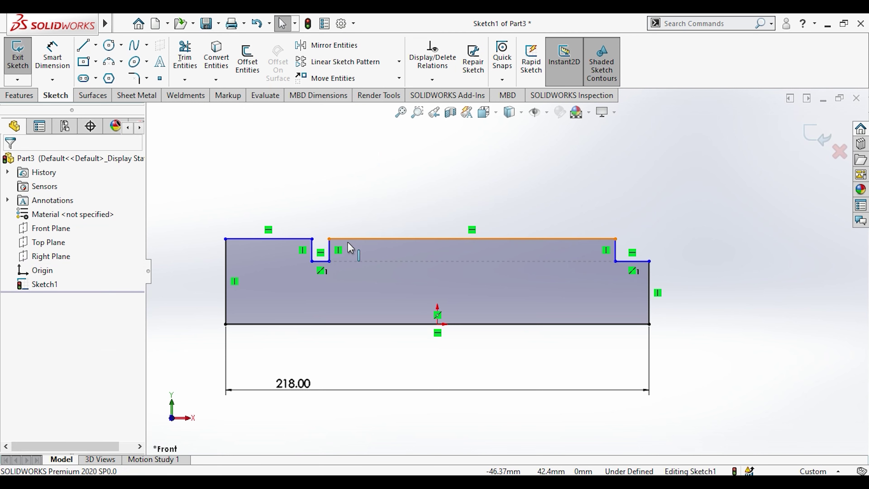
Add a collinear relation between the two upper horizontal lines on either side of the notch.
left_click(303, 240)
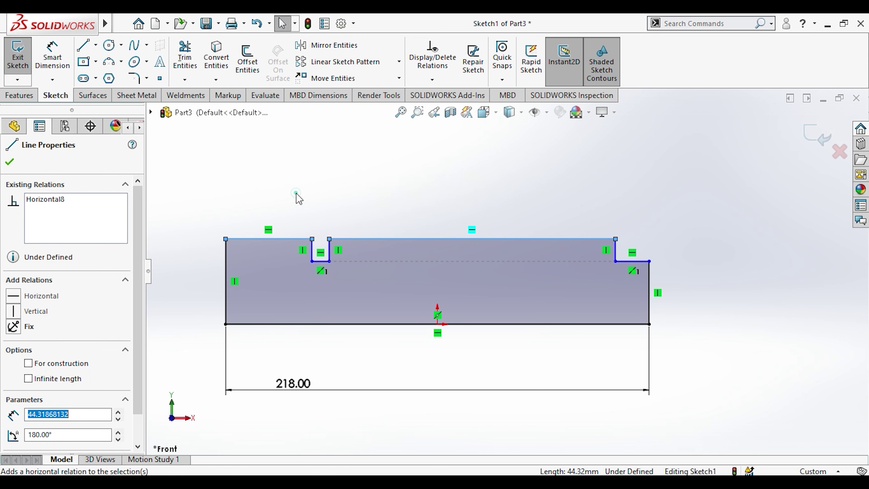
key("Escape")
left_click(339, 239)
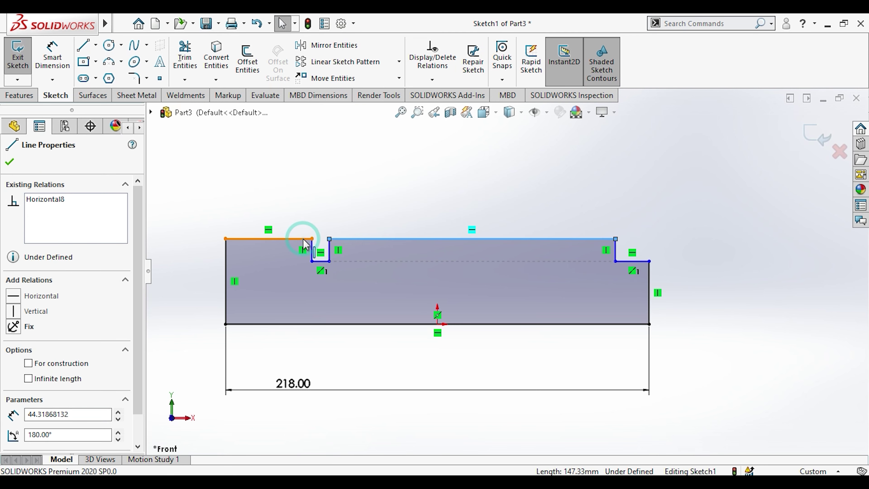
left_click(301, 239, "ctrl")
left_click(374, 188)
left_click(325, 132)
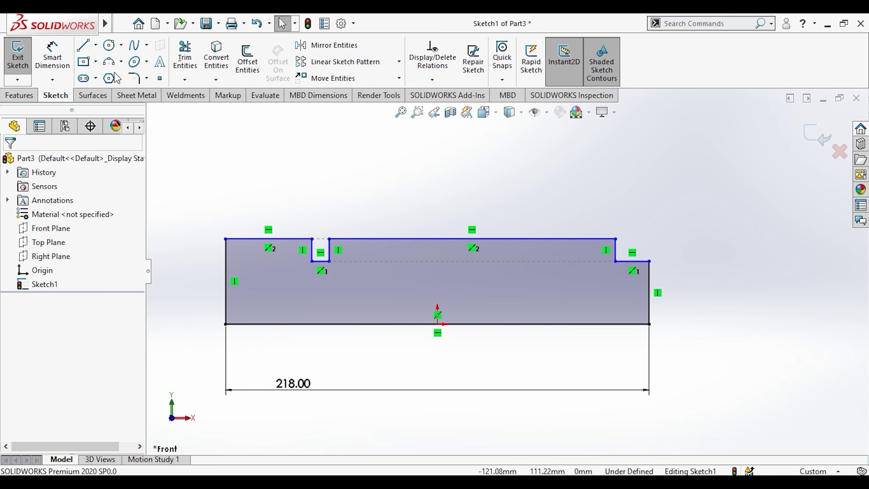
Dimension the vertical line at the profile's right end to 8 mm.
left_click(59, 65)
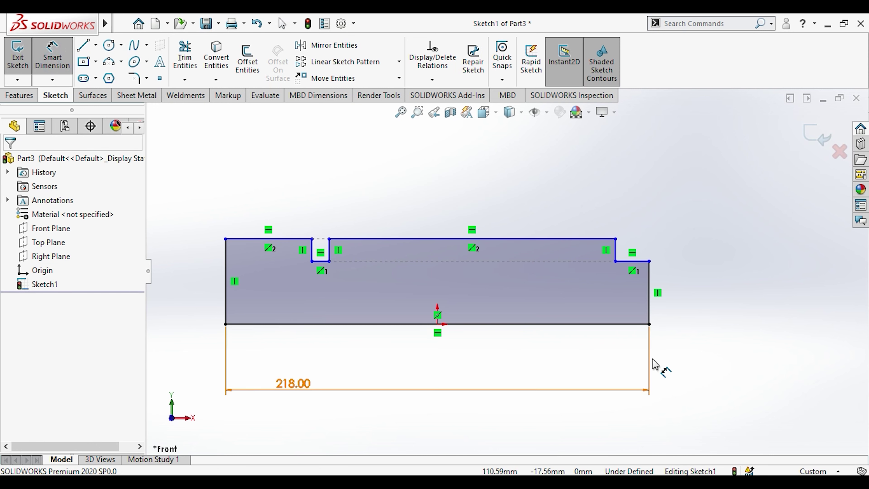
left_click(650, 318)
left_click(691, 295)
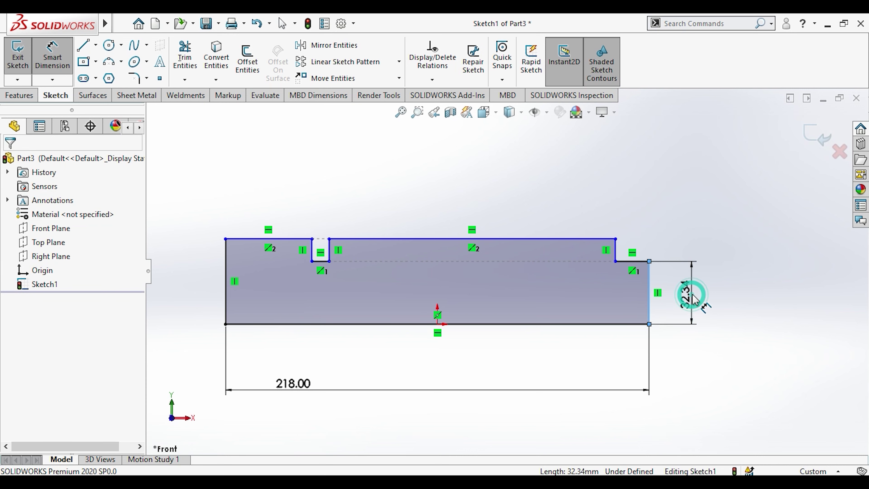
type("8")
key("Return")
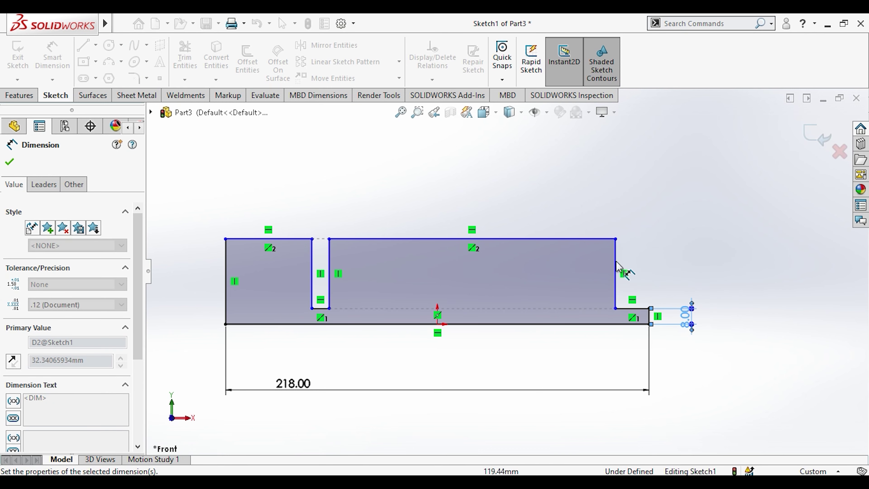
Dimension the distance between the upper line and the base line to 10 mm.
left_click(602, 240)
left_click(628, 324)
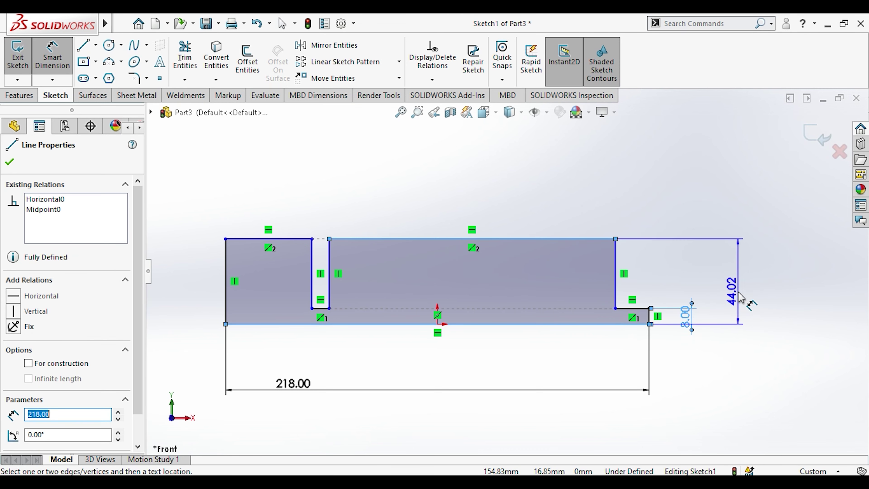
left_click(738, 296)
right_click(738, 293)
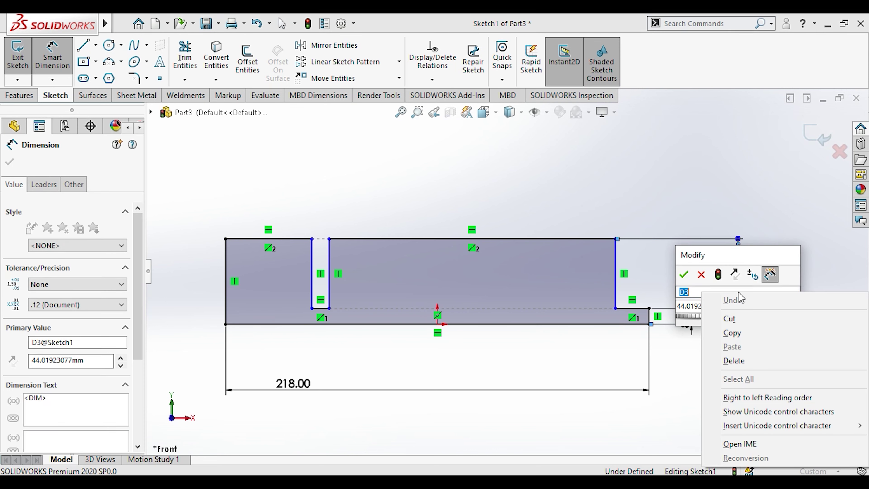
left_click(691, 306)
double_click(690, 305)
type("10")
key("Return")
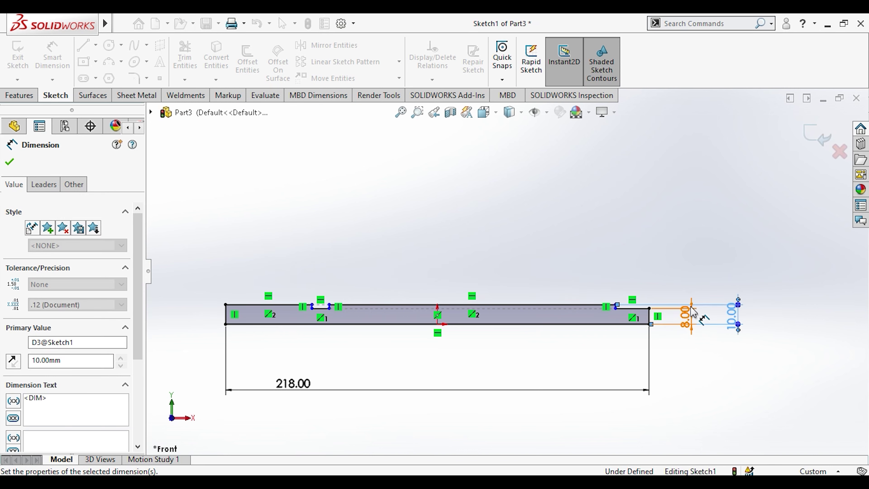
Dimension the notch's width to 3 mm.
scroll(294, 255, "down", 3)
scroll(313, 291, "down", 1)
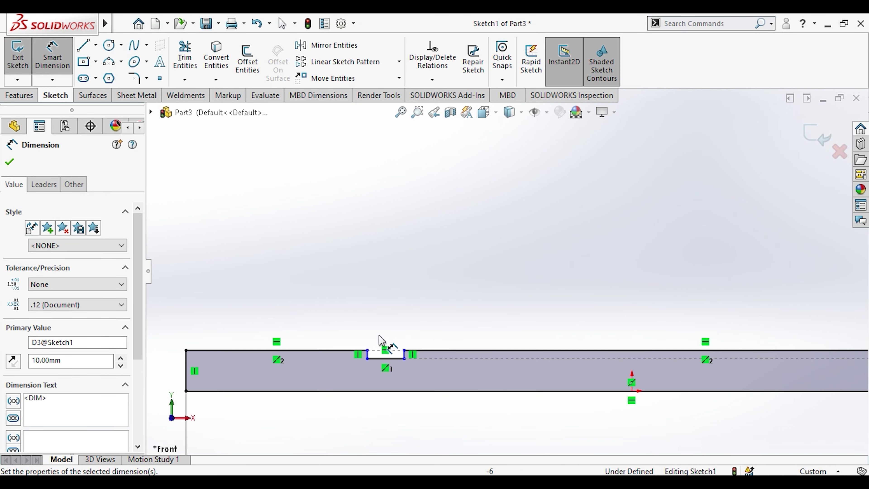
left_click(386, 289)
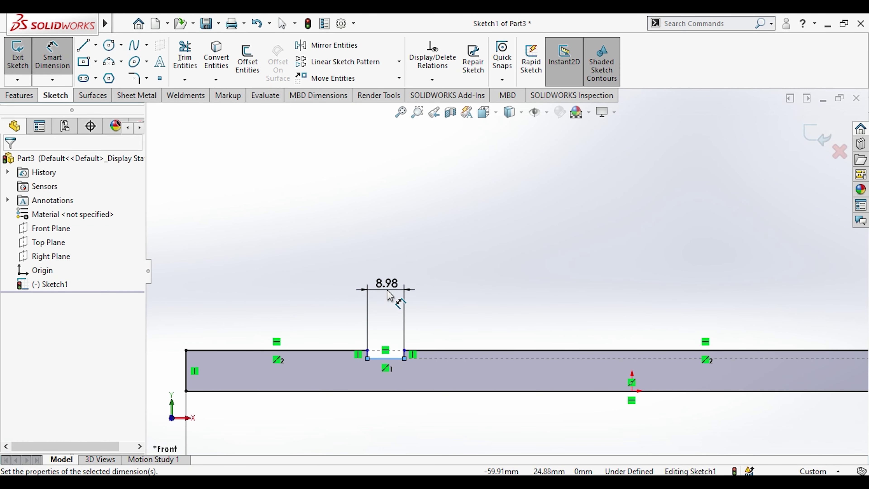
type("3")
key("Return")
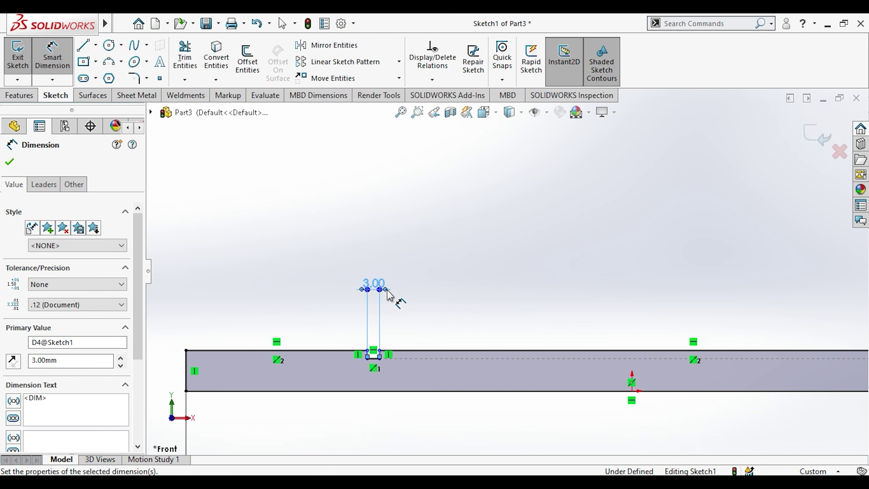
key("Escape")
key("Escape")
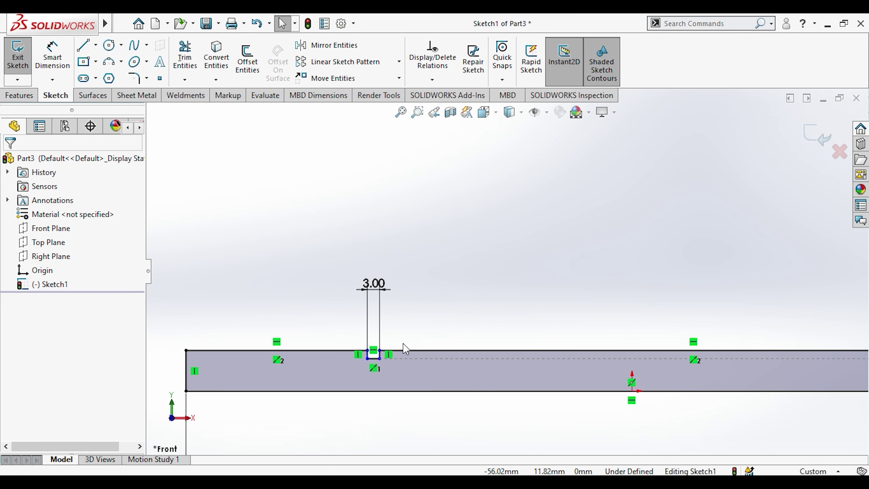
Dimension the short horizontal line of the right shoulder to 13 mm.
scroll(406, 349, "up", 3)
scroll(438, 320, "down", 2)
scroll(750, 268, "up", 3)
scroll(718, 278, "down", 3)
key("d")
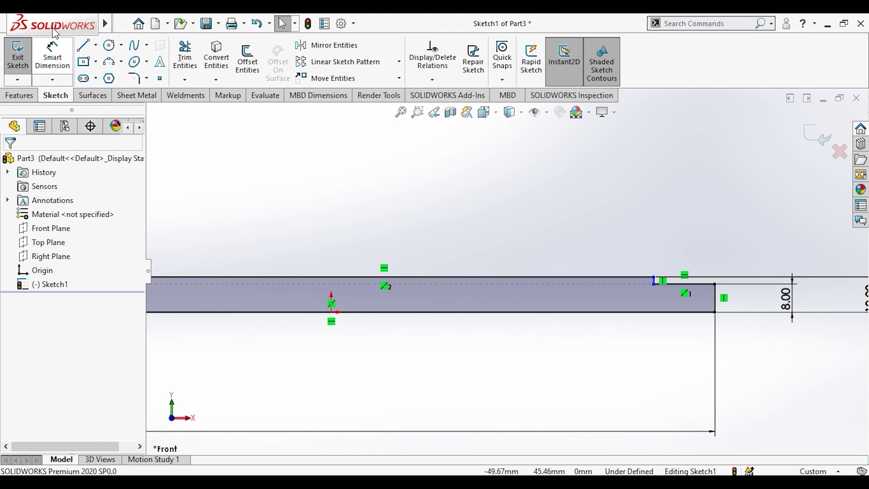
left_click(692, 259)
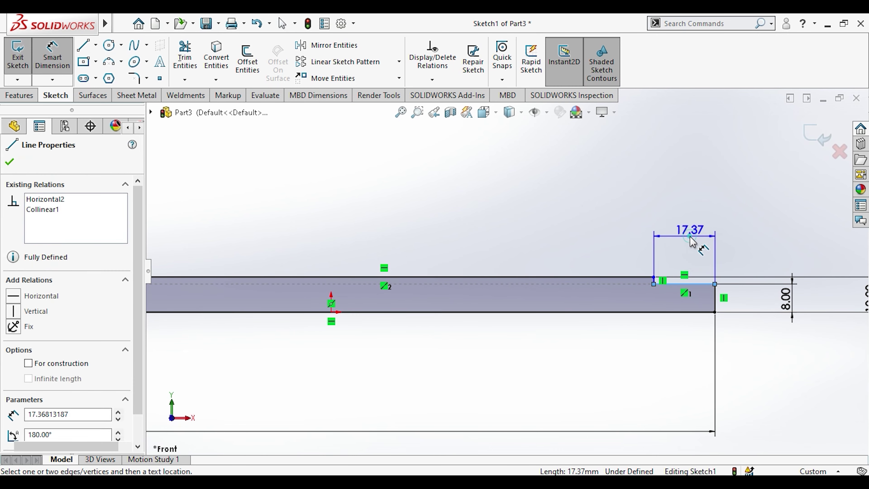
left_click(693, 239)
type("13")
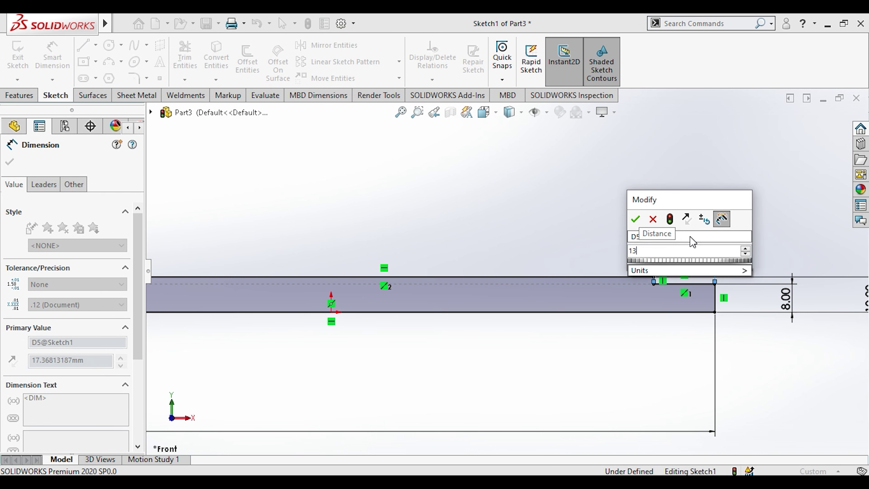
key("Return")
Dimension the upper line between the profile's left end and the notch.
scroll(503, 268, "up", 1)
scroll(186, 281, "up", 1)
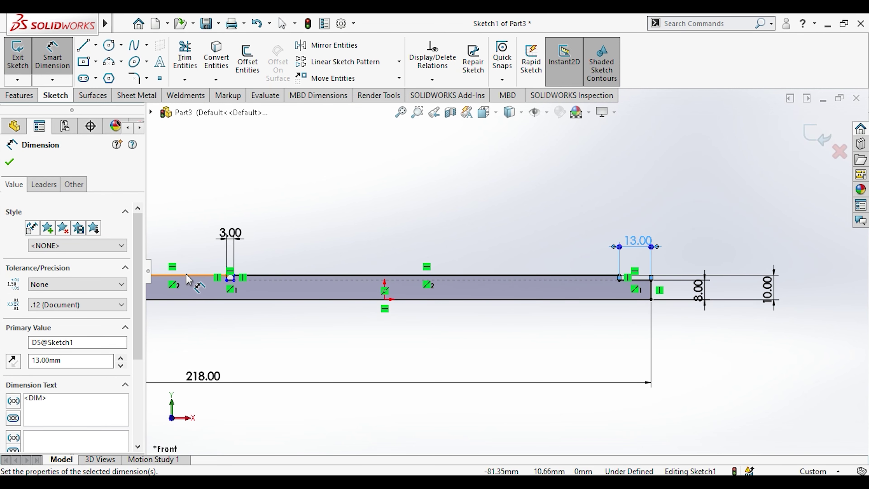
scroll(192, 283, "down", 1)
left_click(216, 262)
Draw a line about 17 mm long outward along the axis from the midpoint of the revolved body's end edge.
left_click(84, 45)
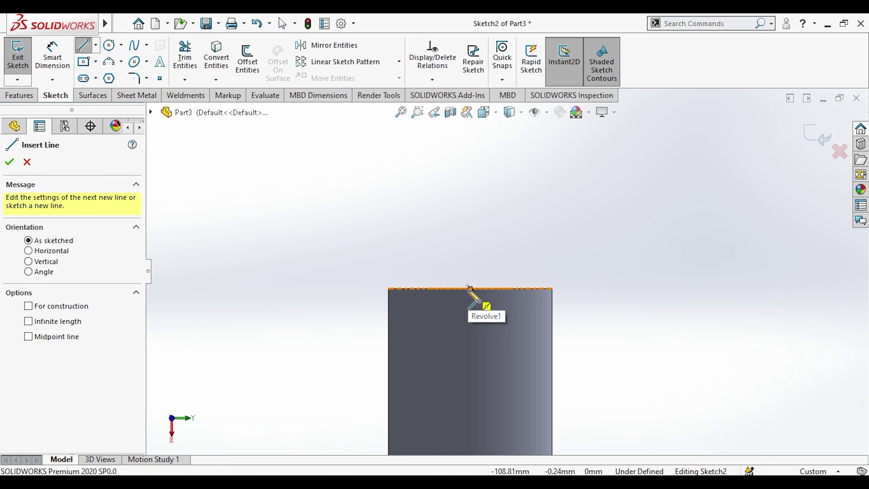
left_click(469, 288)
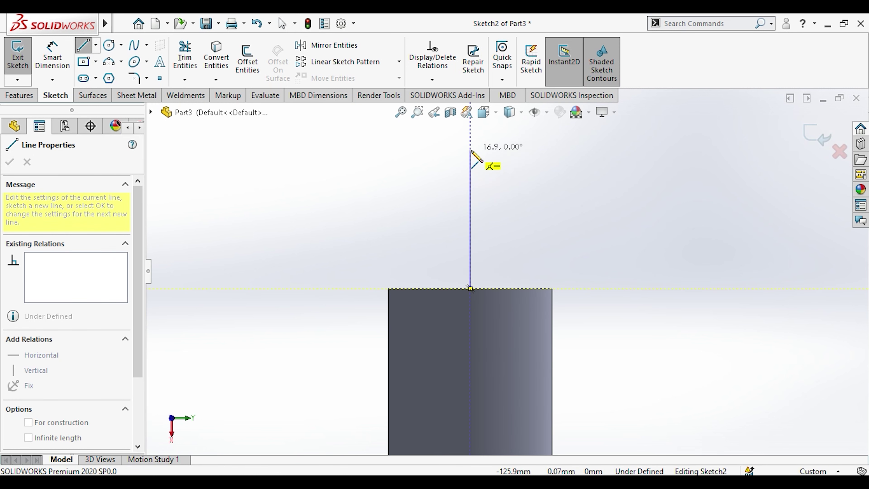
left_click(471, 150)
key("Escape")
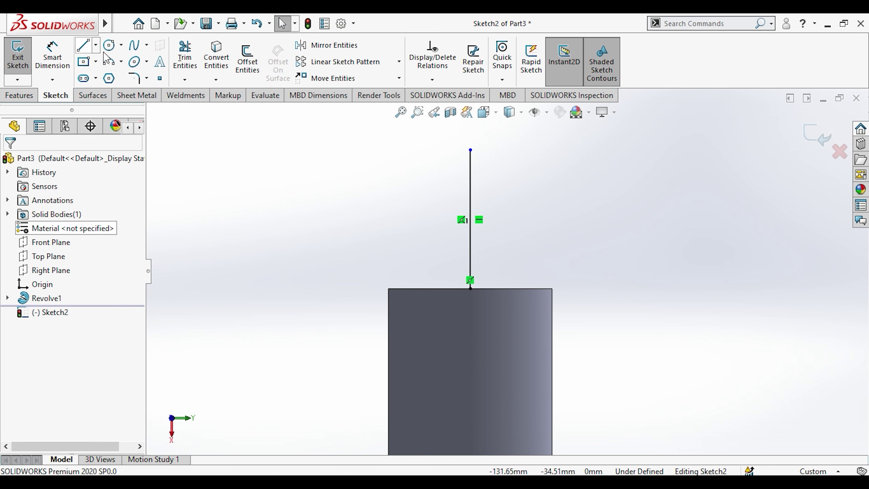
Draw a three-point arc from the axial line's outer end to the body's end edge, bulging away from the axis.
left_click(470, 150)
left_click(506, 289)
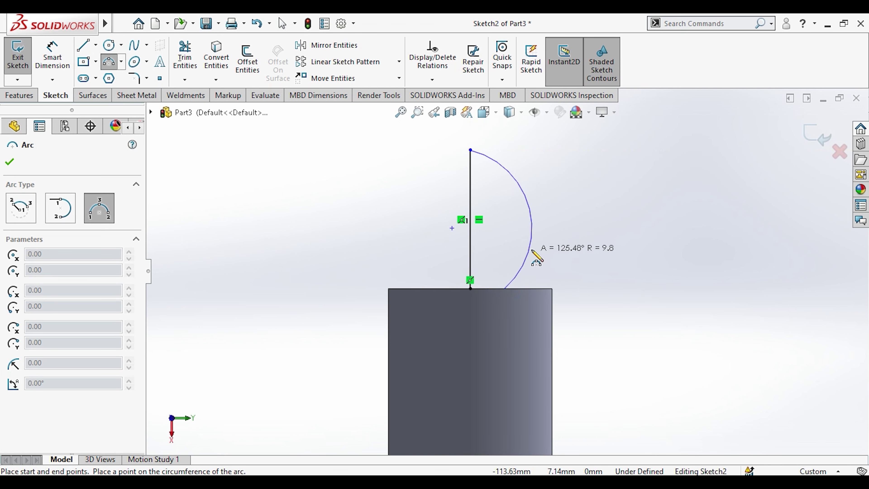
left_click(544, 241)
key("Escape")
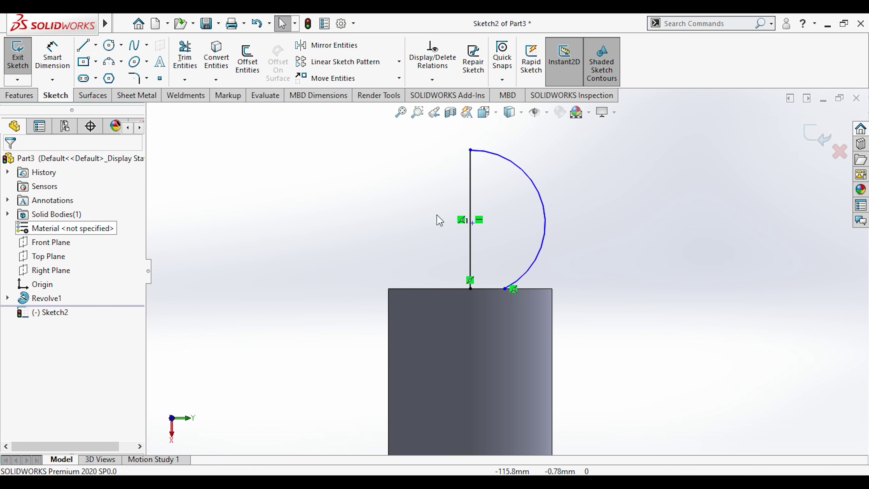
Close the knob profile with a line along the body's end edge from the axial line's base to the arc's endpoint.
left_click(83, 45)
left_click(470, 288)
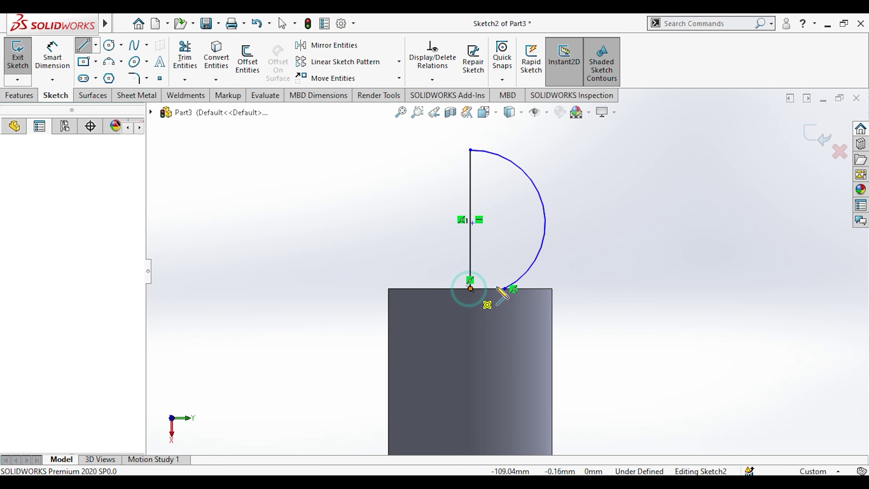
left_click(506, 288)
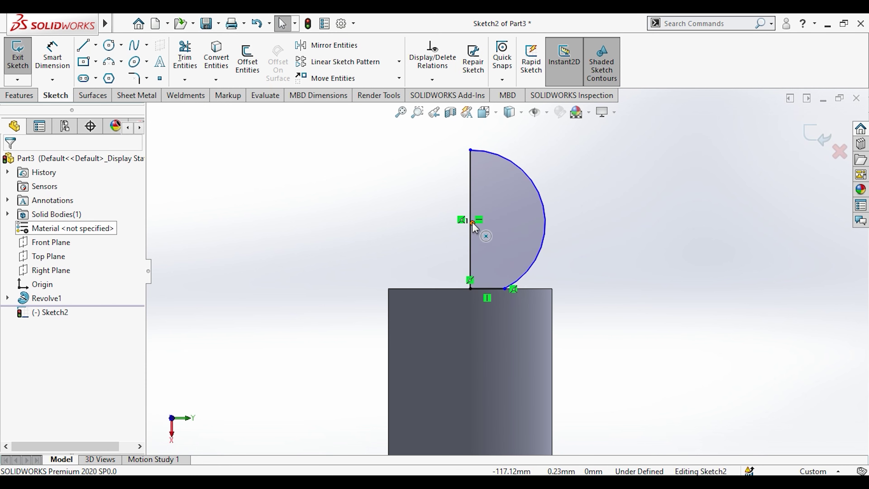
Make the knob arc's centre coincident with the axial line.
left_click(473, 223)
left_click(471, 234)
left_click(472, 223, "ctrl")
left_click(527, 177)
left_click(599, 255)
Dimension the distance from the arc's endpoint on the body's end edge to that edge's outer corner as 7.46 mm.
left_click(52, 56)
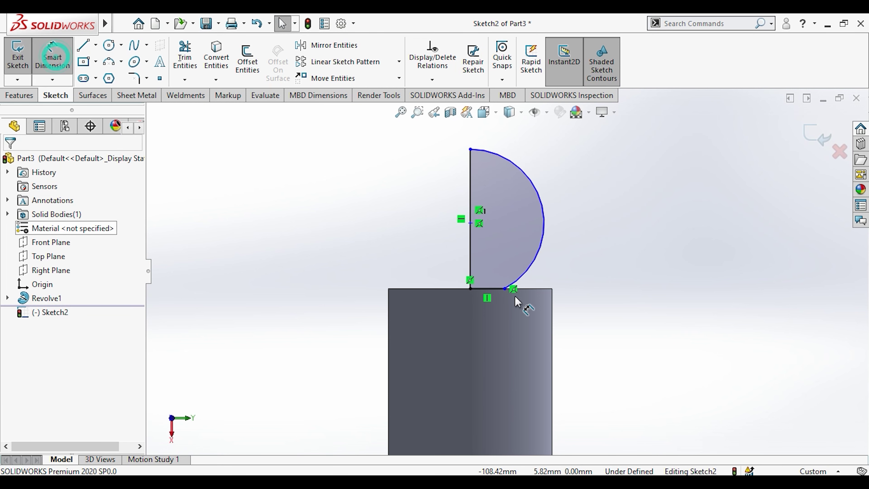
left_click(505, 289)
left_click(551, 288)
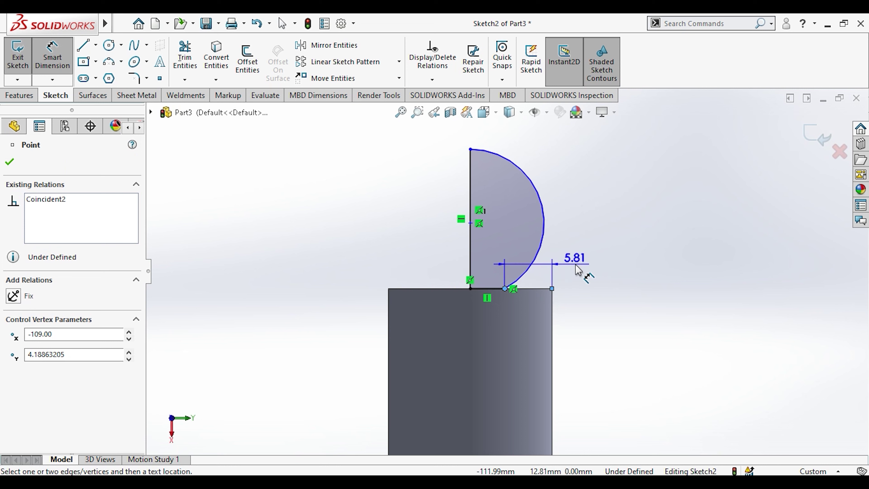
left_click(575, 265)
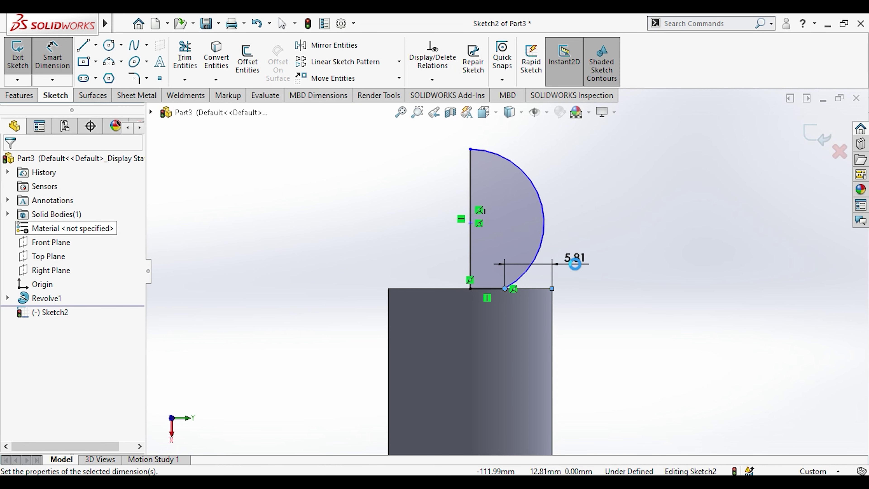
type("7.46")
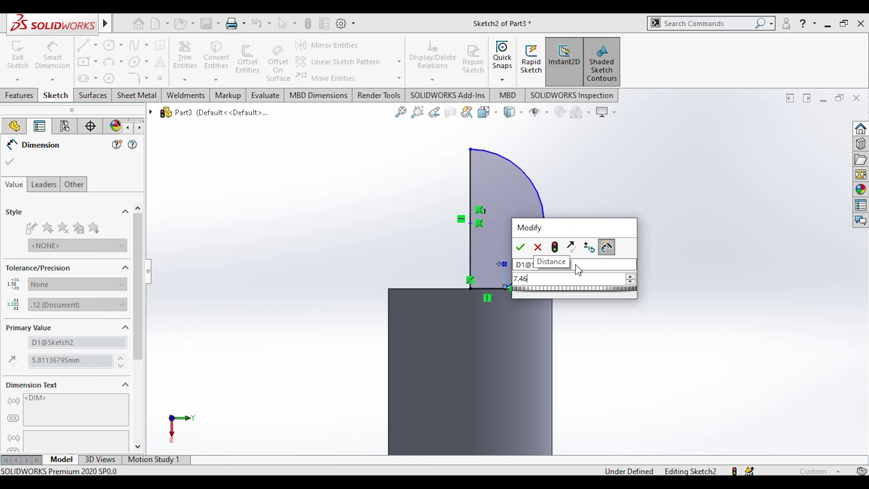
key("Return")
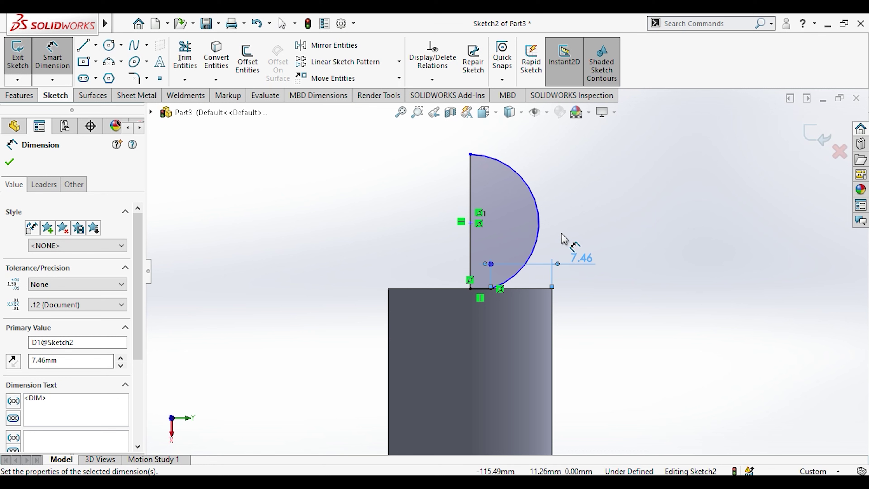
Dimension the knob arc with a radius of 10 mm.
left_click(539, 219)
left_click(585, 186)
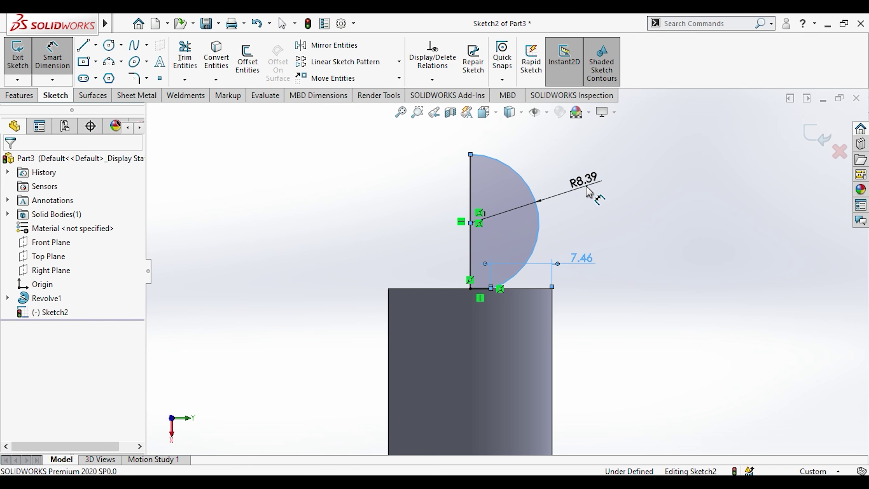
type("10")
key("Return")
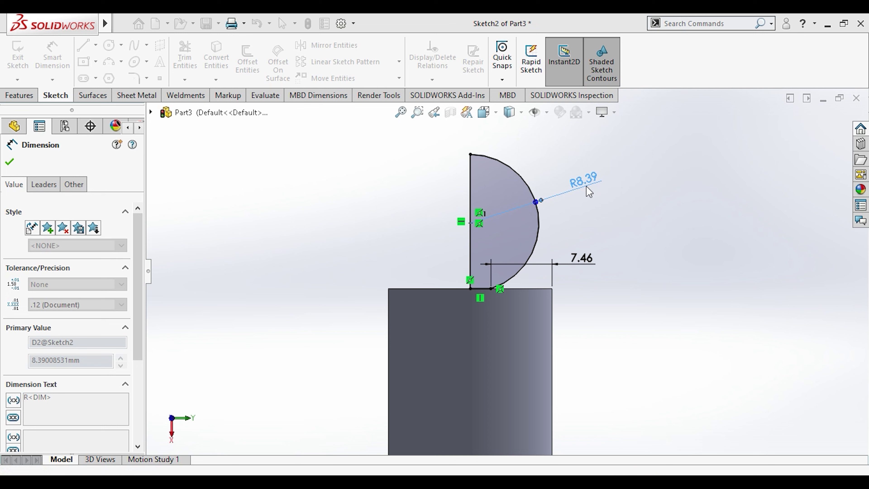
key("Escape")
Revolve the knob profile 360 degrees about its axial line, merging it with the handle body.
scroll(505, 271, "up", 4)
left_click(20, 95)
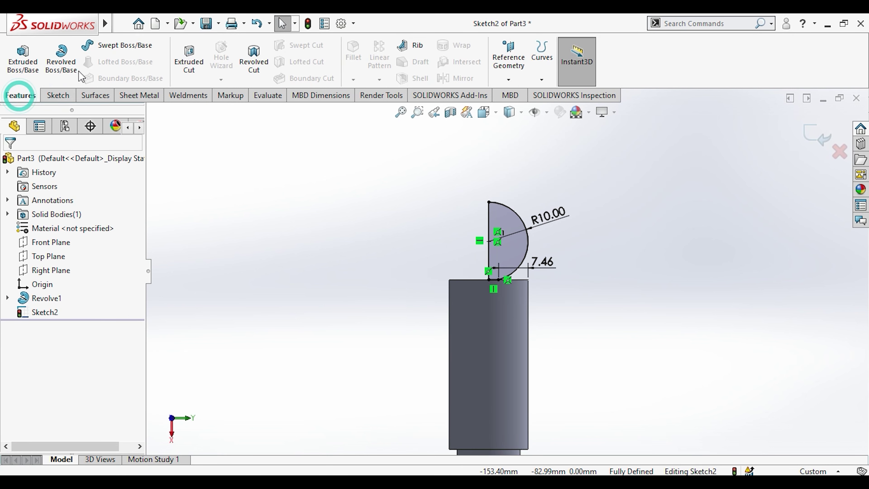
left_click(65, 64)
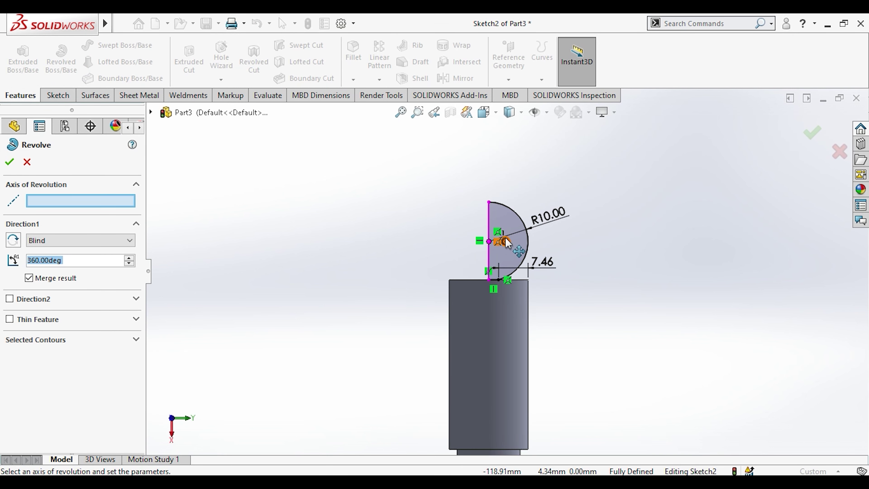
left_click(492, 226)
left_click(9, 162)
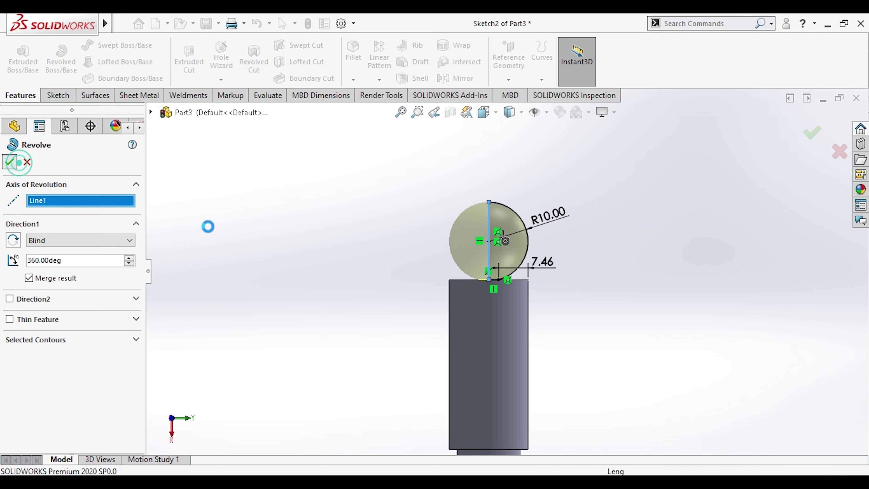
left_click(290, 235)
mouse_move(328, 247)
middle_mouse_down()
mouse_move(438, 354)
mouse_move(343, 322)
mouse_move(346, 315)
mouse_move(467, 345)
mouse_move(603, 337)
mouse_move(541, 299)
mouse_move(623, 316)
mouse_move(629, 350)
mouse_move(663, 367)
mouse_move(632, 418)
middle_mouse_up()
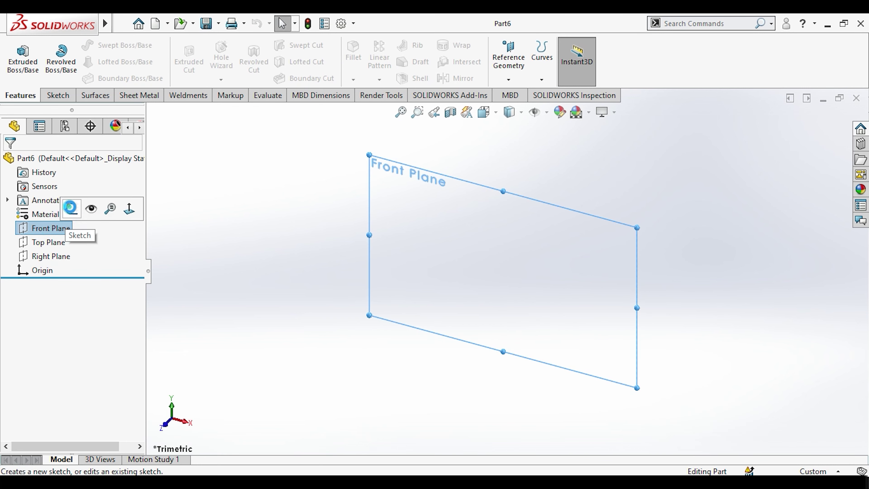
Sketch a center rectangle about 233 mm wide from the origin on the Front Plane of the new part.
left_click(70, 206)
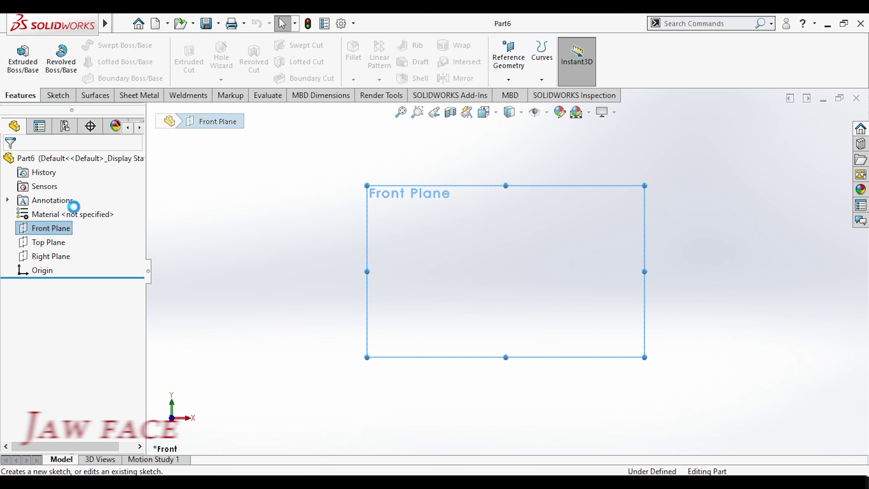
left_click(506, 271)
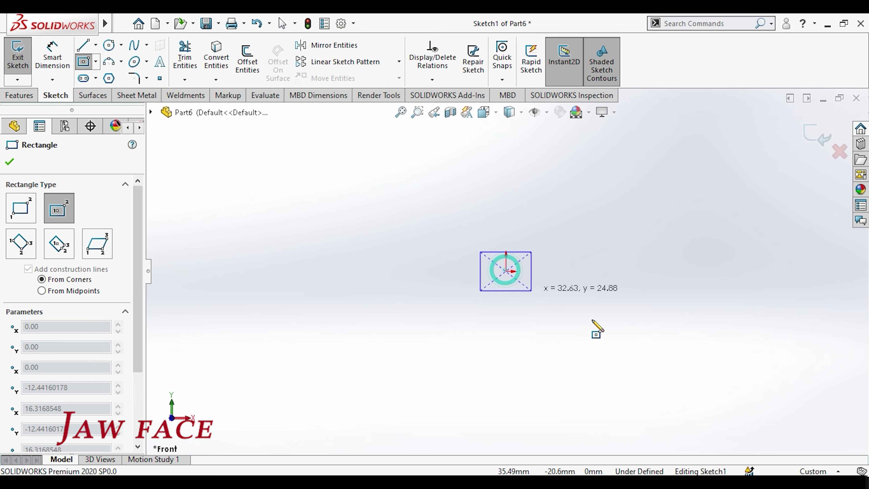
left_click(688, 354)
key("Escape")
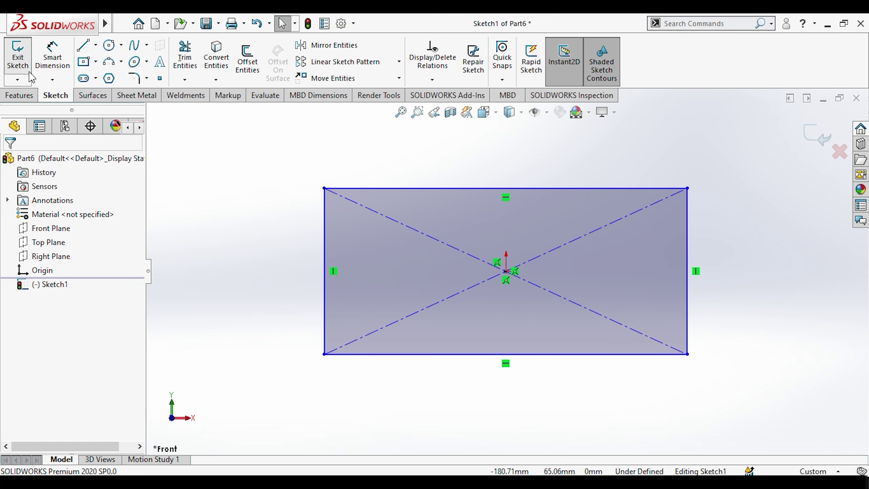
Dimension the rectangle 76 mm wide and 36 mm high.
left_click(50, 69)
left_click(354, 188)
left_click(353, 165)
type("76")
key("Return")
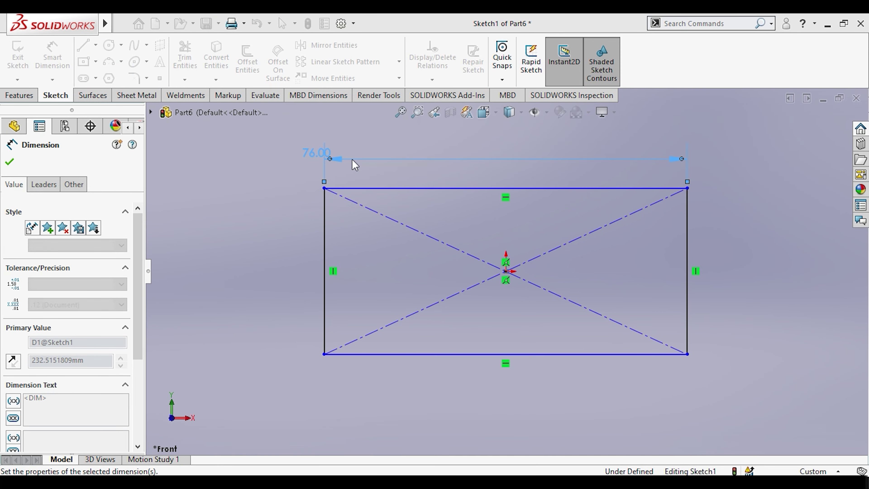
left_click(321, 259)
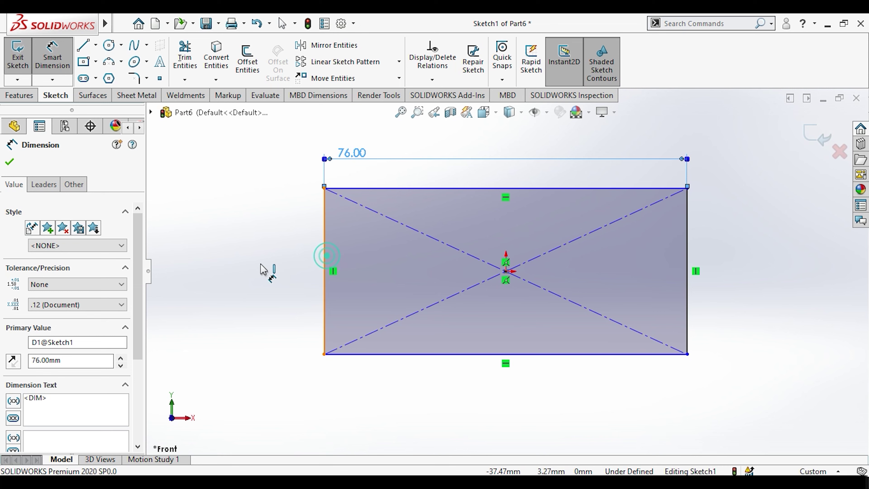
left_click(260, 270)
type("36")
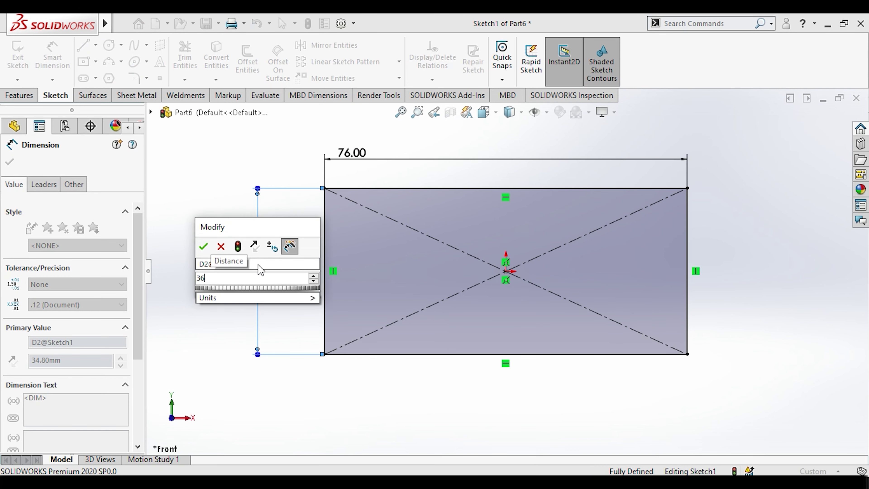
key("Return")
Extrude the rectangle 6 mm using the Mid Plane end condition.
left_click(19, 95)
left_click(21, 54)
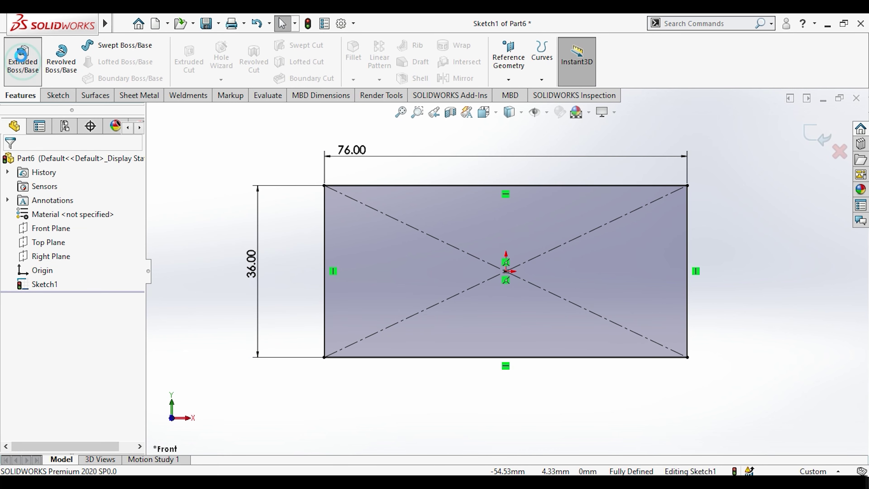
left_click(58, 237)
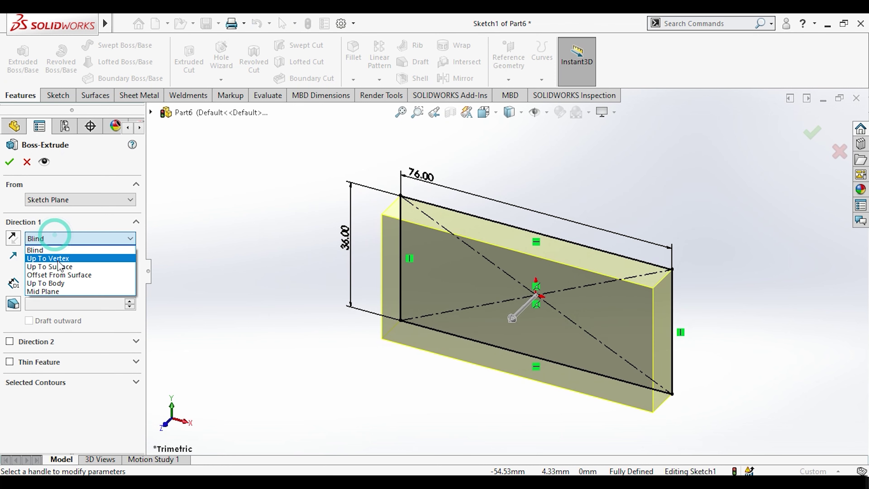
left_click(66, 291)
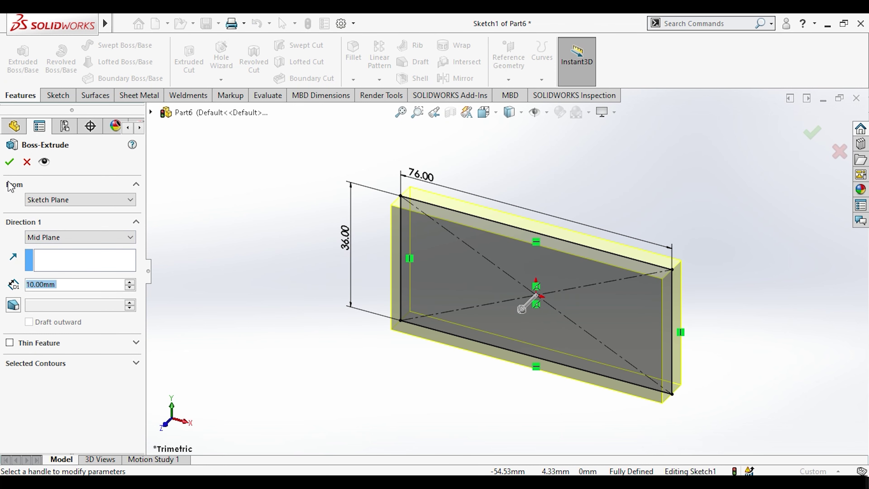
type("6")
key("Return")
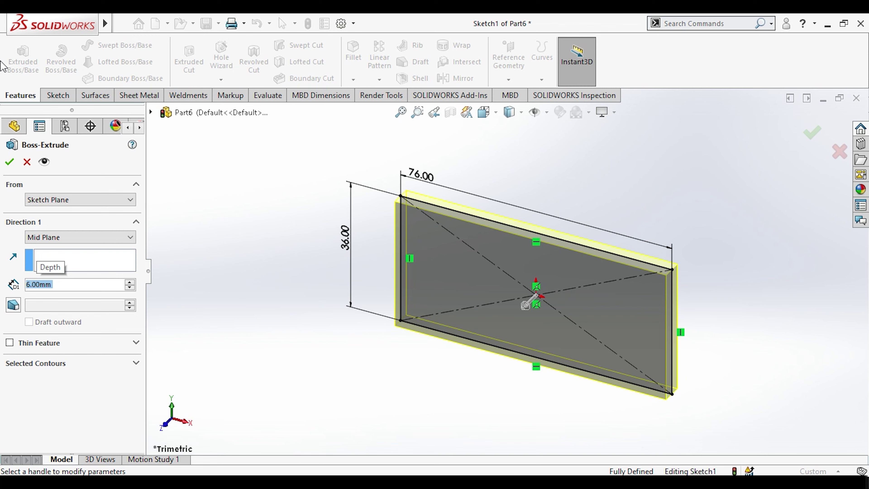
left_click(10, 162)
left_click(261, 205)
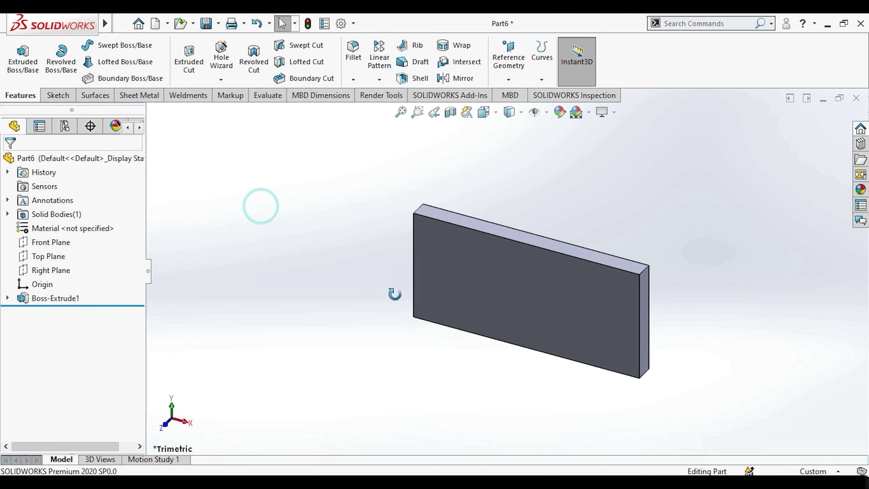
Start a sketch on the plate's front face and draw a horizontal centerline about 25 mm long just below the origin.
key("space")
left_click(438, 320)
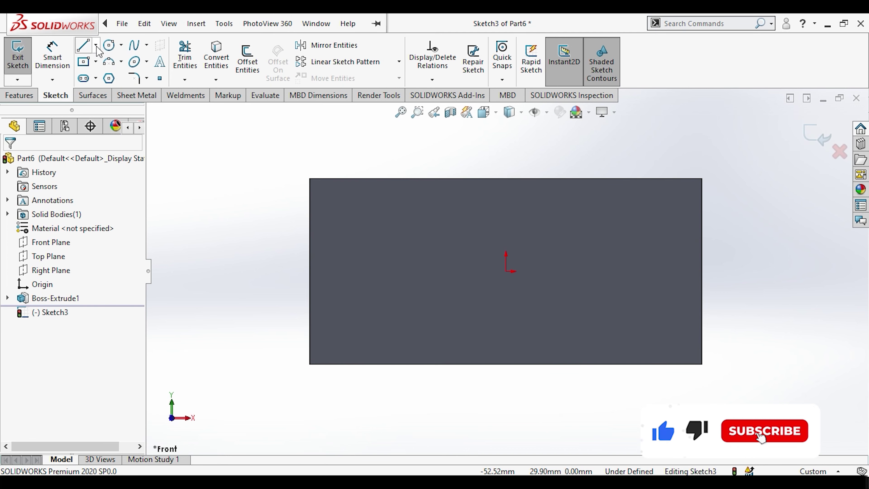
left_click(96, 45)
left_click(116, 76)
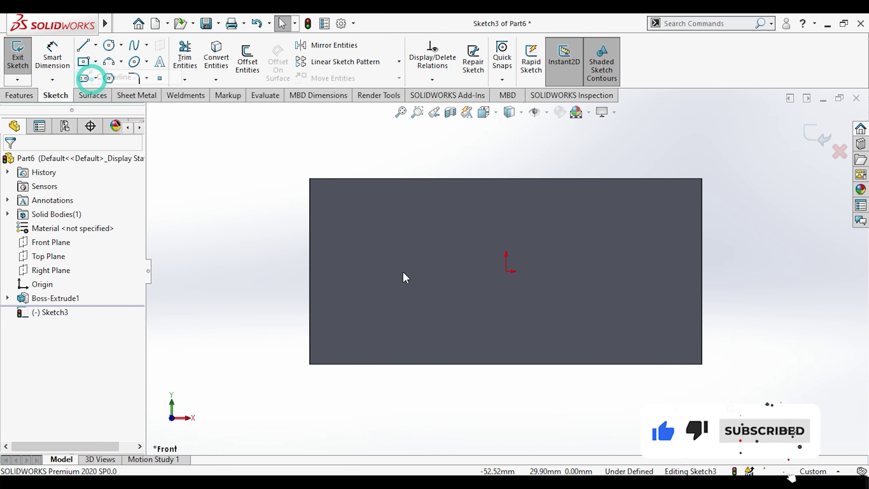
left_click(443, 290)
left_click(571, 290)
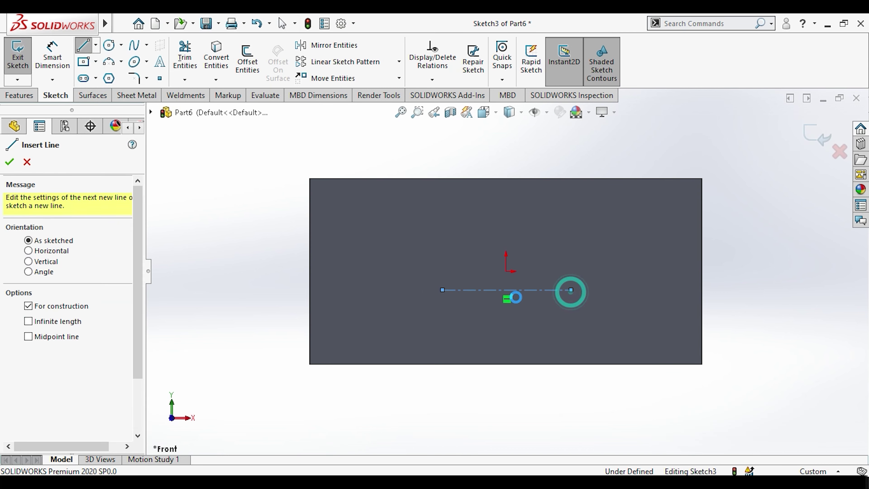
key("Escape")
Add a midpoint relation between the horizontal centerline and the origin.
left_click(508, 278)
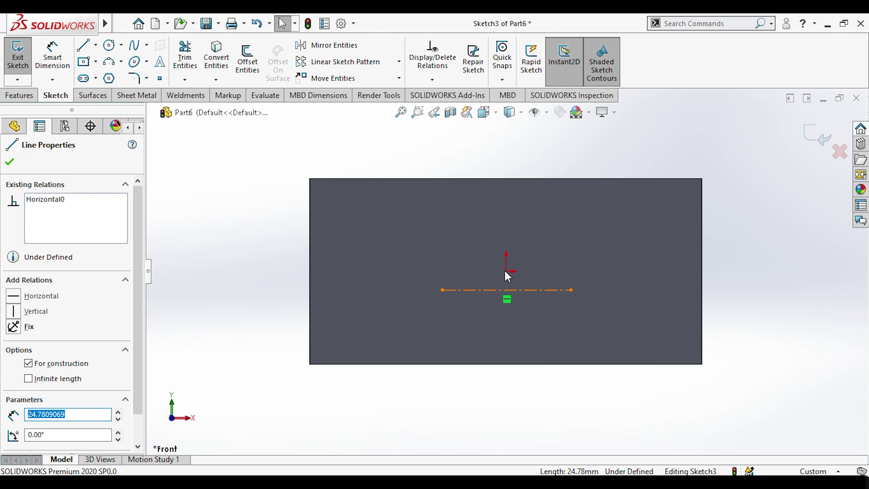
key("Escape")
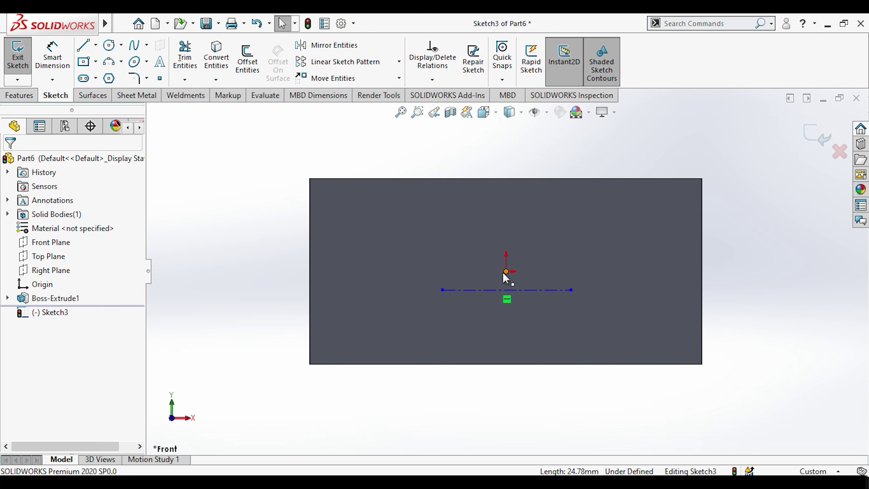
left_click(504, 271, "ctrl")
left_click(491, 289, "ctrl")
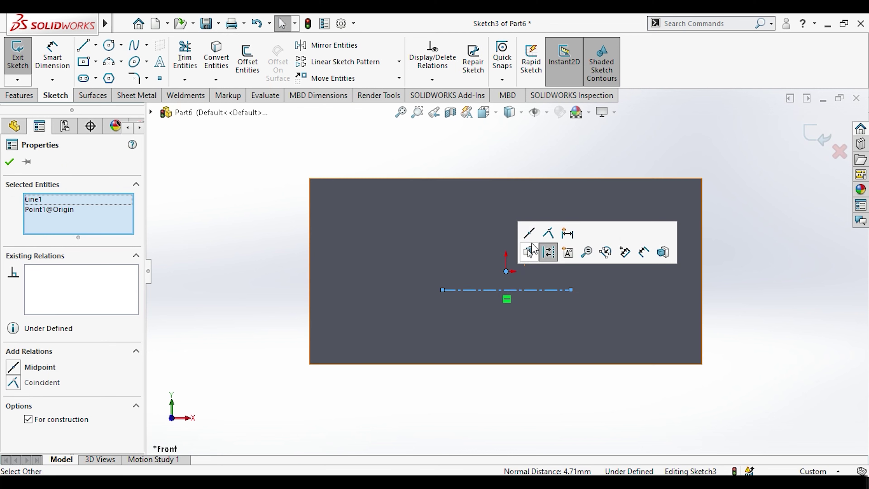
left_click(548, 251)
left_click(248, 221)
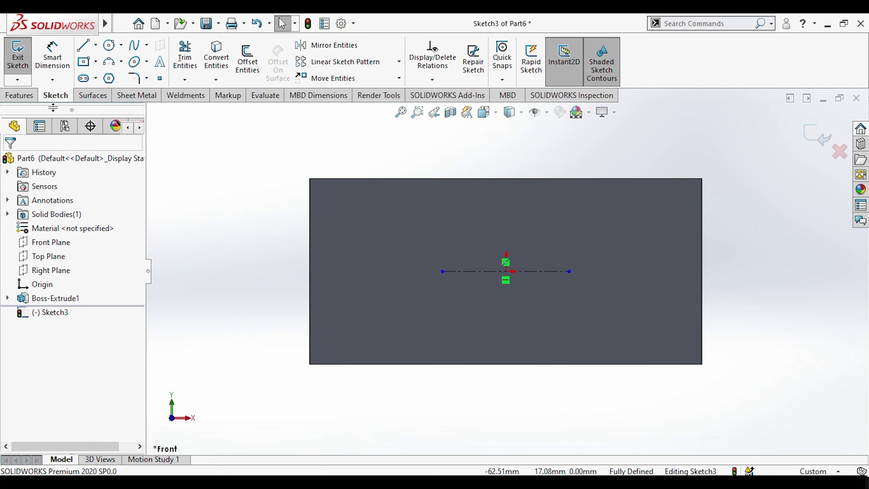
Dimension the centerline's length as 50 mm.
left_click(48, 70)
left_click(472, 271)
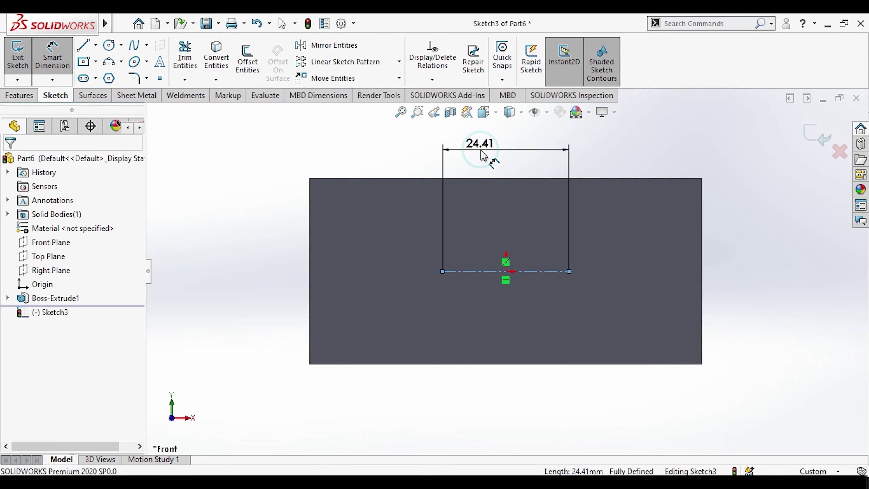
left_click(482, 158)
type("50")
key("Return")
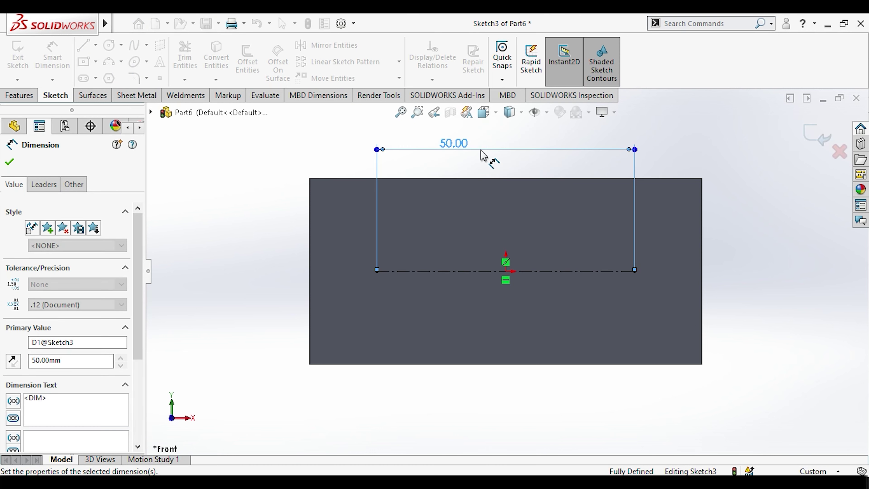
key("Escape")
Draw two small circles of similar size, one centred on each end of the centerline.
left_click(110, 46)
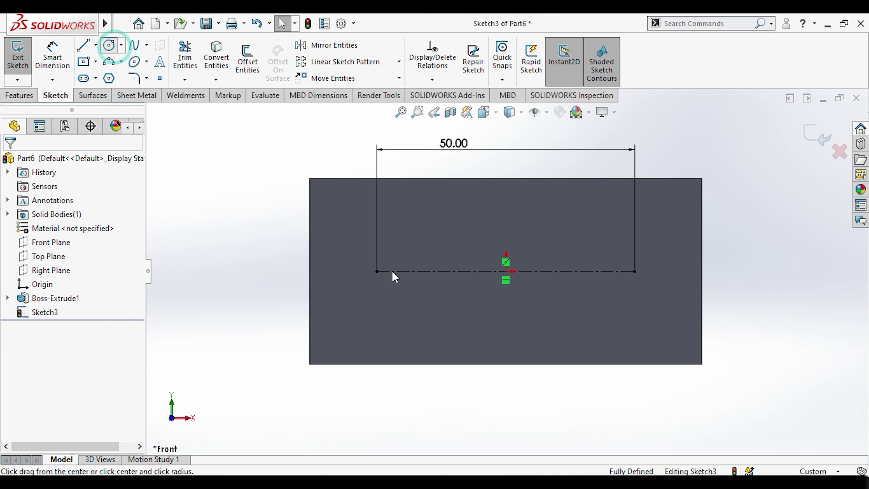
left_click(377, 271)
left_click(390, 288)
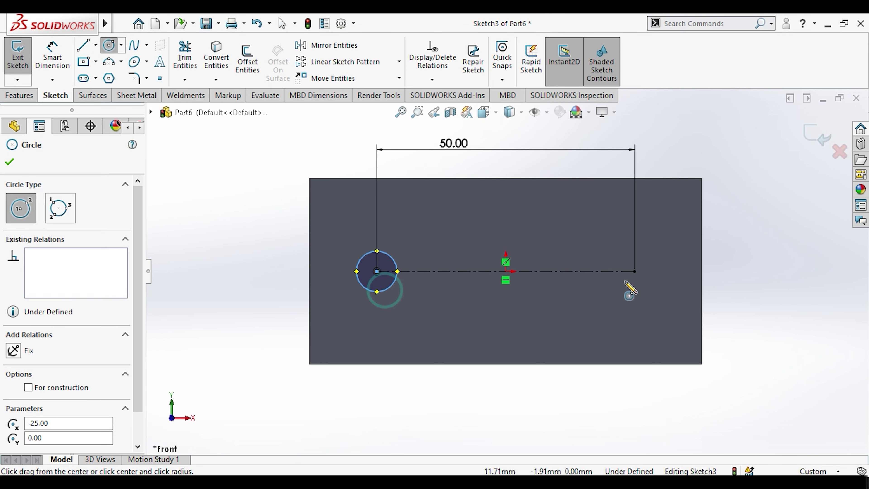
left_click(635, 271)
left_click(640, 291)
key("Escape")
Add an equal relation between the two circles at the ends of the centerline.
left_click(646, 289)
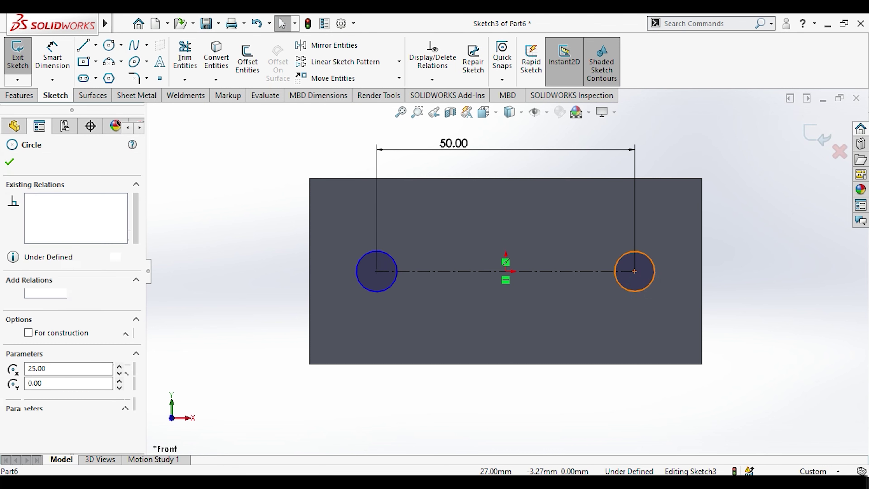
left_click(387, 290, "ctrl")
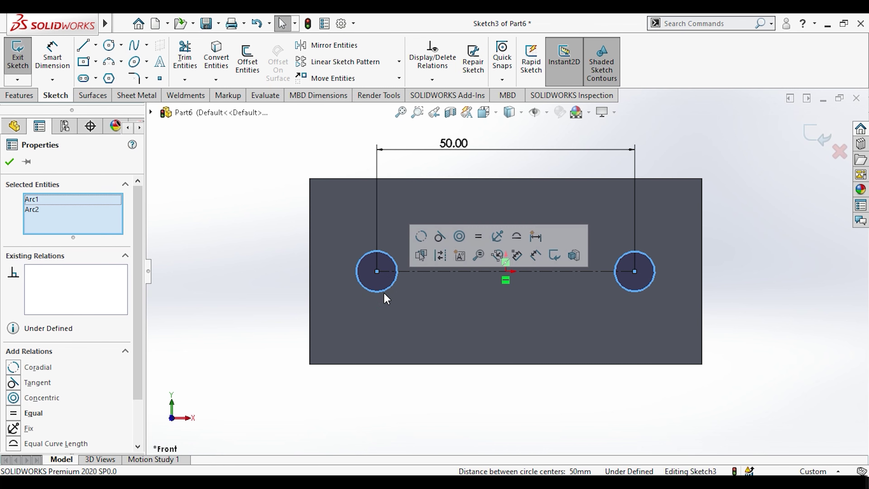
left_click(479, 237)
left_click(476, 410)
Dimension the diameter of the circle at the centerline's left end as 6 mm.
left_click(52, 57)
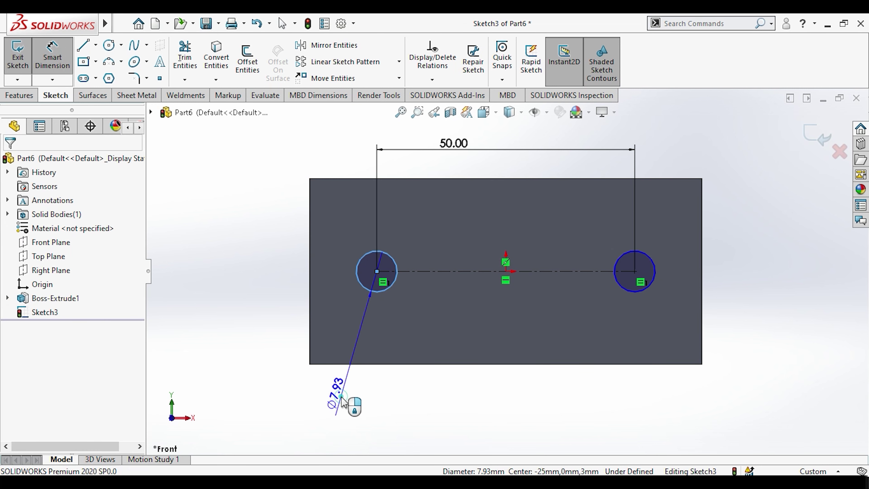
left_click(342, 400)
type("8")
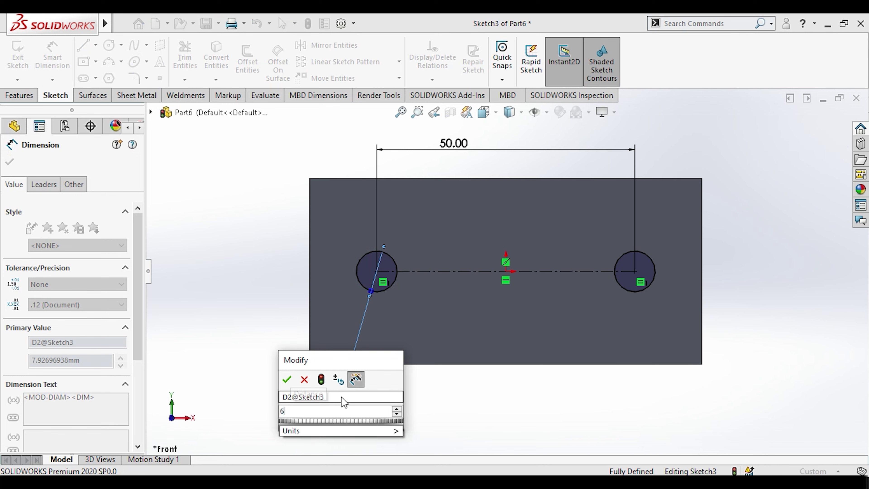
key("Return")
key("Escape")
Cut-extrude the two circles through the entire plate with the Through All end condition.
left_click(20, 96)
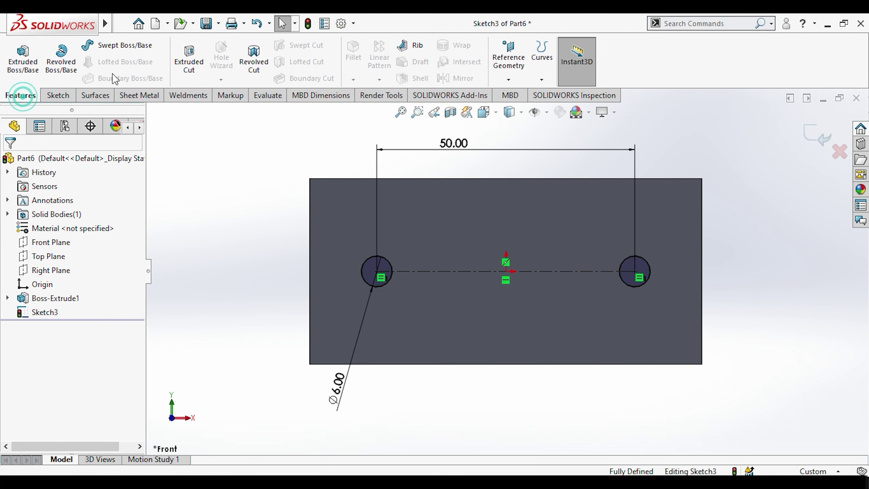
left_click(180, 66)
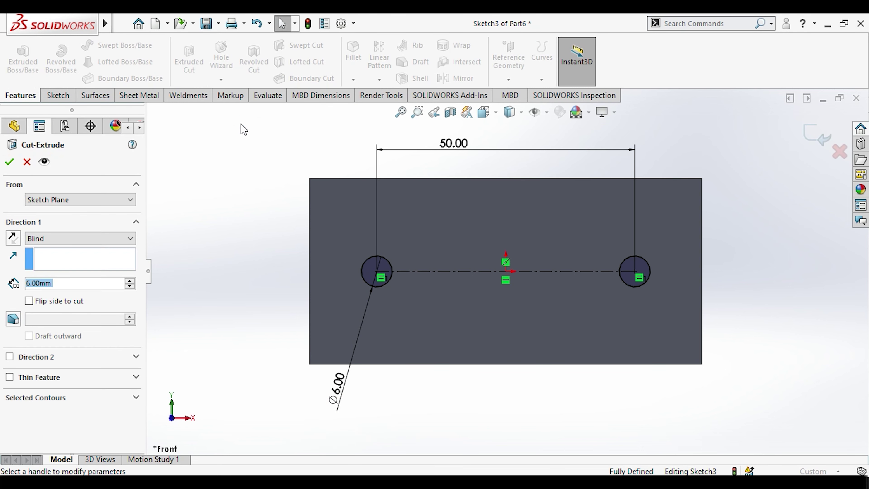
left_click(37, 238)
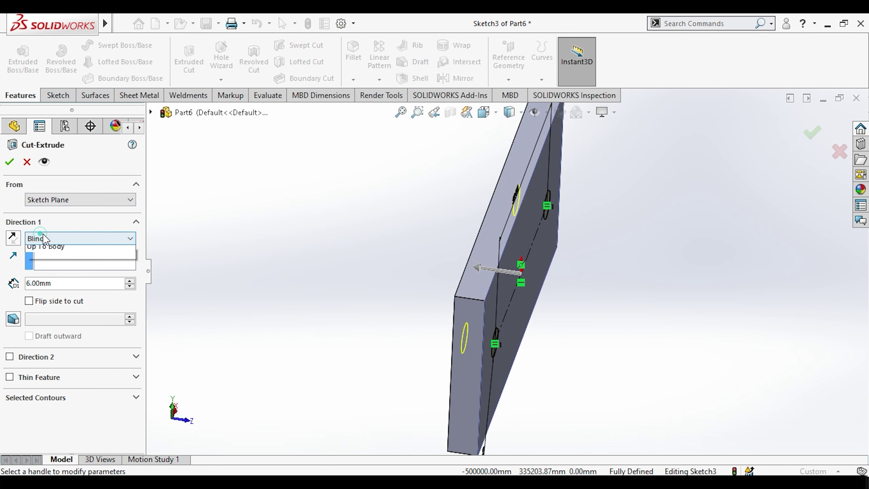
left_click(41, 259)
left_click(11, 163)
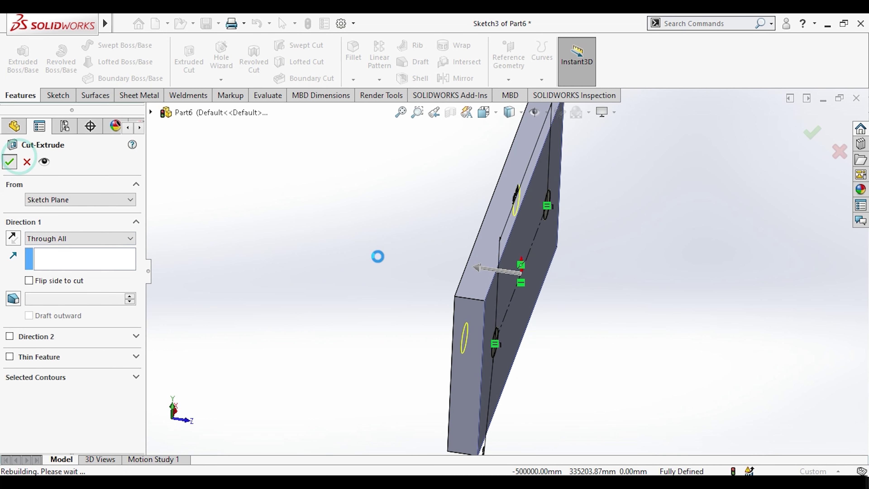
middle_click_drag(378, 254, 565, 302)
key("space")
left_click(419, 341)
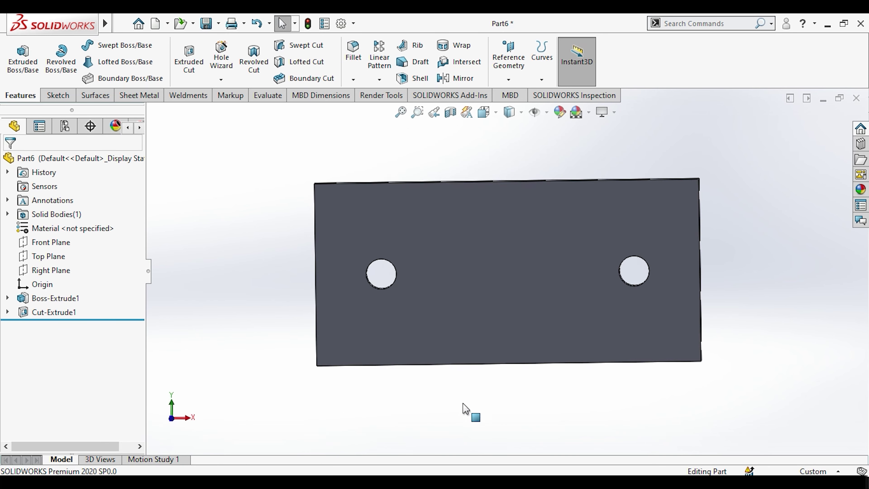
left_click(462, 404)
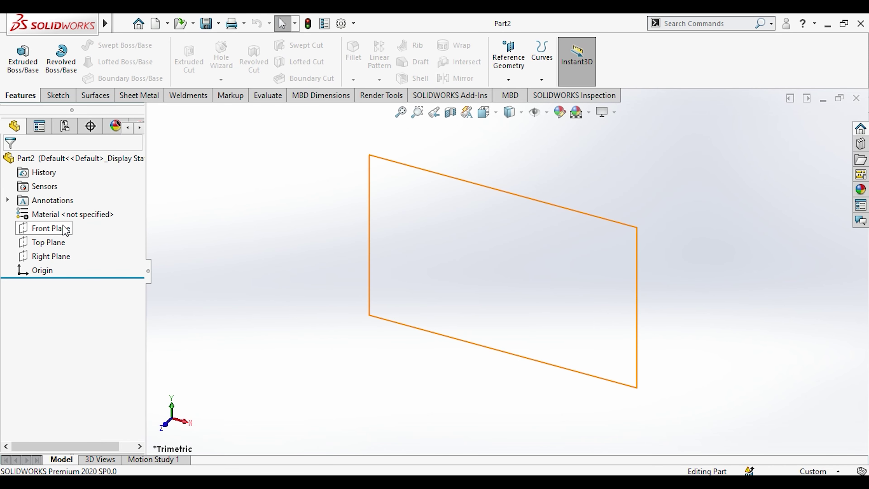
Start a sketch on the new part's Front Plane and draw a circle about 59 mm in diameter centred on the origin.
left_click(60, 227)
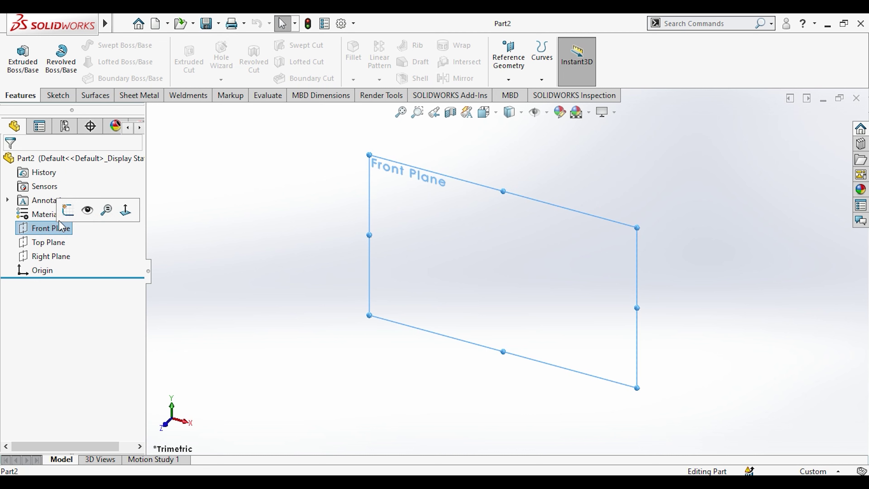
left_click(67, 210)
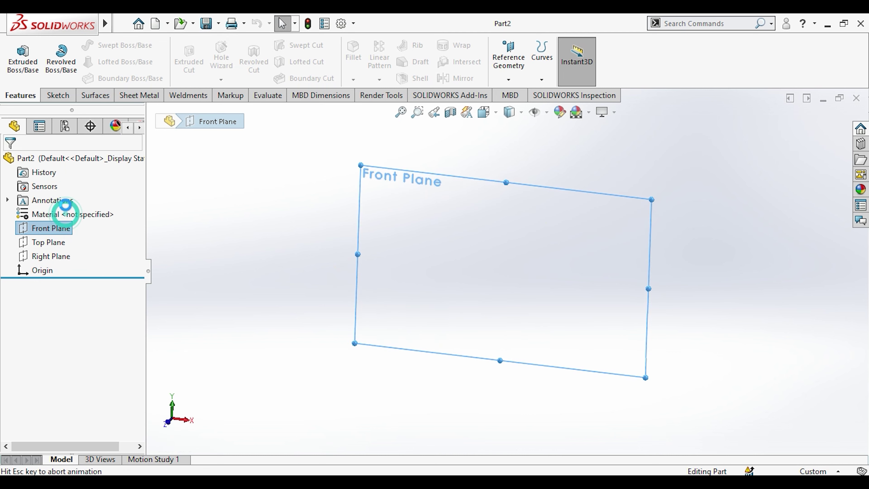
left_click(108, 46)
left_click(506, 271)
left_click(538, 304)
Dimension the circle's diameter as 5 mm.
key("d")
left_click(530, 310)
left_click(591, 330)
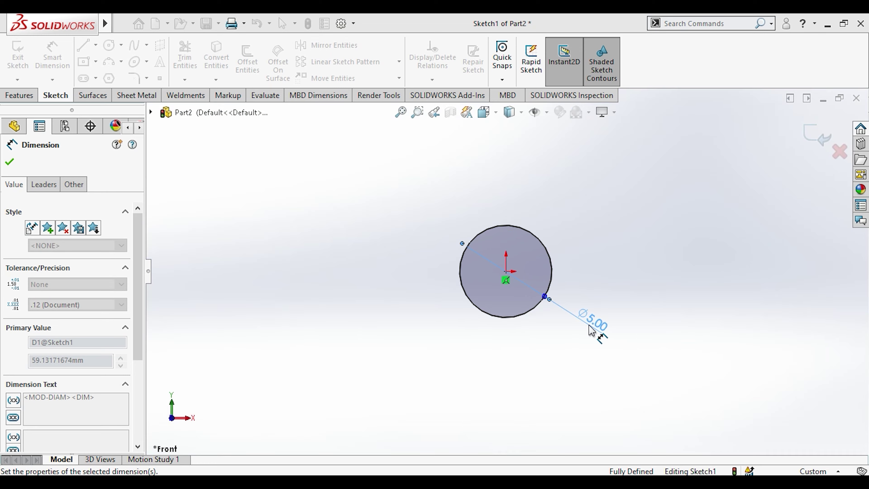
key("Escape")
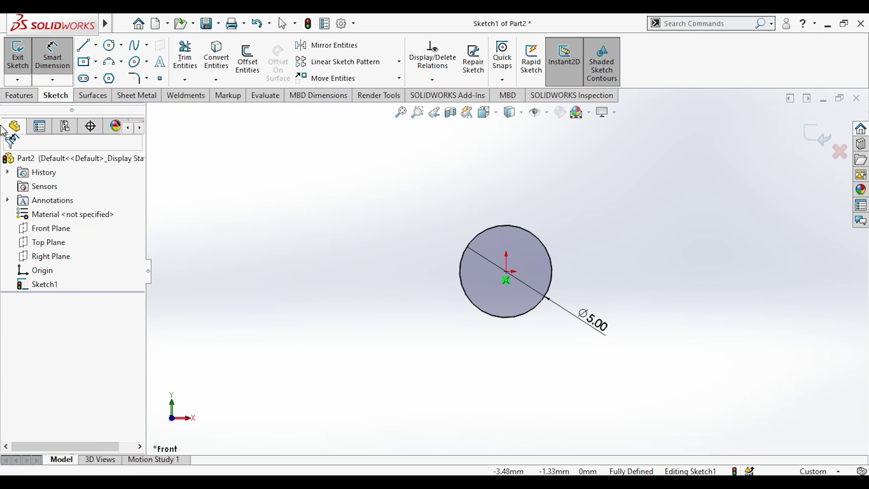
Extrude the circle 28 mm with the Mid Plane end condition.
left_click(20, 95)
left_click(29, 65)
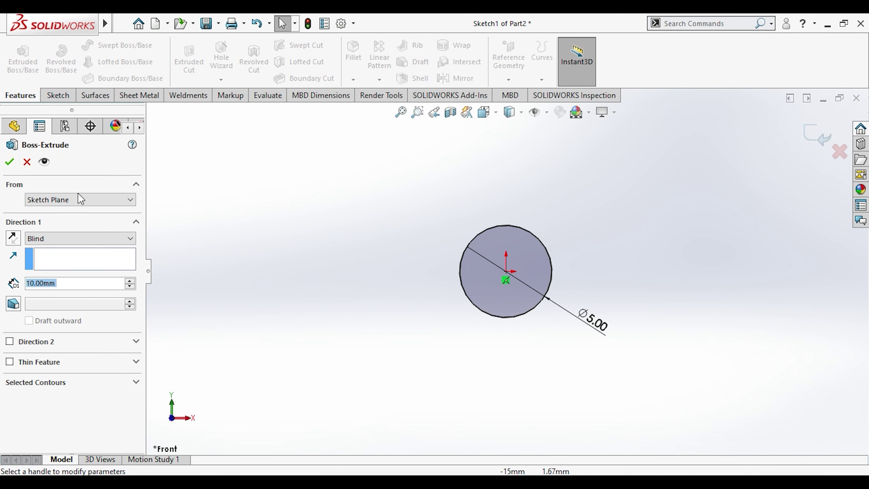
left_click(80, 237)
left_click(52, 295)
type("28")
key("Return")
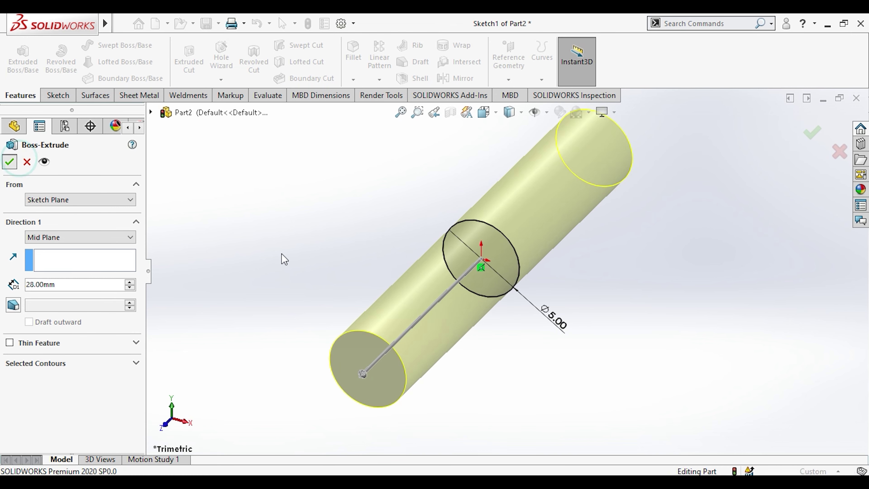
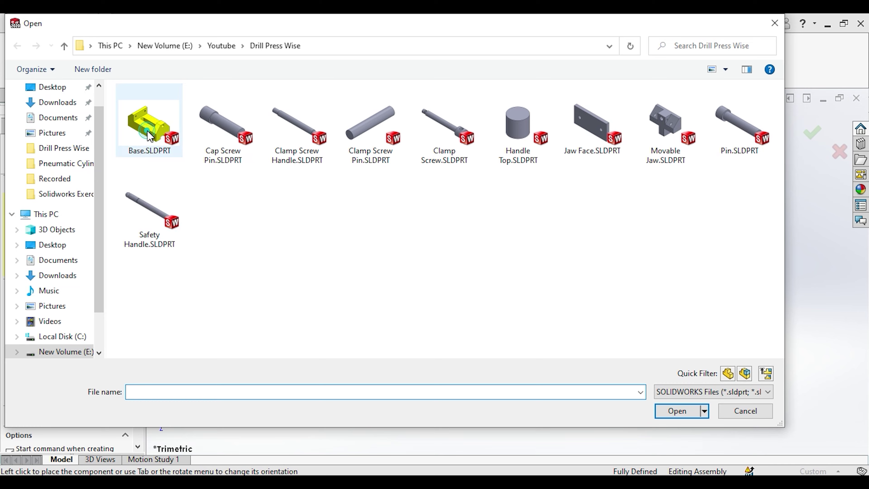
Place Base.SLDPRT as the first component of the new assembly.
left_click(148, 133)
left_click(678, 412)
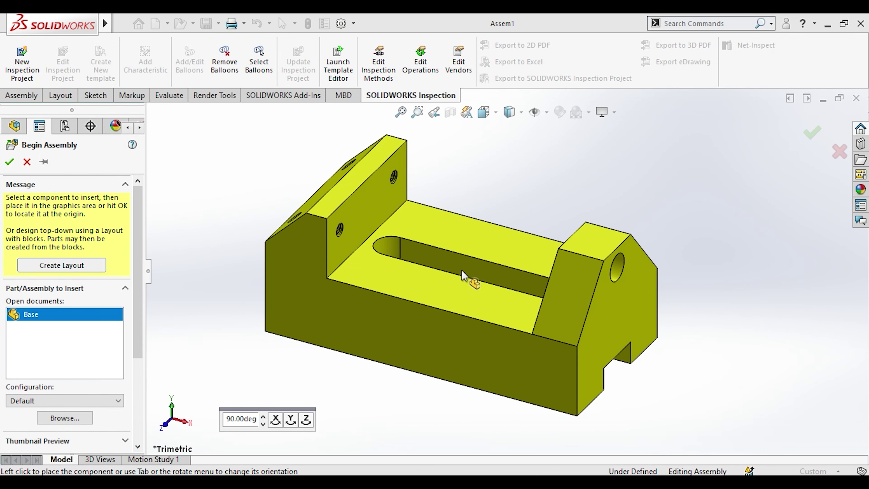
left_click(462, 271)
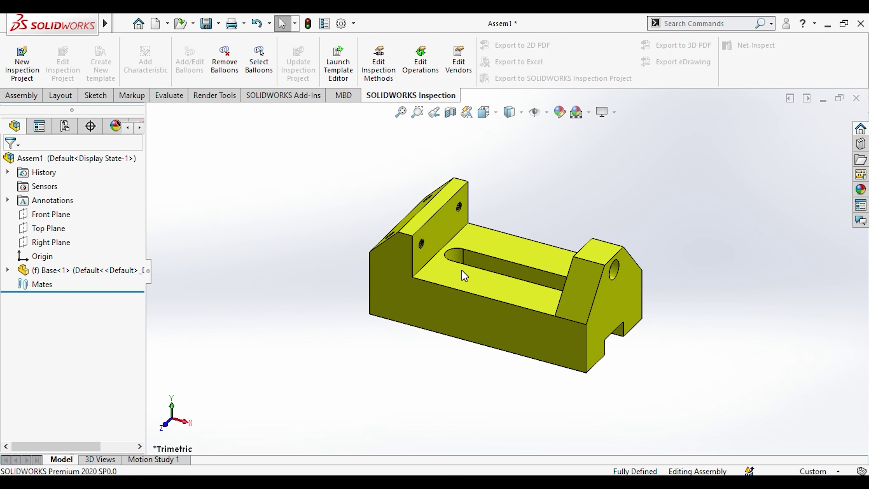
Insert Clamp Screw.SLDPRT into the assembly and place it near the base's screw hole.
left_click(21, 95)
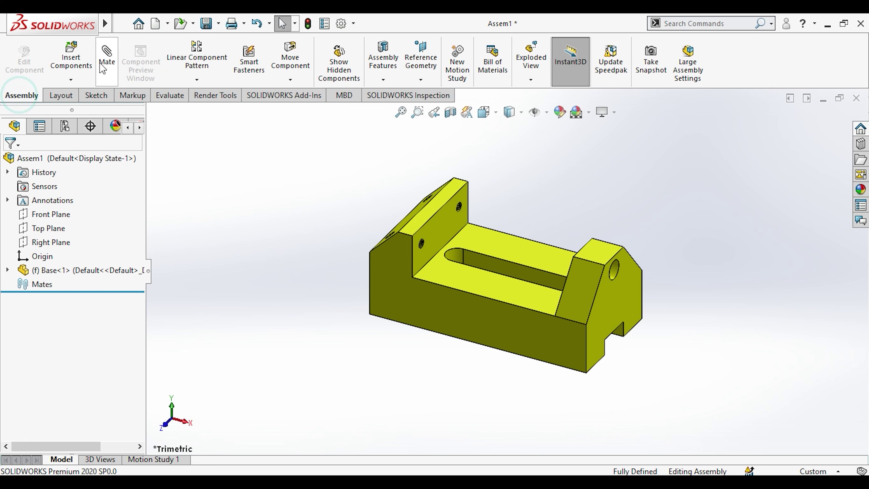
left_click(81, 51)
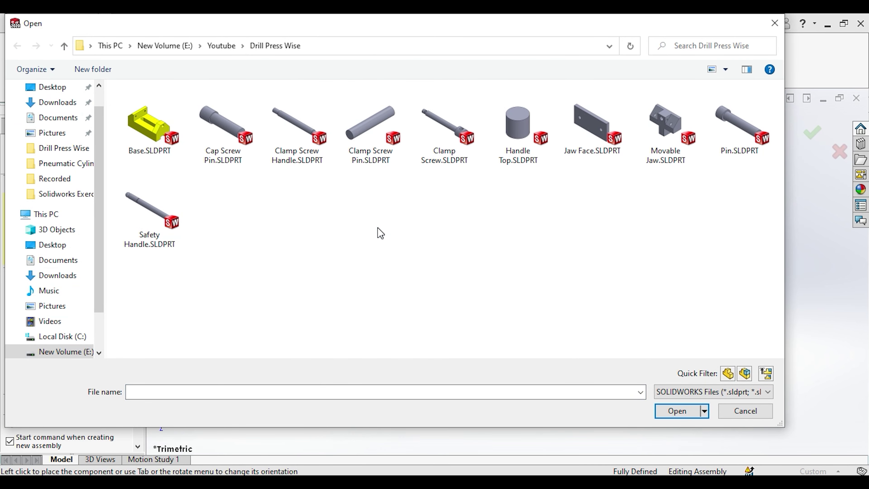
left_click(449, 124)
left_click(676, 410)
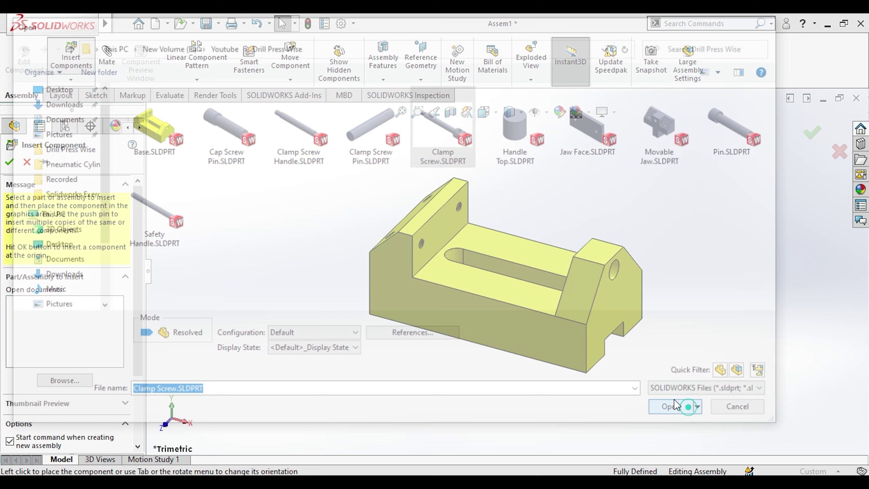
left_click(626, 259)
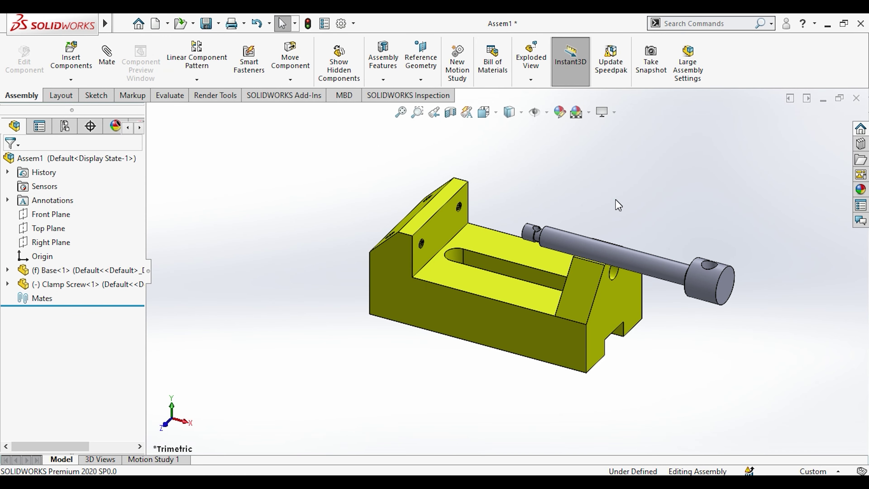
Mate the clamp screw's shaft concentric with the round hole in the base's end block.
left_click(562, 236)
scroll(605, 271, "down", 3)
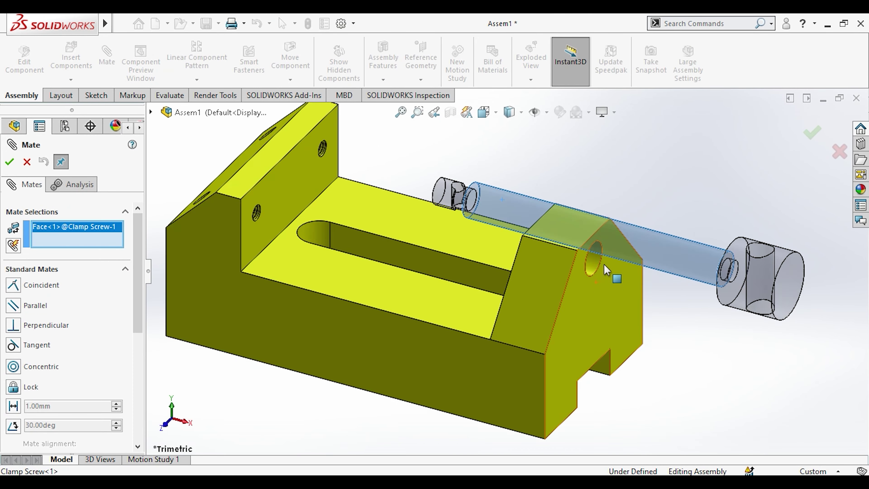
left_click(593, 262)
left_click(746, 233)
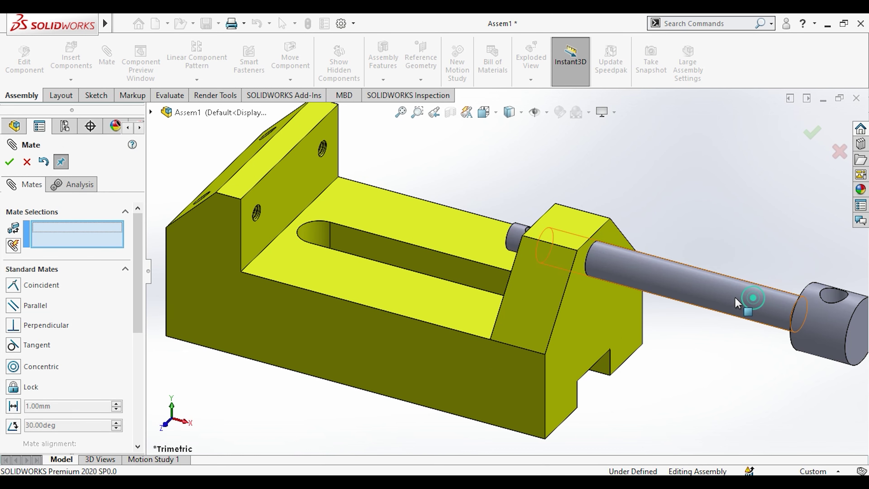
Mate the clamp screw handle concentric with the cross hole in the clamp screw's head and slide the handle through it.
scroll(308, 232, "up", 3)
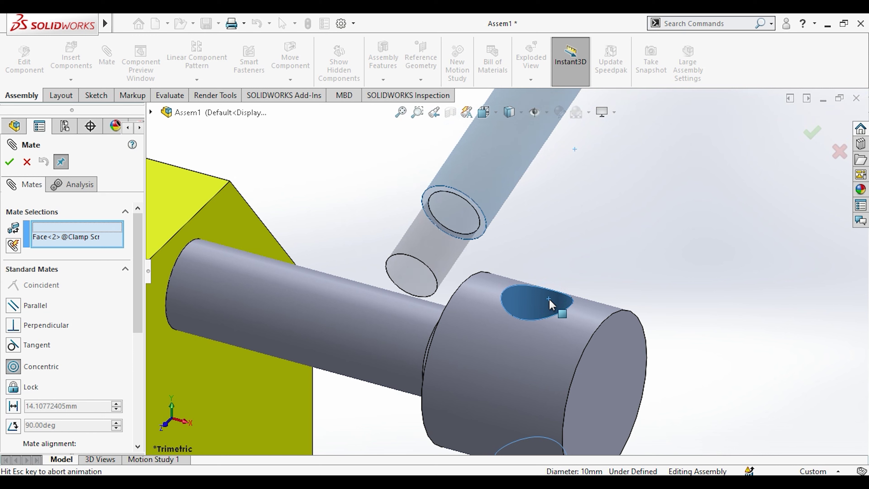
left_click(549, 301)
left_click(709, 321)
scroll(679, 297, "up", 5)
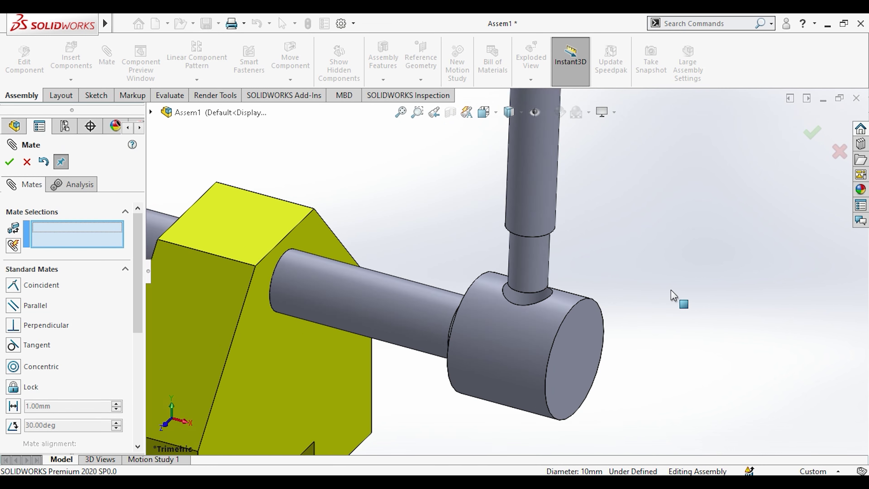
left_click_drag(516, 192, 609, 255)
left_click_drag(639, 294, 645, 328)
Centre the handle in the clamp screw with a Width mate, using both handle end faces as width and the head's cylindrical face as tab.
scroll(87, 292, "down", 5)
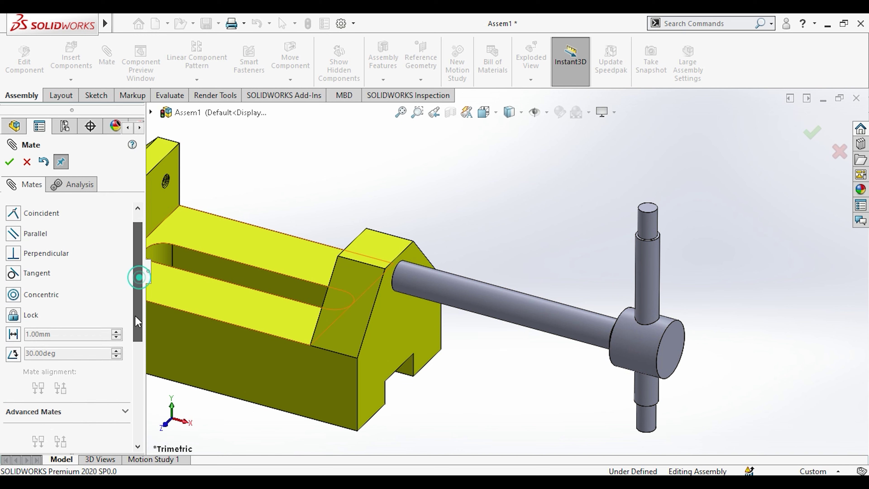
left_click(72, 352)
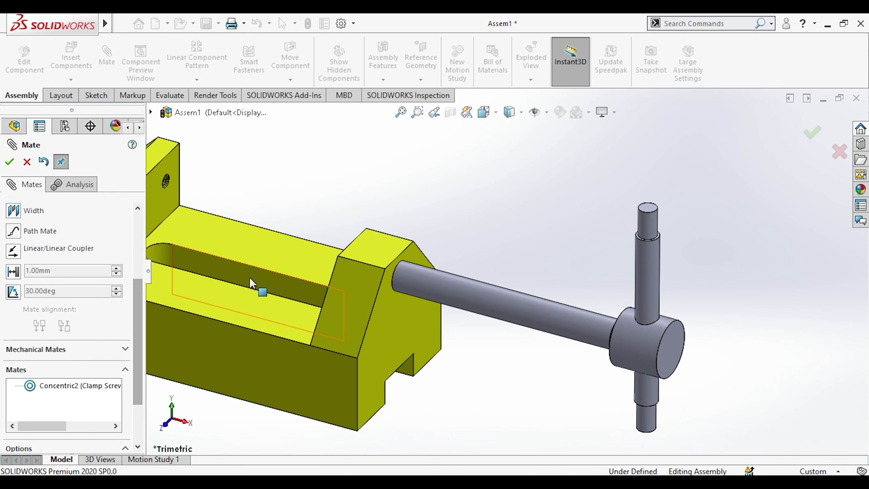
left_click(13, 211)
left_click(647, 216)
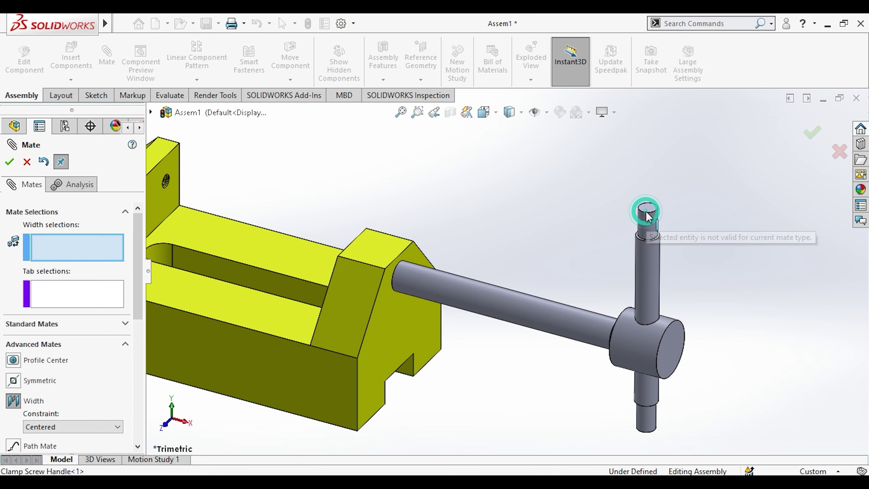
scroll(630, 219, "up", 3)
scroll(578, 291, "down", 3)
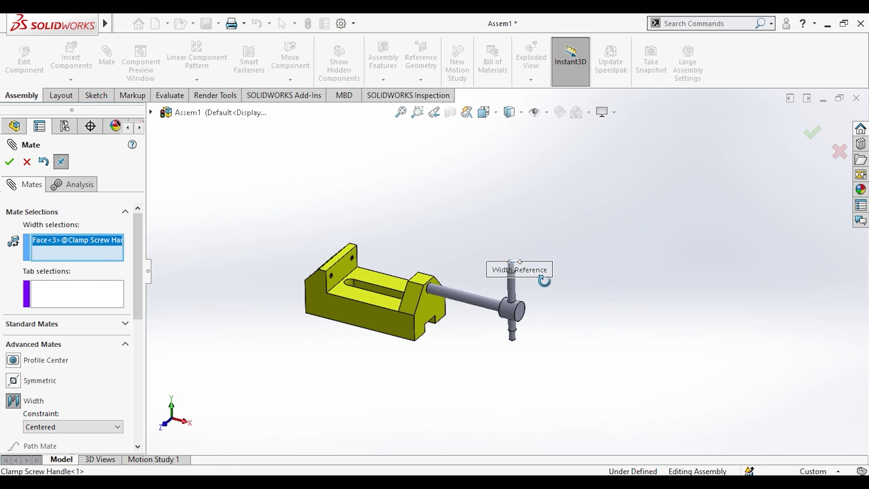
scroll(545, 281, "up", 3)
middle_click_drag(497, 301, 506, 279)
left_click(523, 319)
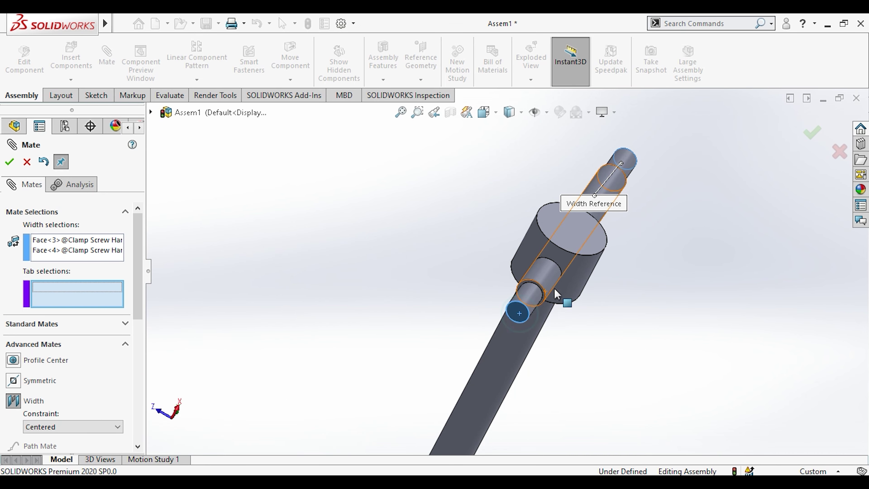
left_click(573, 286)
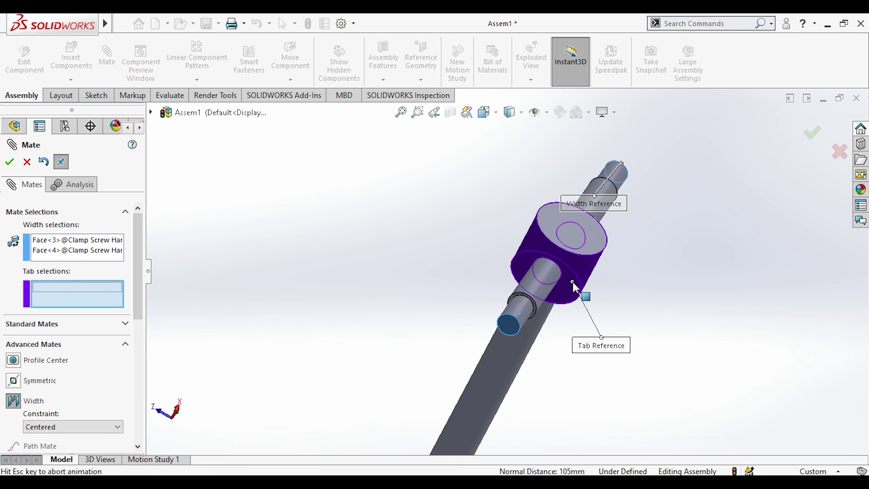
left_click(16, 163)
Turn the clamp screw by its handle so the handle sits at an angle.
middle_click_drag(360, 233, 506, 337)
left_click_drag(527, 361, 484, 374)
left_click(473, 283)
middle_click_drag(473, 286, 424, 325)
Insert the Handle Top part and place it beside the upper end of the clamp screw handle.
left_click(72, 67)
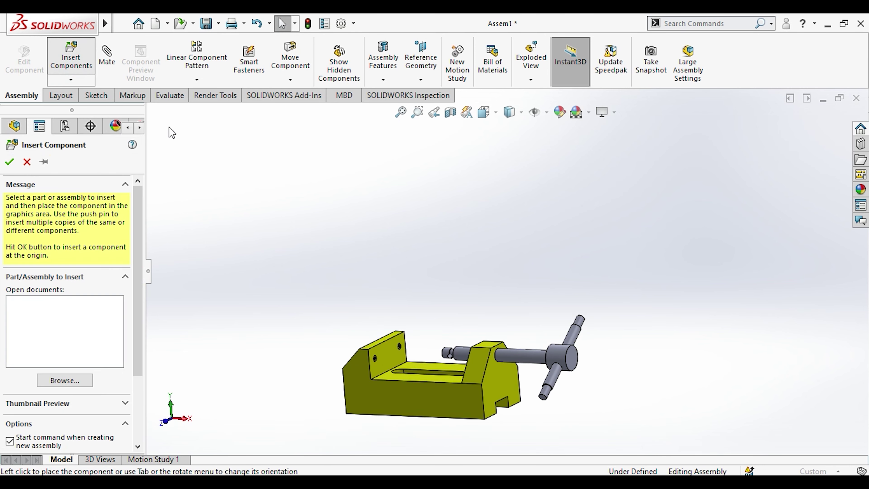
left_click(512, 132)
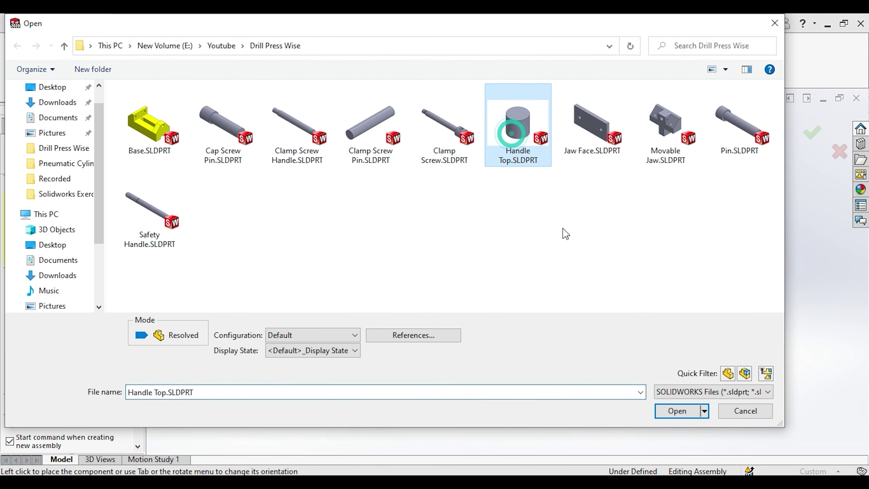
left_click(676, 411)
scroll(609, 333, "down", 5)
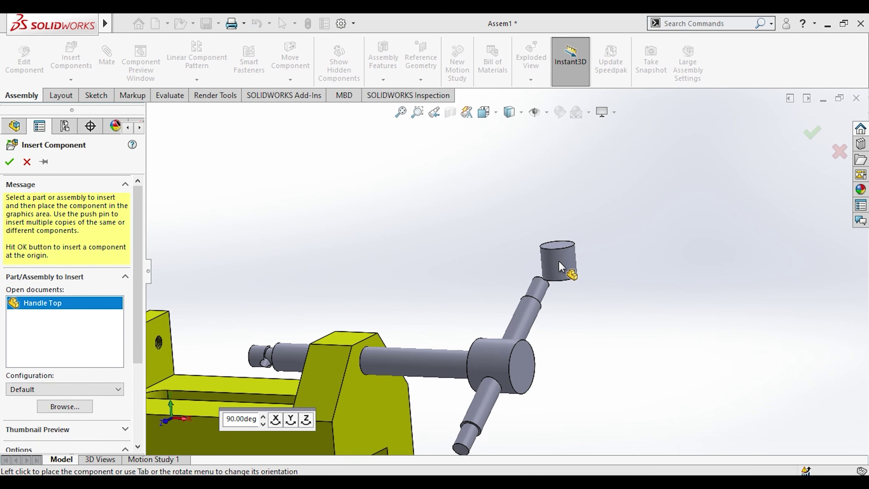
left_click(558, 261)
Mate the Handle Top's bore concentric with the stepped end of the clamp screw handle.
middle_click_drag(578, 308, 487, 250)
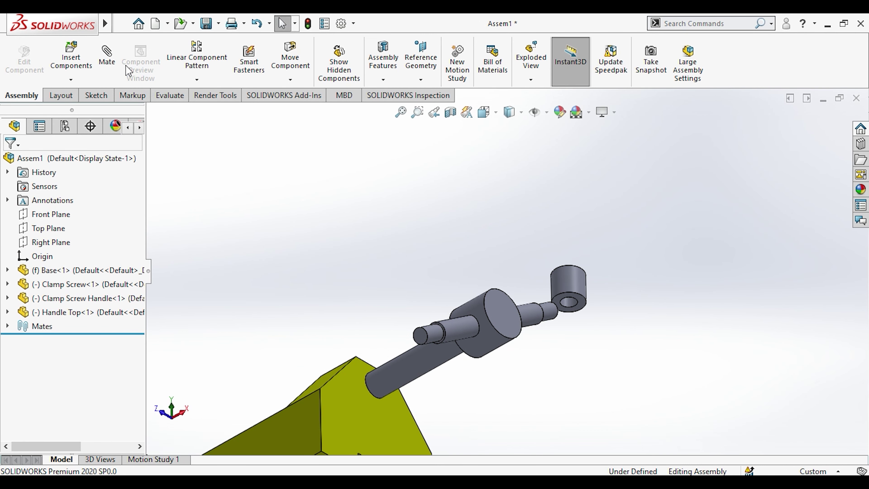
scroll(566, 301, "down", 3)
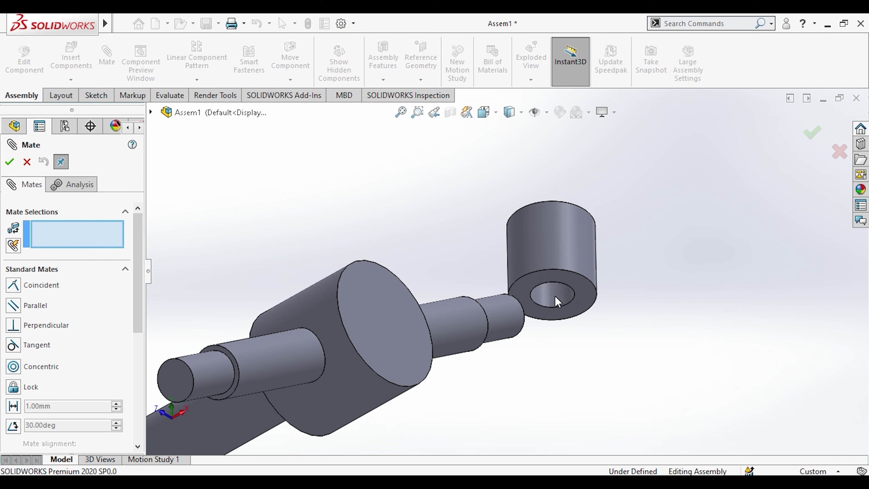
left_click(555, 296)
left_click(499, 309)
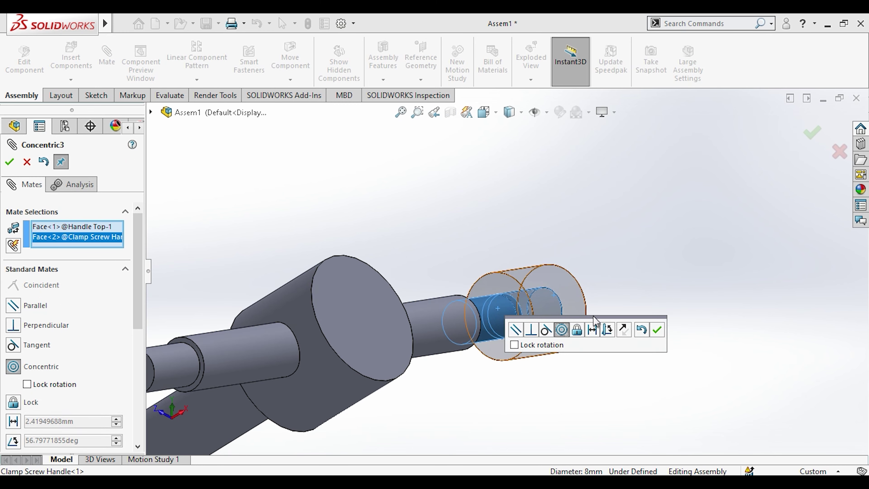
left_click(660, 331)
Slide the Handle Top along its axis clear of the handle so the inside of its bore is reachable.
scroll(532, 297, "down", 3)
scroll(532, 298, "down", 2)
middle_click_drag(532, 297, 537, 319)
left_click_drag(508, 301, 711, 130)
middle_click_drag(676, 179, 611, 189)
scroll(611, 185, "up", 4)
scroll(507, 180, "down", 4)
left_click_drag(372, 271, 292, 157)
scroll(293, 161, "down", 1)
middle_click_drag(304, 204, 295, 185)
scroll(308, 205, "up", 2)
Mate the bottom face of the Handle Top's bore coincident with the end face of the clamp screw handle.
left_click(347, 241)
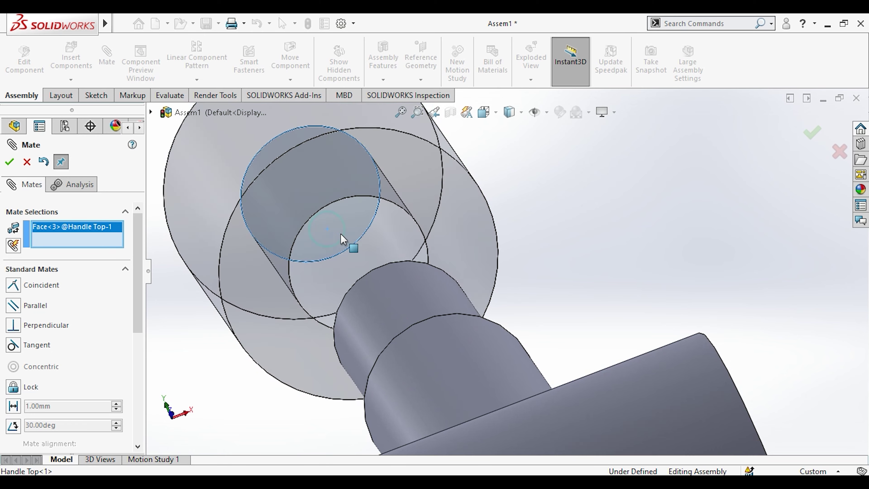
scroll(587, 291, "up", 4)
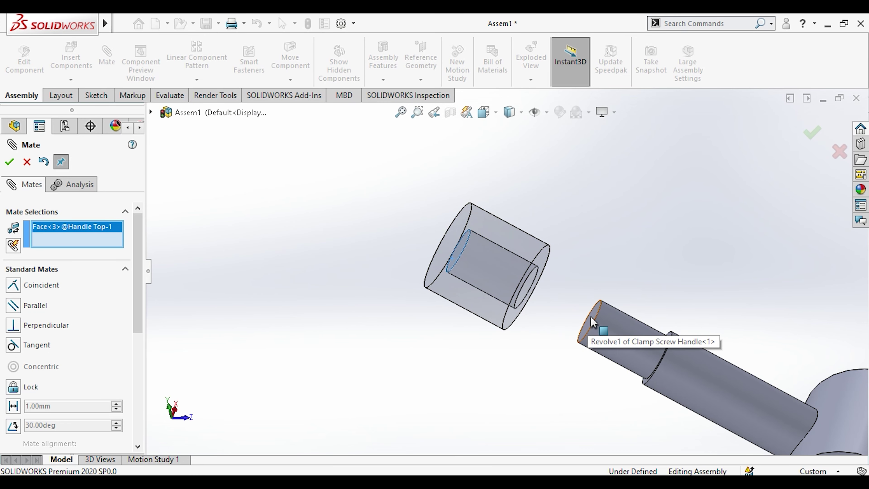
left_click(591, 317)
left_click(9, 162)
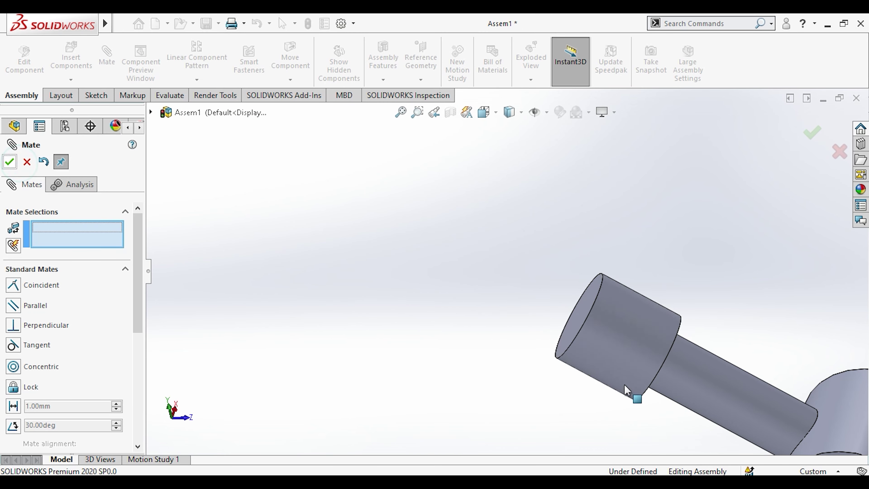
scroll(630, 390, "up", 4)
scroll(507, 328, "down", 5)
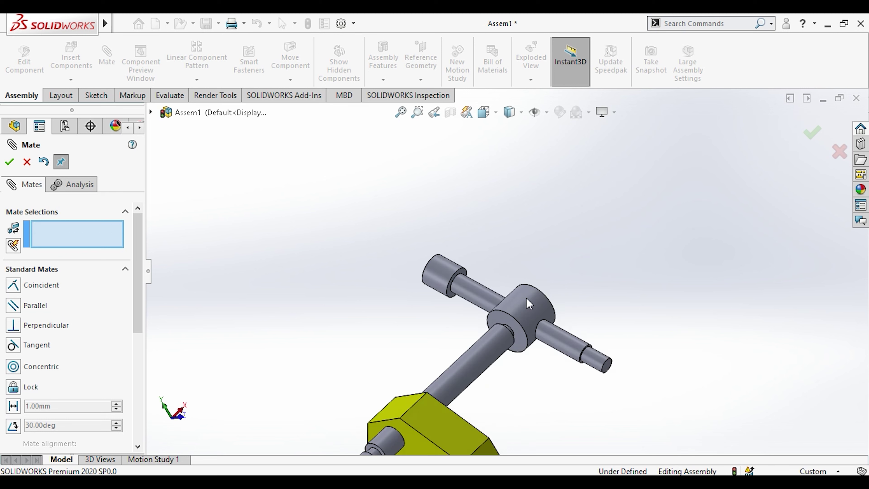
left_click(12, 164)
Place a second Handle Top beside the handle's free end and rotate it so its bore faces the handle.
left_click_drag(113, 323, 662, 414)
left_click(290, 80)
left_click(303, 109)
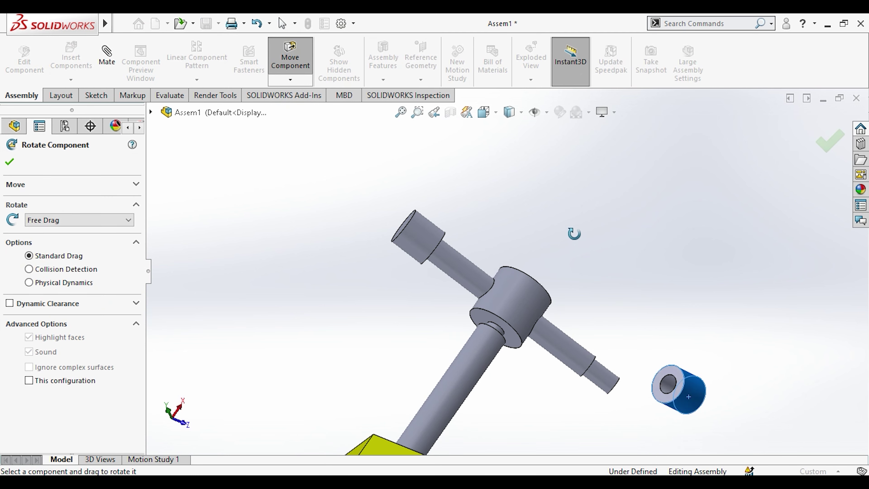
left_click_drag(679, 403, 643, 344)
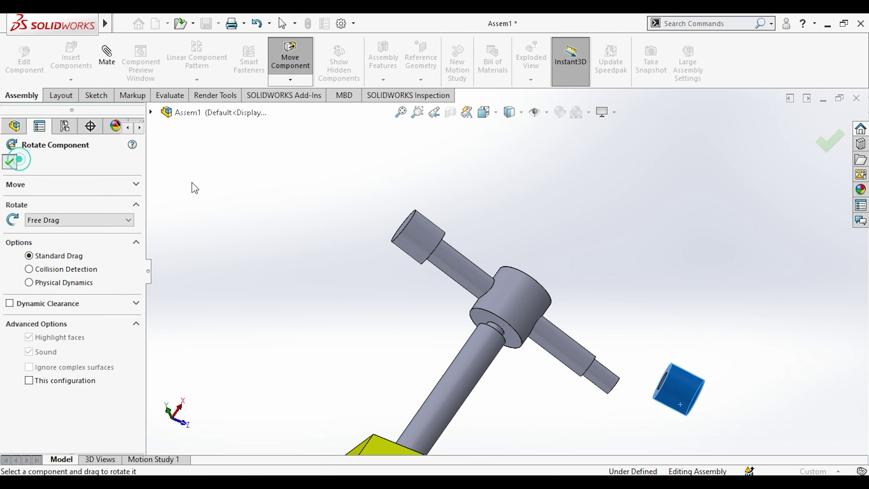
left_click(315, 220)
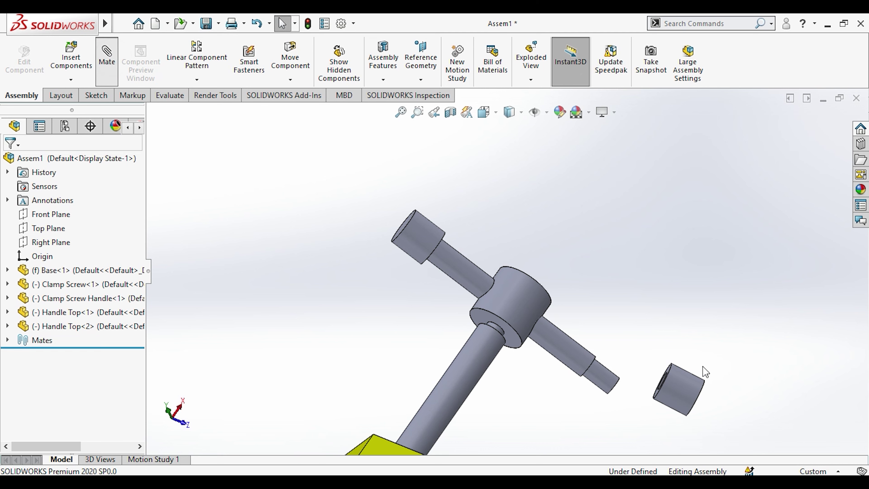
Mate the second Handle Top's bore bottom coincident with the end face of the handle's free end.
scroll(706, 375, "down", 5)
left_click(584, 338)
middle_click_drag(584, 338, 509, 353)
left_click(506, 386)
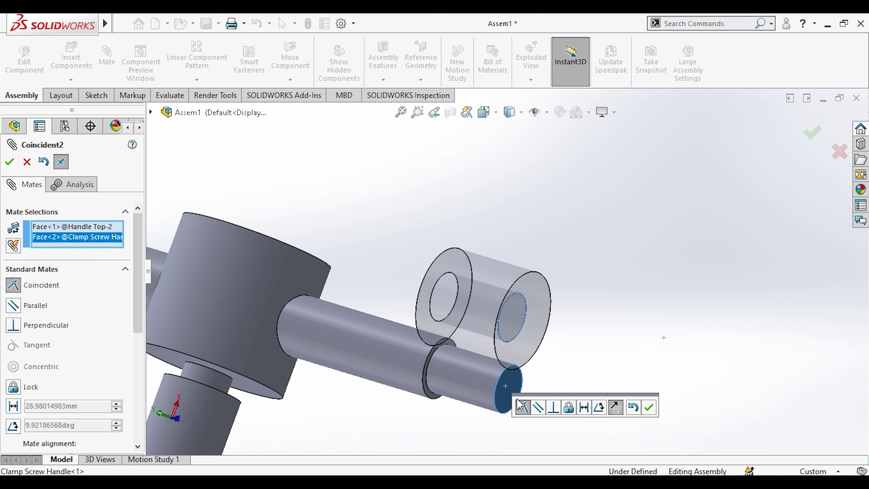
left_click(648, 407)
Mate the second Handle Top's outer cylindrical face concentric with the stepped end of the handle.
left_click(479, 315)
left_click(472, 377)
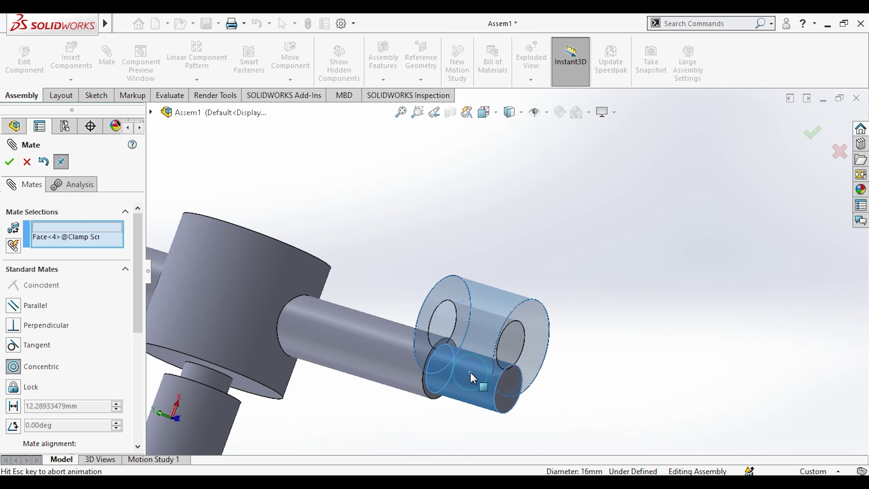
left_click(631, 390)
scroll(605, 380, "up", 6)
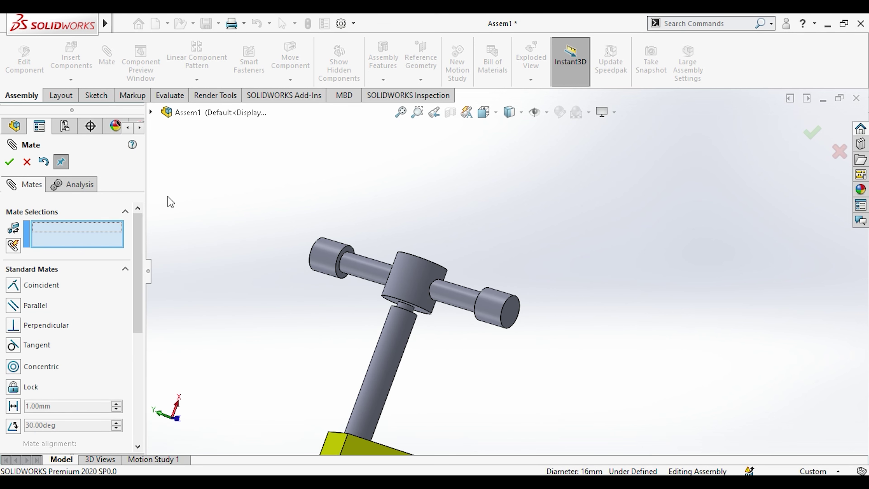
left_click(25, 163)
Slide the clamp screw by its handle further through the base's end block.
middle_click_drag(591, 345, 362, 325)
left_click_drag(582, 323, 468, 304)
left_click(428, 219)
Insert the Movable Jaw part and place it above the base near the tip of the clamp screw.
left_click(71, 57)
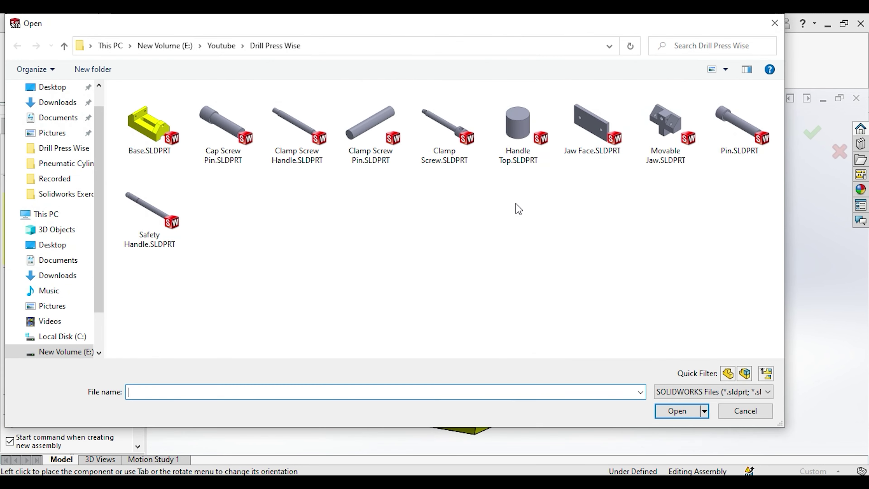
left_click(665, 130)
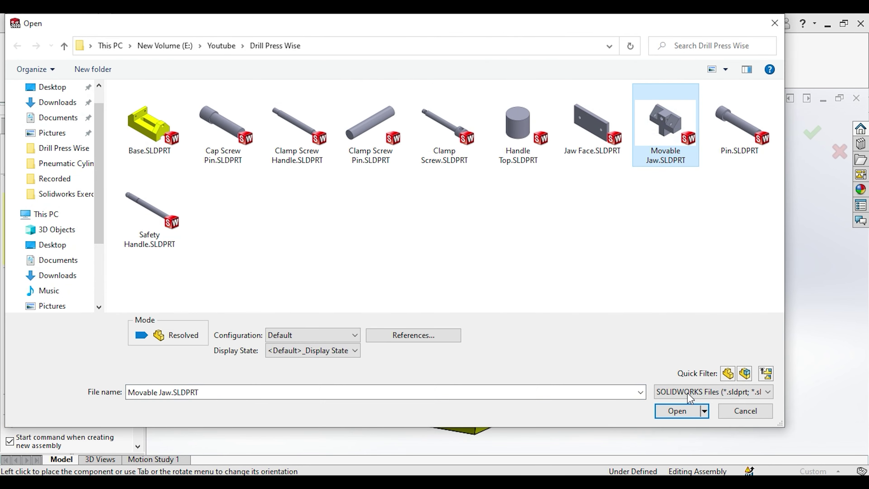
left_click(677, 410)
left_click(393, 223)
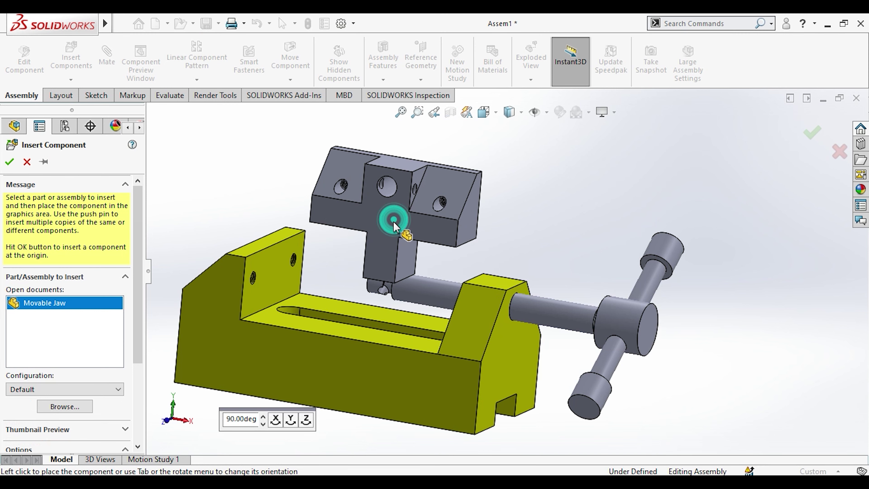
scroll(389, 223, "down", 4)
scroll(388, 225, "up", 5)
middle_click_drag(389, 226, 384, 238)
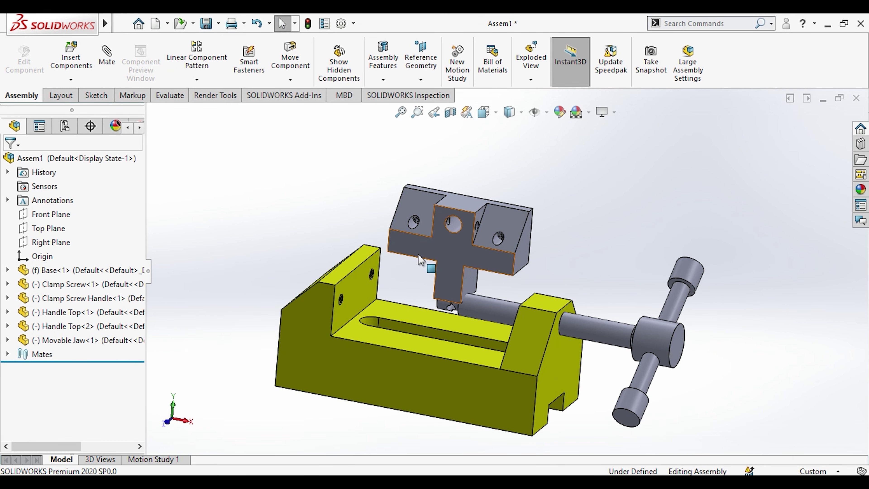
Start a centred Width mate with both side faces of the movable jaw's lower tongue as width selections.
left_click(107, 62)
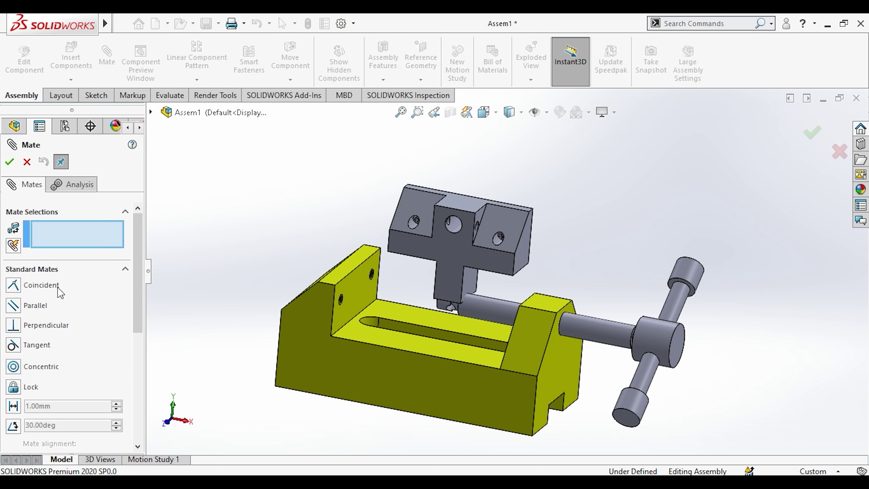
left_click_drag(136, 279, 137, 377)
left_click(50, 288)
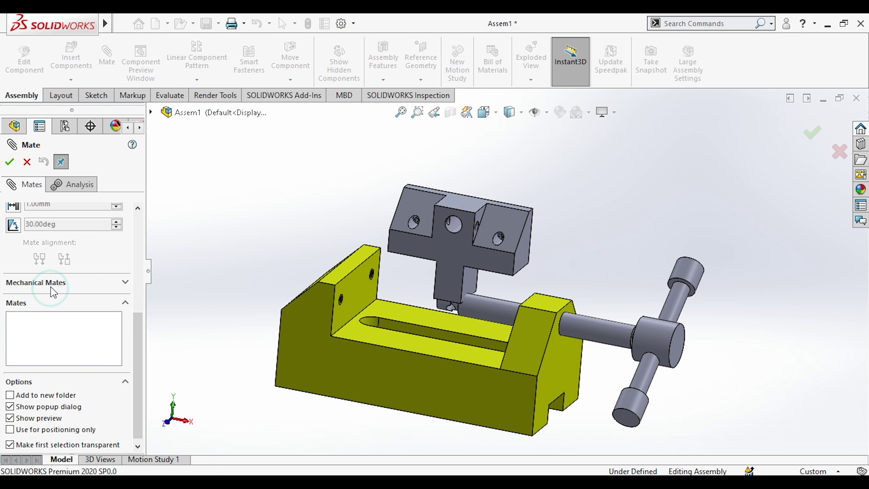
left_click(13, 341)
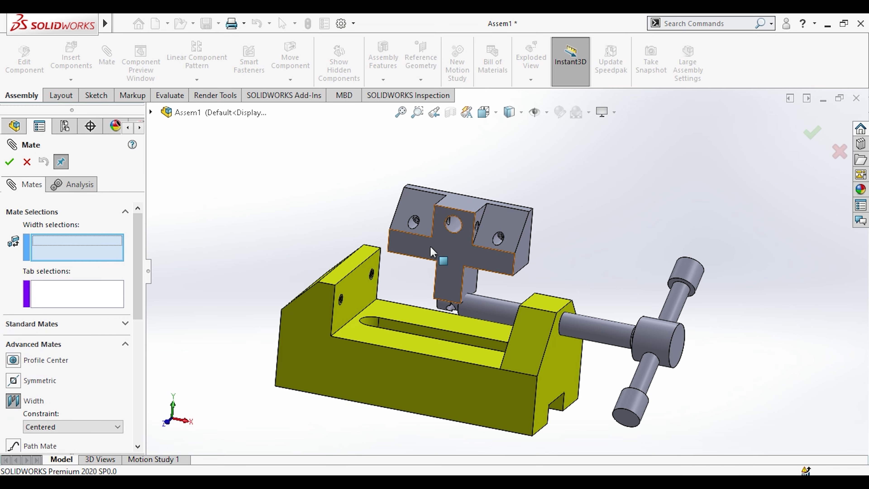
scroll(431, 267, "down", 6)
left_click(425, 297)
scroll(431, 288, "down", 4)
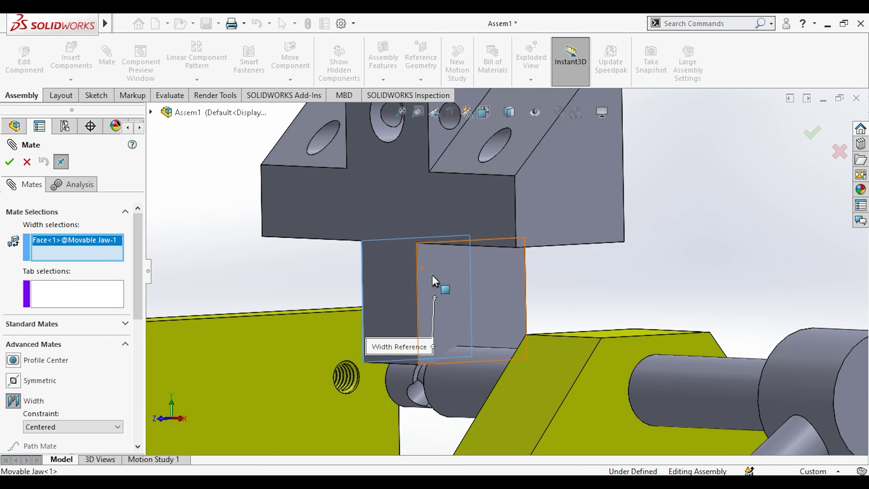
left_click(432, 275)
Use the two side walls of the base's slot as tab selections and flip the Width mate's alignment.
scroll(430, 295, "up", 3)
scroll(430, 366, "down", 2)
middle_click_drag(427, 304, 403, 358)
left_click(425, 370)
scroll(423, 370, "up", 2)
left_click(407, 358)
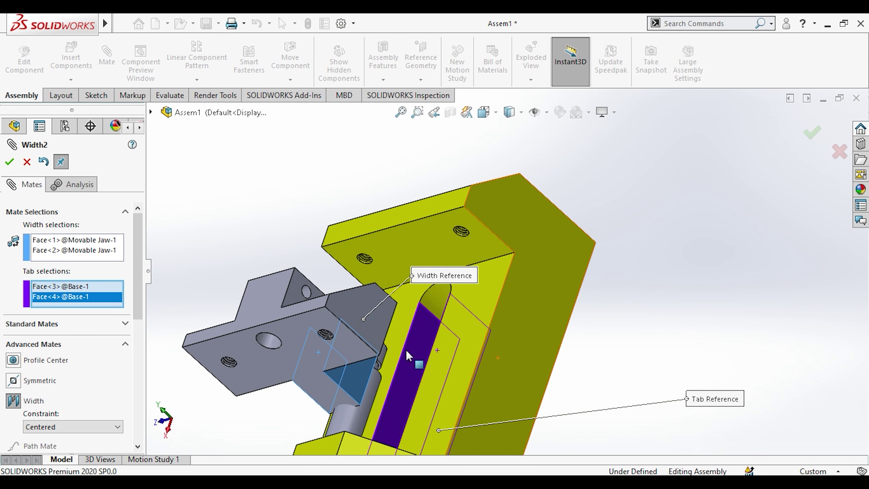
scroll(103, 354, "down", 3)
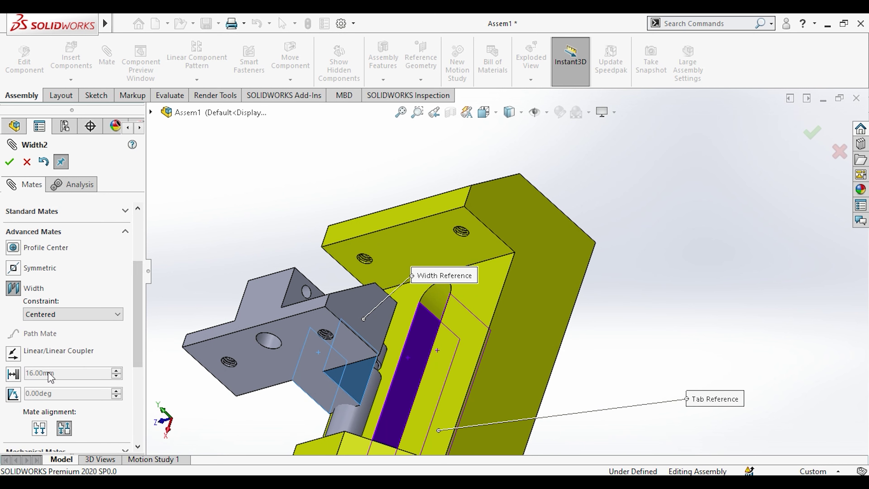
left_click(45, 427)
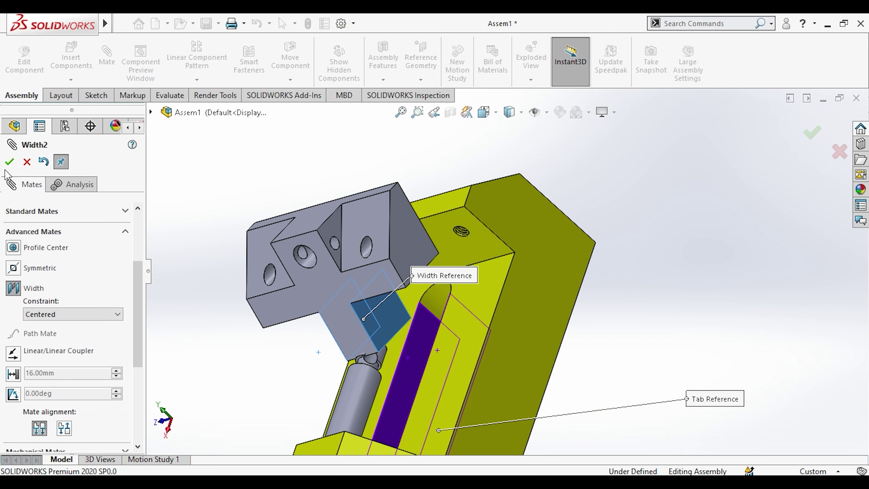
Mate the underside of the movable jaw's shoulder coincident with the base's flat surface around the slot.
middle_click_drag(418, 237, 326, 266)
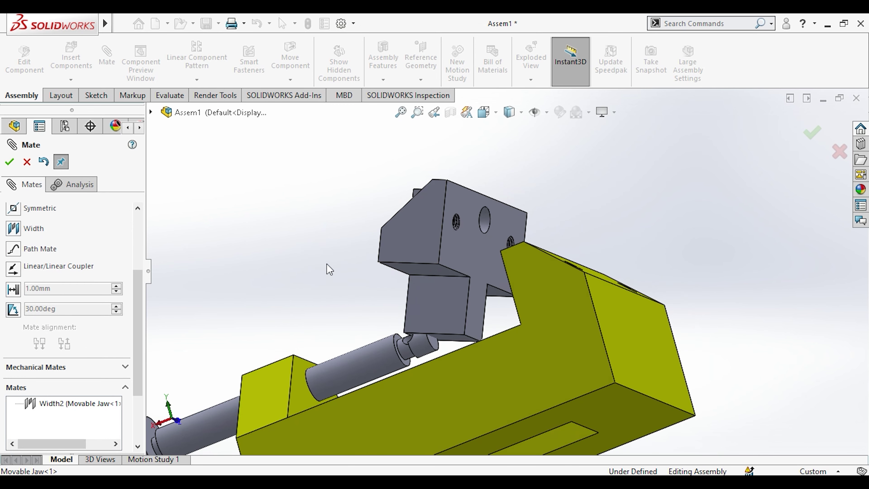
scroll(61, 224, "up", 3)
left_click(40, 266)
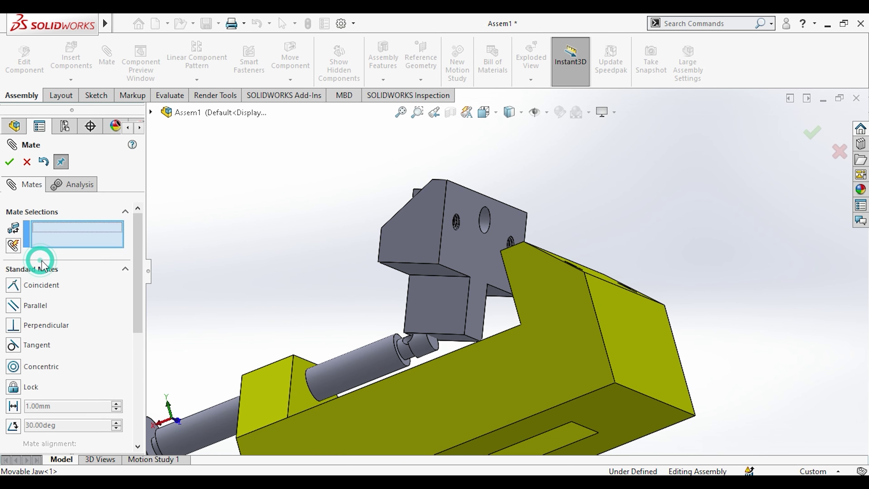
left_click(437, 274)
middle_click_drag(437, 273, 468, 382)
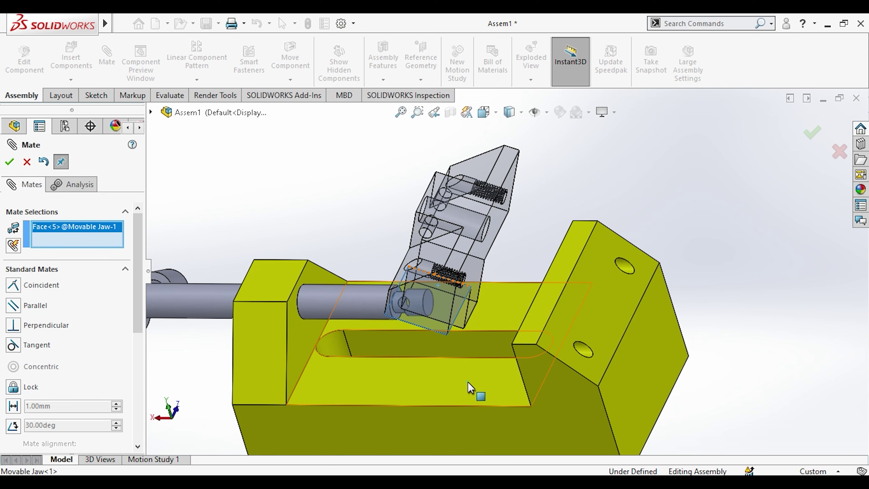
left_click(468, 382)
left_click(611, 401)
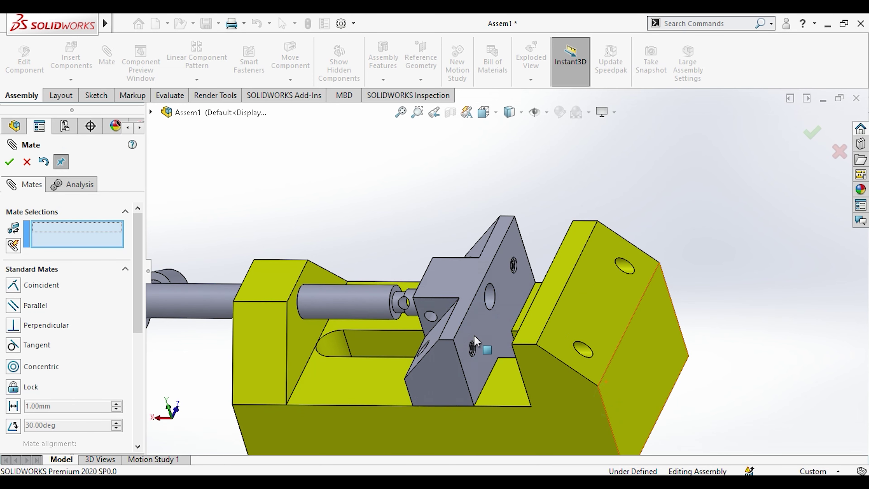
Measure the distance between the movable jaw's top face and the base's slotted surface.
middle_click_drag(512, 327, 496, 301)
scroll(494, 303, "down", 6)
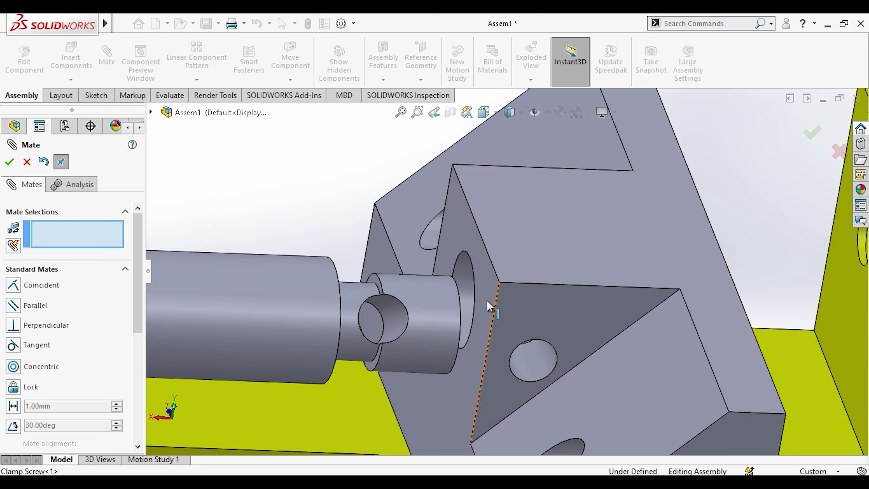
scroll(468, 298, "up", 8)
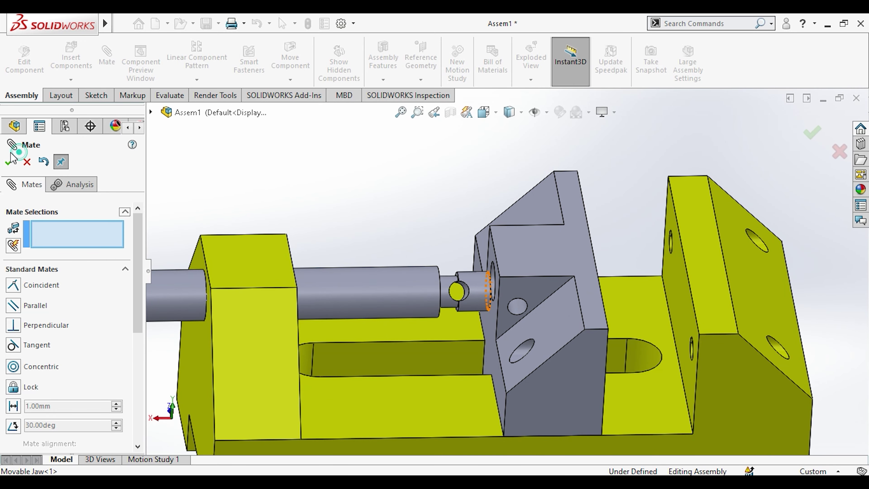
middle_click_drag(310, 207, 362, 193)
left_click(170, 96)
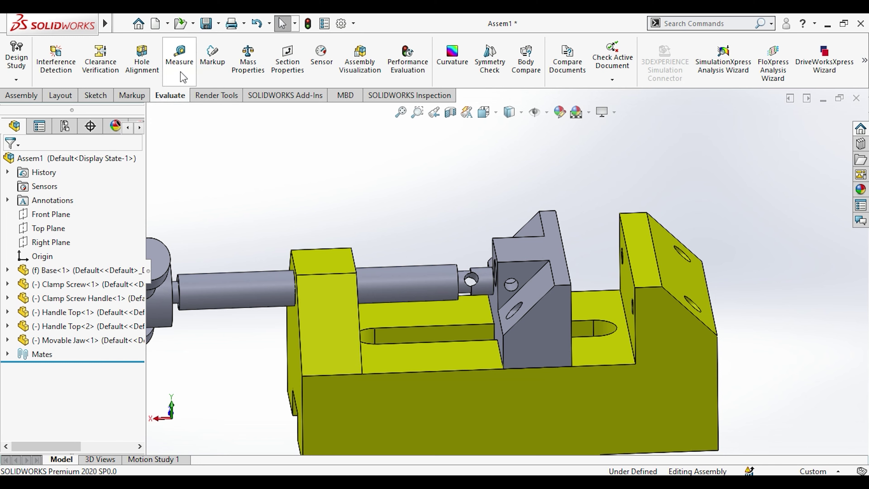
left_click(179, 61)
scroll(523, 261, "down", 3)
left_click(512, 267)
left_click(450, 415)
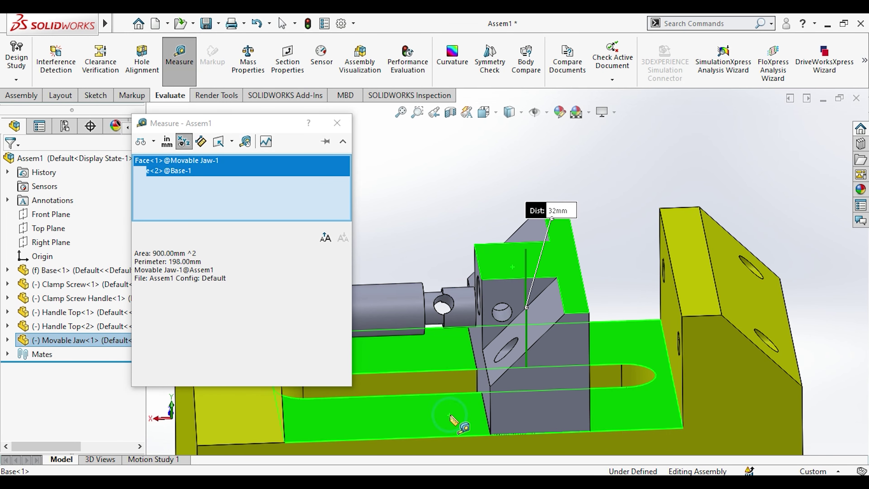
Open the sketch of the base's Cut-Extrude1 for editing within the assembly and save the assembly as Assem1.SLDASM in the Drill Press Wise folder.
scroll(452, 414, "up", 3)
key("Escape")
scroll(484, 329, "down", 2)
scroll(388, 184, "up", 3)
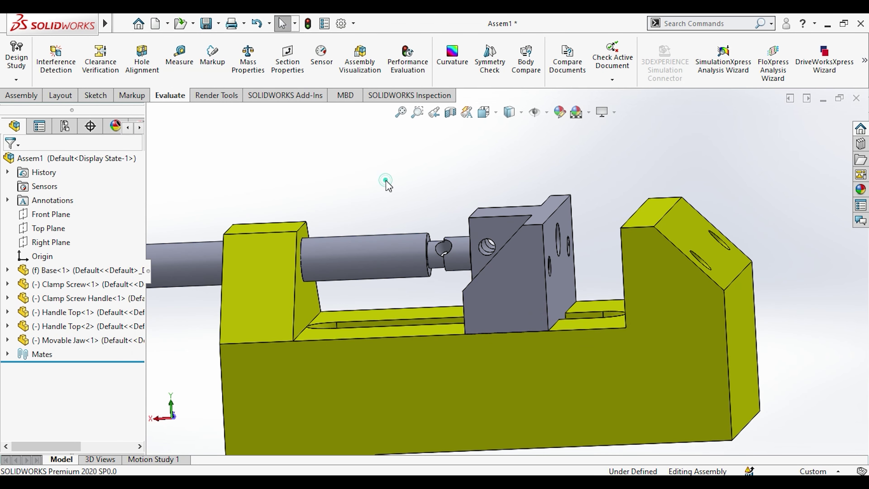
middle_click_drag(388, 184, 407, 321)
left_click(369, 345)
left_click(8, 270)
scroll(67, 307, "down", 2)
scroll(68, 300, "up", 2)
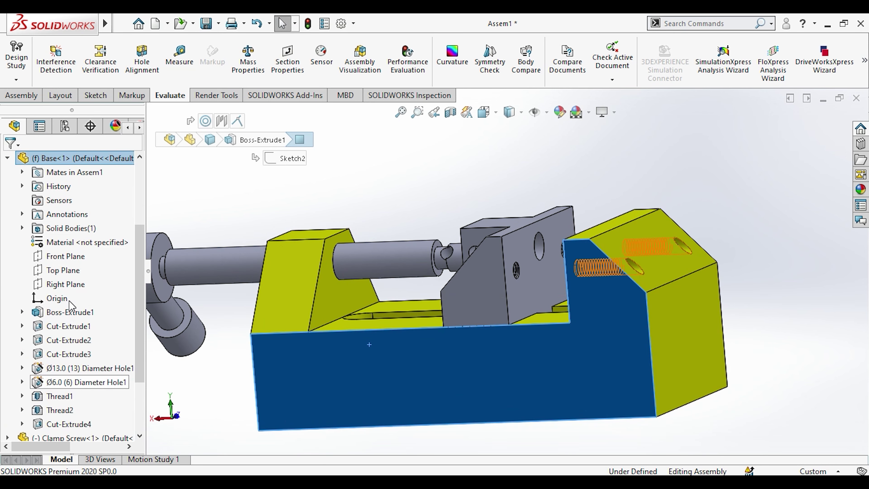
left_click(64, 325)
left_click(22, 326)
left_click(68, 341)
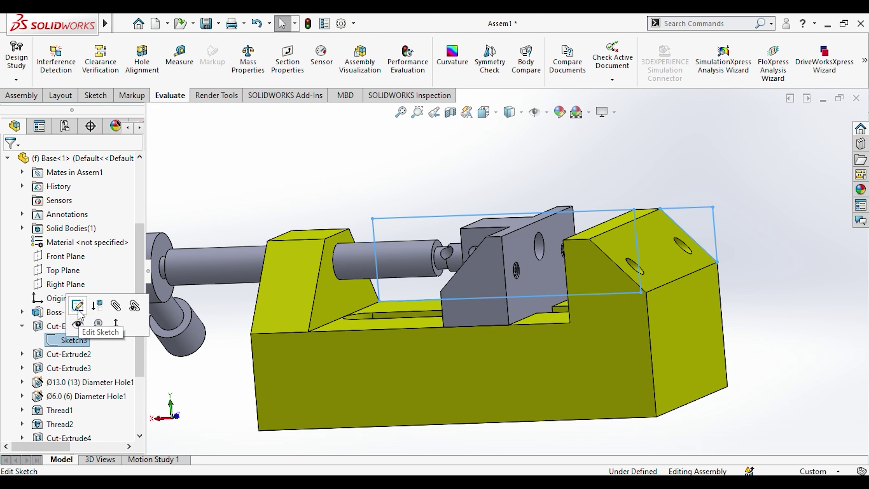
left_click(78, 305)
left_click(440, 264)
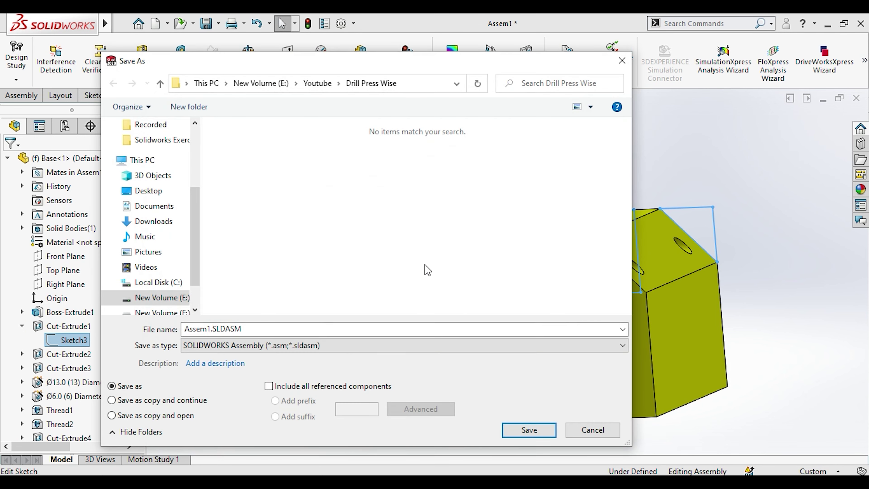
left_click(529, 431)
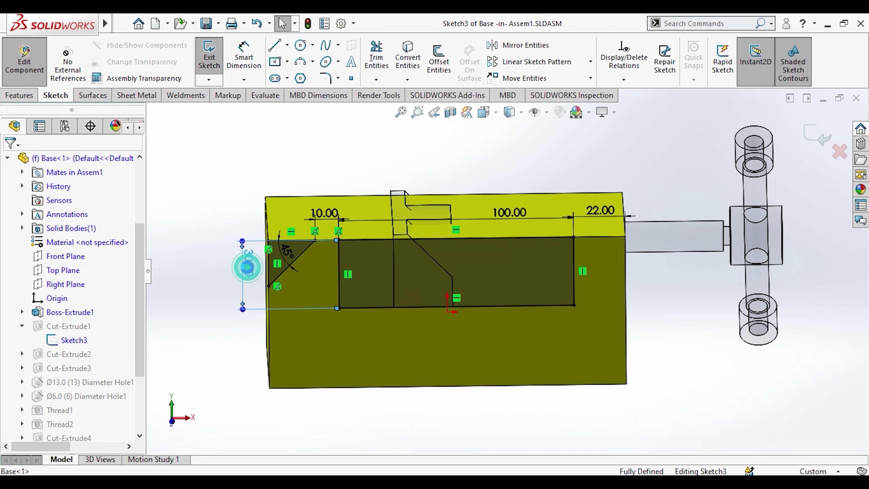
Set the cut profile's vertical depth dimension to 32 mm and exit the base sketch.
double_click(247, 267)
key("Return")
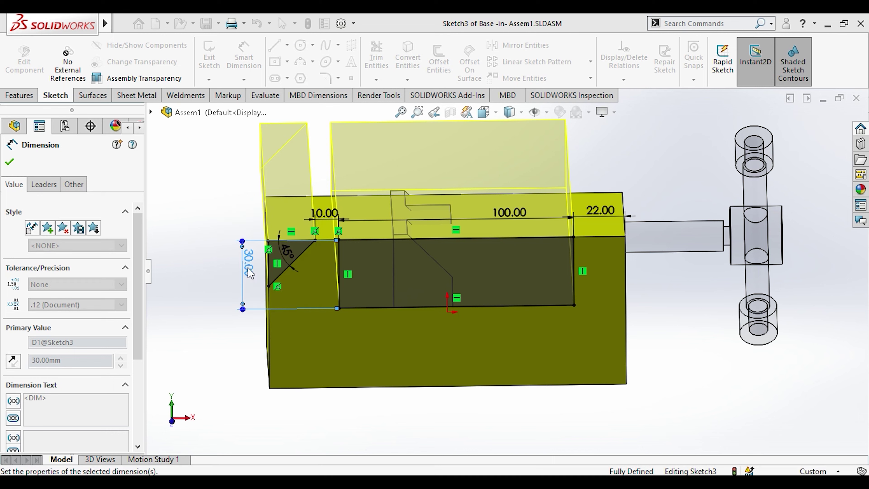
left_click(814, 138)
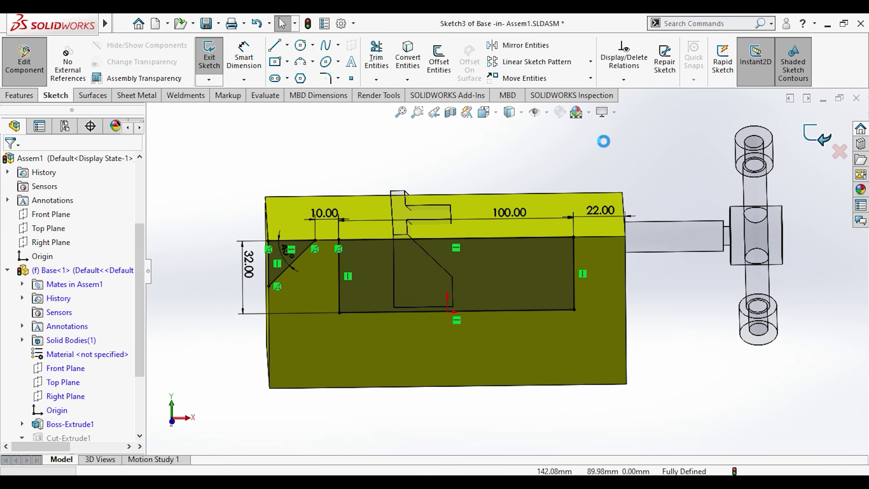
left_click(834, 144)
Measure the distance between the movable jaw's 10 mm screw bore and the base's slotted surface.
middle_click_drag(498, 171, 461, 215)
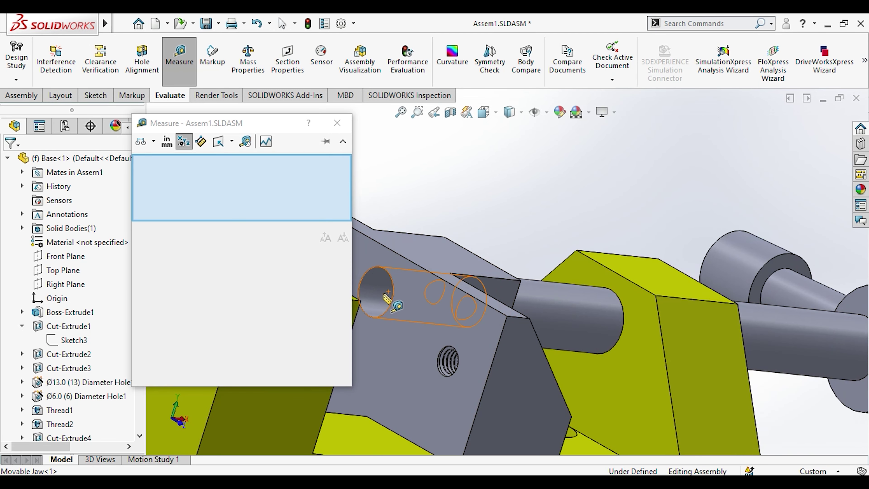
left_click(386, 298)
middle_click_drag(387, 297, 428, 357)
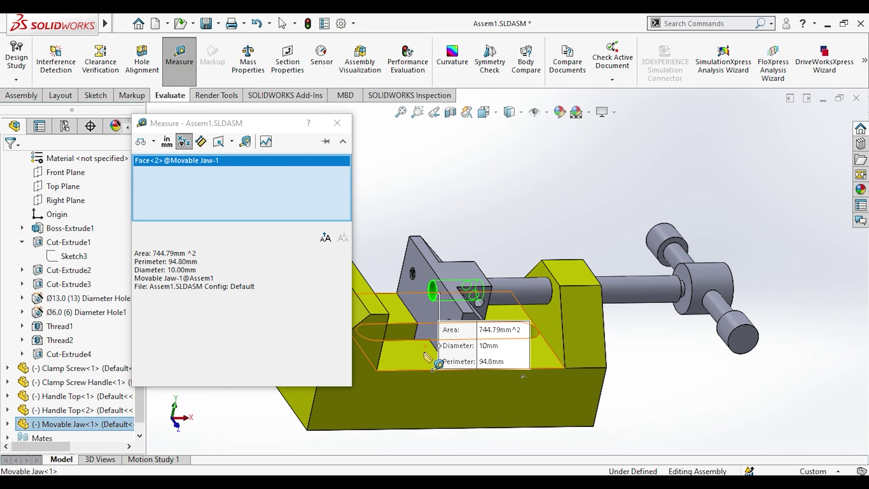
left_click(426, 356)
scroll(458, 325, "down", 5)
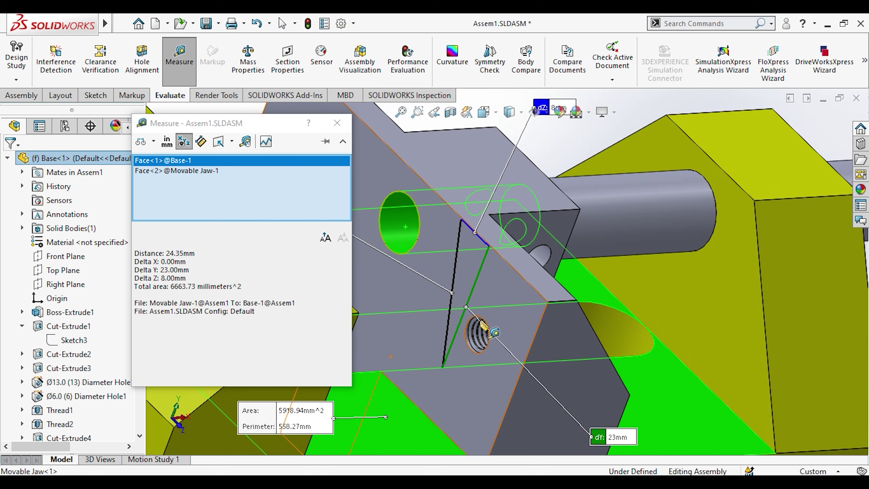
scroll(480, 322, "up", 3)
middle_click_drag(481, 322, 392, 249)
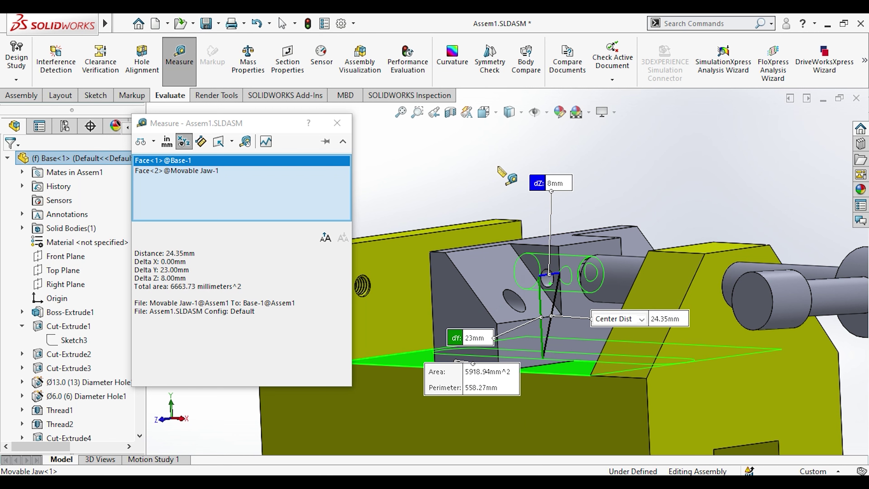
left_click(638, 173)
Measure the centre distance from the clamp screw's cylindrical face to the base's slotted surface.
middle_click_drag(677, 245, 707, 291)
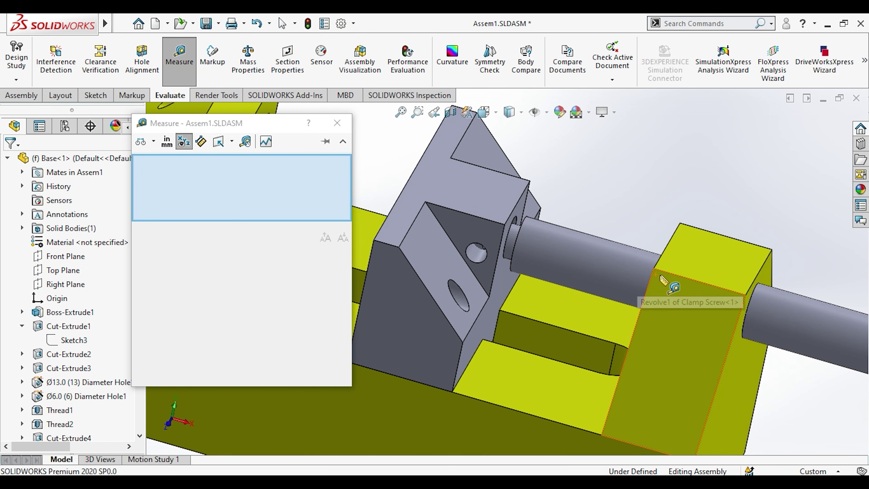
left_click(616, 289)
left_click(568, 393)
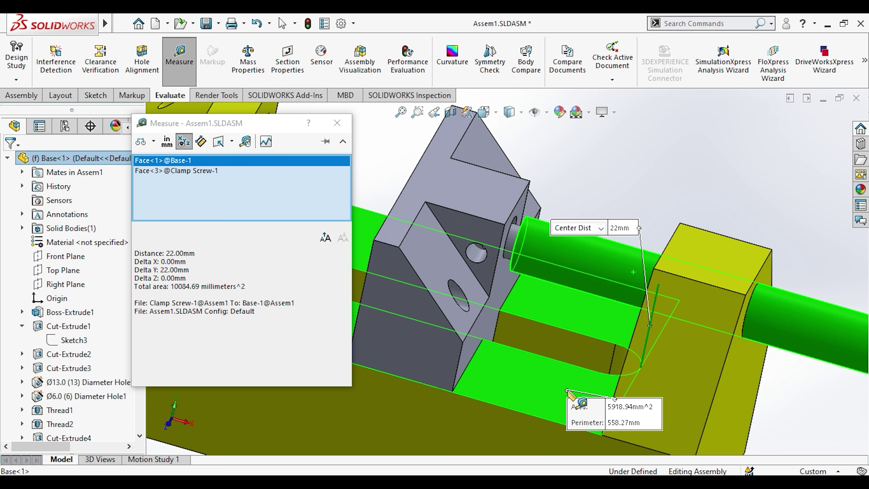
key("Escape")
Open the 3D sketch that positions the base's 13 mm diameter hole for editing.
middle_click_drag(604, 378, 655, 316)
scroll(655, 317, "up", 2)
left_click(650, 343)
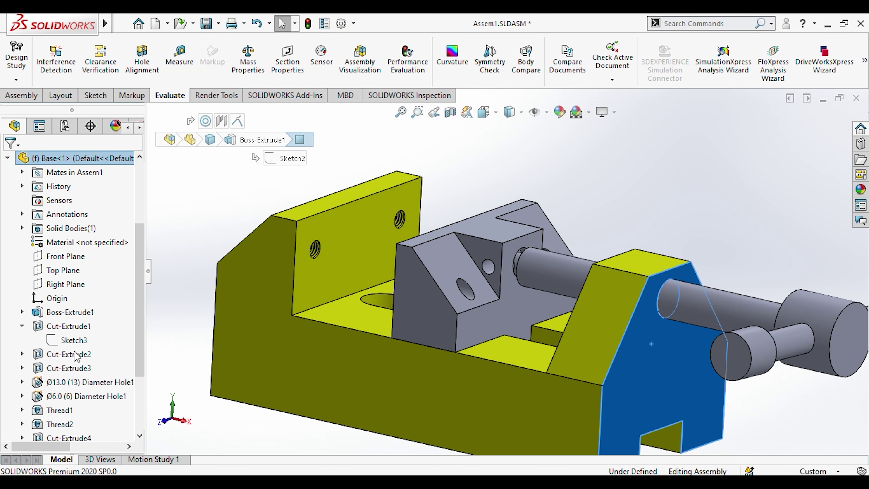
left_click(74, 340)
left_click(24, 382)
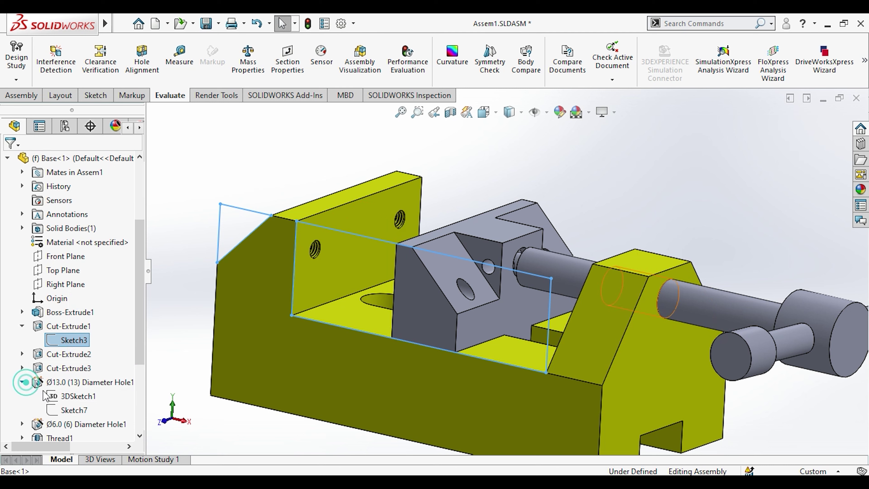
left_click(78, 395)
left_click(71, 356)
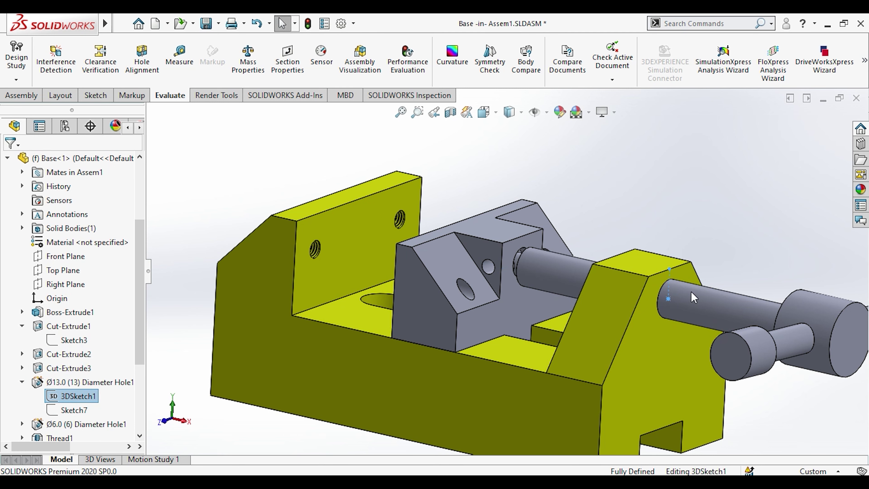
Set the hole centre's distance below the base's top edge to 9 mm and exit the 3D sketch.
left_click(750, 266)
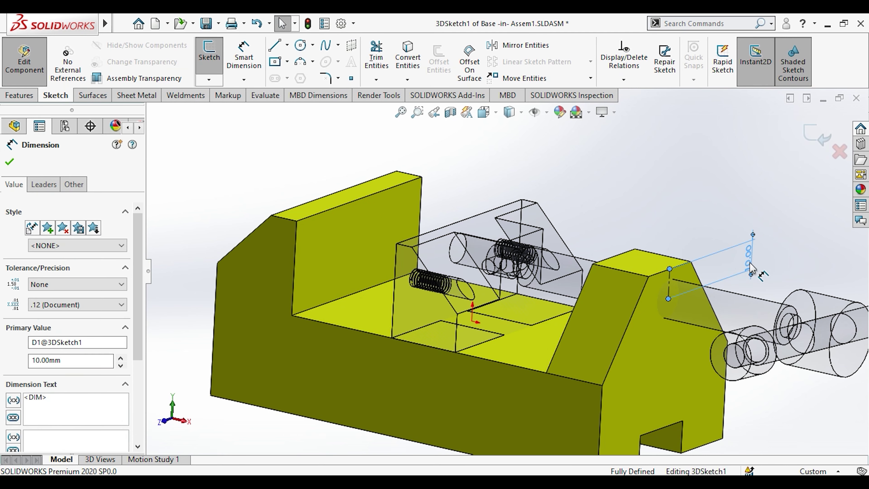
double_click(750, 266)
right_click(751, 268)
left_click(722, 278)
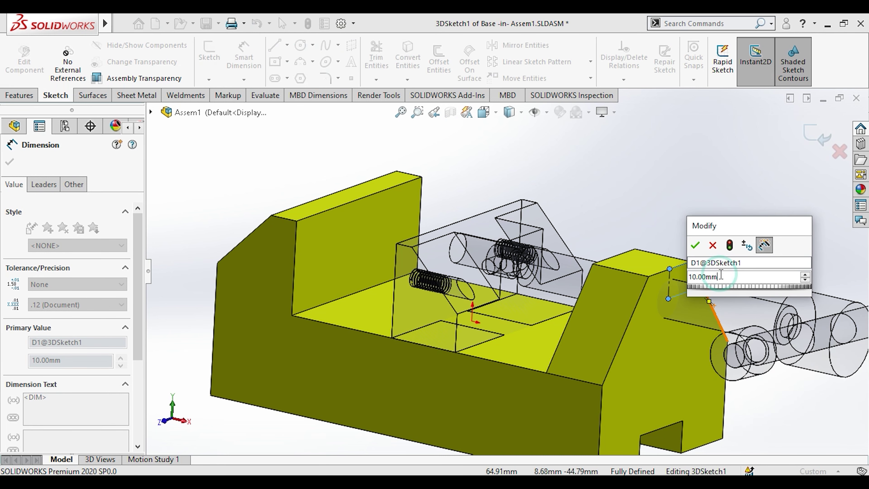
double_click(721, 275)
type("9")
key("Return")
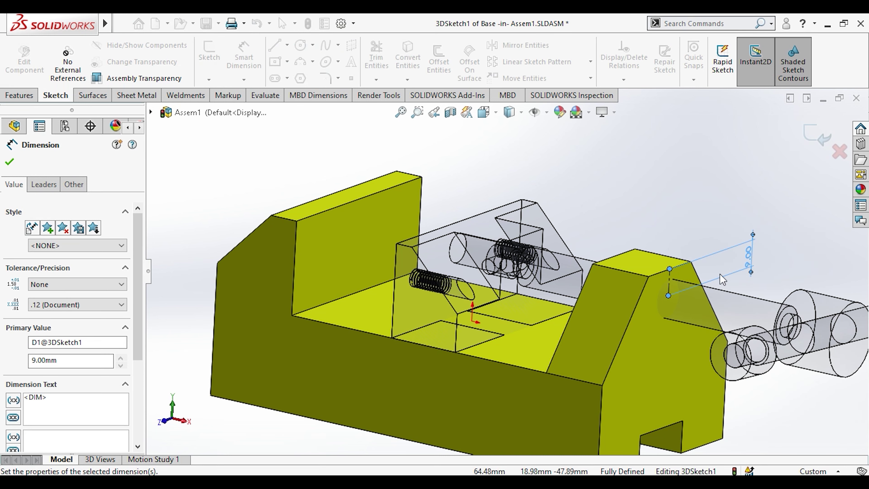
left_click(676, 189)
left_click(815, 136)
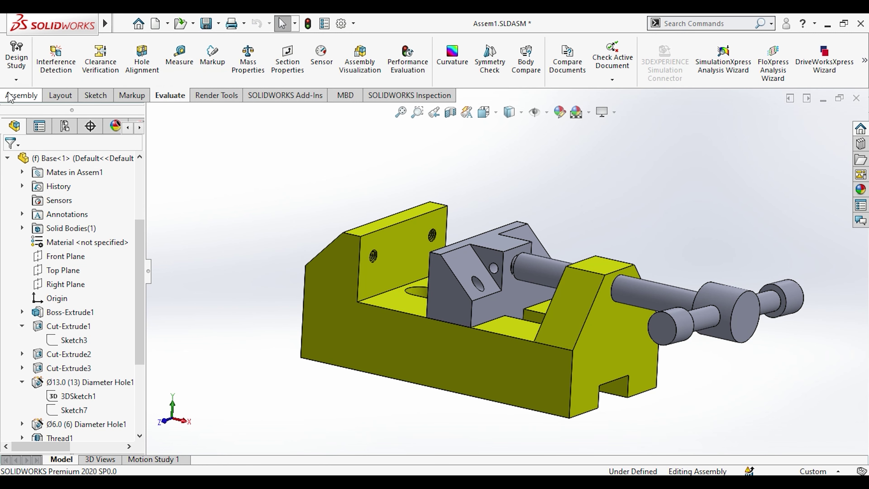
Mate the rounded groove at the clamp screw's tip concentric with the movable jaw's 5 mm side hole.
left_click(20, 96)
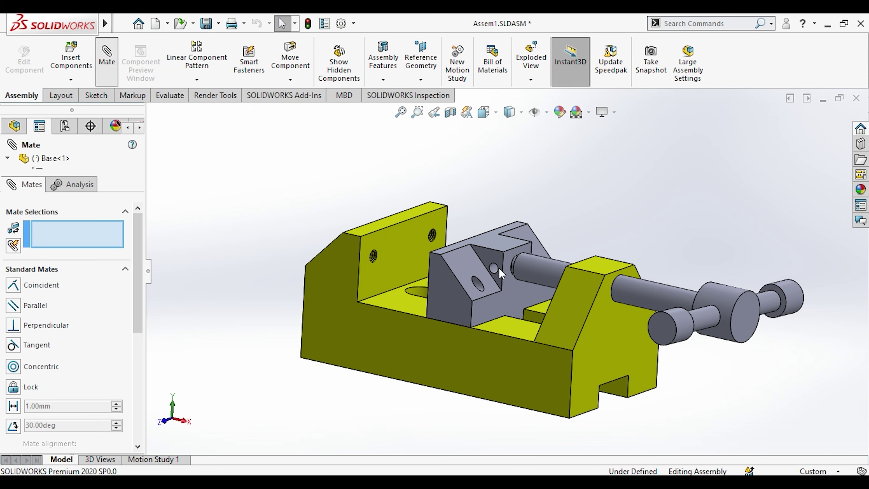
scroll(488, 273, "down", 10)
scroll(485, 295, "down", 2)
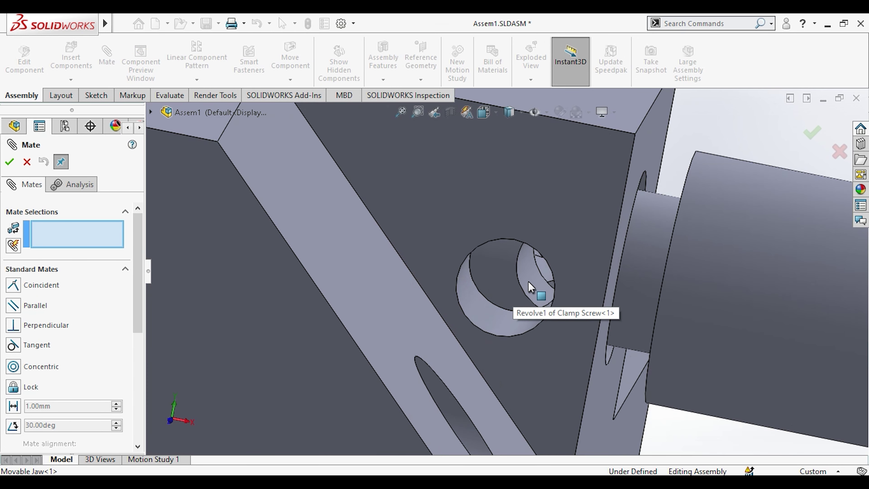
left_click(519, 281)
left_click(497, 314)
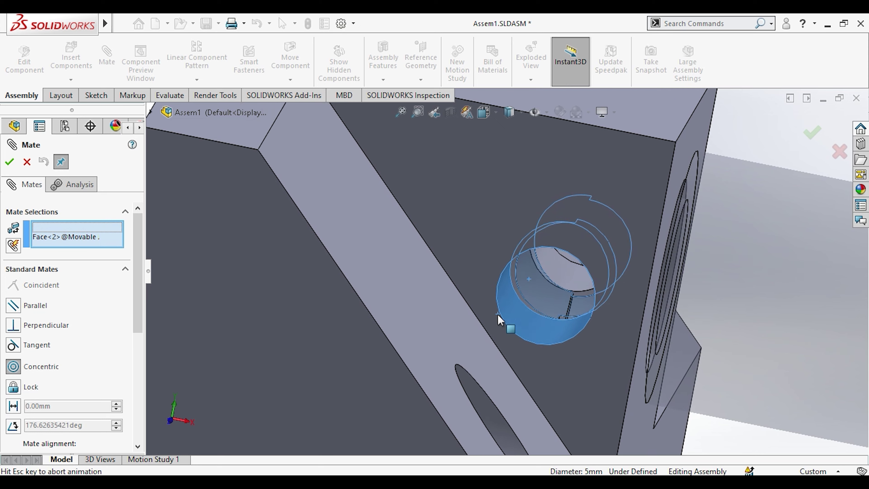
left_click(644, 337)
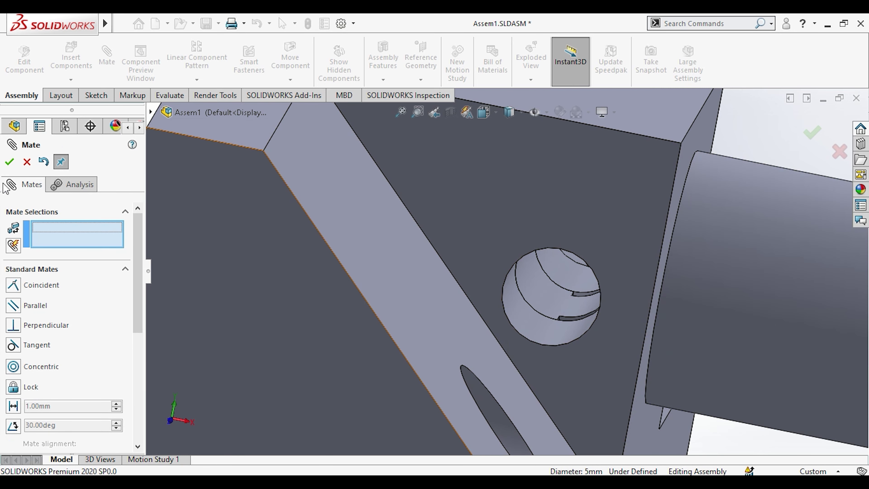
scroll(507, 275, "up", 8)
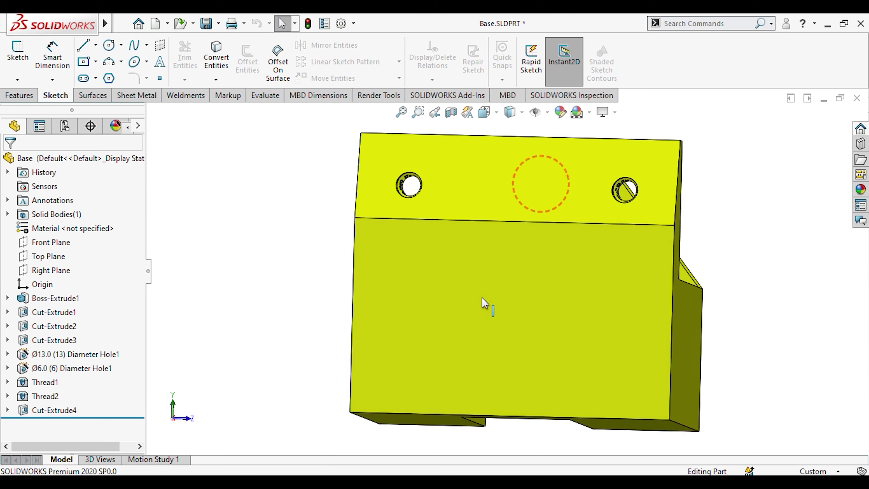
In the Base part, start a sketch on the vertical end face and draw a circle centred about 11.5 mm below the origin.
left_click(481, 295)
left_click(534, 256)
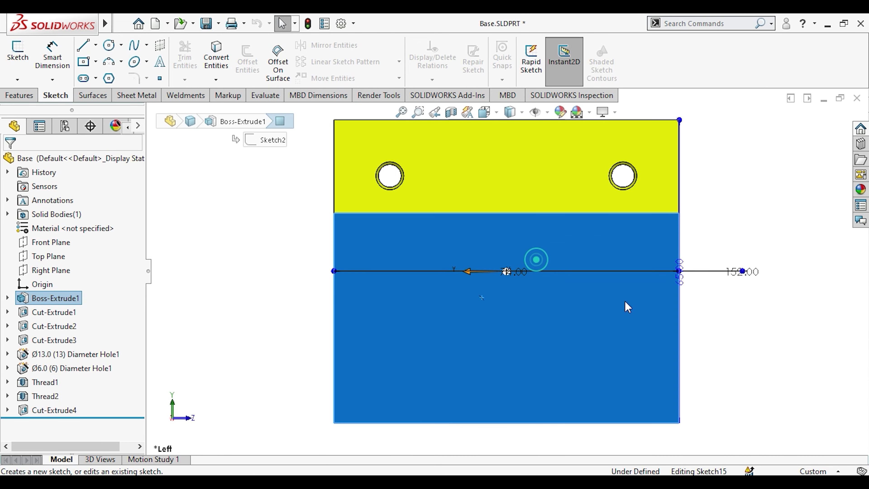
left_click(781, 333)
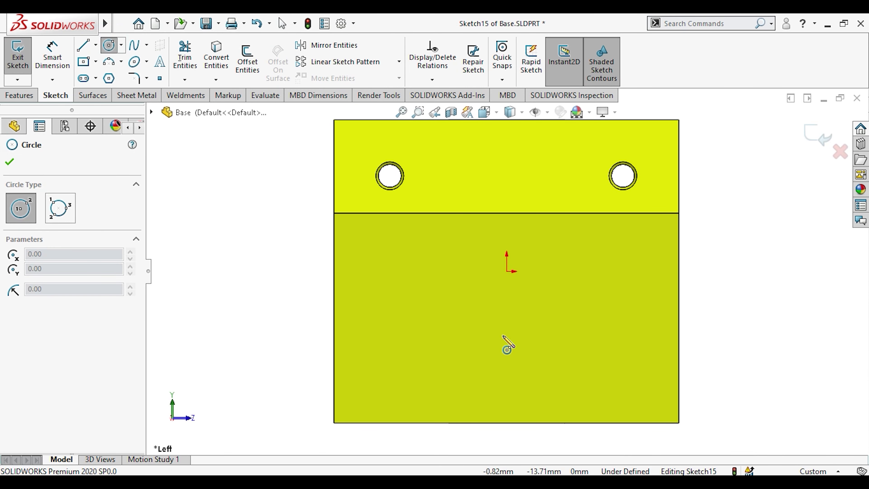
left_click(506, 324)
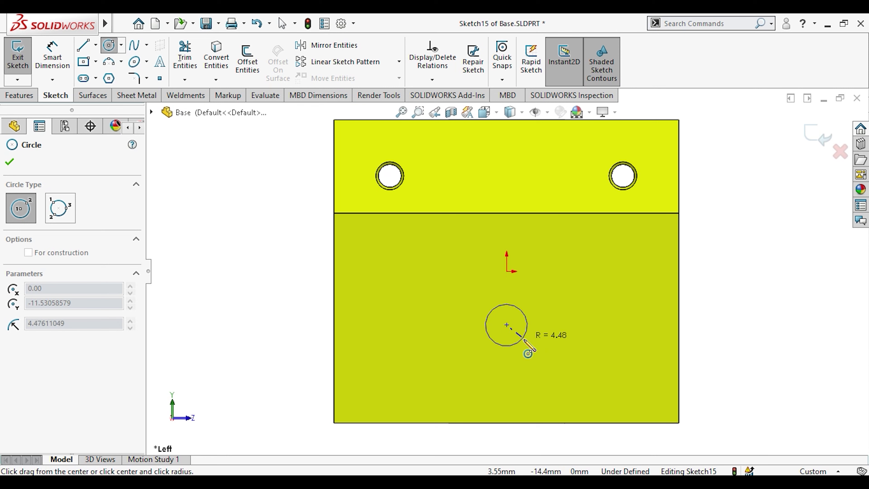
left_click(538, 347)
key("Escape")
Add a vertical relation between the sketch origin and the circle's centre.
left_click(506, 271)
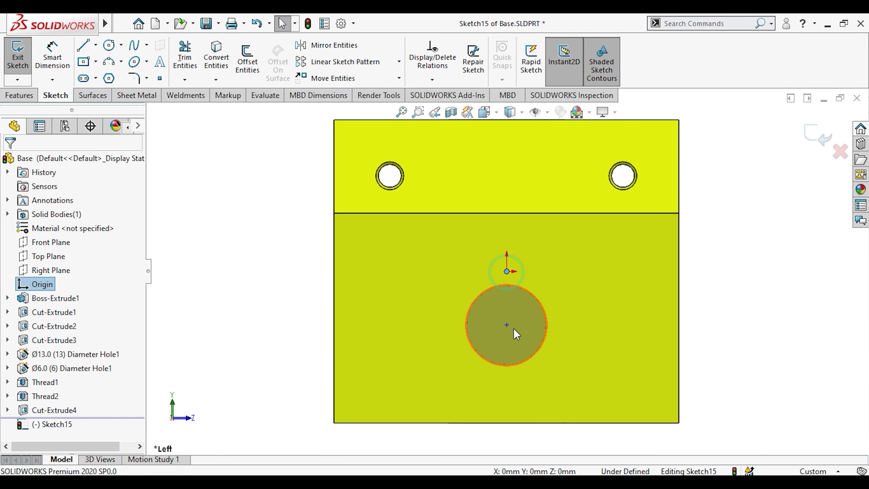
left_click(508, 325, "ctrl")
left_click(559, 271)
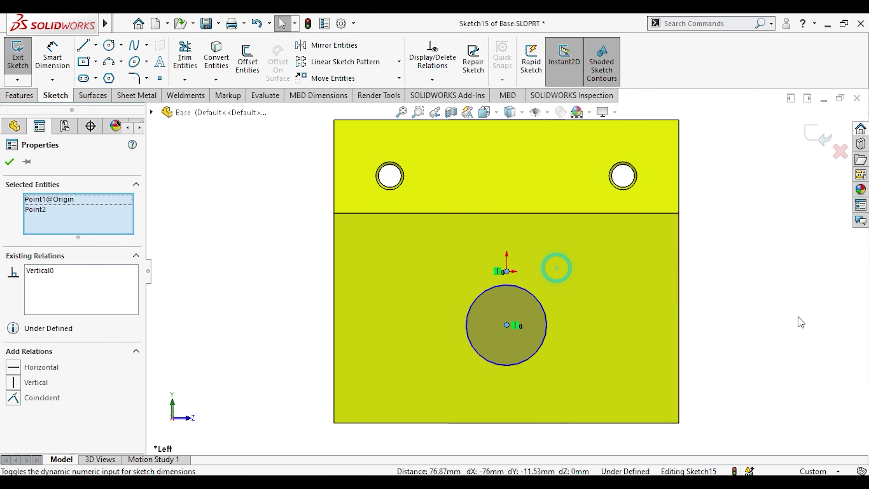
left_click(774, 322)
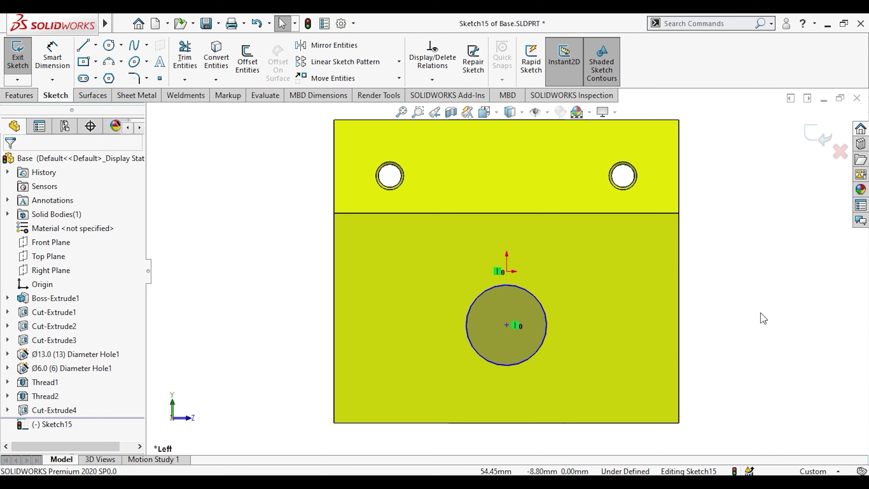
Dimension the circle's centre 25 mm above the bottom edge of the base's end face.
left_click(67, 55)
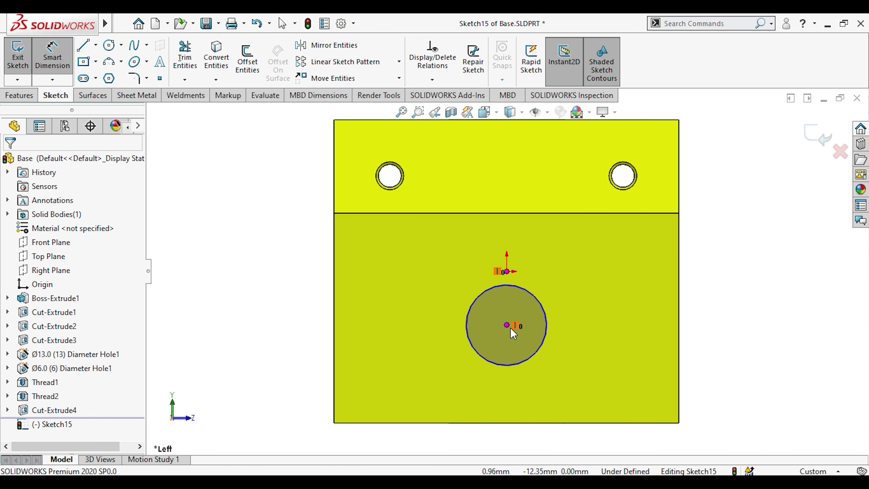
left_click(528, 422)
left_click(760, 385)
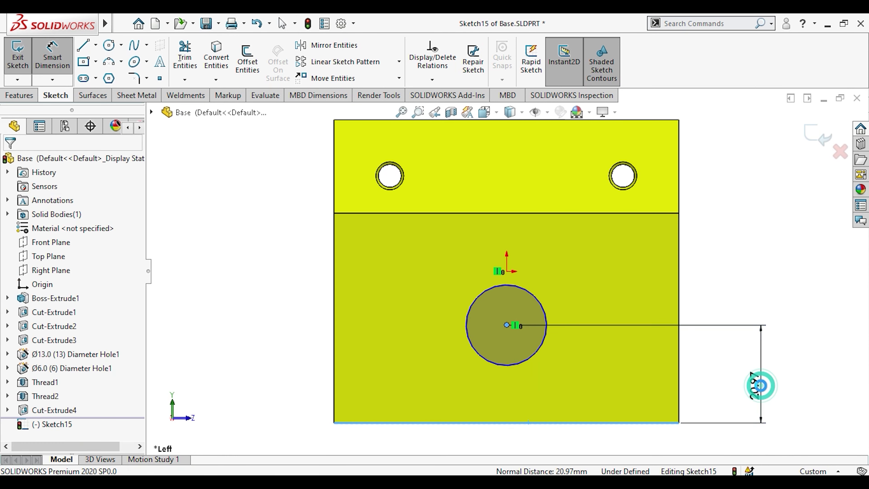
type("25")
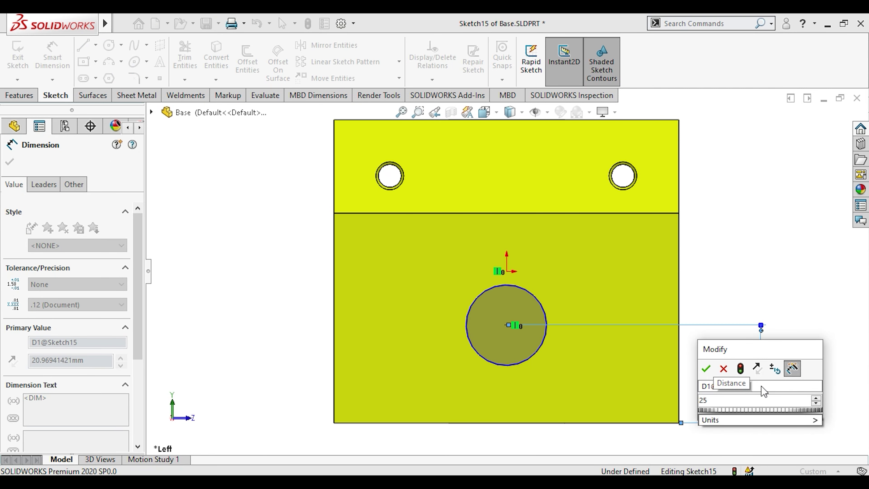
key("Return")
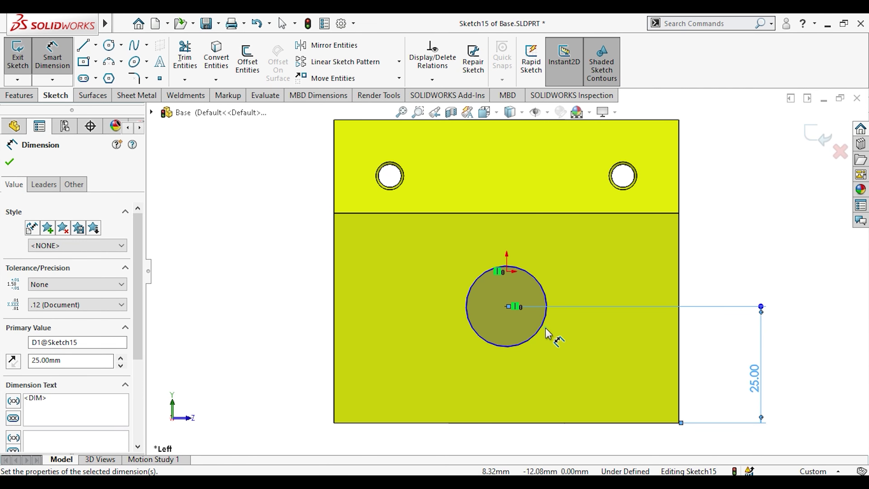
Dimension the circle on the base's end face with a 16 mm diameter.
left_click(547, 333)
left_click(702, 279)
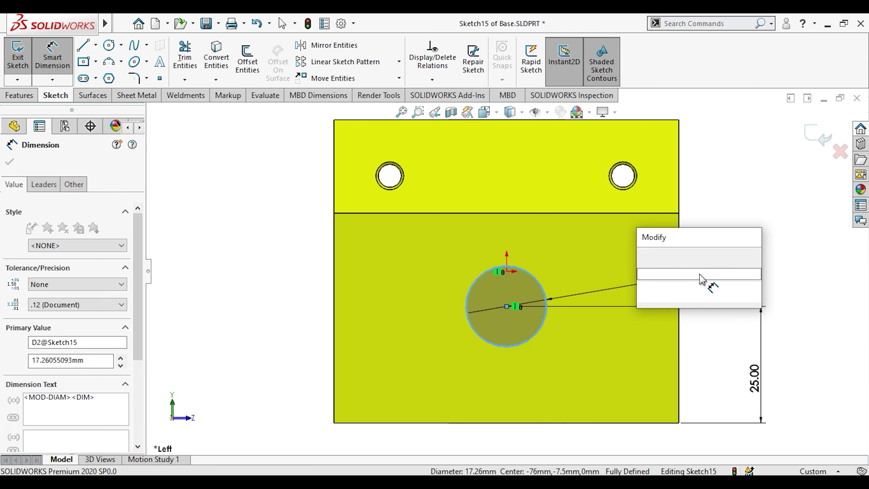
type("16")
key("Return")
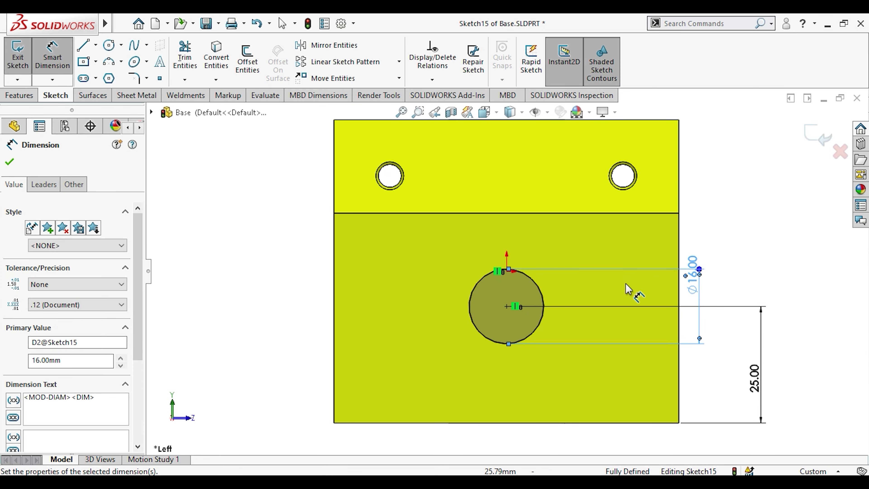
key("Escape")
Try to cut-extrude the 16 mm circle up to the rounded end face of the base's slot.
left_click(14, 97)
left_click(187, 61)
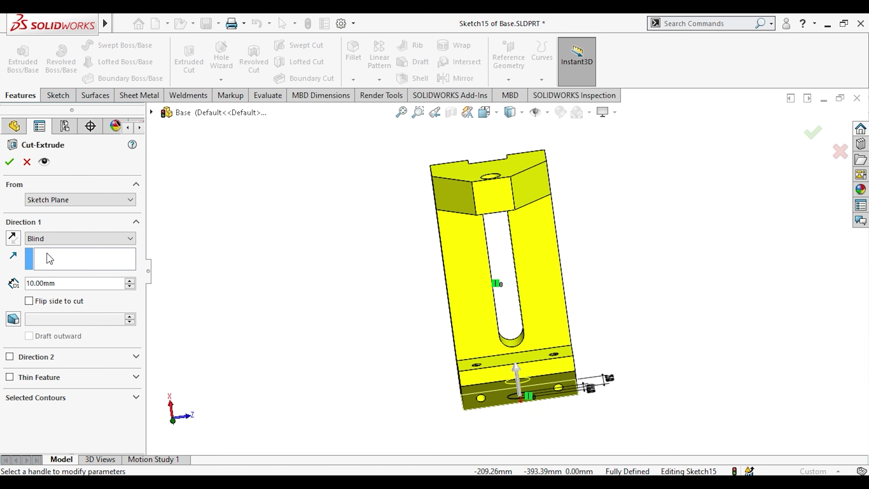
left_click(52, 239)
left_click(65, 239)
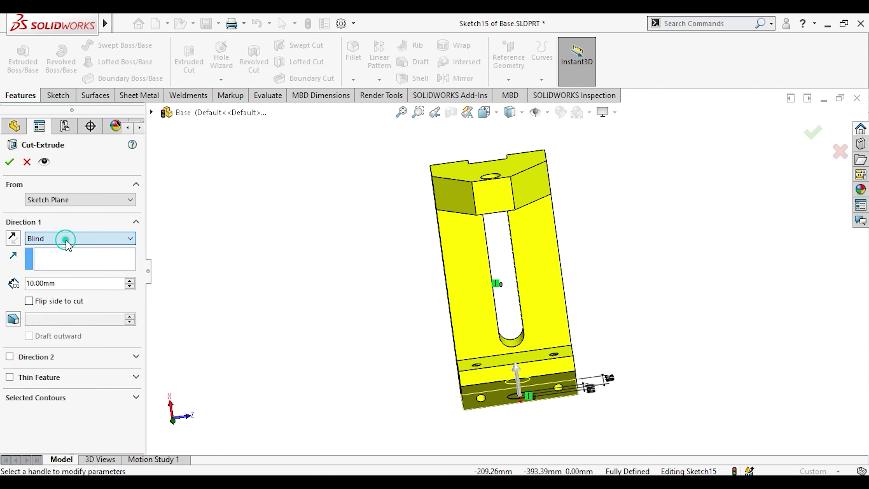
left_click(68, 243)
left_click(70, 293)
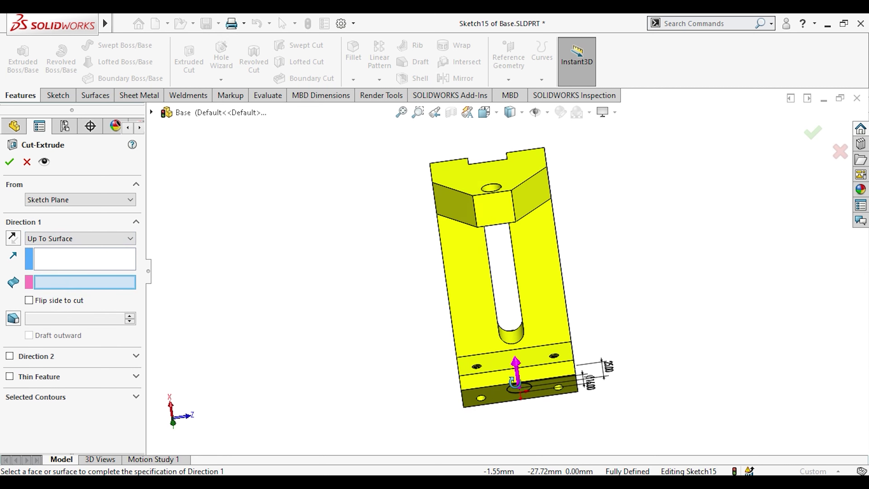
left_click(509, 331)
left_click(10, 162)
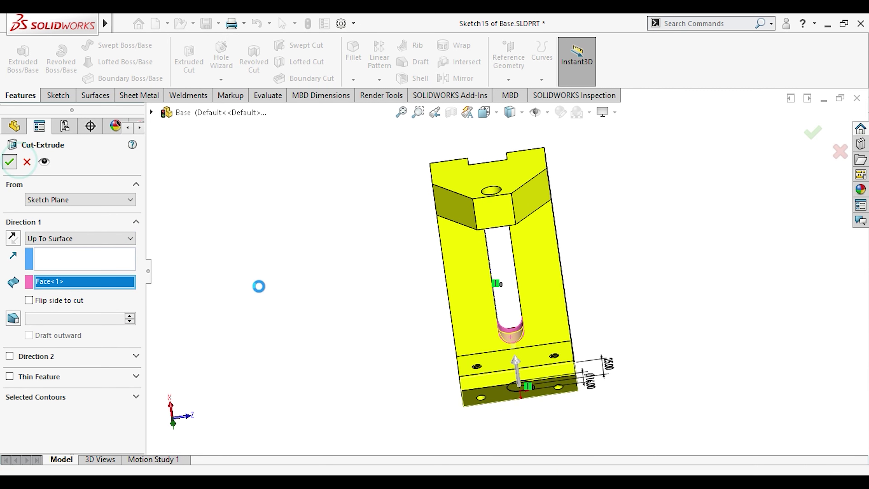
middle_click_drag(497, 324, 604, 397)
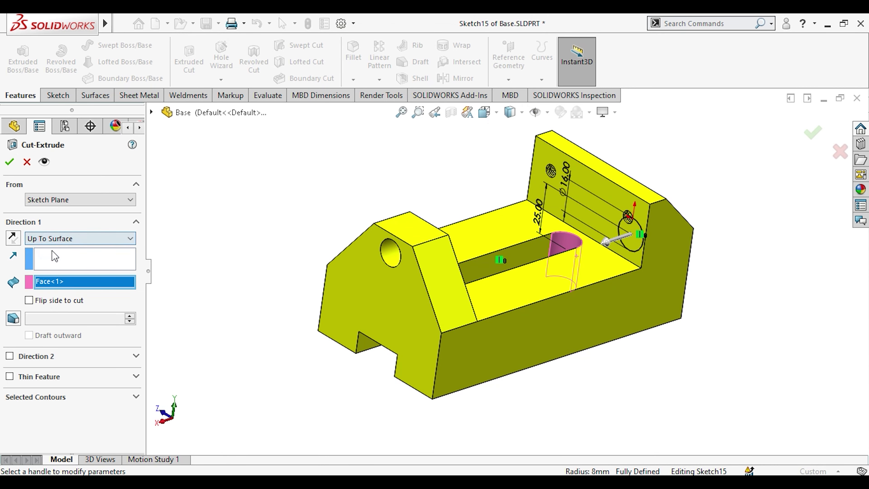
Try to cut the circle with a blind depth of 50 mm into the base.
left_click(53, 239)
left_click(51, 247)
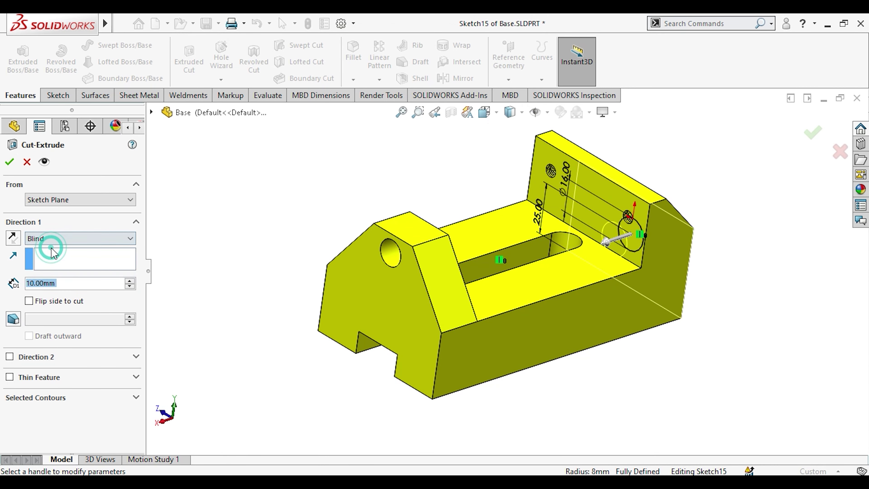
left_click(128, 279)
left_click(129, 280)
middle_click_drag(324, 279, 320, 338)
left_click(9, 161)
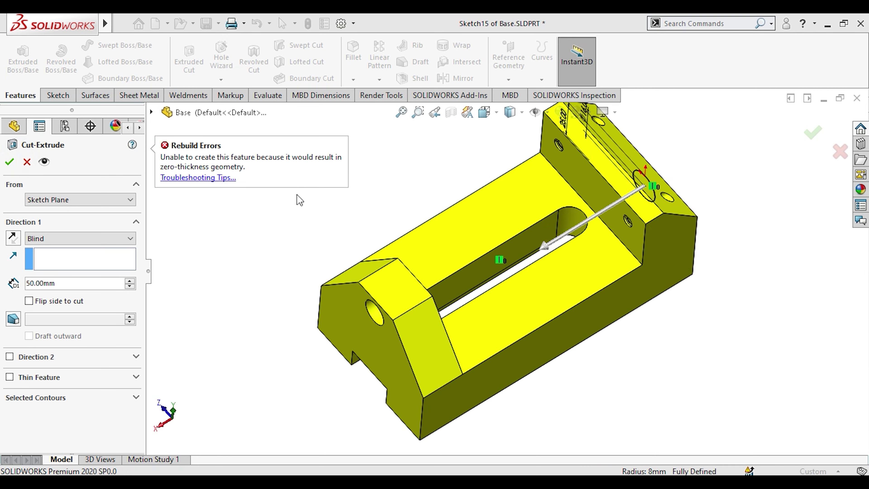
Try reversing the direction of the 50 mm blind cut so it points away from the base.
middle_click_drag(415, 248, 214, 208)
scroll(386, 256, "down", 3)
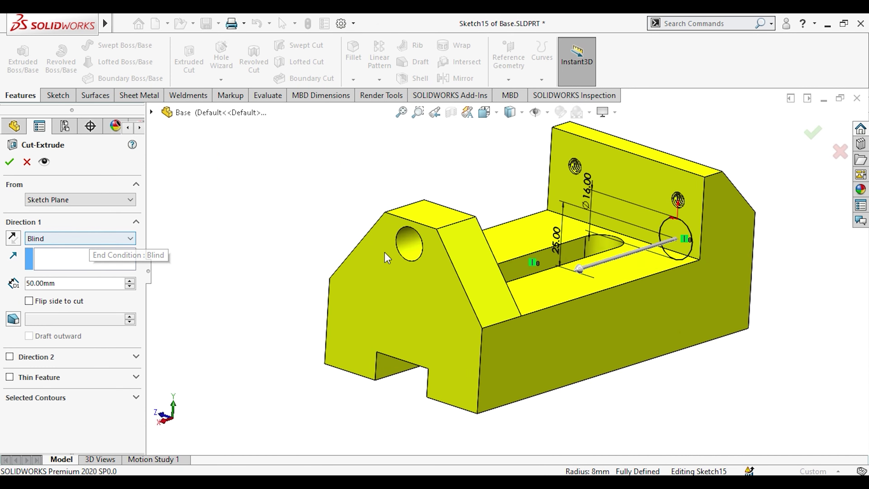
middle_click_drag(386, 256, 451, 192)
scroll(361, 289, "up", 4)
middle_click_drag(361, 289, 534, 337)
left_click(20, 239)
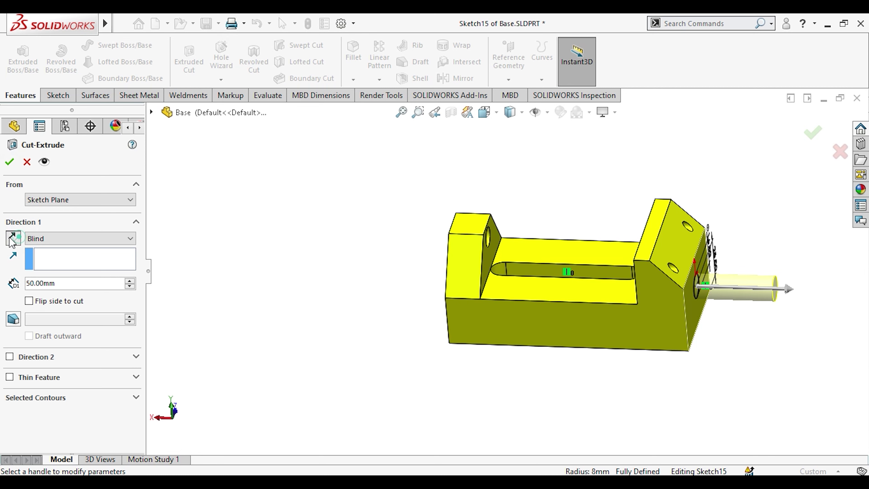
left_click(9, 162)
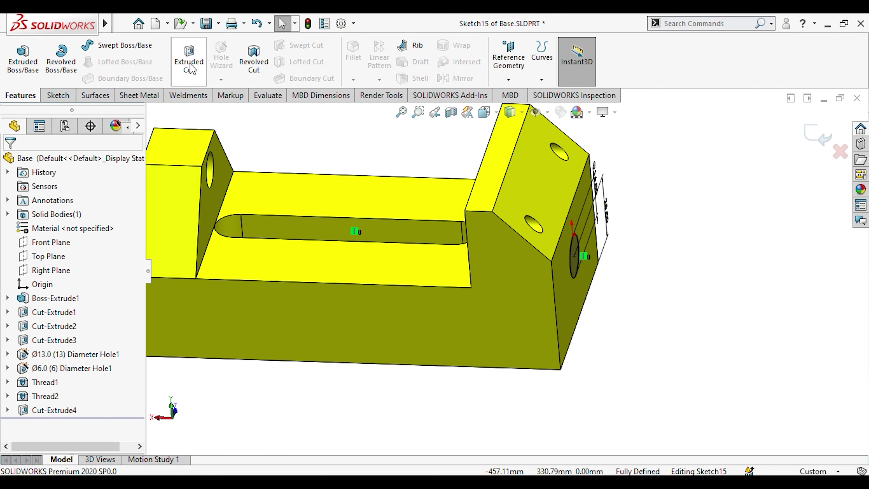
Cut the 16 mm circle 10 mm deep into the base's end face and reopen that cut feature for editing.
left_click(189, 64)
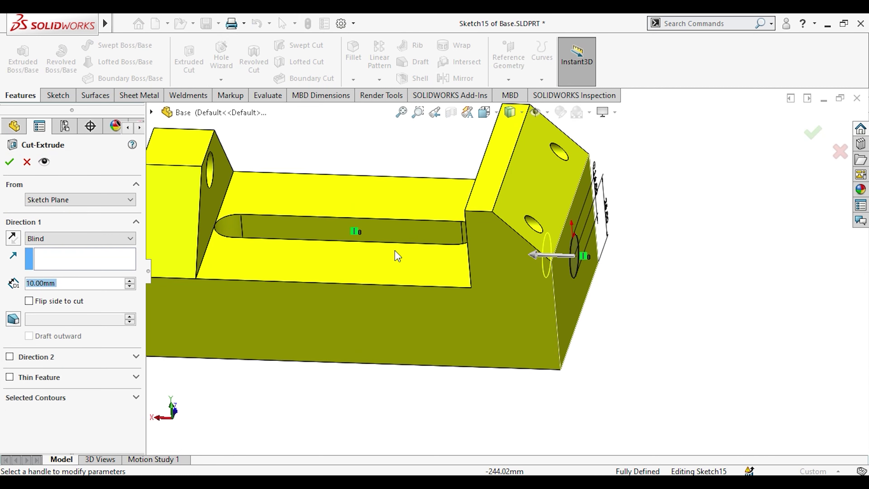
left_click(9, 162)
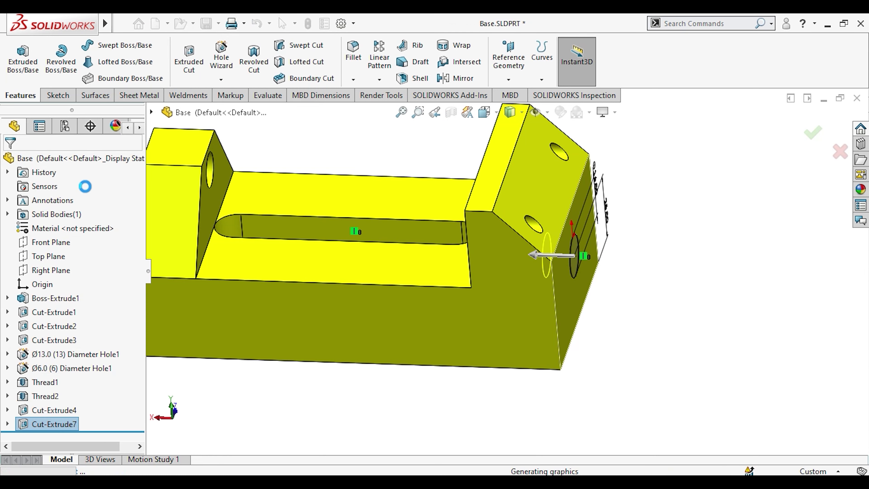
right_click(46, 421)
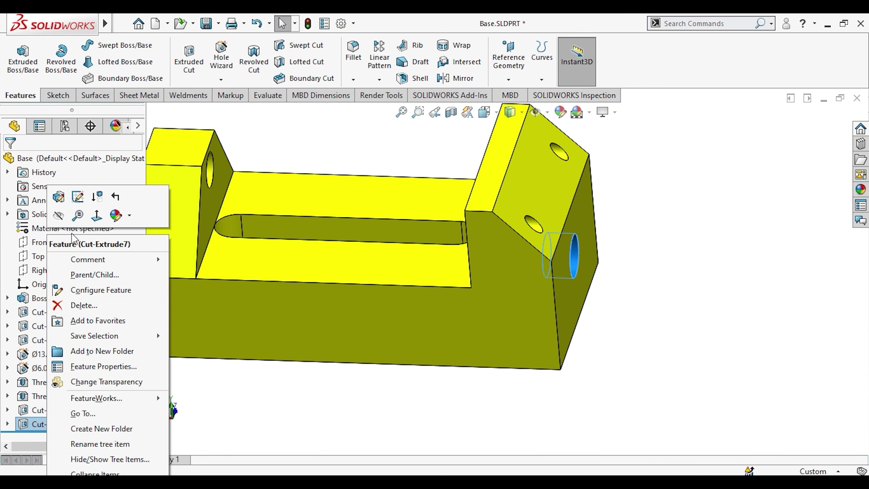
left_click(65, 196)
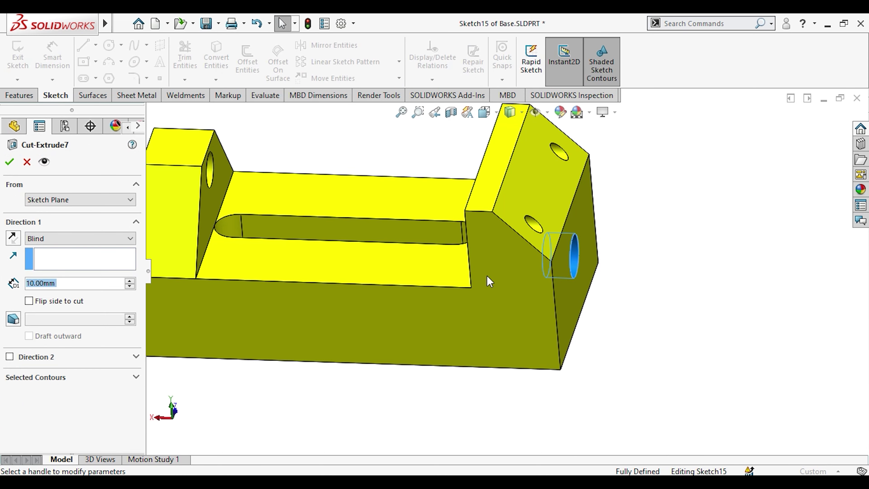
Try to deepen the end-face hole's blind cut to 40 mm.
left_click(129, 280)
left_click(129, 281)
left_click(129, 280)
left_click(11, 163)
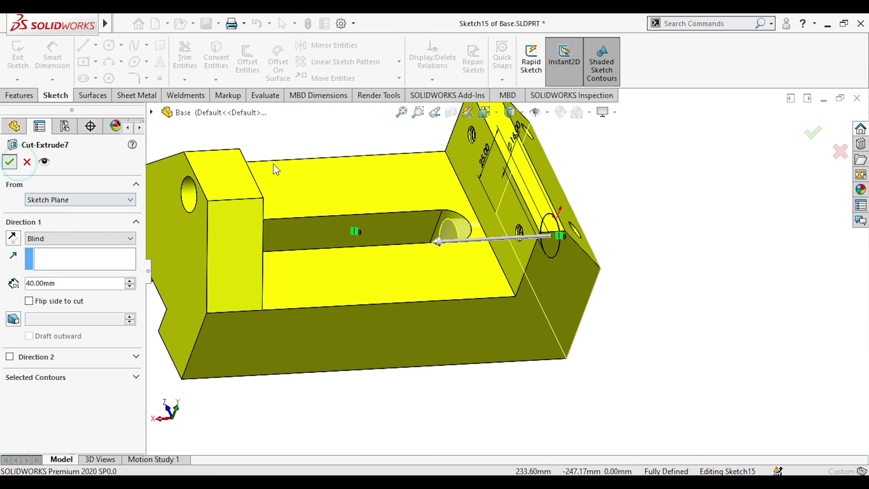
Set the blind depth of the 16 mm end-face hole to 13 mm.
scroll(547, 240, "down", 4)
mouse_move(472, 246)
middle_mouse_down()
mouse_move(533, 266)
mouse_move(467, 253)
mouse_move(458, 320)
middle_mouse_up()
scroll(533, 266, "up", 5)
double_click(60, 284)
type("13")
key("Return")
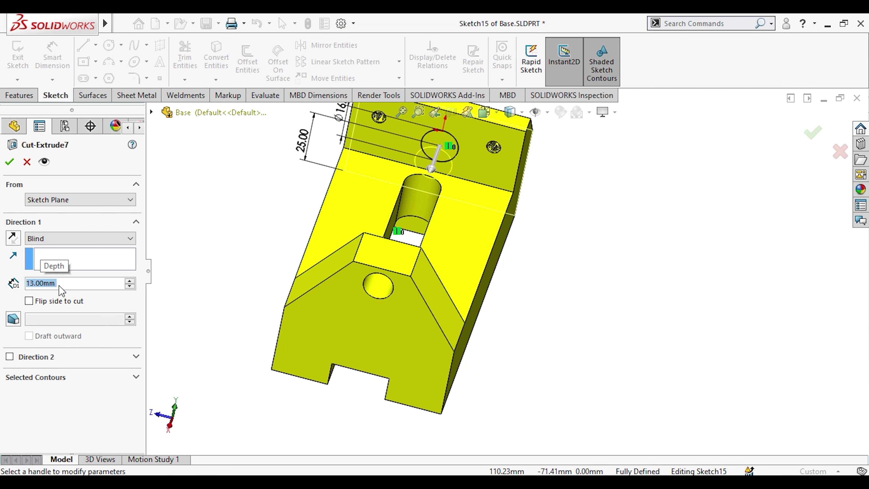
left_click(14, 158)
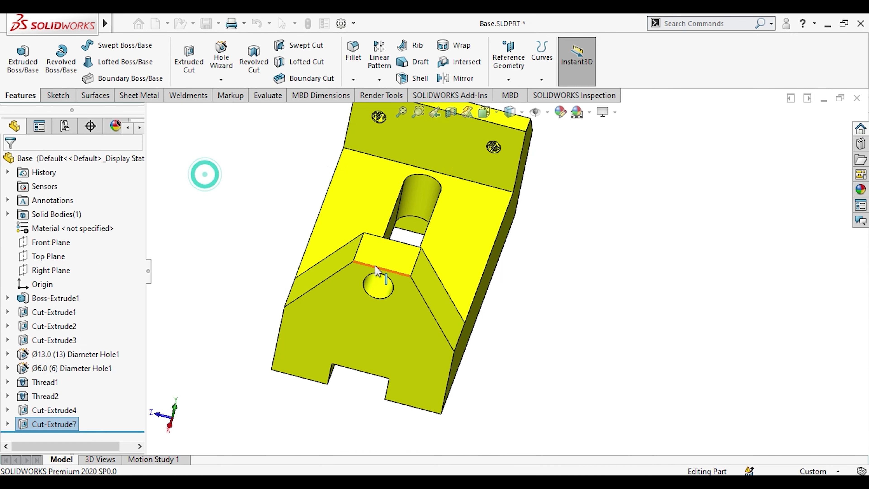
Close the Base part with its changes saved and rebuild the vice assembly.
middle_click_drag(256, 206, 346, 322)
left_click(856, 98)
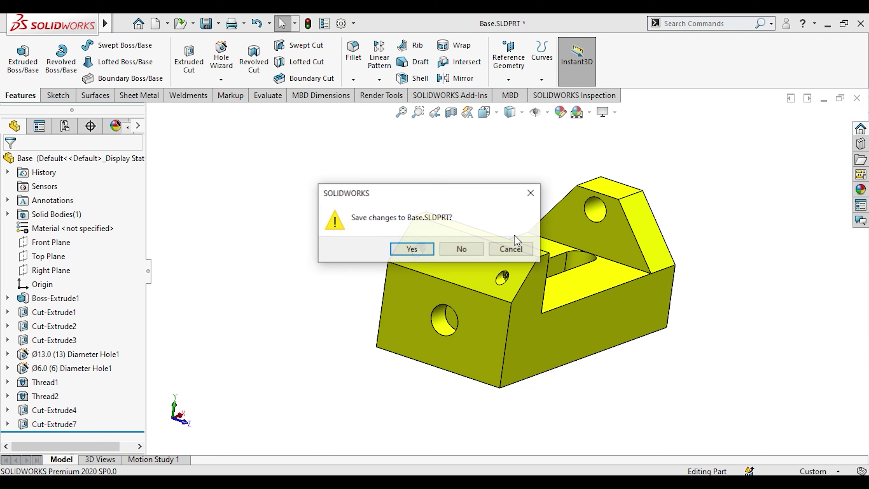
left_click(414, 248)
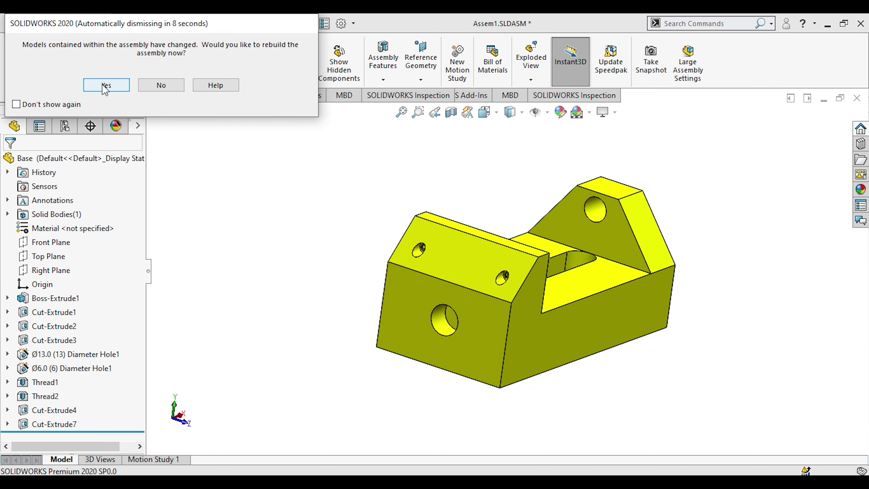
left_click(105, 86)
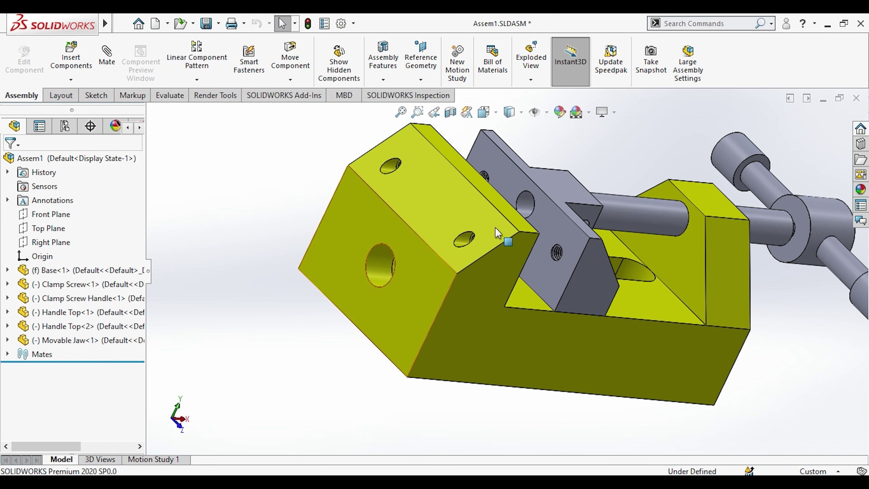
Slide the clamp screw outward along its axis, away from the movable jaw.
left_click(498, 233)
middle_click_drag(331, 198, 354, 226)
scroll(462, 267, "down", 2)
middle_click_drag(462, 267, 492, 275)
left_click_drag(489, 256, 587, 301)
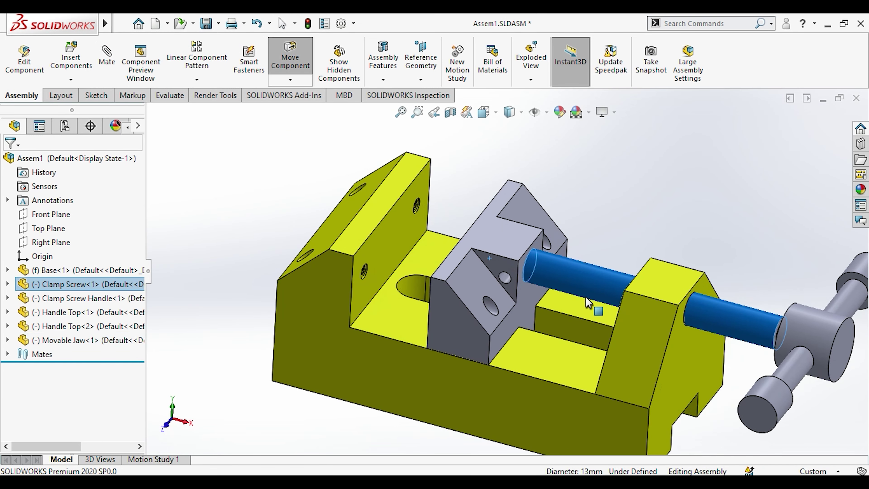
scroll(486, 263, "up", 1)
left_click(277, 201)
scroll(302, 232, "up", 1)
middle_click_drag(303, 232, 275, 218)
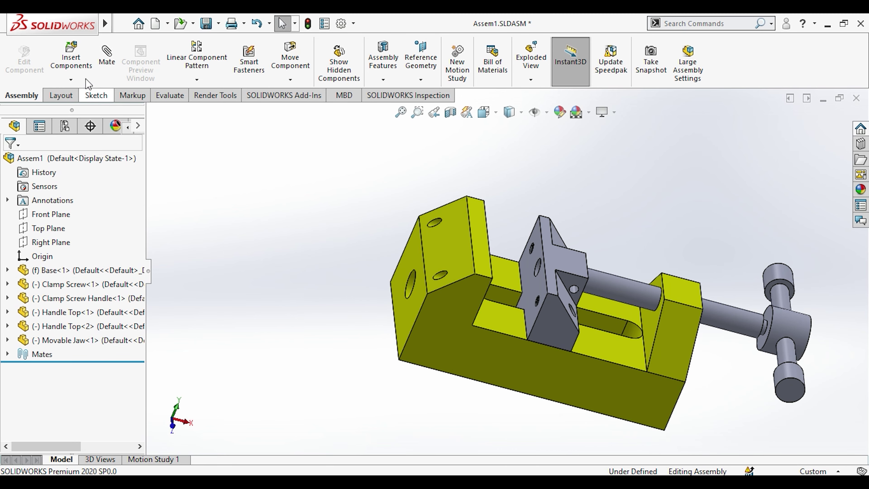
Insert the Safety Handle part into the assembly and place it beside the base's fixed-jaw end.
left_click(66, 56)
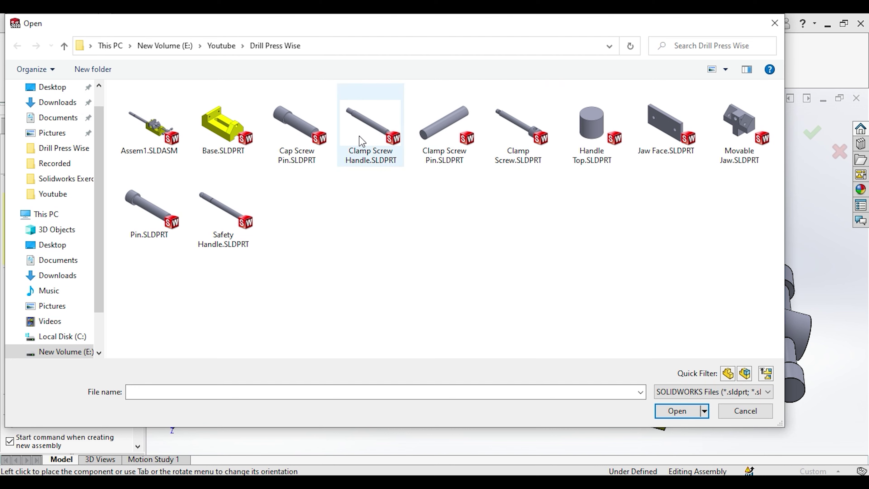
double_click(229, 211)
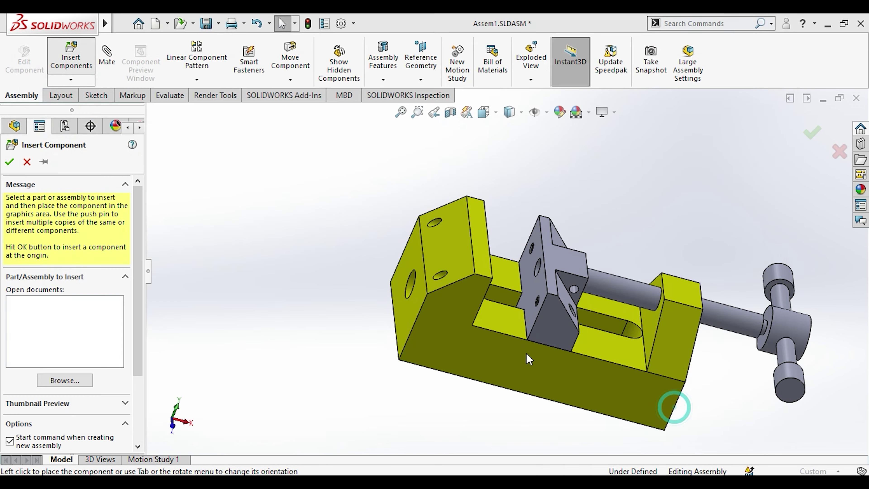
left_click(294, 208)
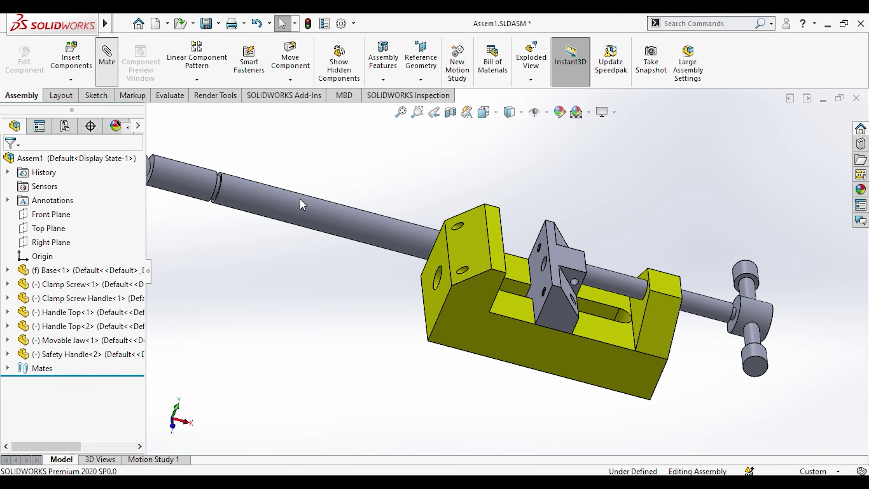
Mate the Safety Handle's cylindrical face concentric with the 16 mm hole in the base's end face.
left_click(301, 207)
scroll(467, 265, "down", 5)
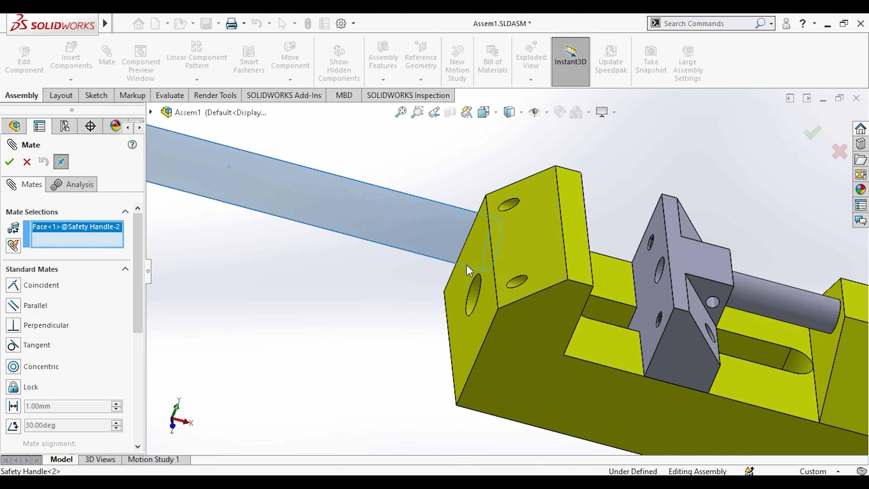
left_click(474, 289)
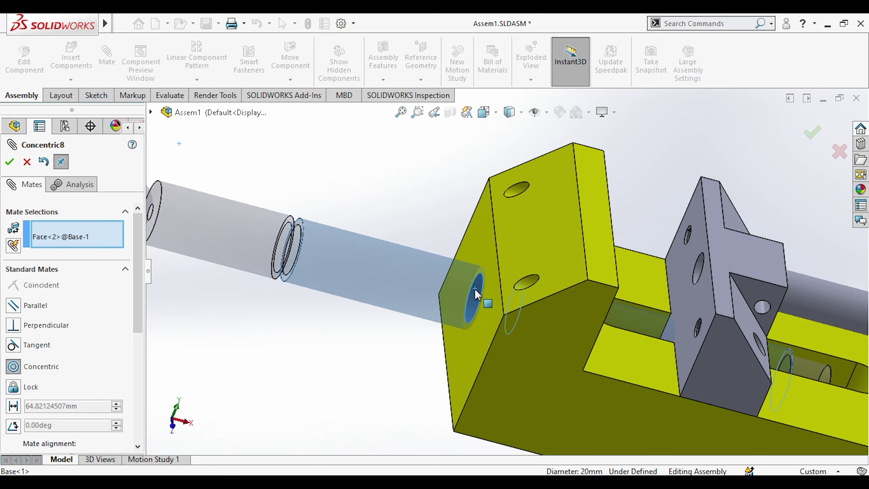
left_click(633, 307)
left_click_drag(444, 286, 138, 236)
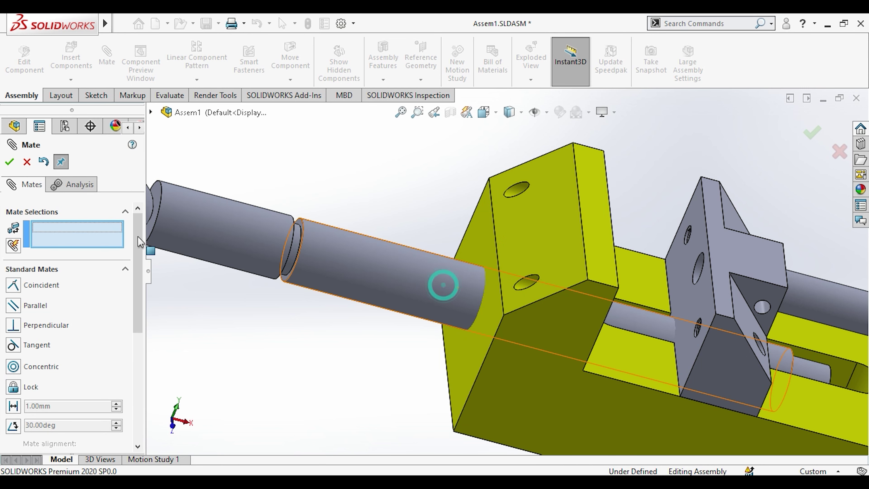
left_click(492, 273)
left_click_drag(439, 273, 384, 277)
right_click(67, 228)
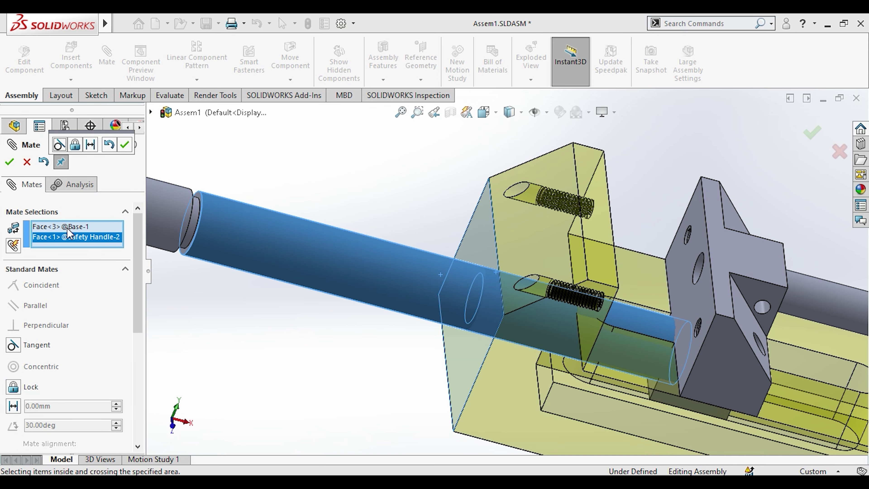
left_click(85, 236)
left_click(7, 163)
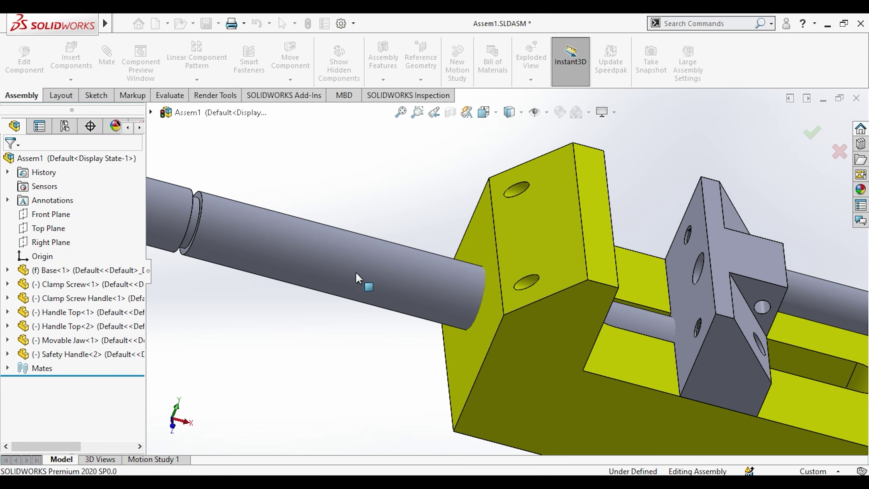
Slide the Safety Handle outward along its axis until its stepped end is clear of the base's end face.
left_click(358, 273)
left_click_drag(336, 250, 269, 240)
left_click_drag(423, 272, 229, 233)
left_click(454, 354)
left_click(405, 347)
middle_click_drag(405, 348, 333, 351)
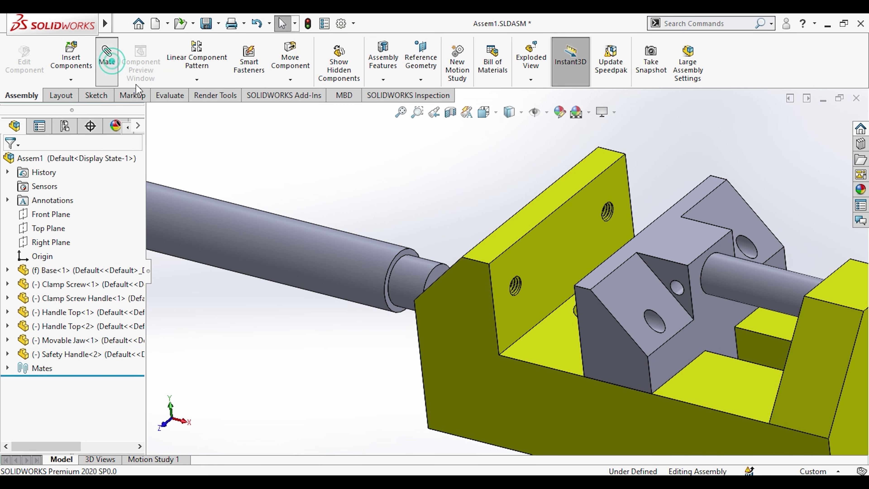
Mate the Safety Handle's shoulder face coincident with the base's vertical end face.
scroll(436, 271, "down", 4)
left_click(409, 232)
middle_click_drag(408, 233, 741, 334)
left_click(757, 310)
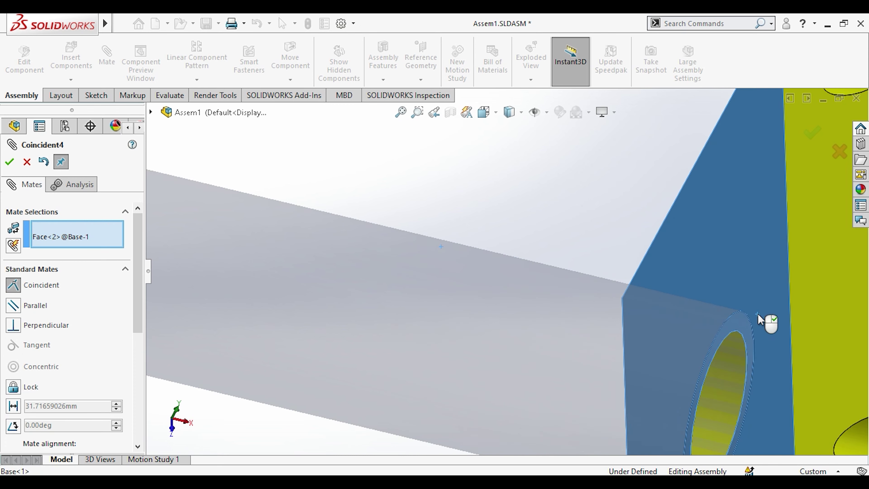
left_click(849, 334)
key("f")
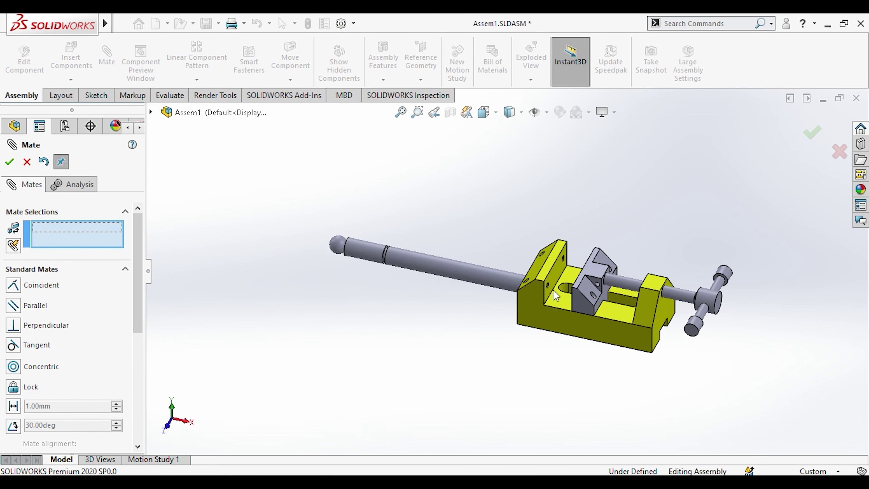
Insert the Jaw Face part into the assembly, place it above the movable jaw and rotate it freely.
scroll(554, 290, "down", 5)
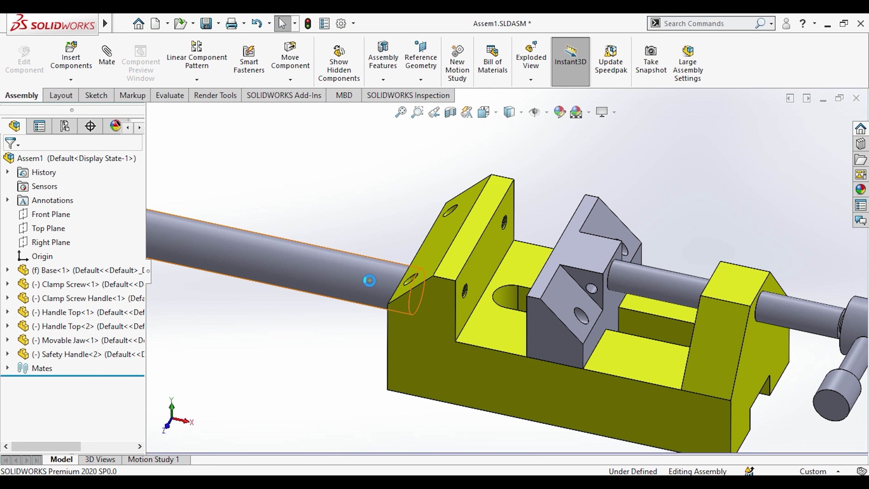
left_click(367, 290)
key("f")
scroll(643, 290, "down", 2)
left_click_drag(657, 295, 595, 307)
left_click(258, 336)
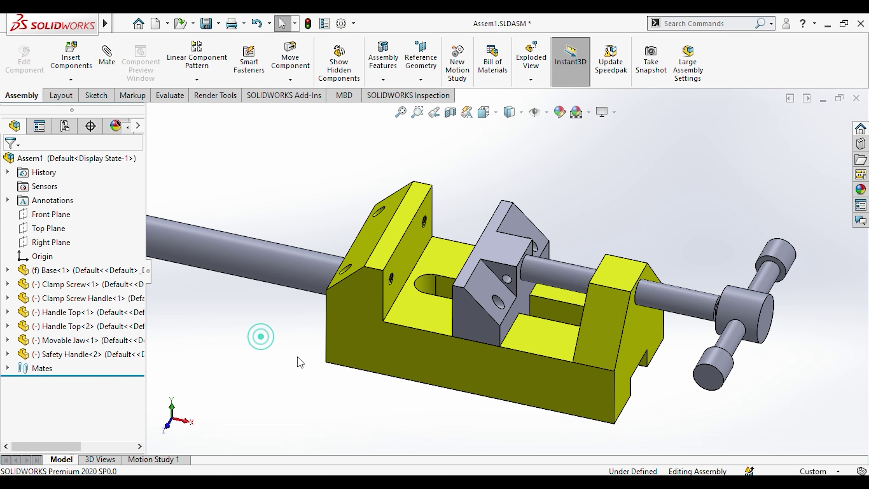
scroll(456, 252, "up", 2)
left_click(66, 62)
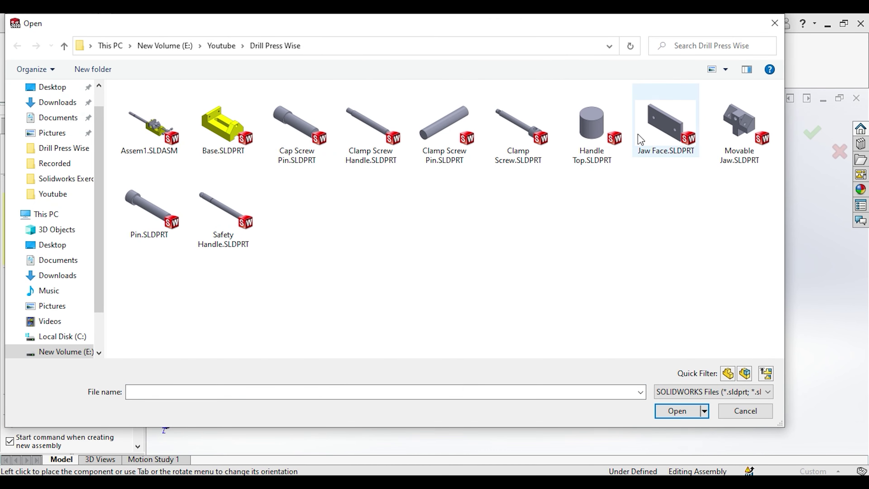
double_click(646, 139)
left_click(527, 207)
right_click_drag(526, 207, 579, 206)
left_click(298, 203)
Mate the Jaw Face's large rear face coincident with the inner vertical face of the base's fixed jaw.
left_click(113, 60)
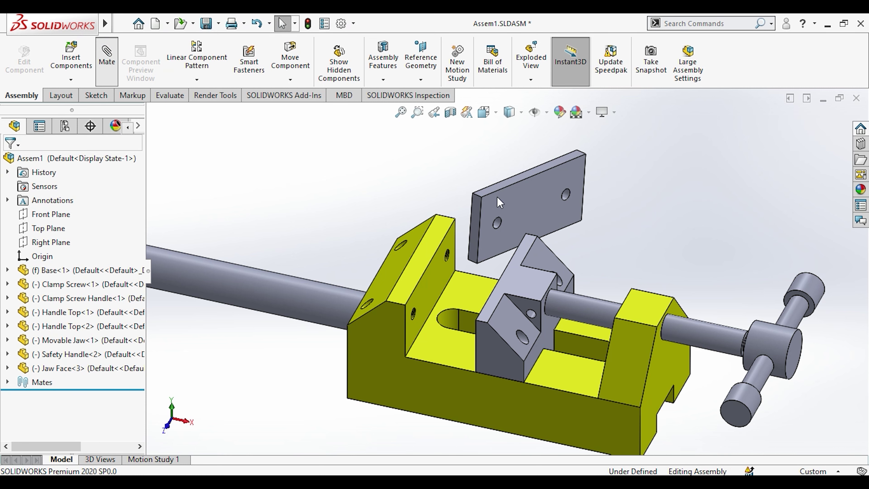
middle_click_drag(499, 199, 534, 220)
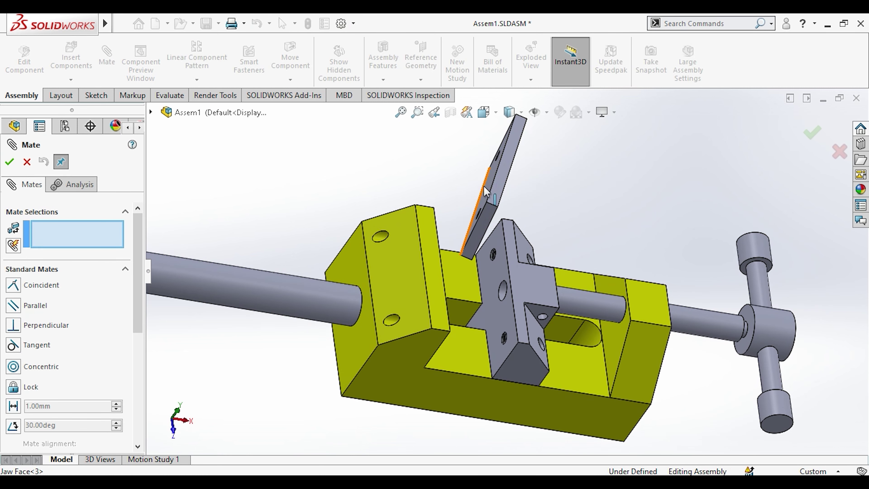
left_click(487, 187)
middle_click_drag(488, 187, 429, 268)
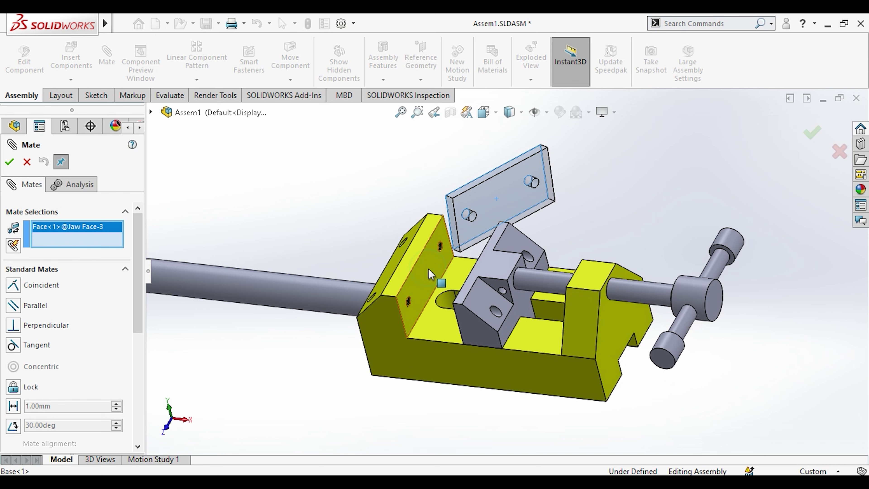
left_click(428, 268)
left_click(409, 249)
Try to mate the Jaw Face's long narrow top face coincident with the top face of the fixed jaw.
left_click(440, 172)
left_click(415, 254)
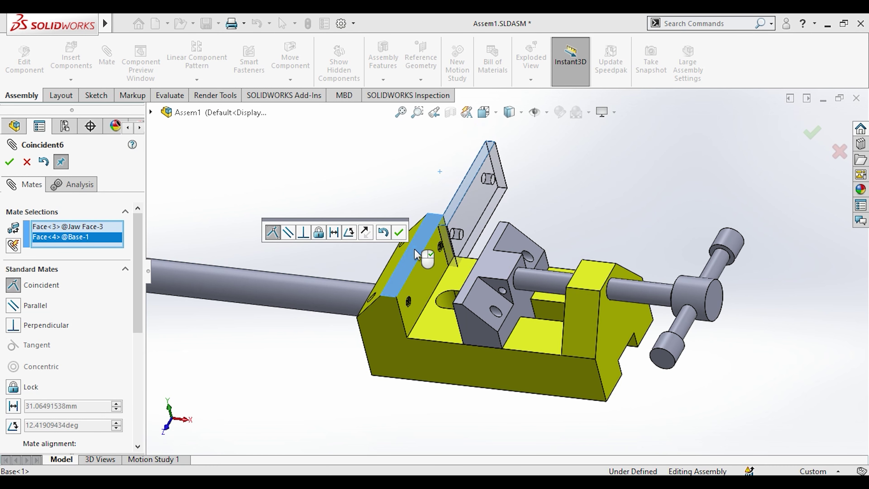
left_click(398, 234)
left_click_drag(472, 230, 423, 229)
Delete the coincident mate between the Jaw Face's top face and the fixed jaw's top face.
scroll(10, 323, "down", 5)
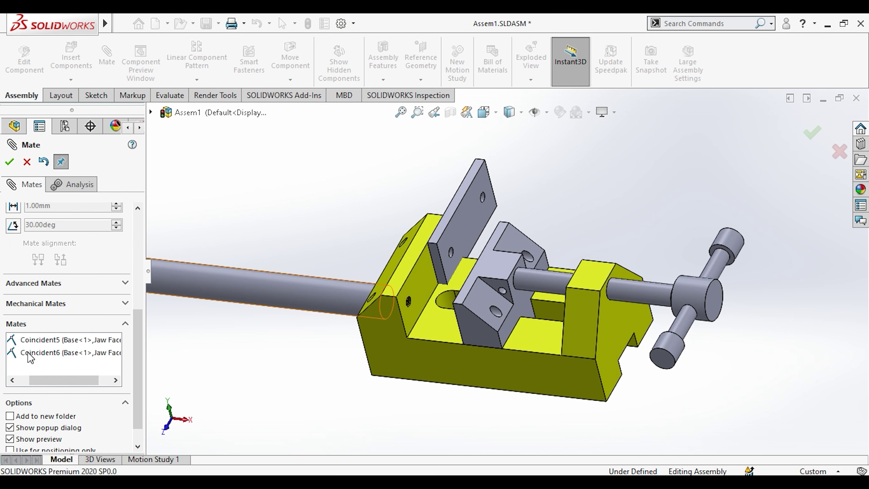
left_click(45, 353)
right_click(45, 354)
left_click(75, 360)
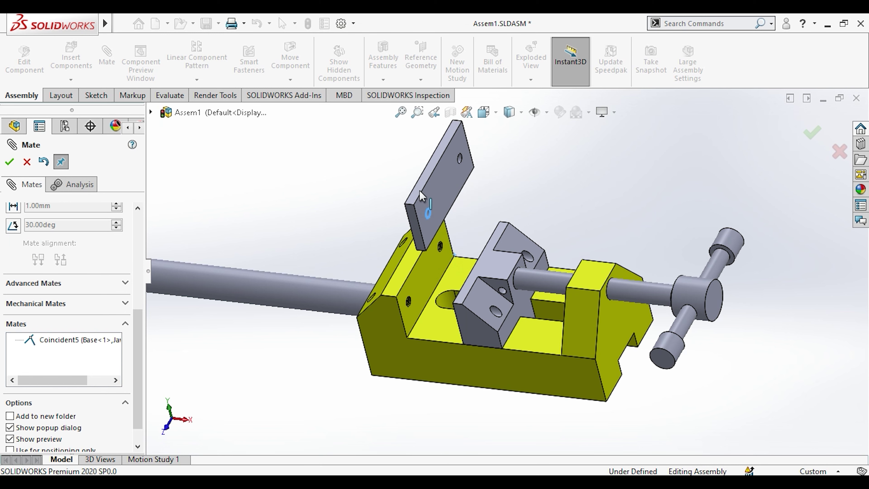
Mate the Jaw Face's long bottom face coincident with the base's flat slideway face.
middle_click_drag(361, 227, 441, 225)
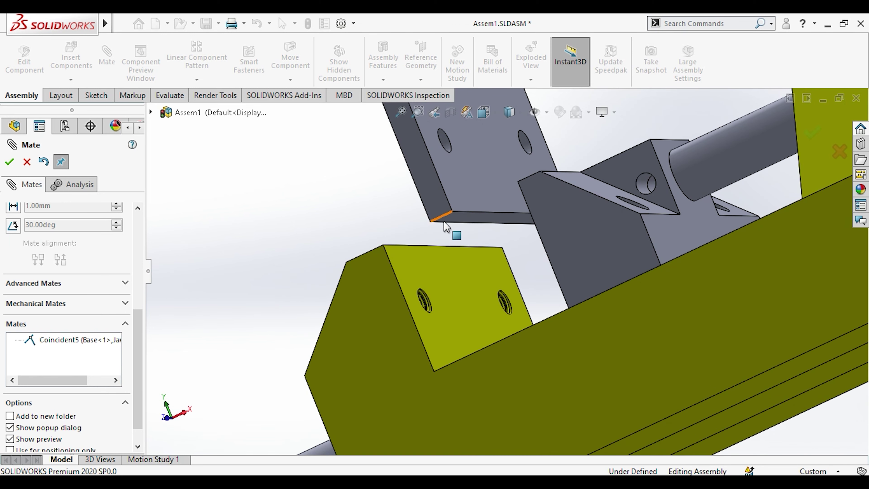
key("f")
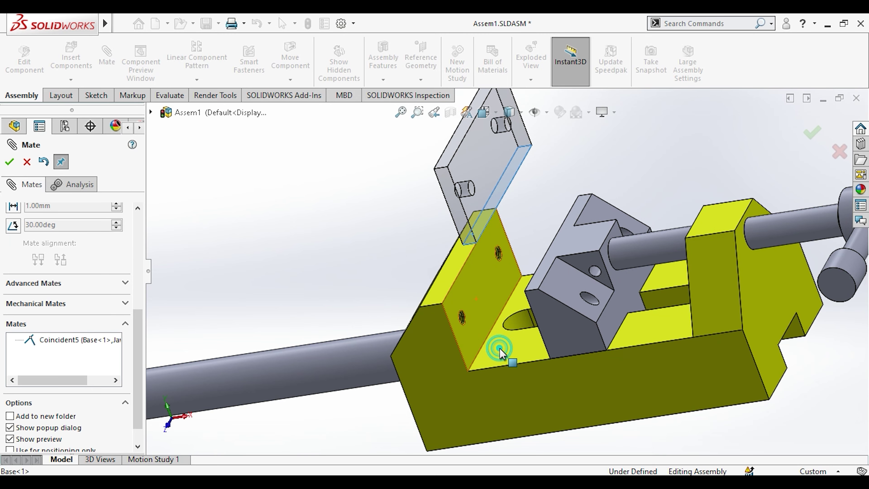
left_click(499, 348)
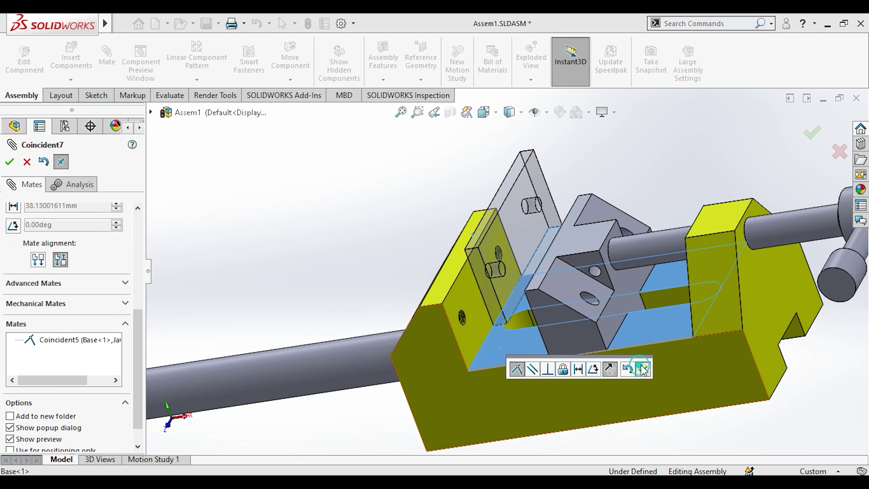
left_click(642, 367)
Mate the Jaw Face's short end face coincident with the base's long side face and finish mating.
left_click_drag(510, 268, 481, 316)
left_click(468, 316)
middle_click_drag(469, 316, 461, 322)
left_click(421, 338)
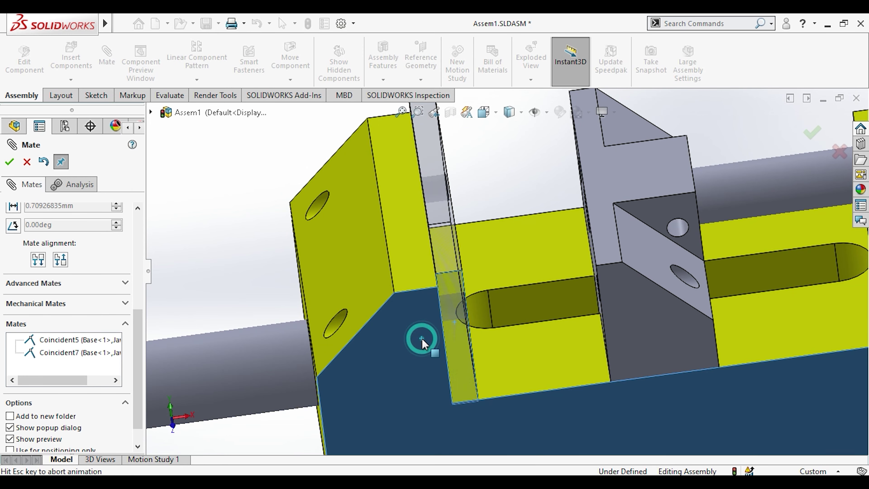
left_click(407, 357)
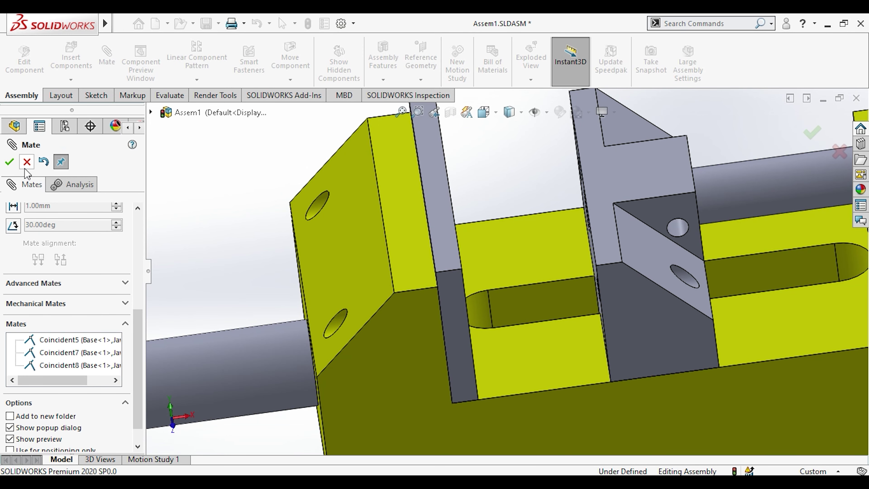
left_click(9, 161)
Copy the mounted Jaw Face within the assembly and place the copy above the movable jaw.
scroll(518, 279, "down", 5)
middle_click_drag(519, 280, 495, 274)
scroll(494, 274, "up", 2)
scroll(494, 274, "down", 2)
left_click_drag(491, 254, 644, 149, "ctrl")
left_click(573, 152)
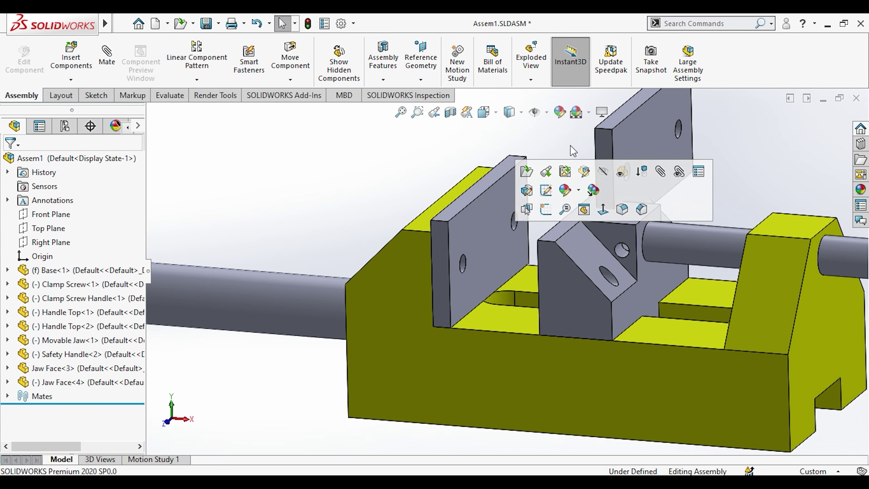
Mate the copied Jaw Face's large rear face coincident with the front face of the mounted Jaw Face.
middle_click_drag(568, 141, 297, 161)
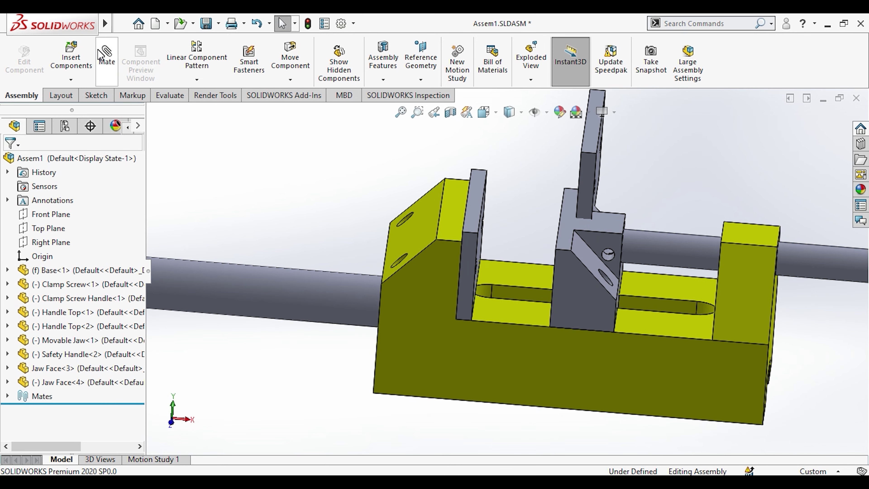
middle_click_drag(520, 176, 489, 169)
left_click(537, 177)
left_click(471, 238)
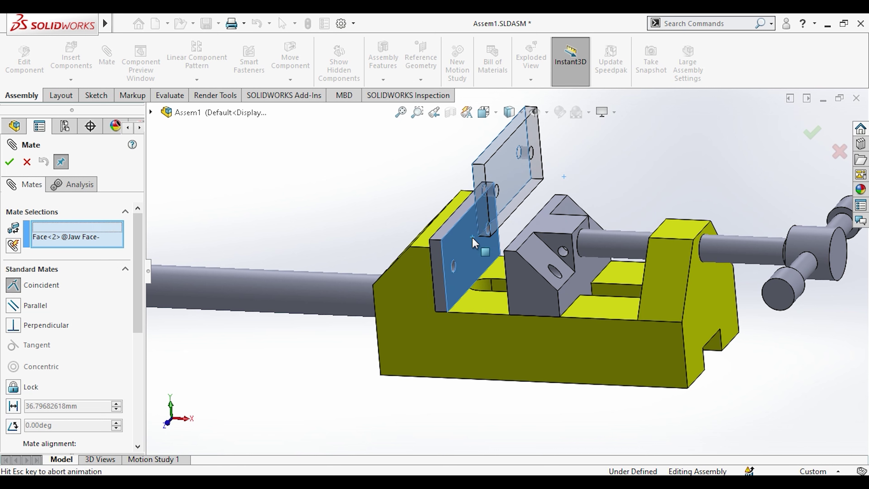
left_click(617, 223)
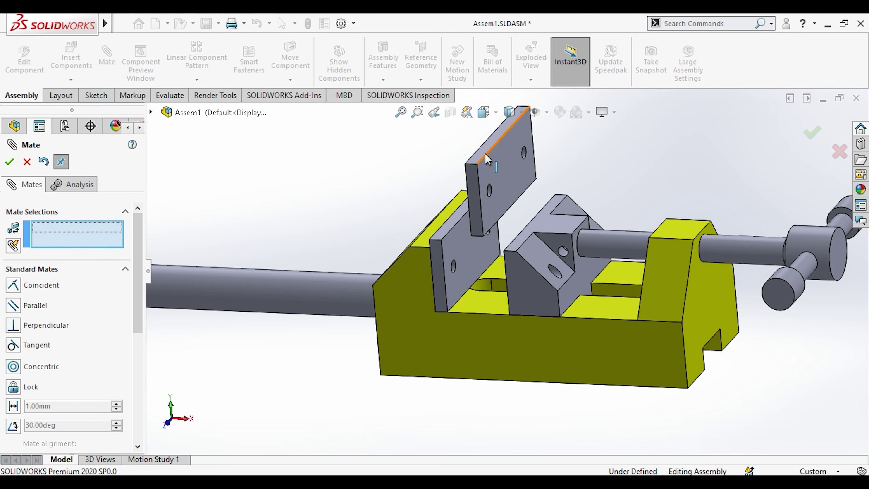
Mate the copied Jaw Face's top and end faces coincident with the matching faces of the mounted Jaw Face.
left_click(480, 151)
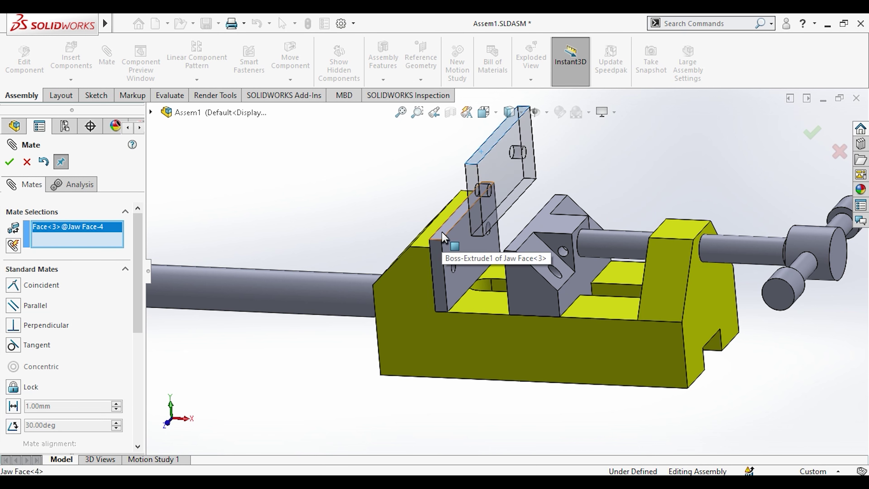
left_click(445, 249)
left_click(588, 217)
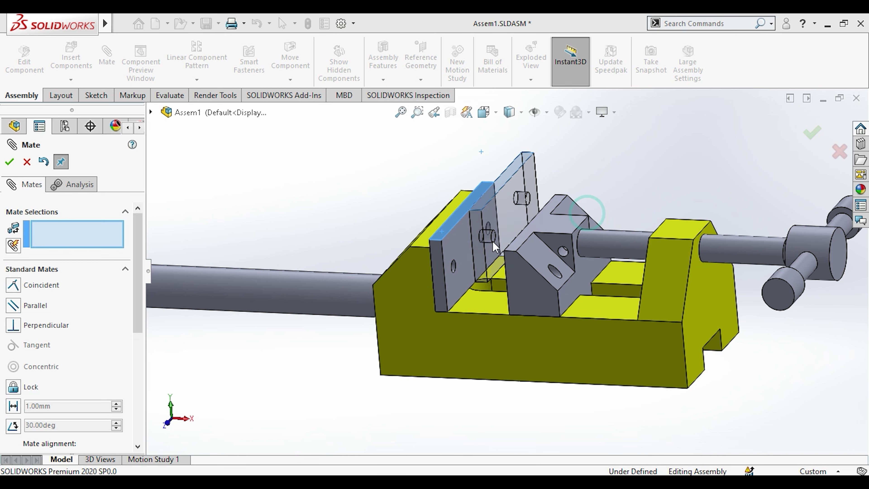
left_click(480, 248)
left_click(439, 265)
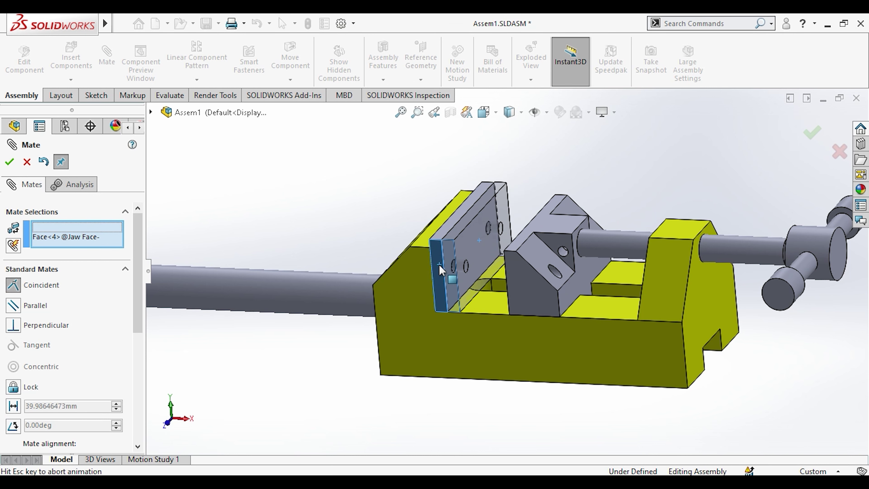
left_click(589, 249)
Slide the movable jaw along the base until it sits close to the two Jaw Face plates.
middle_click_drag(540, 252, 549, 268)
left_click_drag(530, 261, 500, 255)
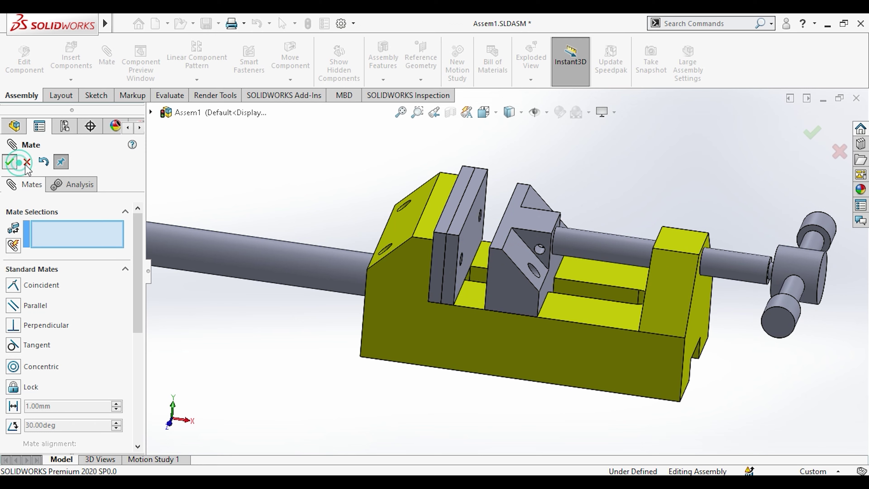
left_click(25, 163)
middle_click_drag(529, 258, 535, 307)
scroll(534, 307, "down", 10)
left_click_drag(514, 315, 402, 321)
scroll(415, 316, "up", 3)
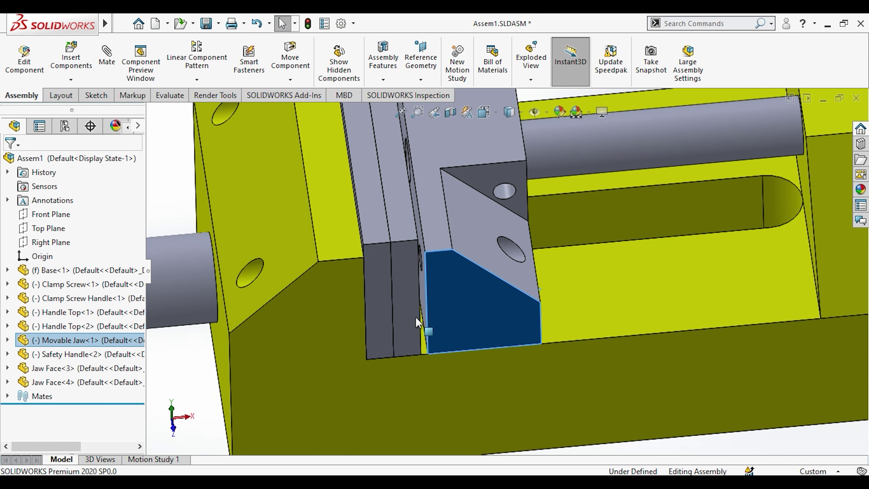
scroll(416, 317, "up", 3)
scroll(459, 289, "down", 1)
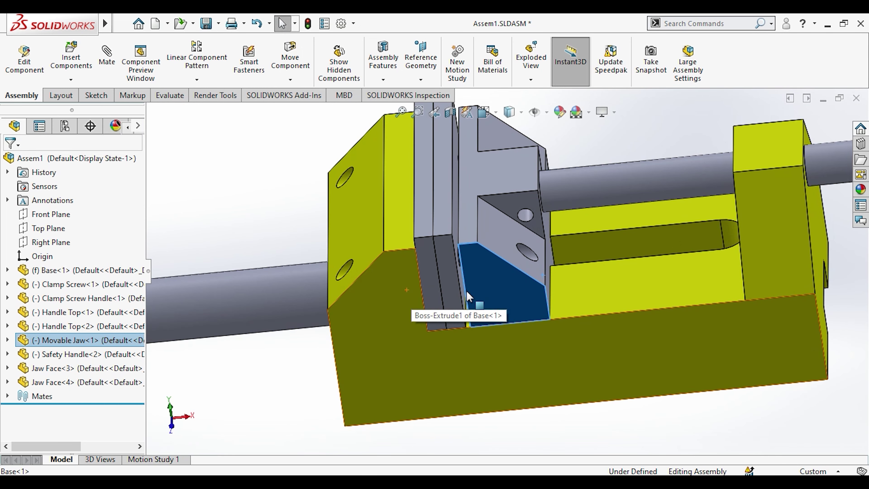
scroll(466, 291, "up", 2)
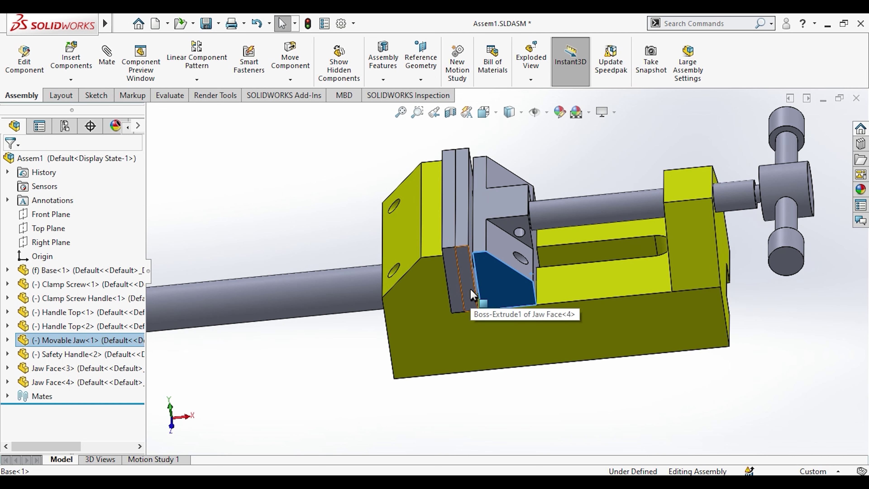
middle_click_drag(465, 232, 482, 266)
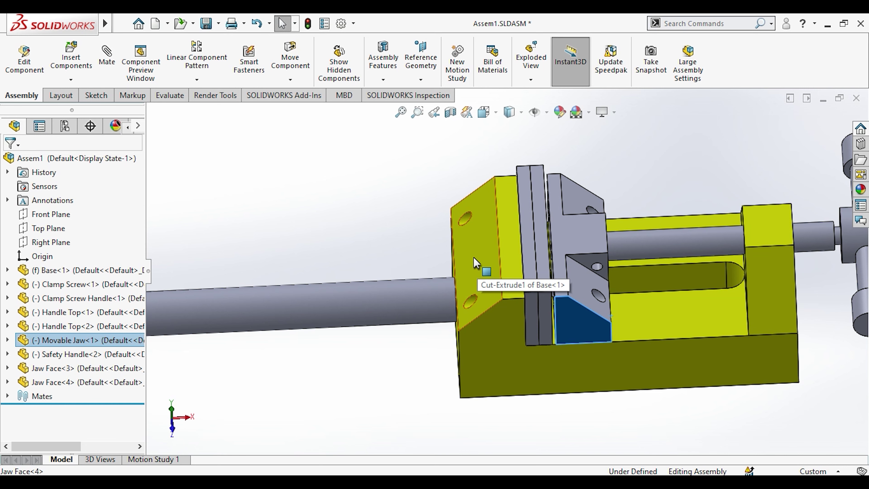
Insert the Clamp Screw Pin part and mate it concentric with the small hole in the movable jaw's triangular recess wall.
left_click(70, 58)
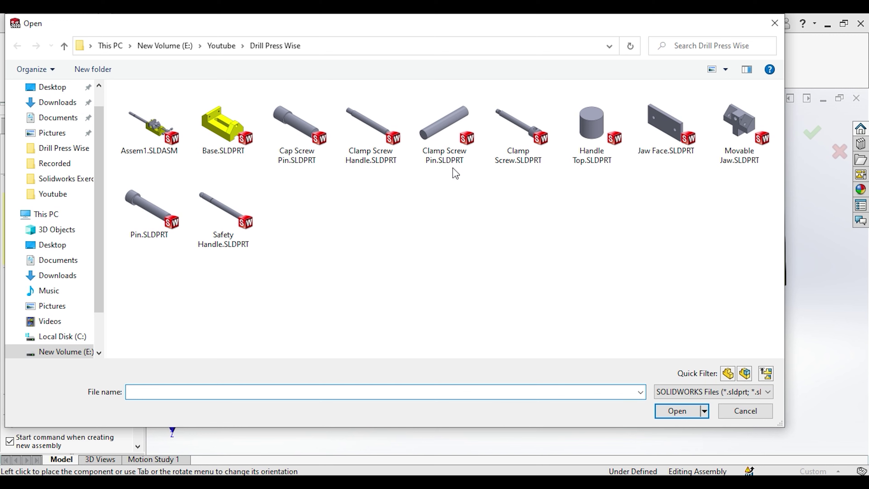
left_click(445, 144)
left_click(676, 411)
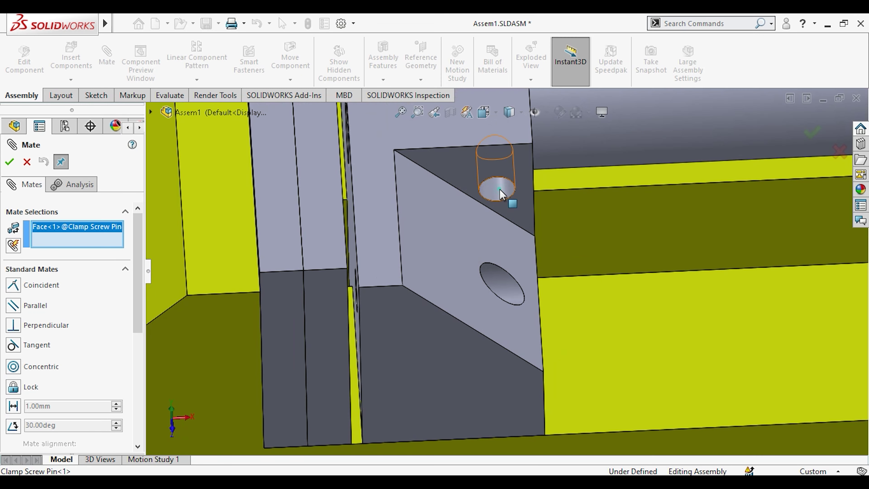
left_click(501, 282)
left_click(659, 160)
Try to mate the Clamp Screw Pin's end face coincident with the movable jaw's triangular recess wall.
middle_click_drag(508, 243, 460, 193)
left_click(485, 282)
left_click(522, 208)
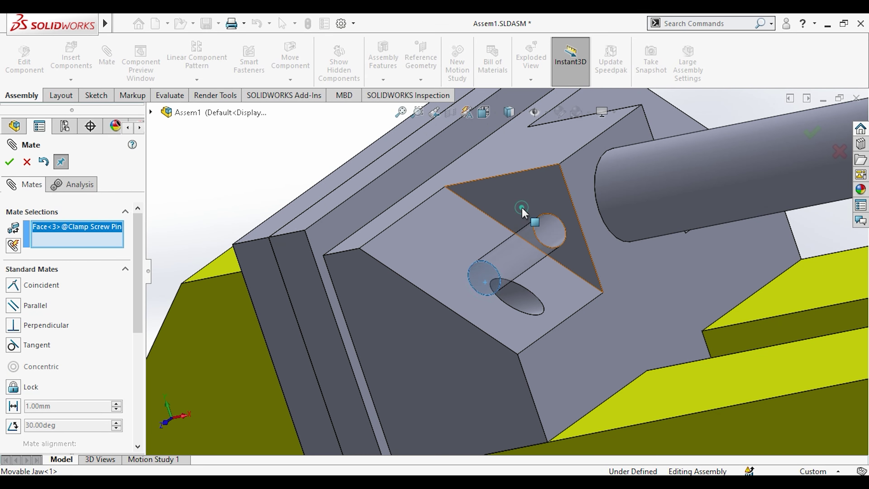
left_click(521, 209)
left_click(662, 180)
Delete the coincident mate between the Clamp Screw Pin's end face and the movable jaw.
middle_click_drag(646, 180, 612, 231)
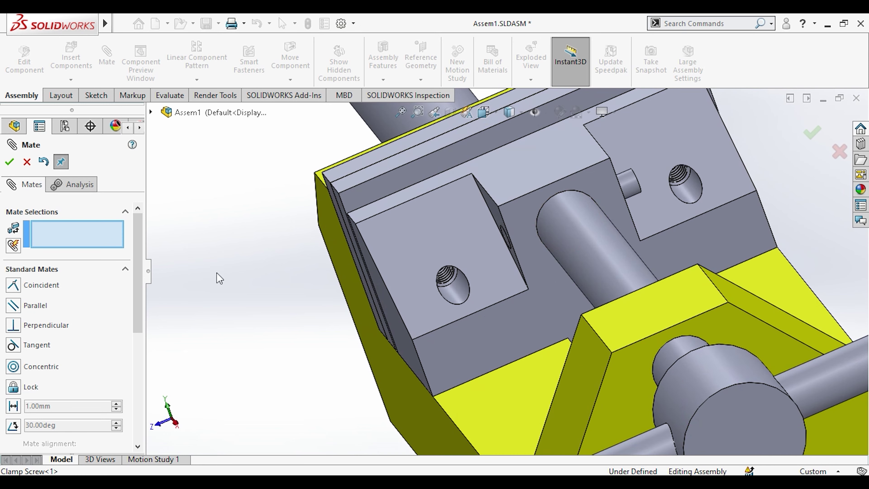
scroll(138, 298, "down", 5)
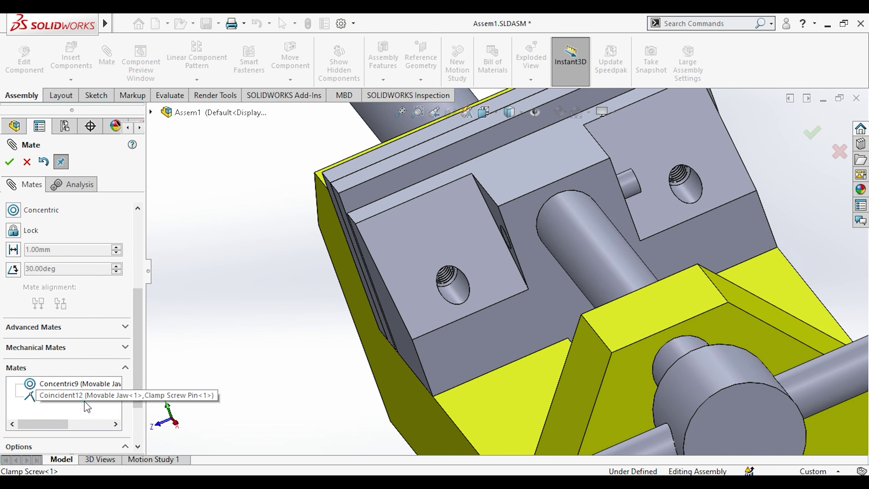
left_click(85, 399)
left_click(110, 408)
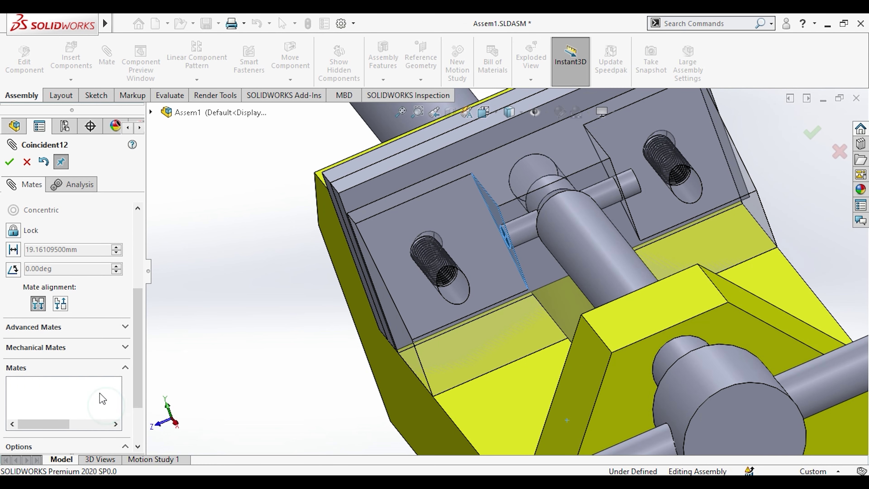
Set up a centered Width mate with the movable jaw's recess walls as width and the Clamp Screw Pin's end faces as tab.
left_click(65, 393)
left_click(34, 343)
left_click(489, 215)
middle_click_drag(490, 239, 428, 236)
left_click(588, 212)
left_click(555, 247)
middle_click_drag(564, 240, 634, 231)
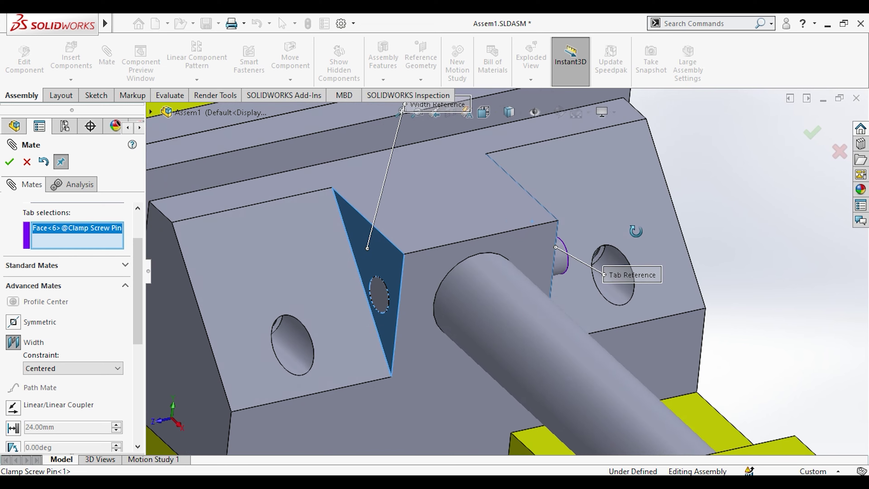
left_click(384, 295)
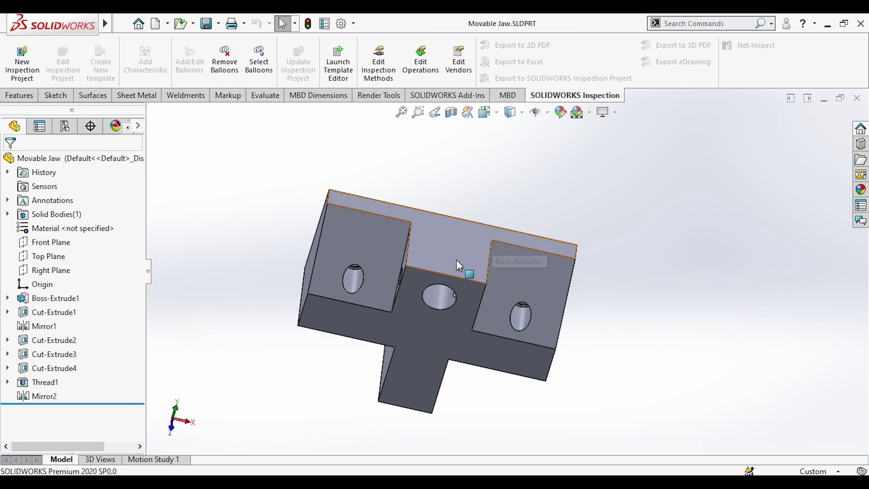
Review the thread feature's end condition, size and thread method settings in the Movable Jaw part.
middle_click_drag(458, 265, 423, 337)
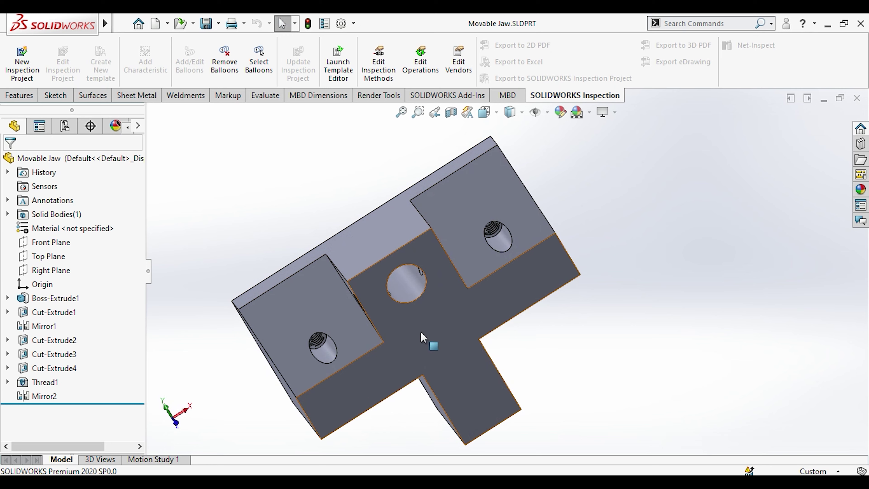
scroll(362, 347, "down", 5)
left_click(251, 339)
scroll(251, 339, "up", 4)
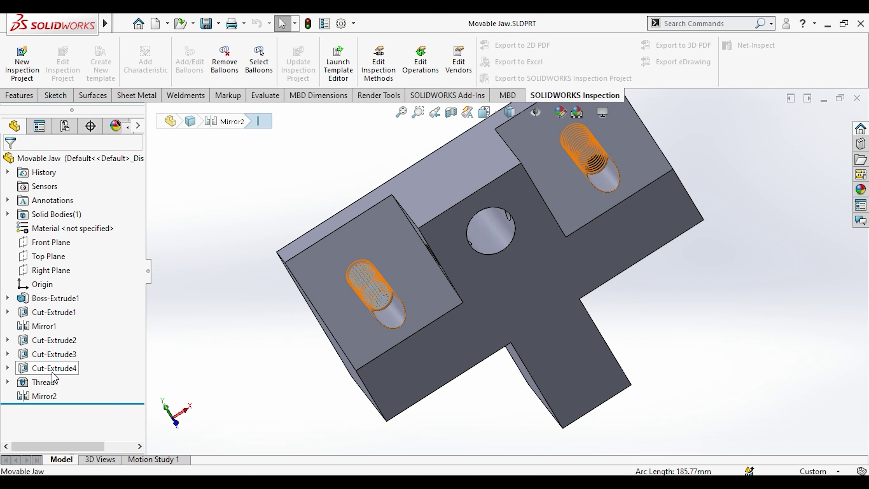
left_click(54, 381)
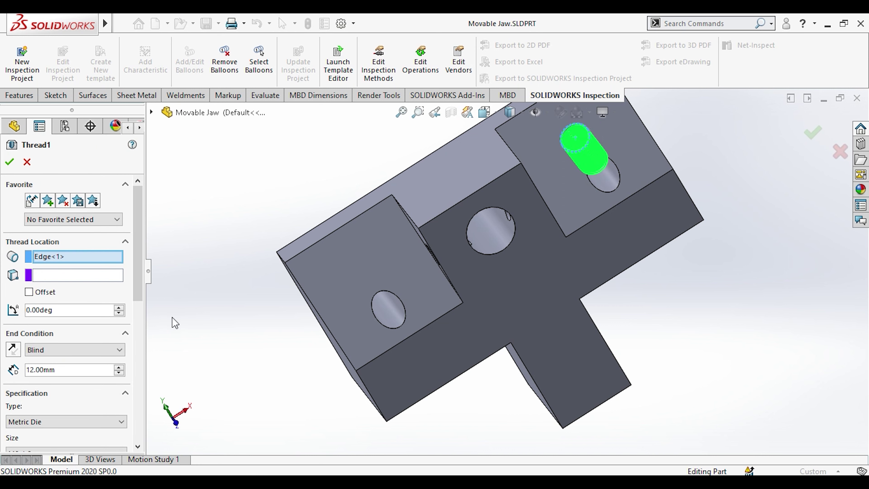
left_click_drag(142, 279, 140, 323)
scroll(81, 201, "down", 3)
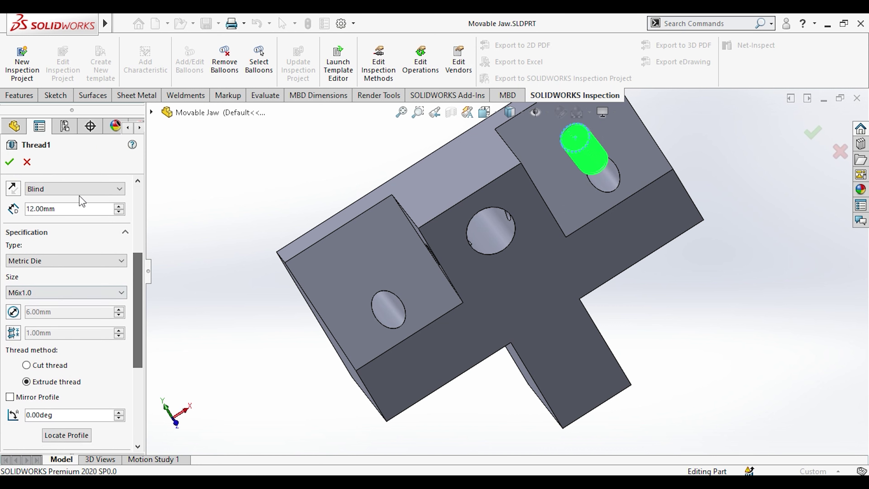
key("Return")
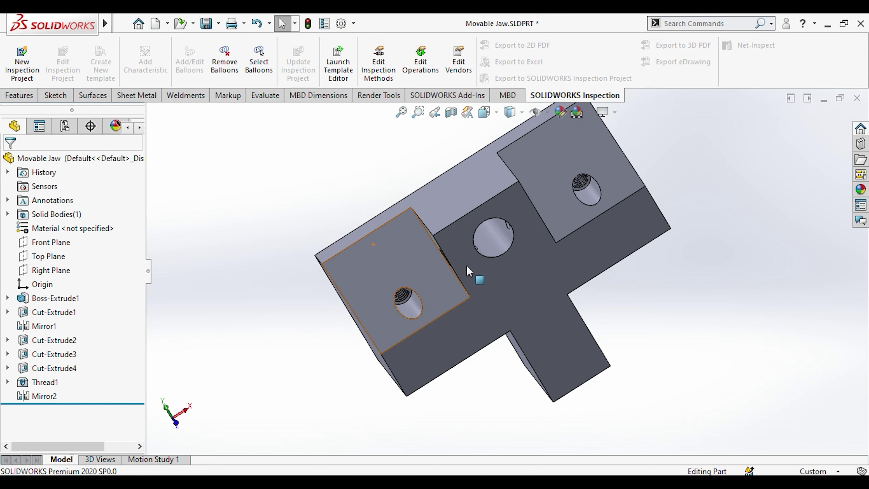
Apply a light cyan colour to the whole Movable Jaw part and return to the assembly.
left_click(486, 285)
left_click(620, 227)
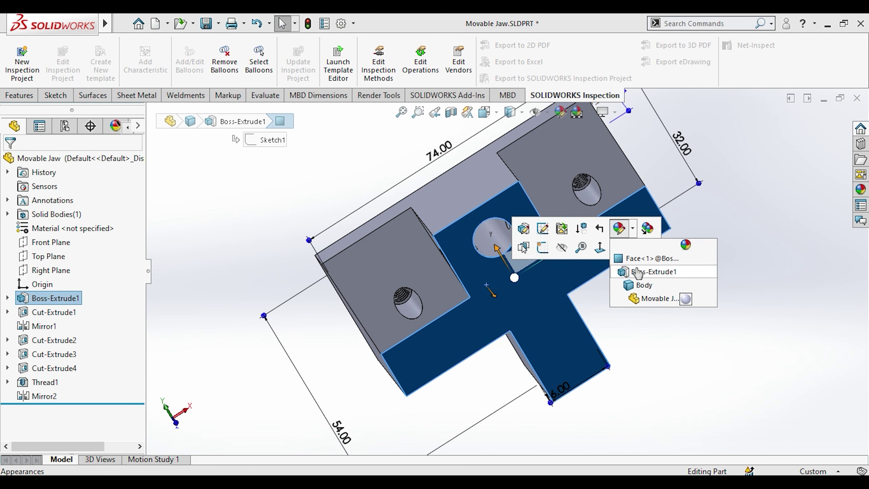
left_click(649, 287)
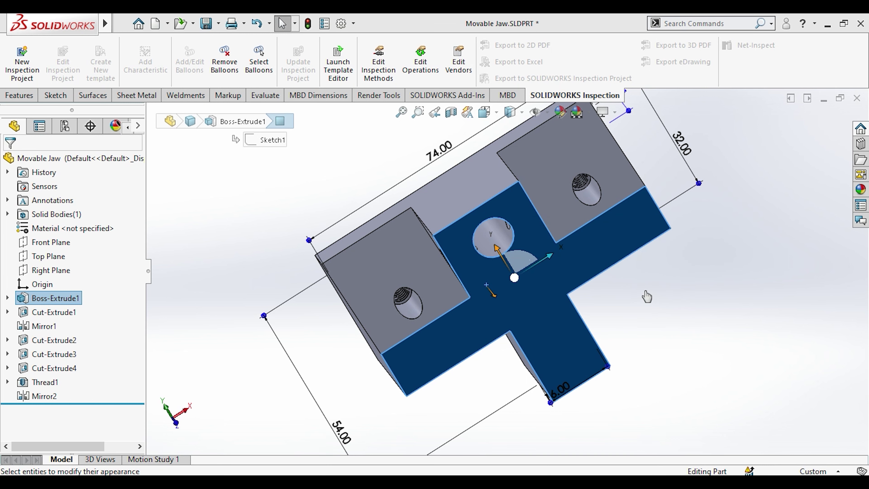
left_click(647, 296)
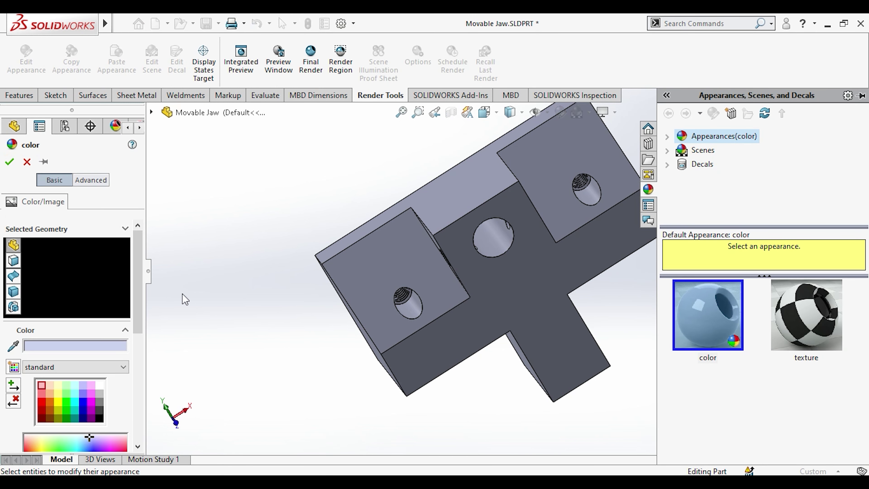
left_click(74, 394)
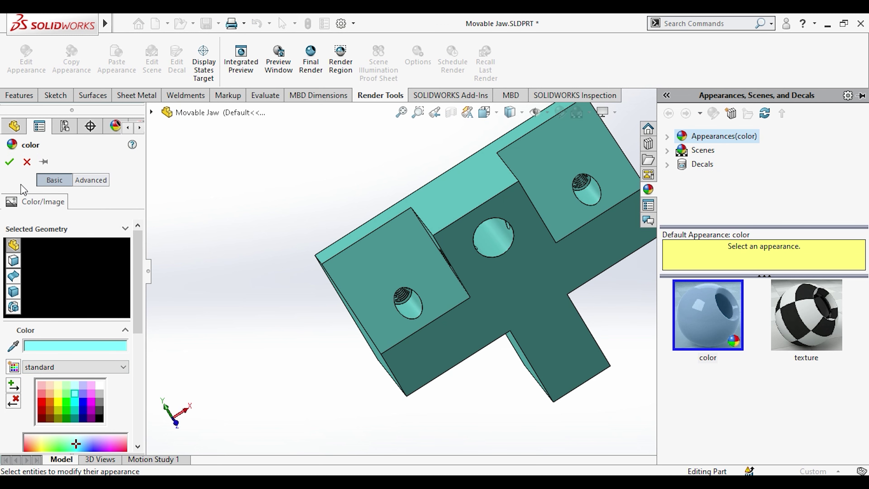
left_click(10, 162)
left_click(291, 222)
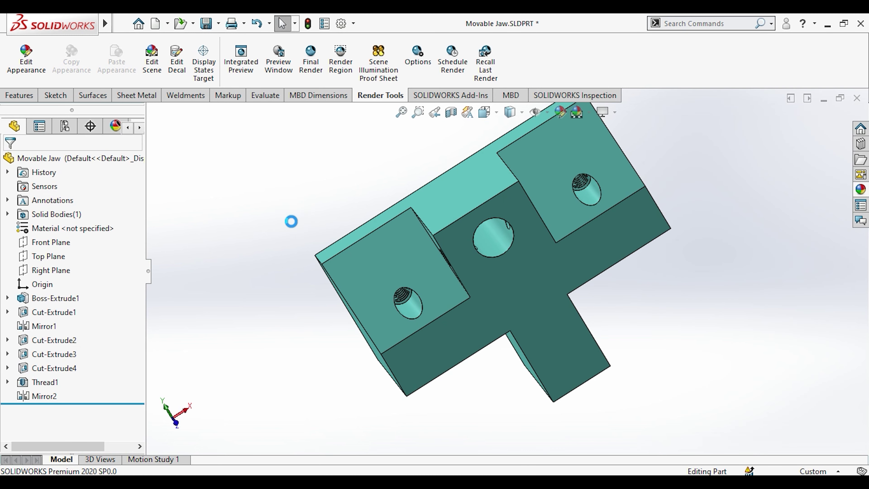
left_click(856, 98)
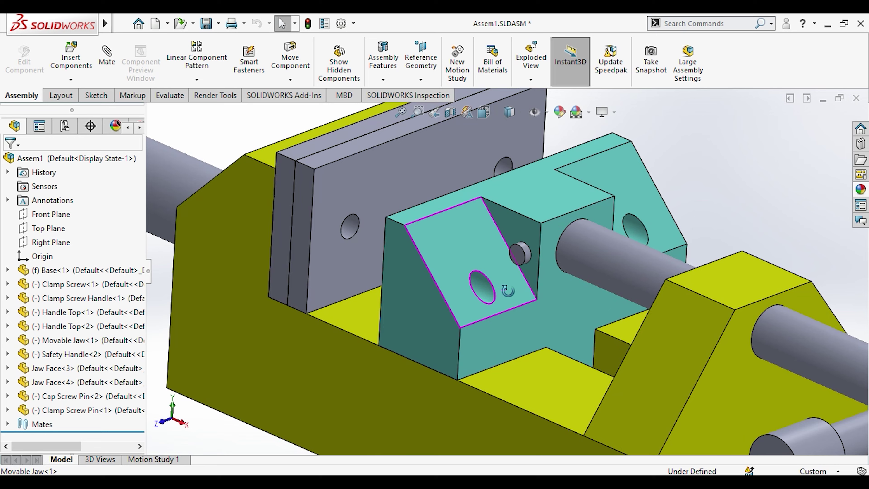
Open the Clamp Screw Pin part from the movable jaw's recess in the assembly.
scroll(538, 226, "down", 6)
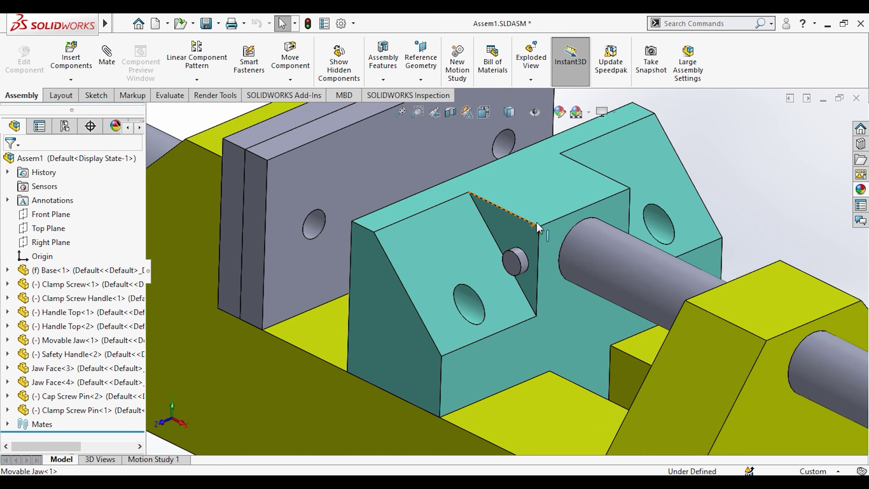
left_click(497, 301)
left_click(533, 226)
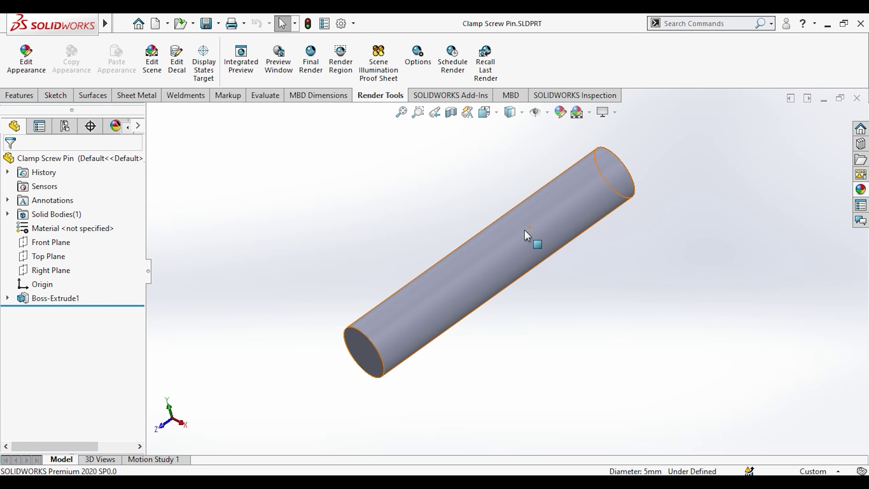
Fillet the circular edges at both ends of the Clamp Screw Pin with a 1 mm radius.
scroll(525, 235, "up", 2)
left_click(399, 236)
left_click(3, 96)
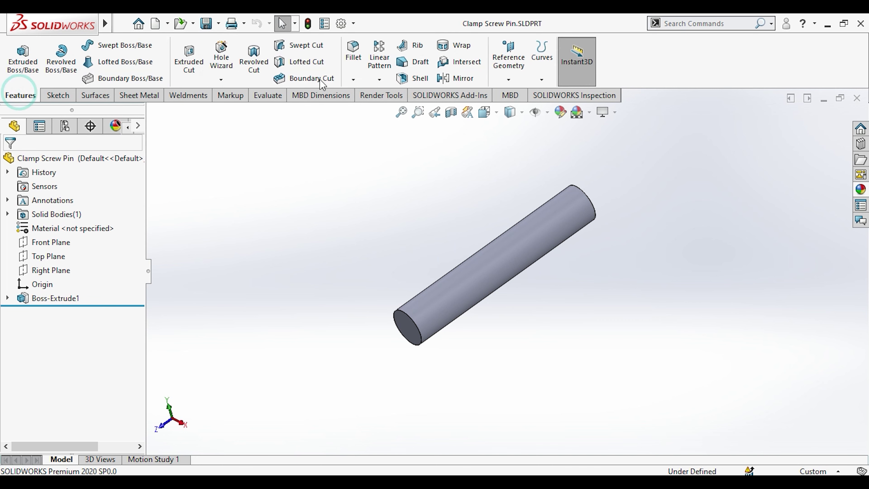
left_click(353, 80)
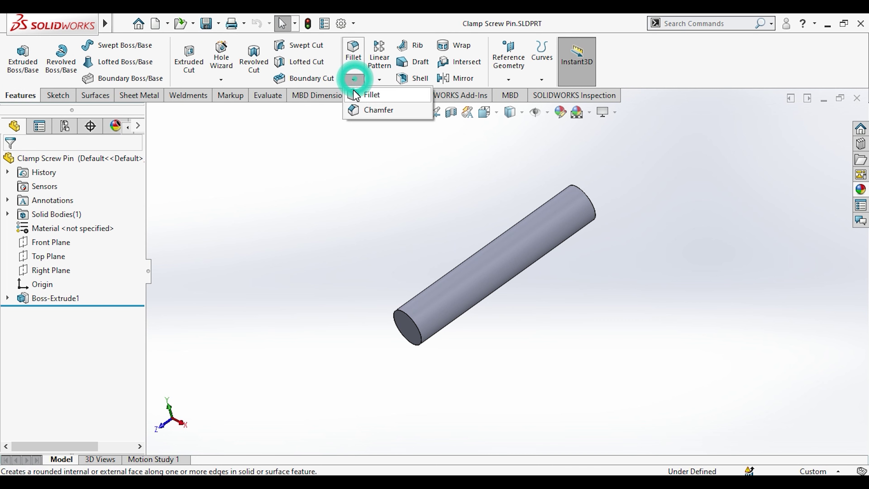
left_click(409, 317)
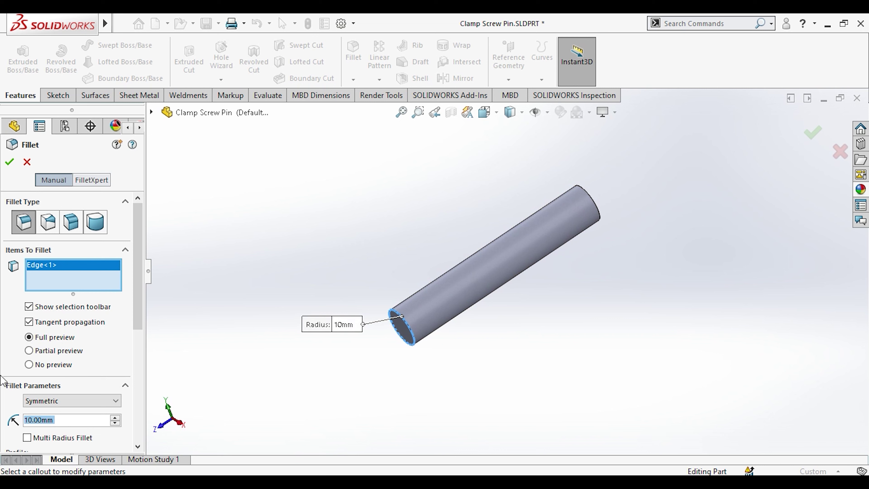
type("2")
key("Return")
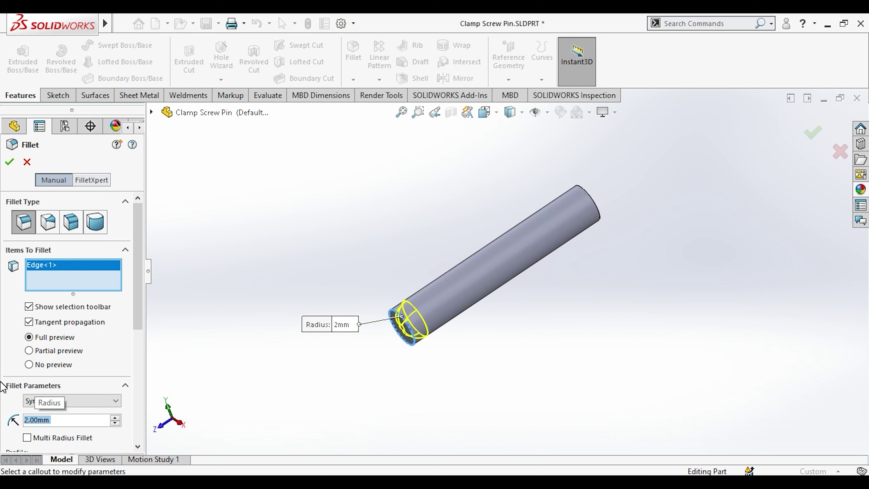
type("1")
key("Return")
scroll(607, 189, "down", 1)
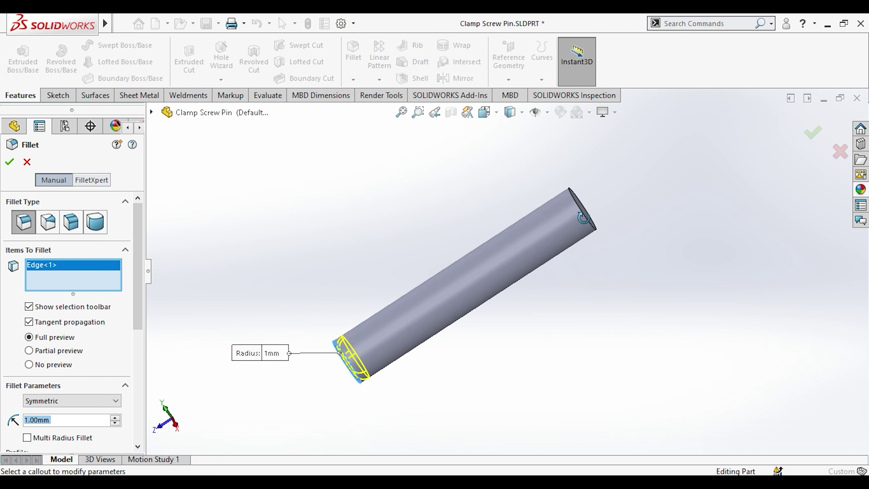
middle_click_drag(584, 216, 576, 234)
left_click(576, 234)
left_click(6, 161)
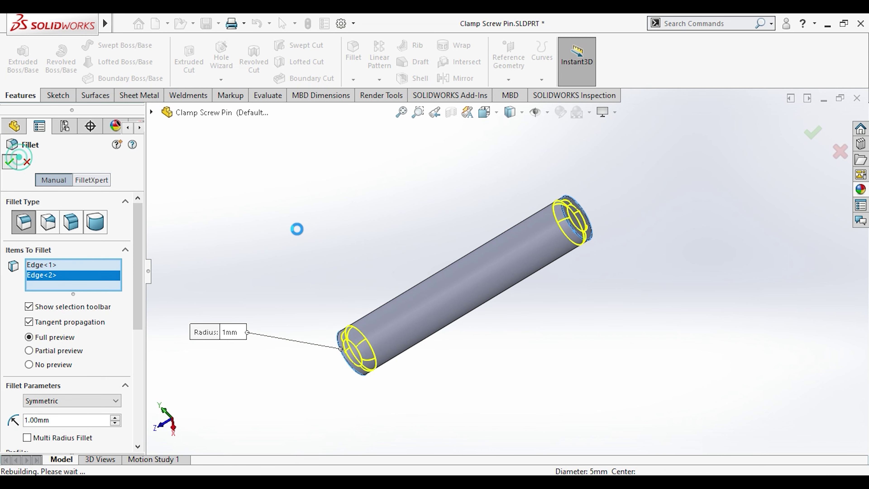
Apply a light orange colour to the whole Clamp Screw Pin part and return to the assembly.
right_click(404, 305)
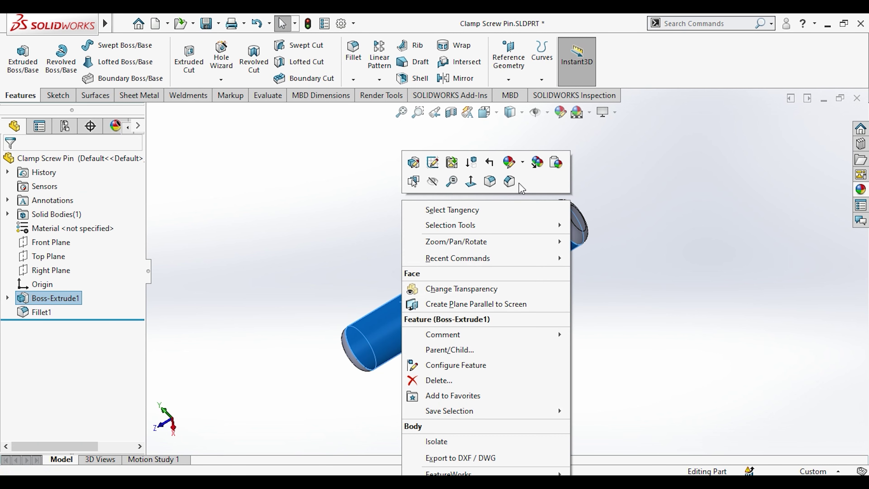
left_click(522, 165)
left_click(537, 230)
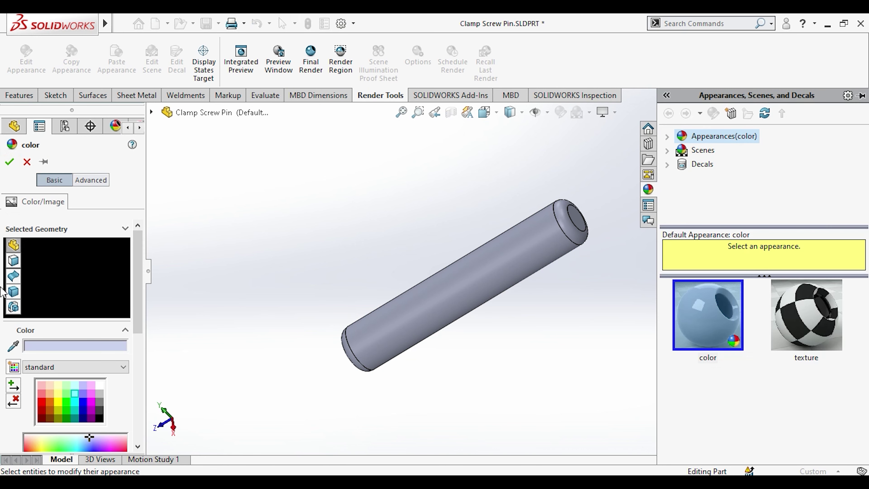
left_click(49, 393)
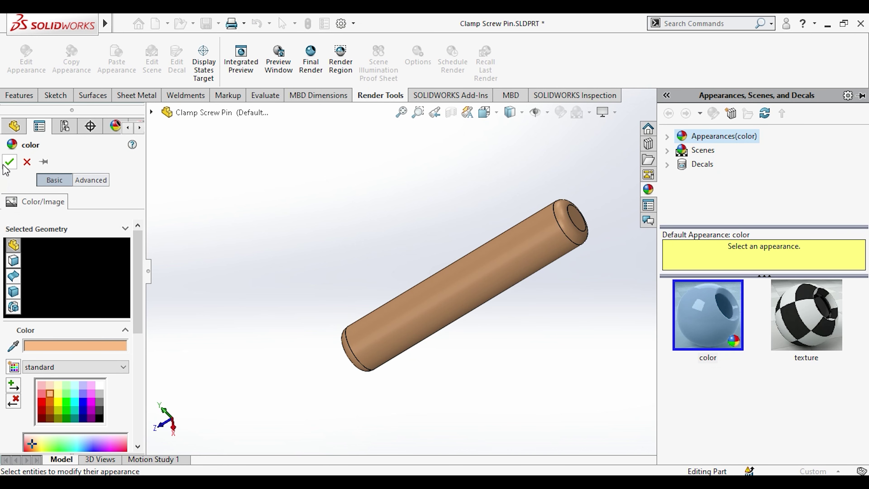
left_click(10, 162)
left_click(309, 230)
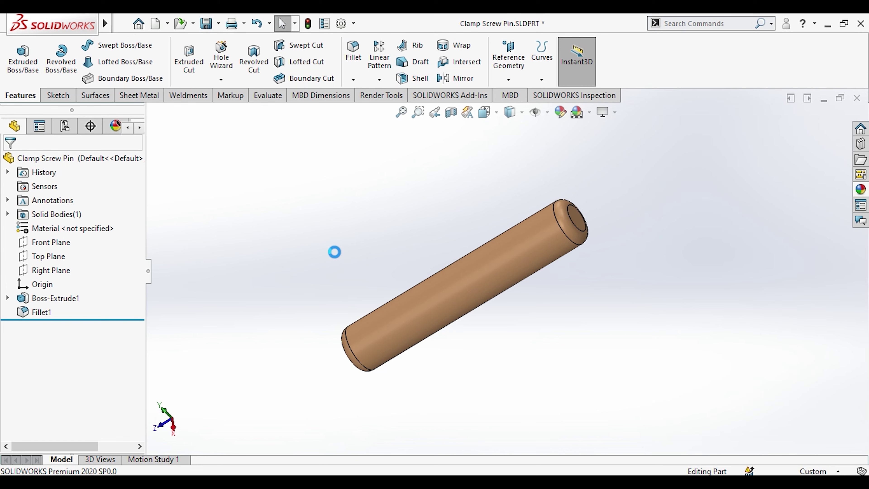
left_click(857, 98)
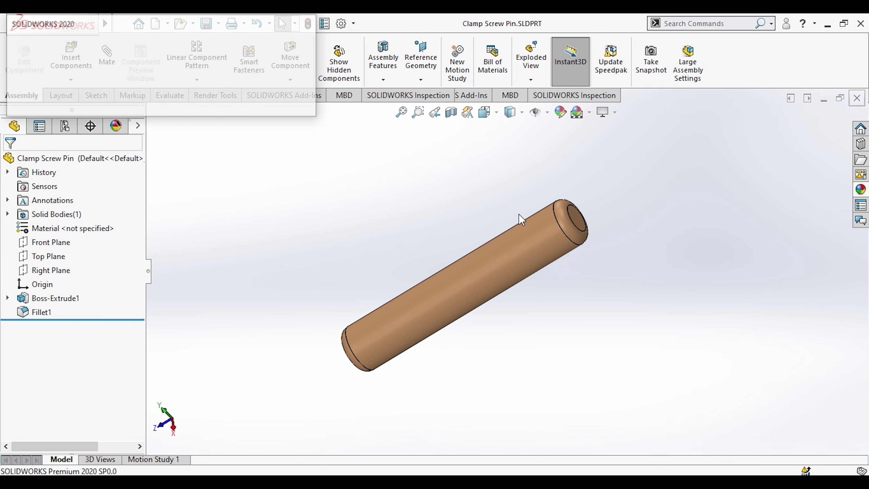
Open the Safety Handle part from the assembly for editing.
left_click(107, 85)
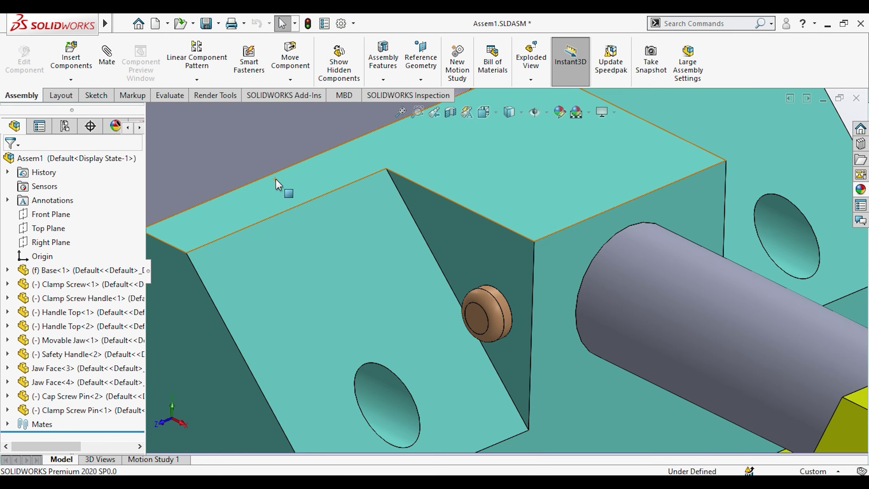
key("f")
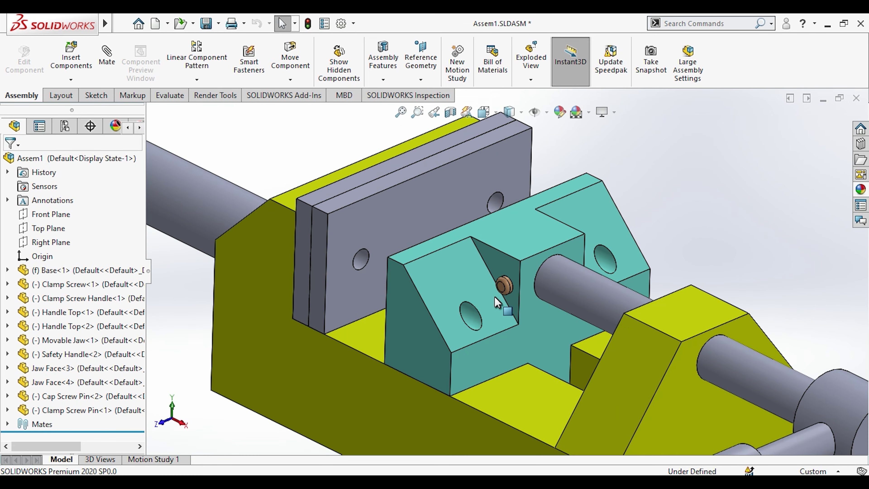
left_click(466, 314)
left_click(694, 203)
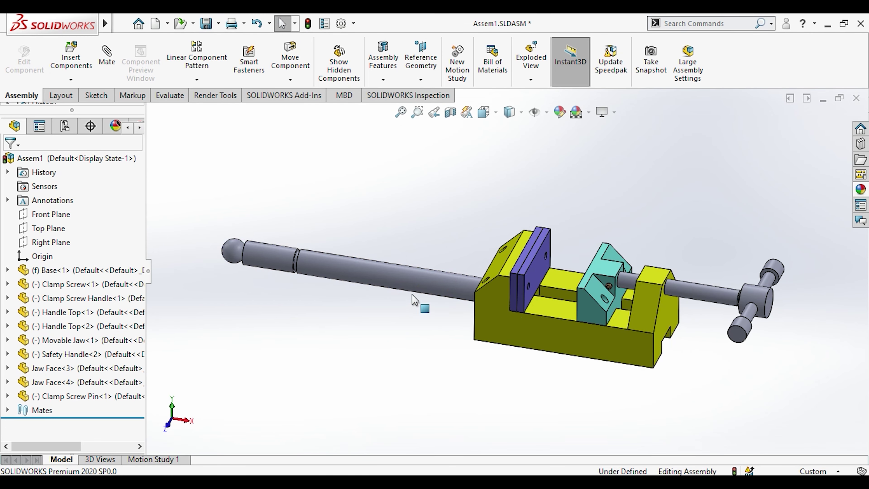
scroll(617, 243, "down", 2)
scroll(366, 274, "up", 2)
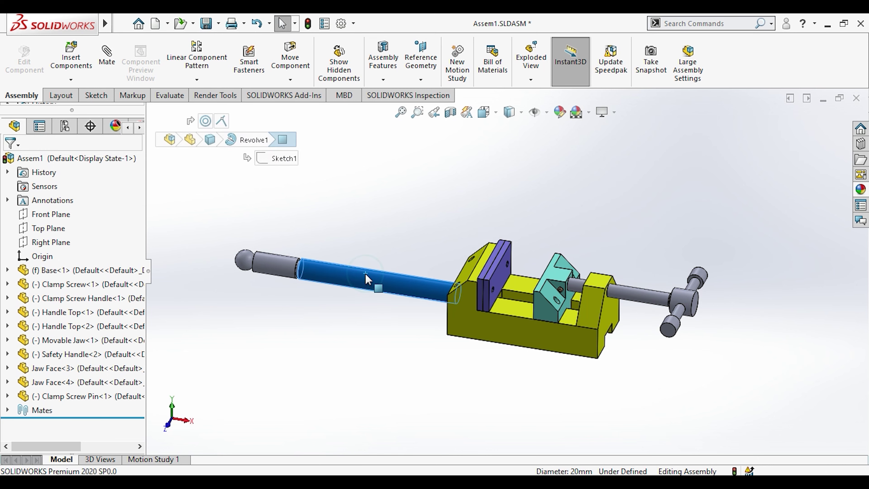
right_click(411, 285)
left_click(380, 39)
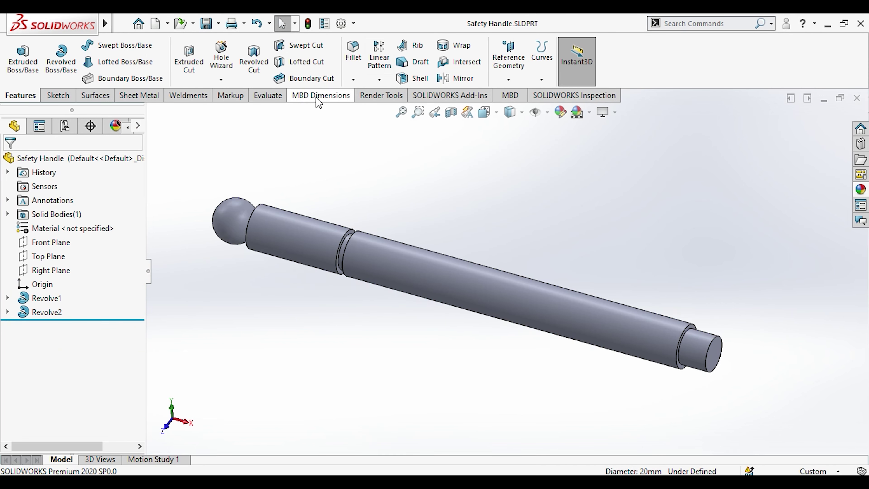
Apply the light green standard colour, red 128 and green 255, to the whole Safety Handle part.
right_click(378, 274)
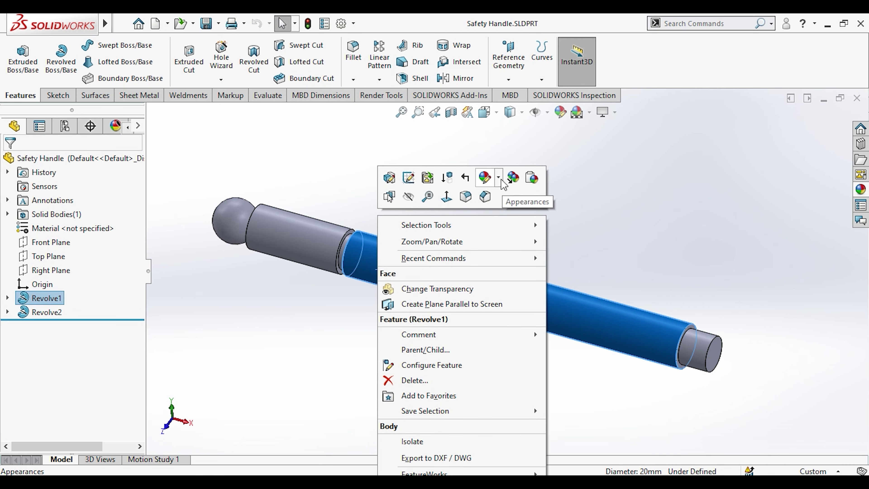
left_click(498, 177)
left_click(525, 248)
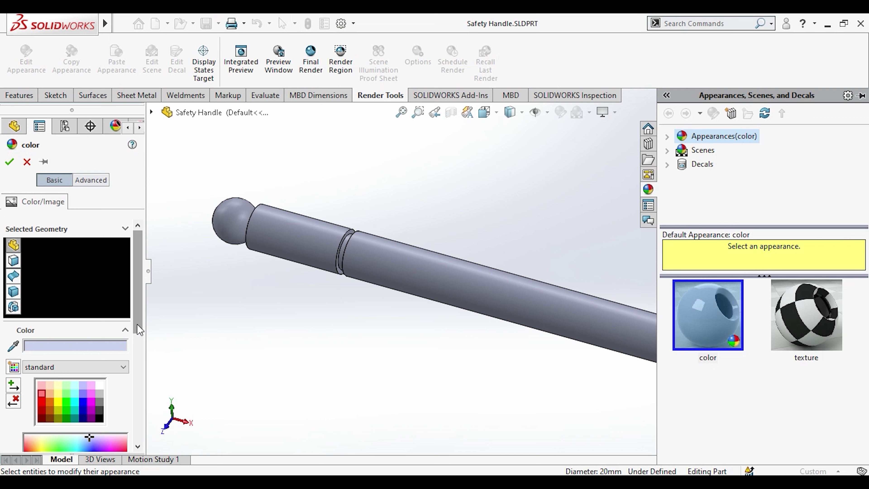
scroll(89, 329, "down", 3)
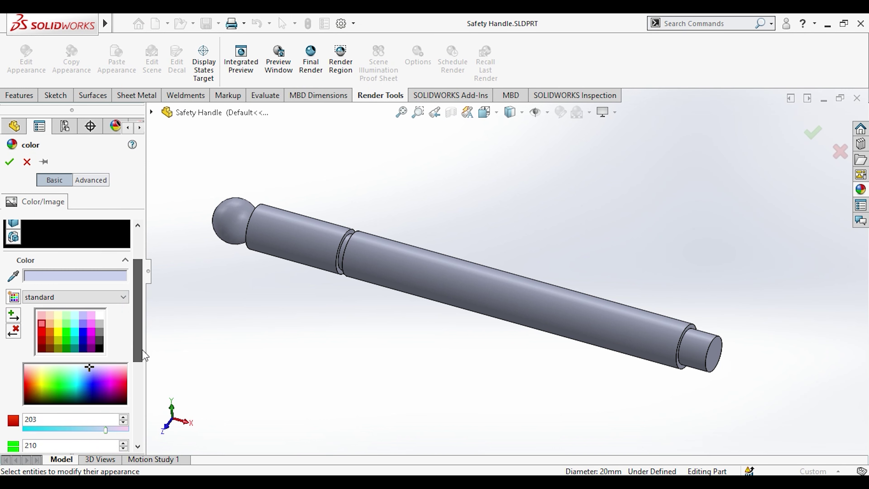
left_click(67, 318)
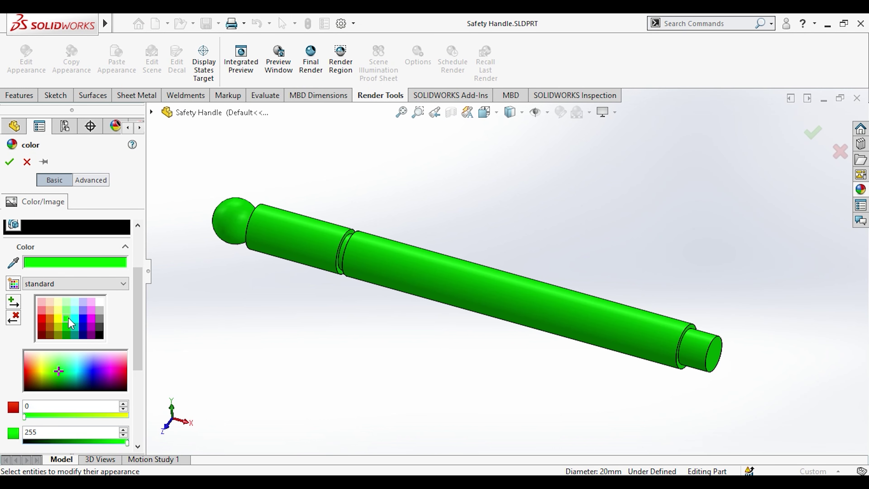
left_click(67, 310)
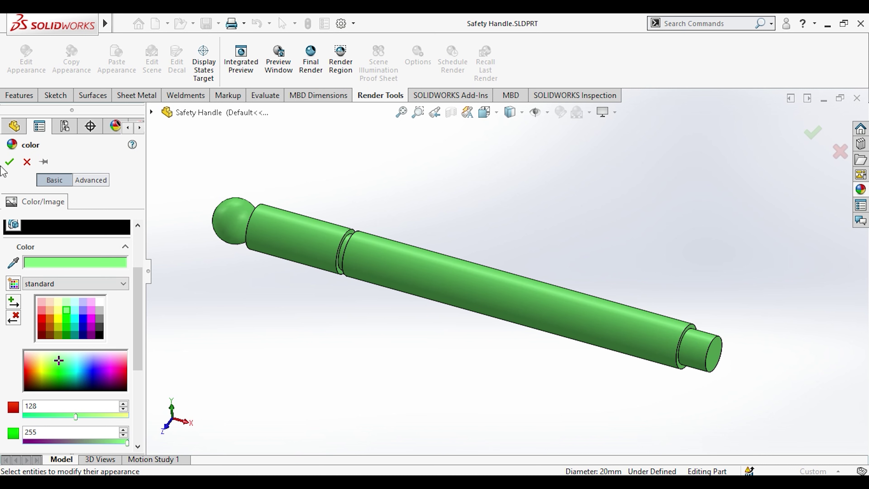
left_click(8, 162)
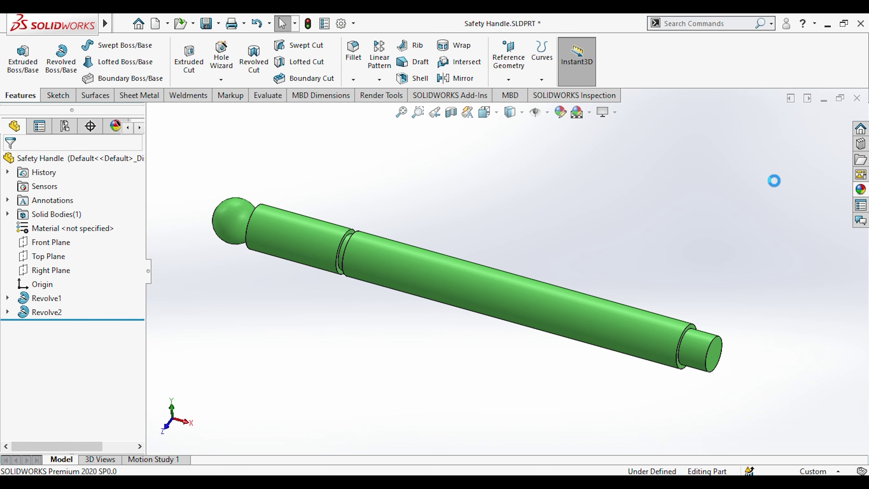
Return from the Safety Handle part to the assembly and open the Clamp Screw part for editing.
left_click(855, 98)
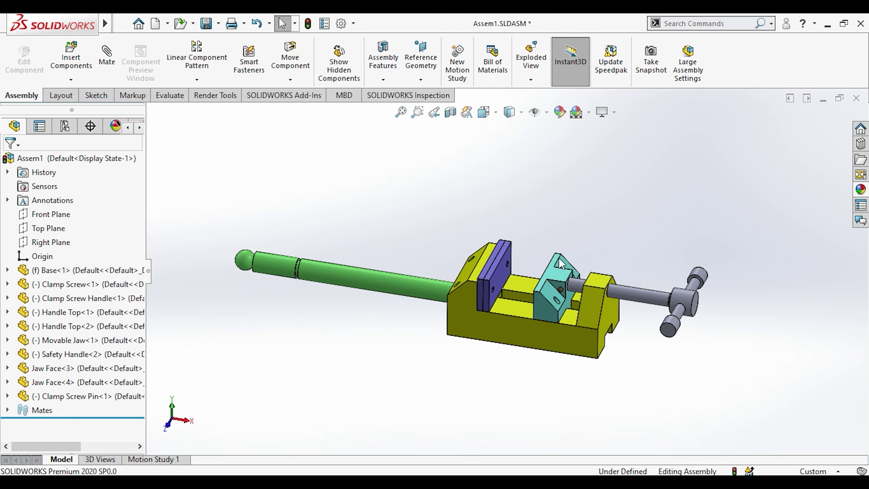
left_click(473, 337)
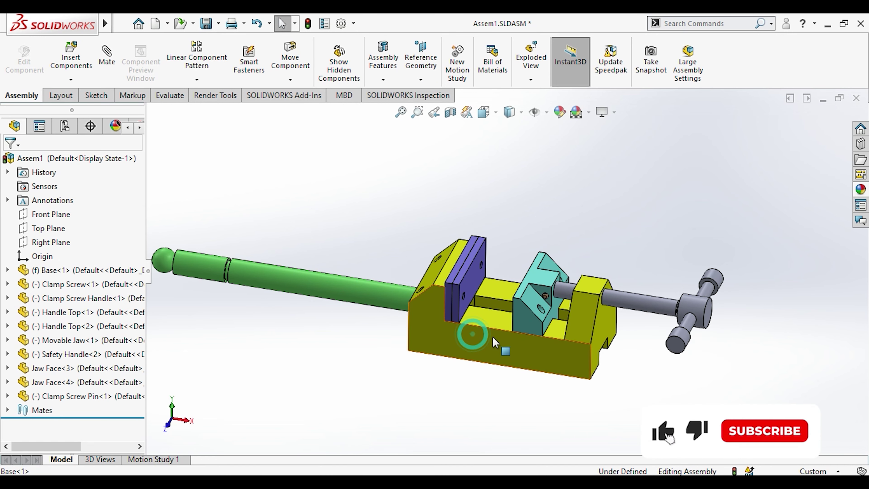
left_click(657, 386)
left_click(640, 302)
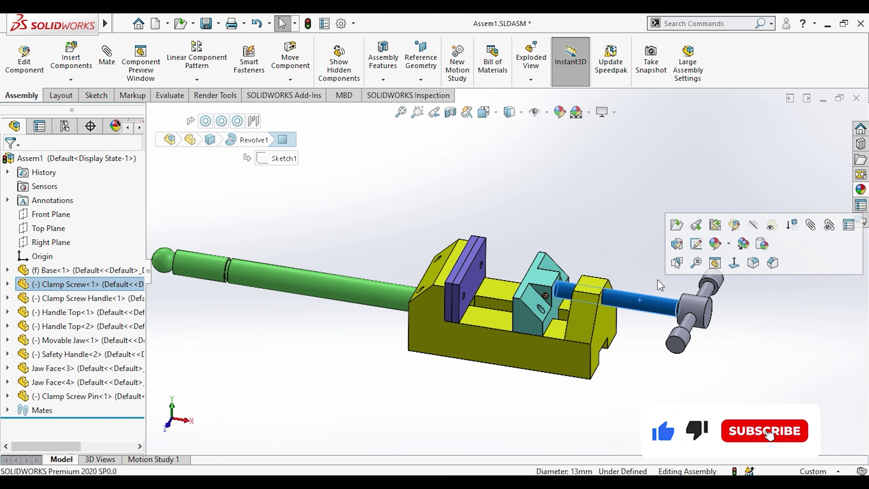
left_click(677, 234)
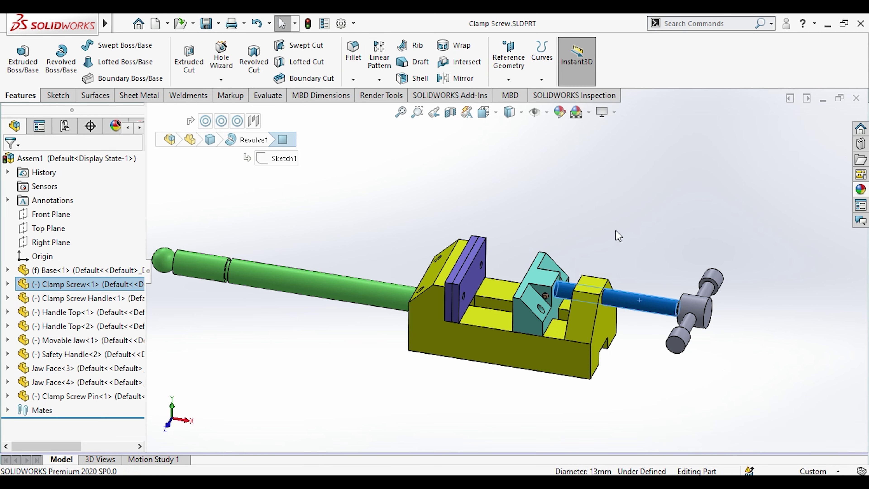
Apply the light grey standard colour to the whole Clamp Screw part.
right_click(438, 317)
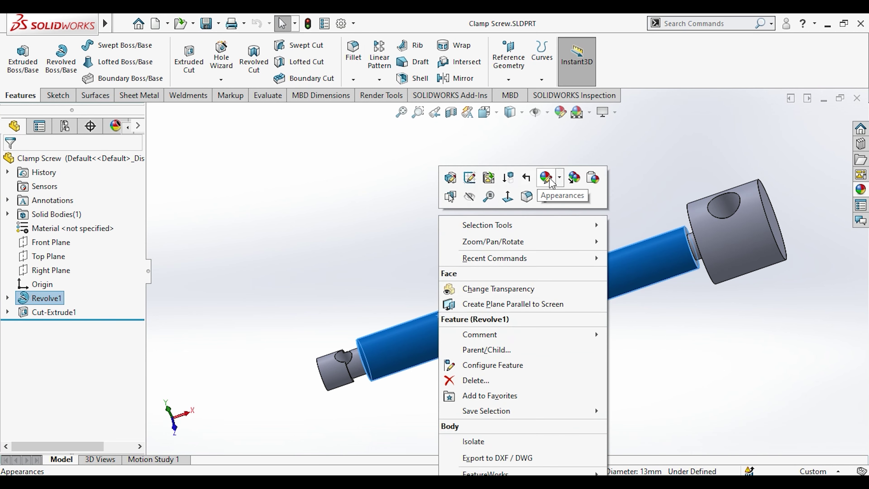
left_click(557, 182)
left_click(575, 245)
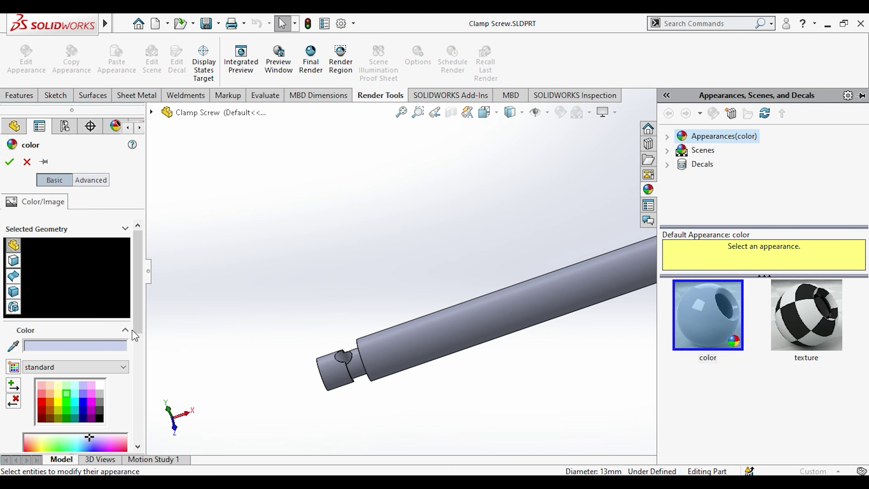
left_click(99, 392)
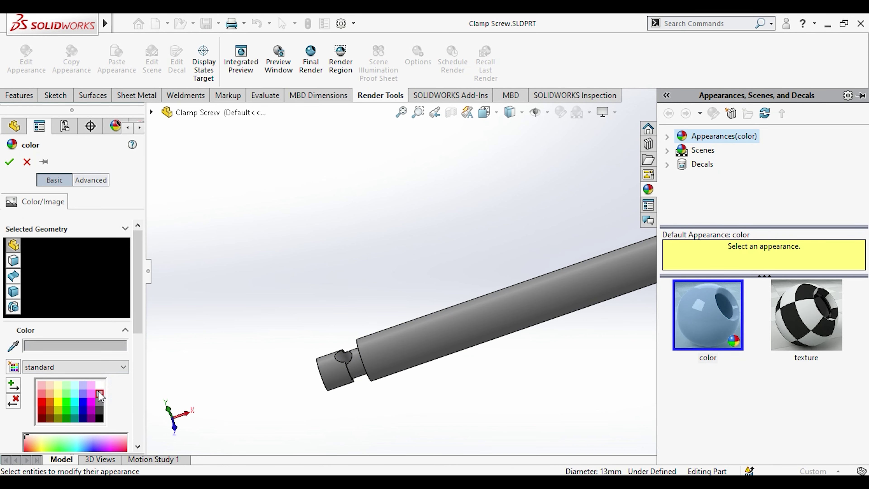
left_click(9, 161)
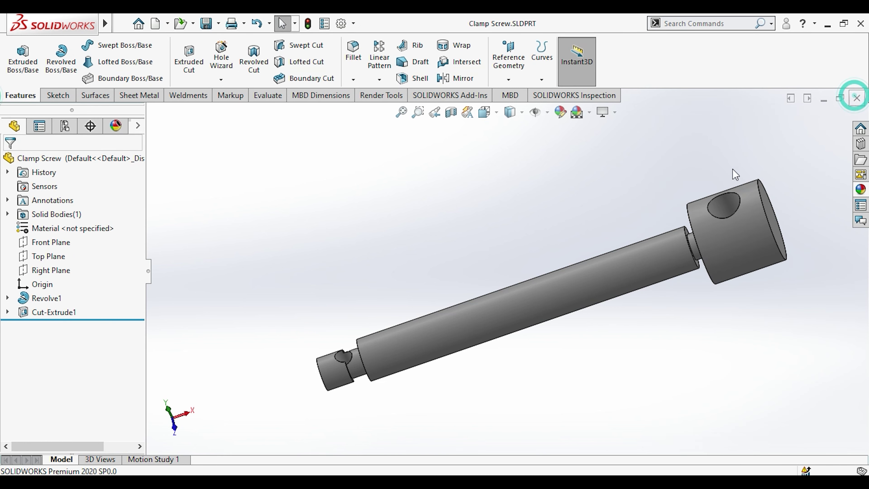
Return to the assembly and open the Clamp Screw Handle part for editing.
scroll(697, 288, "down", 5)
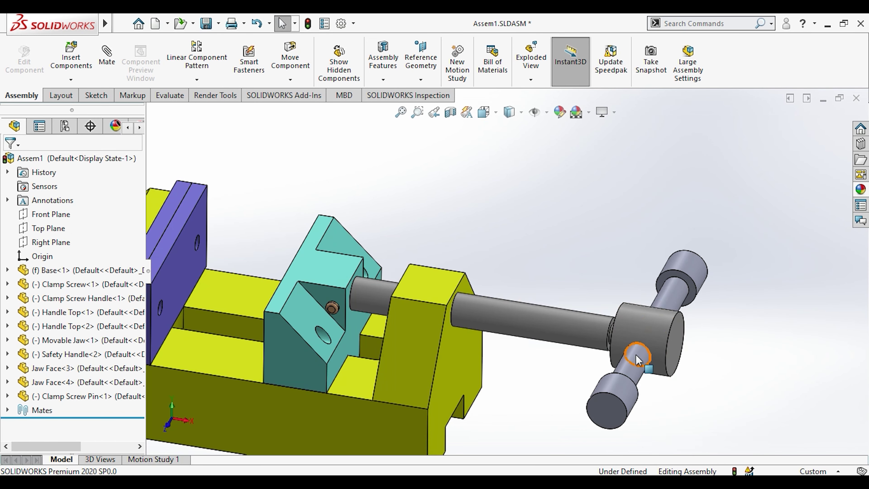
left_click(636, 364)
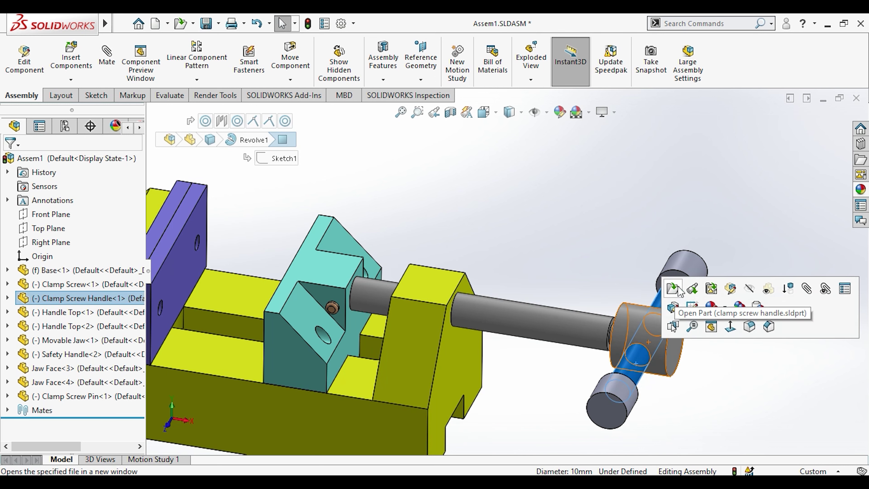
left_click(653, 288)
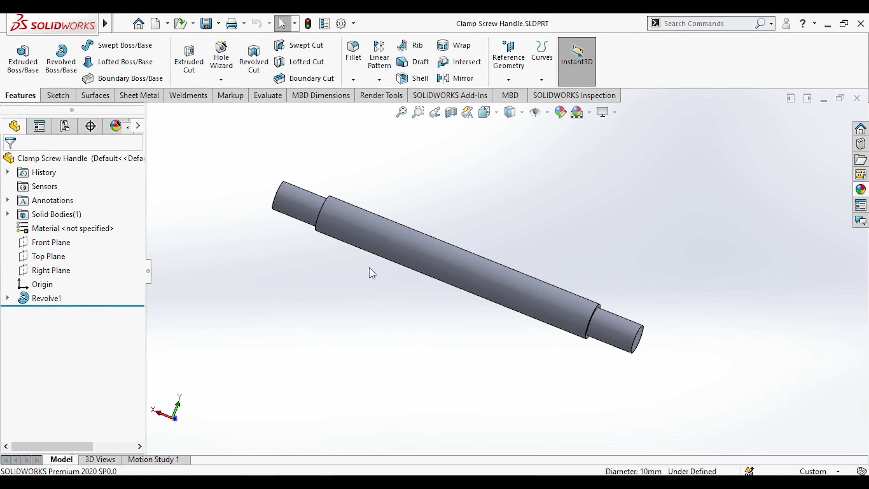
Apply the light orange standard colour to the whole Clamp Screw Handle part and return to the assembly.
left_click(396, 249)
right_click(389, 241)
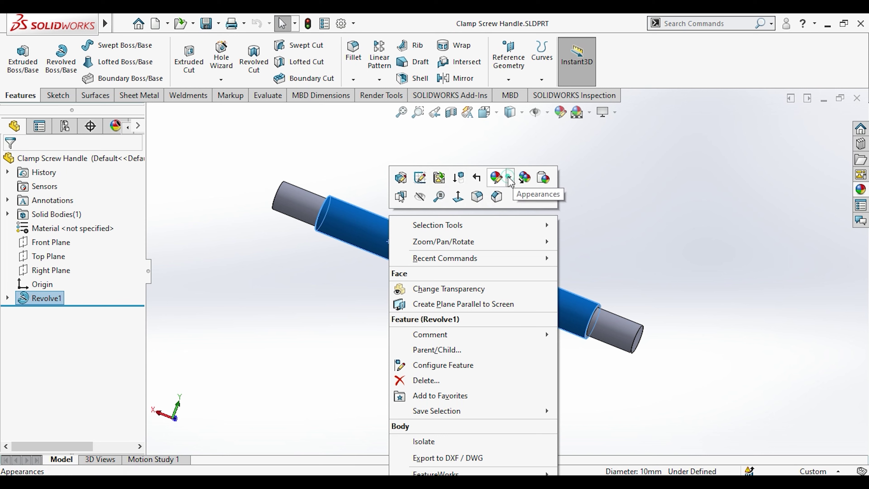
left_click(496, 178)
left_click(529, 247)
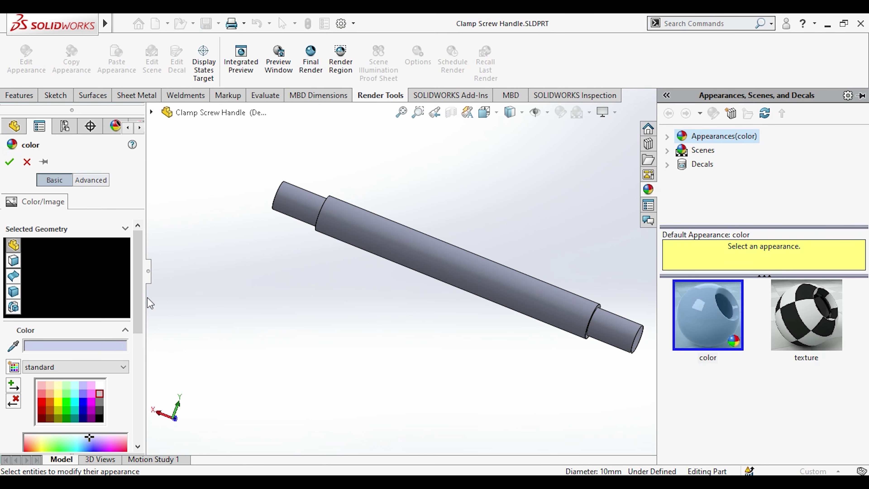
left_click(50, 393)
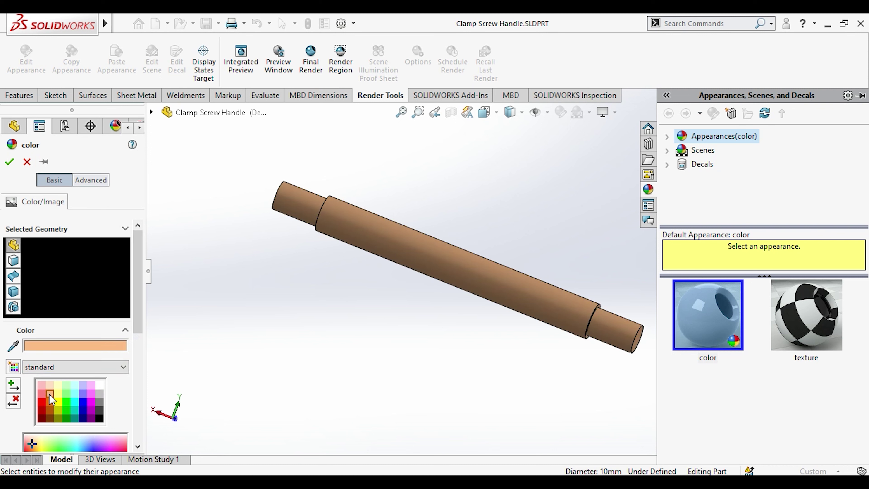
left_click(48, 399)
left_click(48, 392)
left_click(9, 161)
left_click(281, 313)
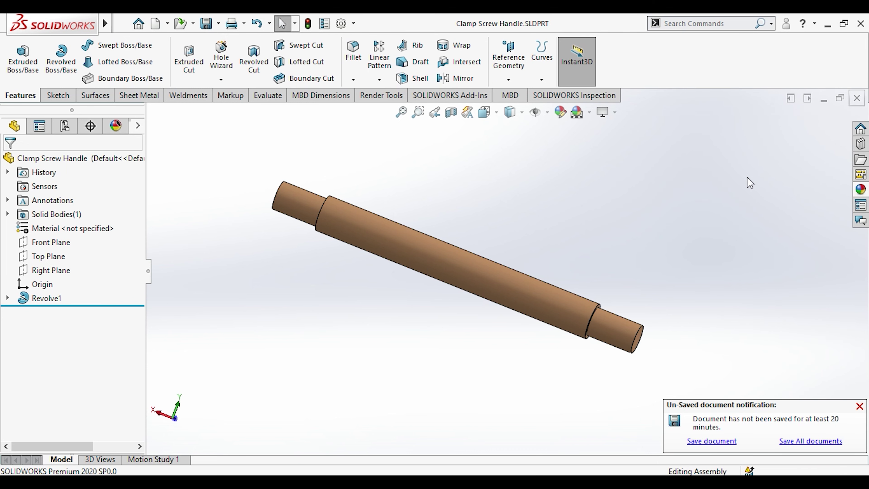
key("ctrl+Tab")
Open the Handle Top part at the near end of the Clamp Screw Handle for editing.
scroll(586, 253, "down", 3)
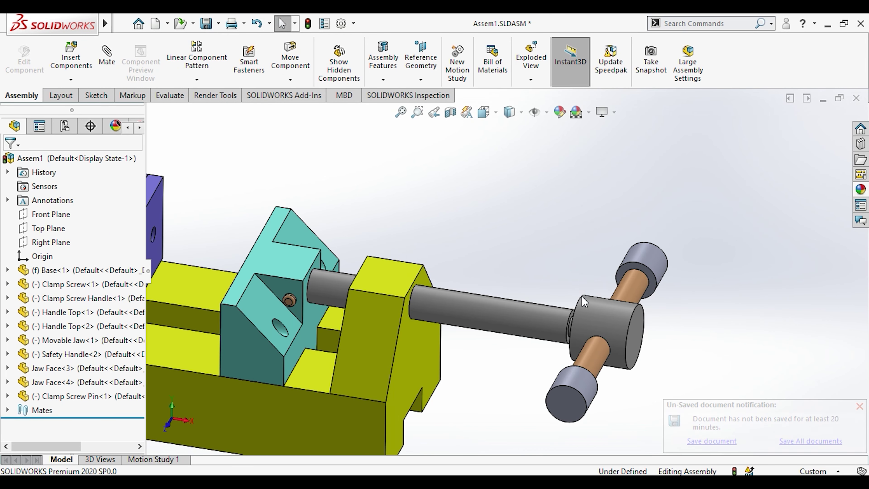
left_click(574, 390)
left_click(612, 310)
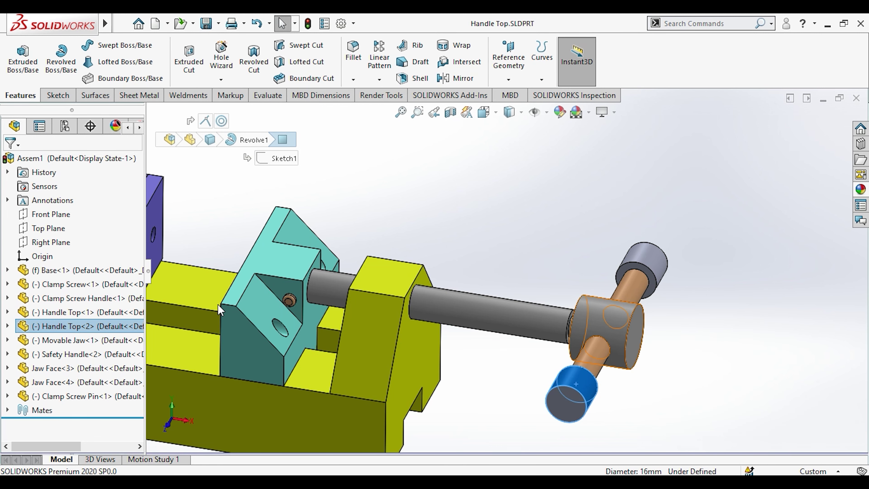
Apply the light red standard colour to the whole Handle Top part and return to the assembly.
right_click(520, 340)
left_click(625, 177)
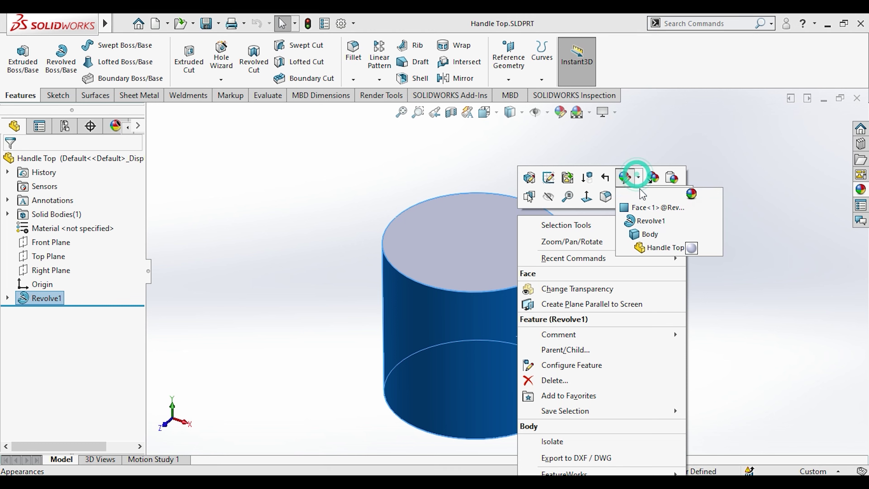
left_click(654, 247)
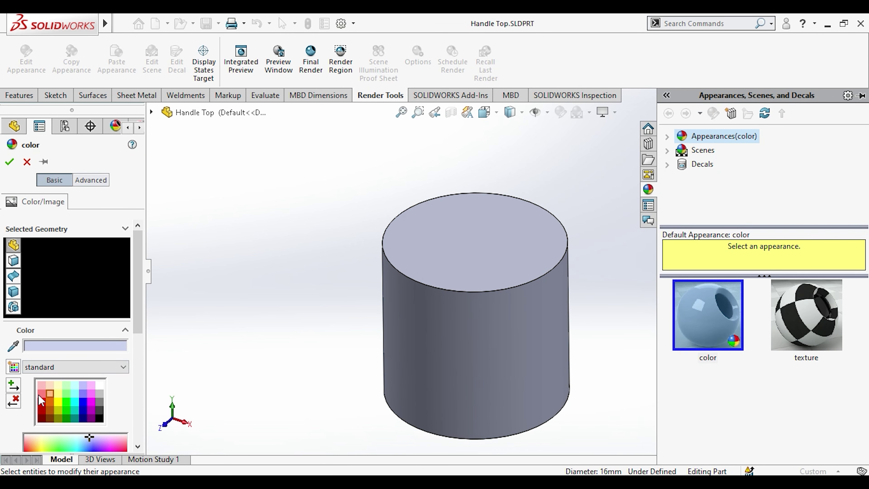
left_click(40, 394)
left_click(9, 163)
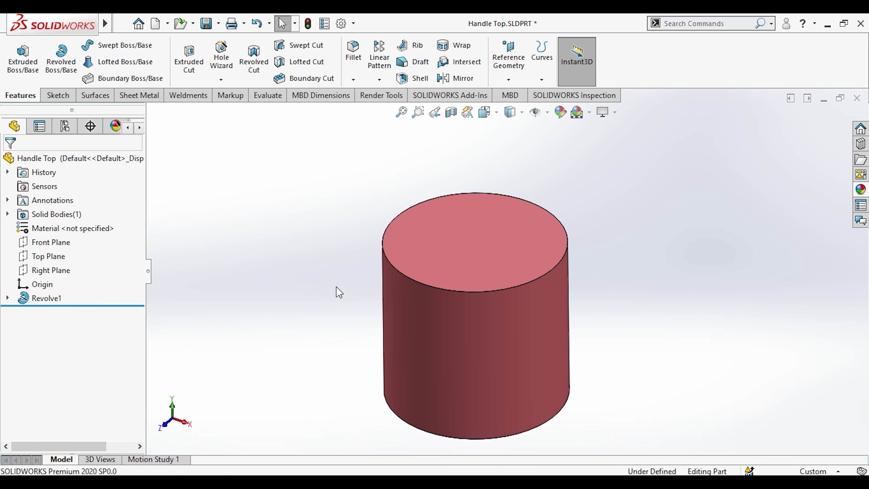
left_click(855, 98)
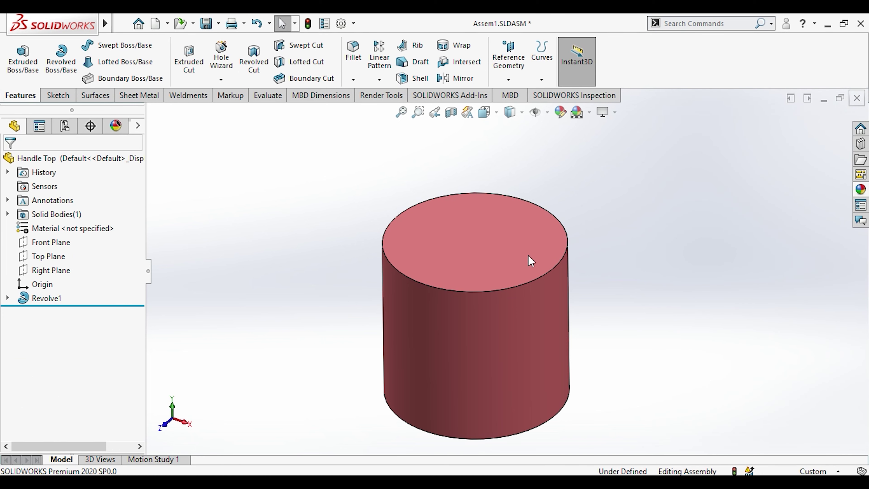
Slide the Movable Jaw and Clamp Screw assembly along the Base until the jaw meets the fixed Jaw Faces.
scroll(367, 289, "up", 3)
scroll(315, 283, "down", 3)
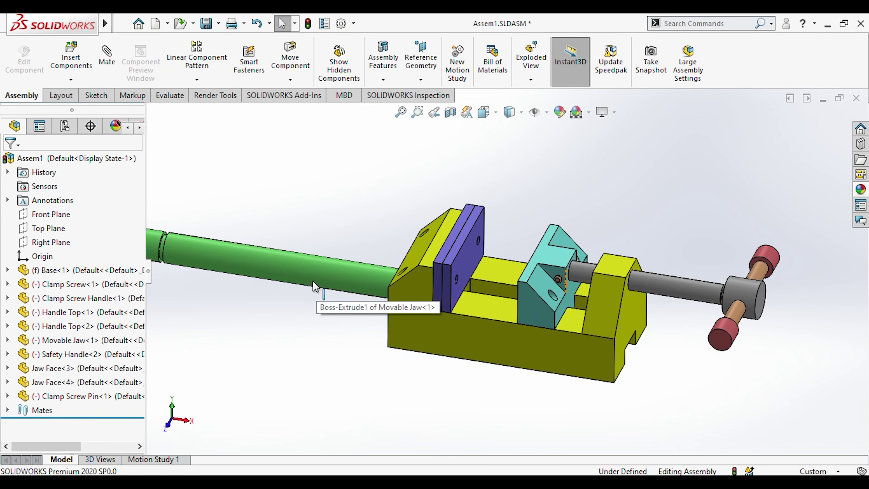
scroll(331, 270, "up", 2)
scroll(333, 269, "down", 1)
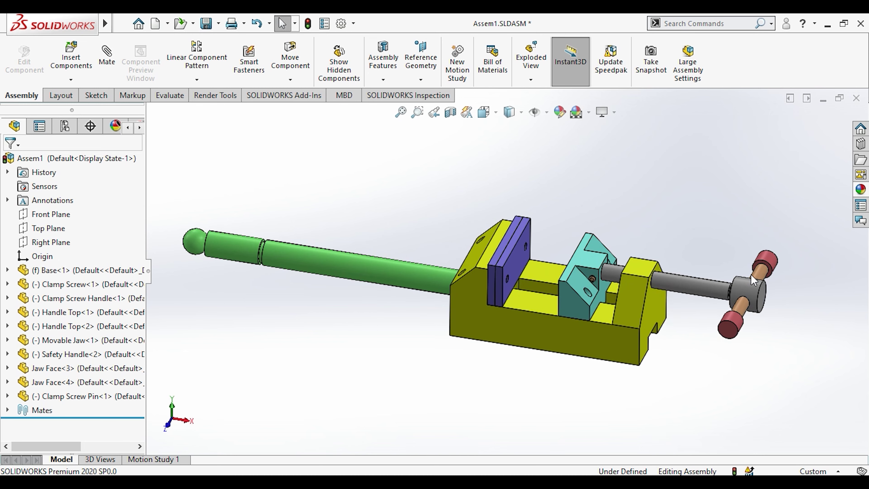
left_click_drag(747, 314, 722, 319)
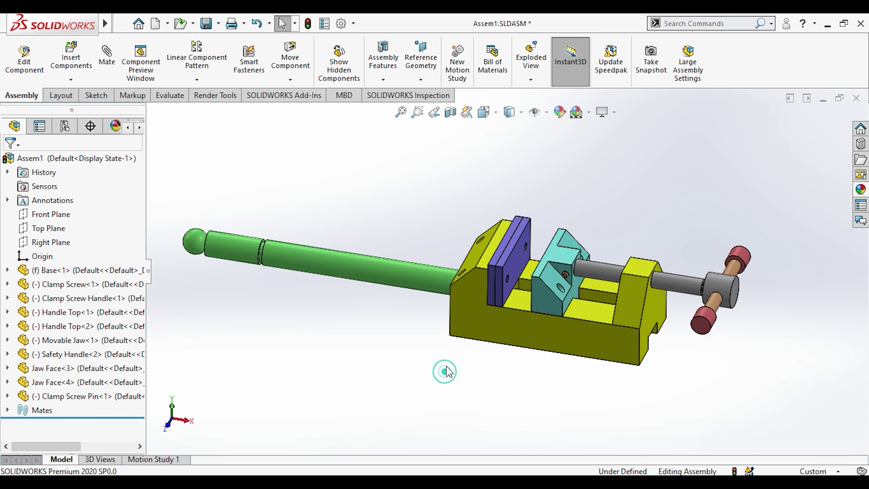
scroll(506, 256, "down", 5)
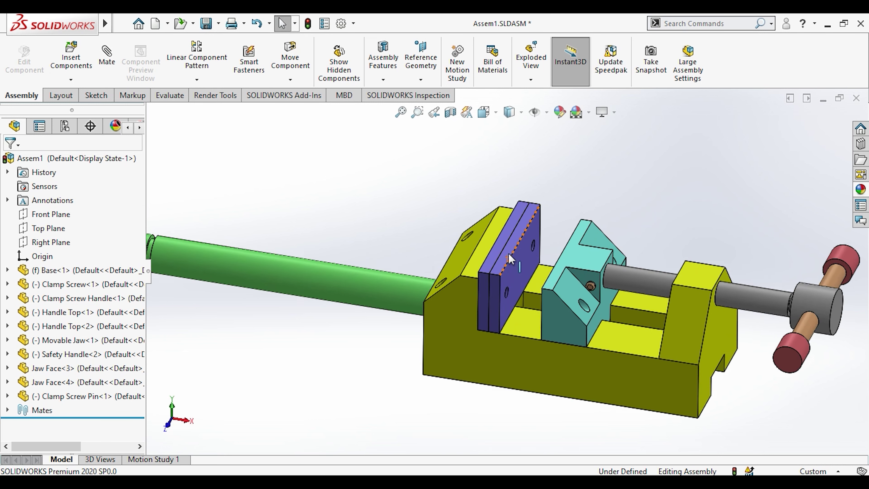
left_click(511, 267)
left_click_drag(566, 317, 516, 300)
scroll(399, 355, "up", 2)
scroll(400, 357, "up", 1)
left_click(379, 350)
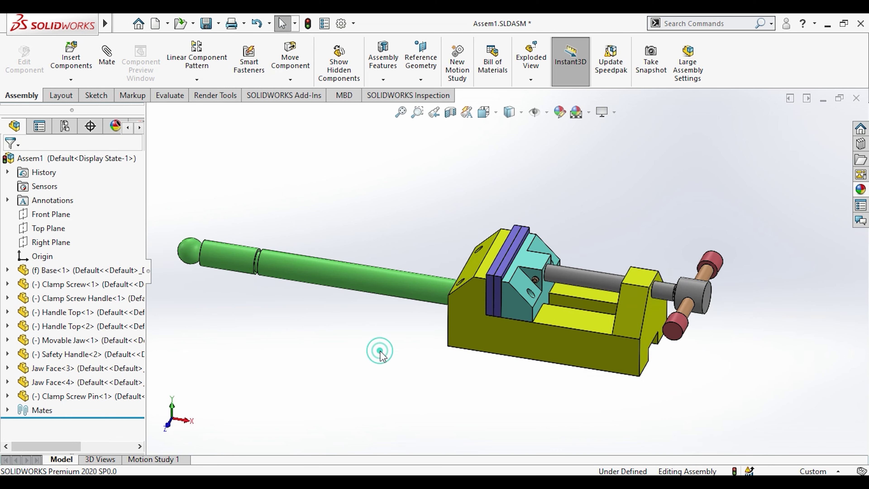